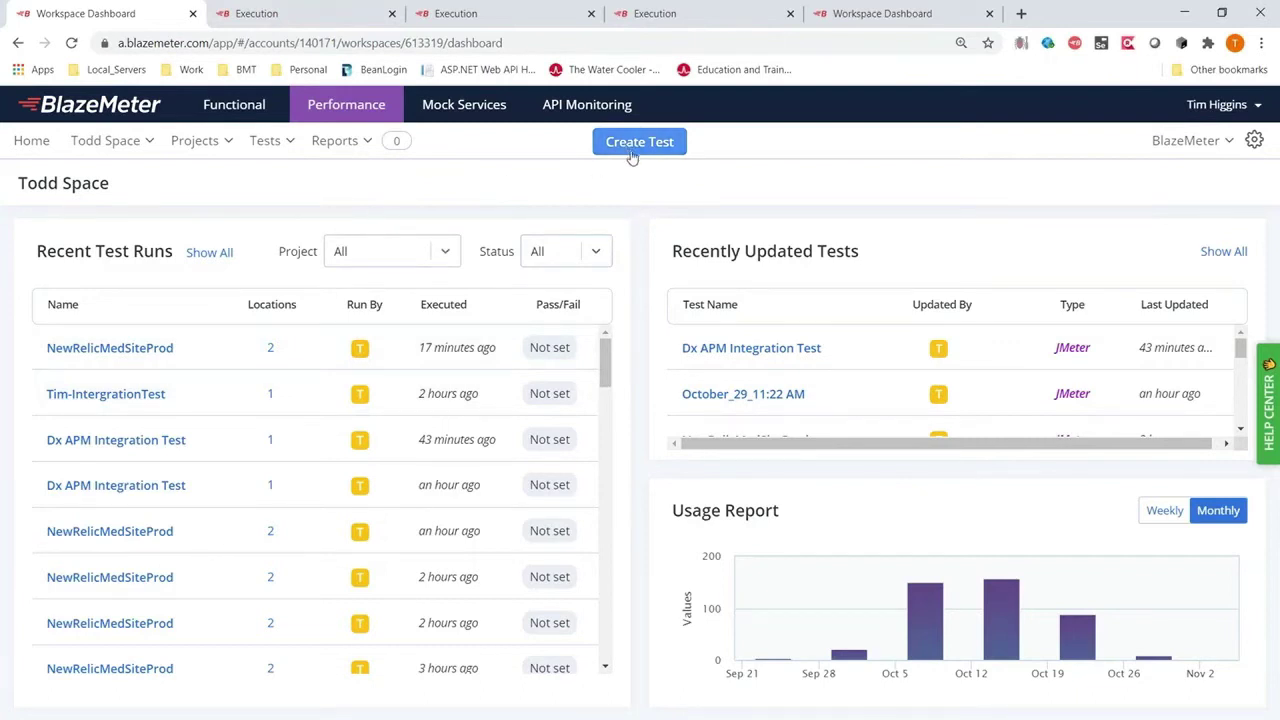
# Step: Start creating a new test so that the test type choices open
pyautogui.click(632, 157)
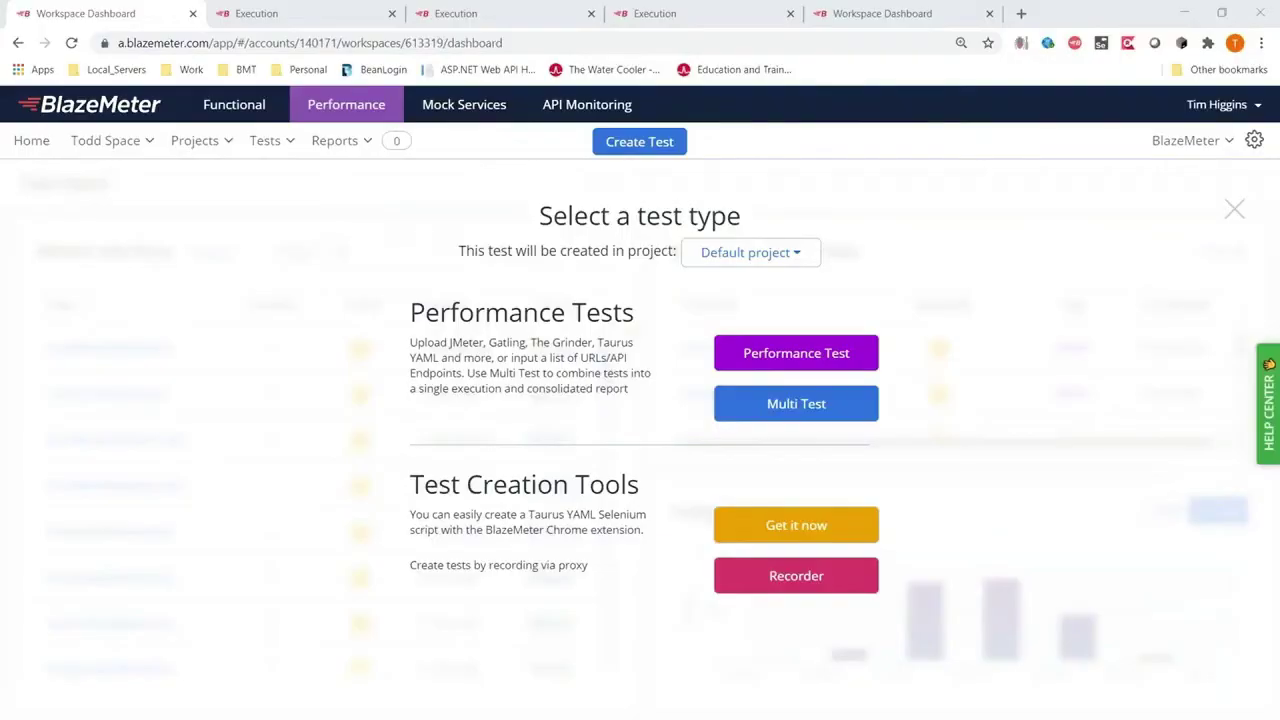
# Step: Switch to the Ascension MS site and browse its Claims List and Notes pages, returning to the dashboard after each one
pyautogui.hotkey('alt', 'Tab')
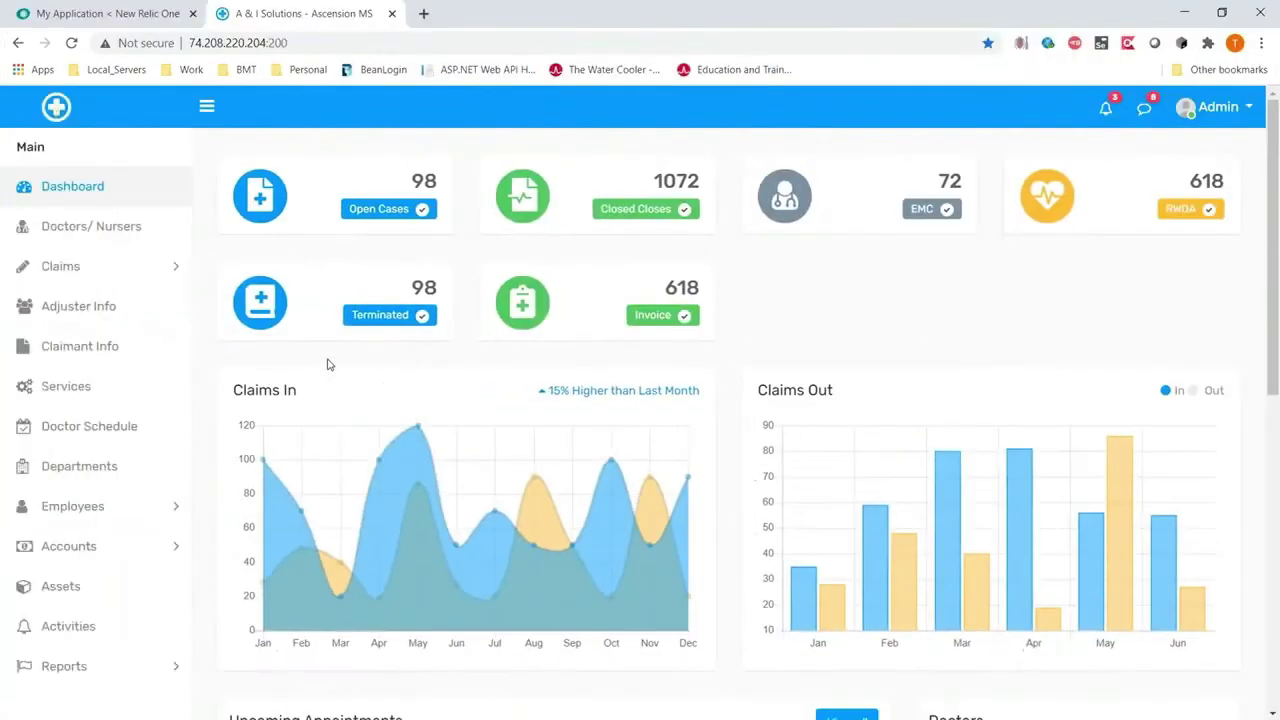
pyautogui.click(93, 266)
pyautogui.click(88, 302)
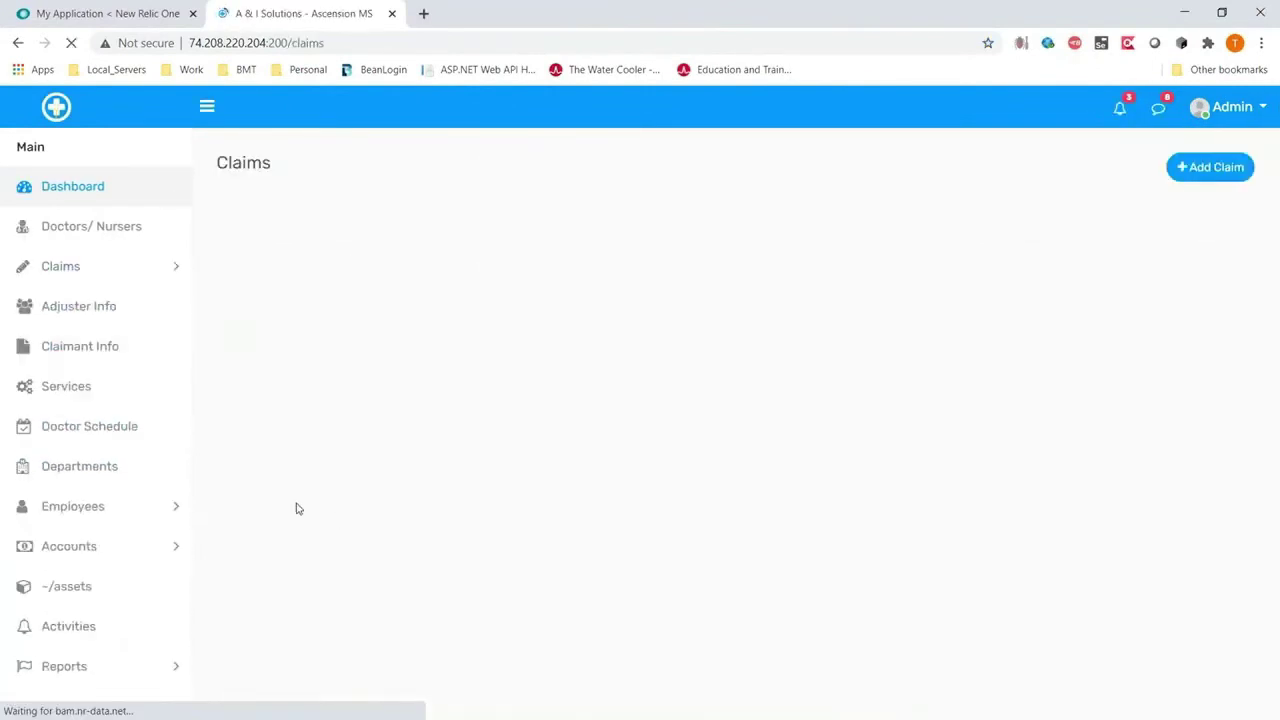
pyautogui.click(69, 187)
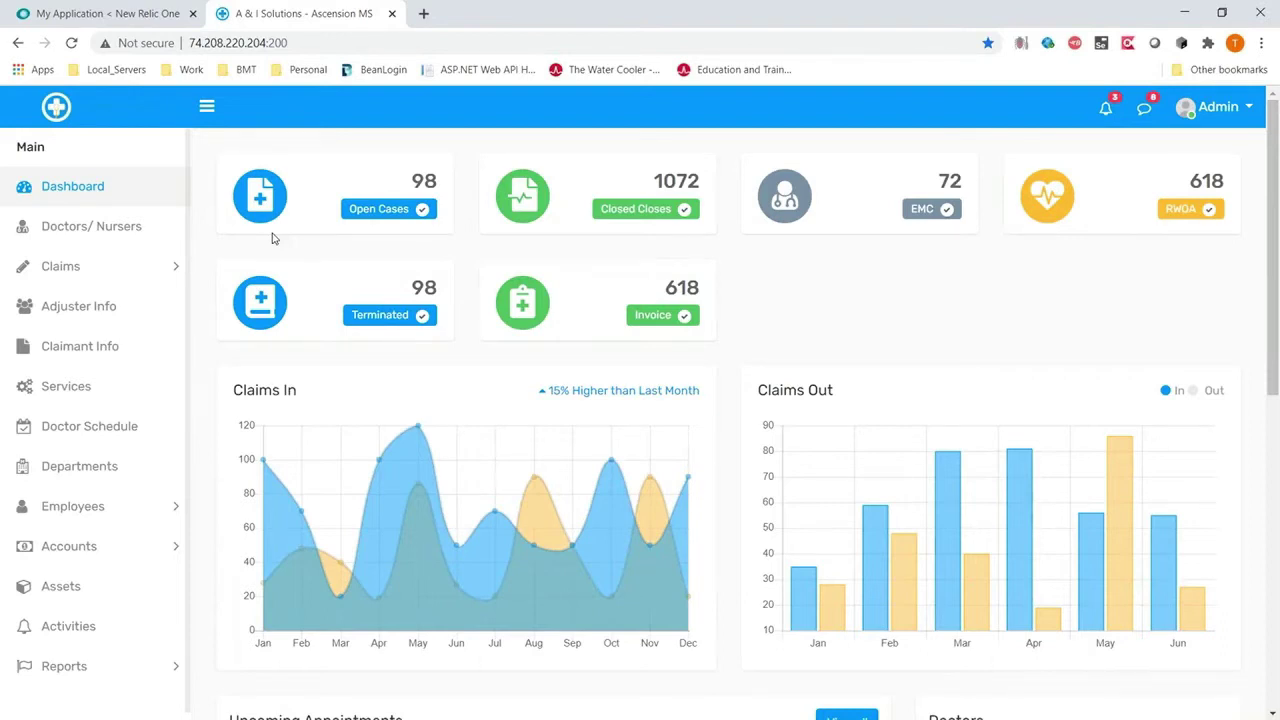
pyautogui.click(122, 272)
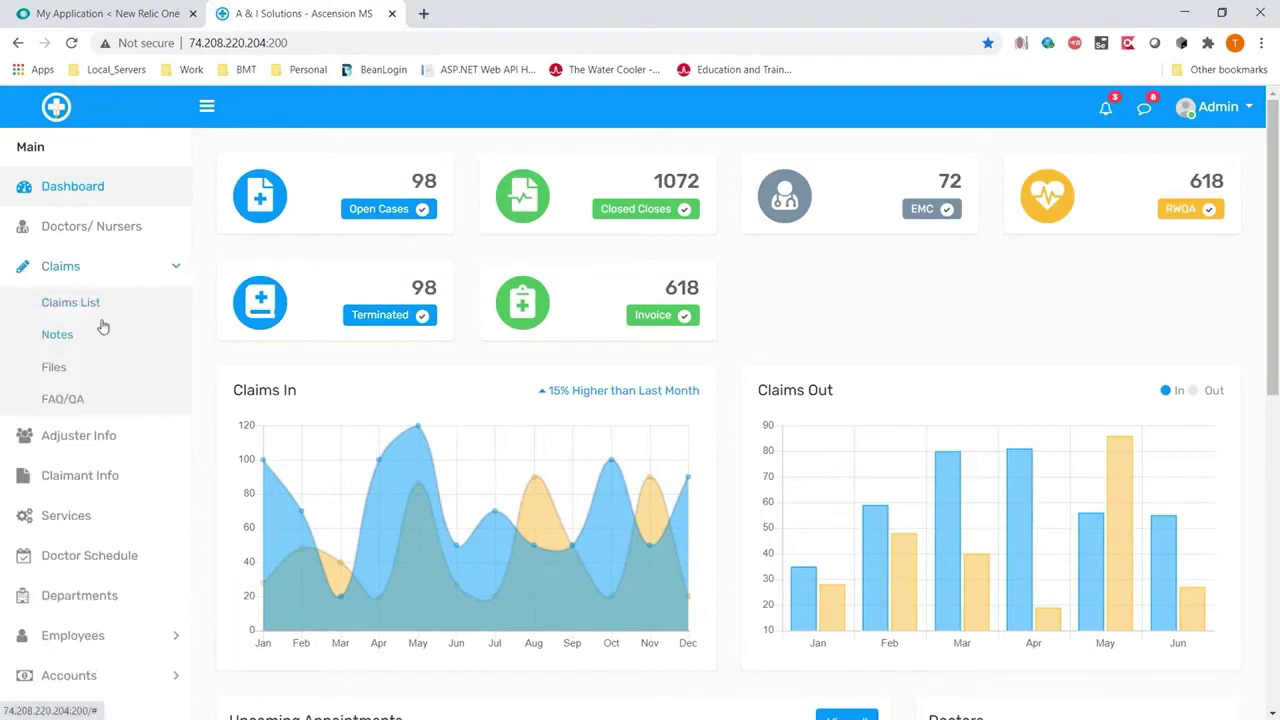
pyautogui.click(78, 343)
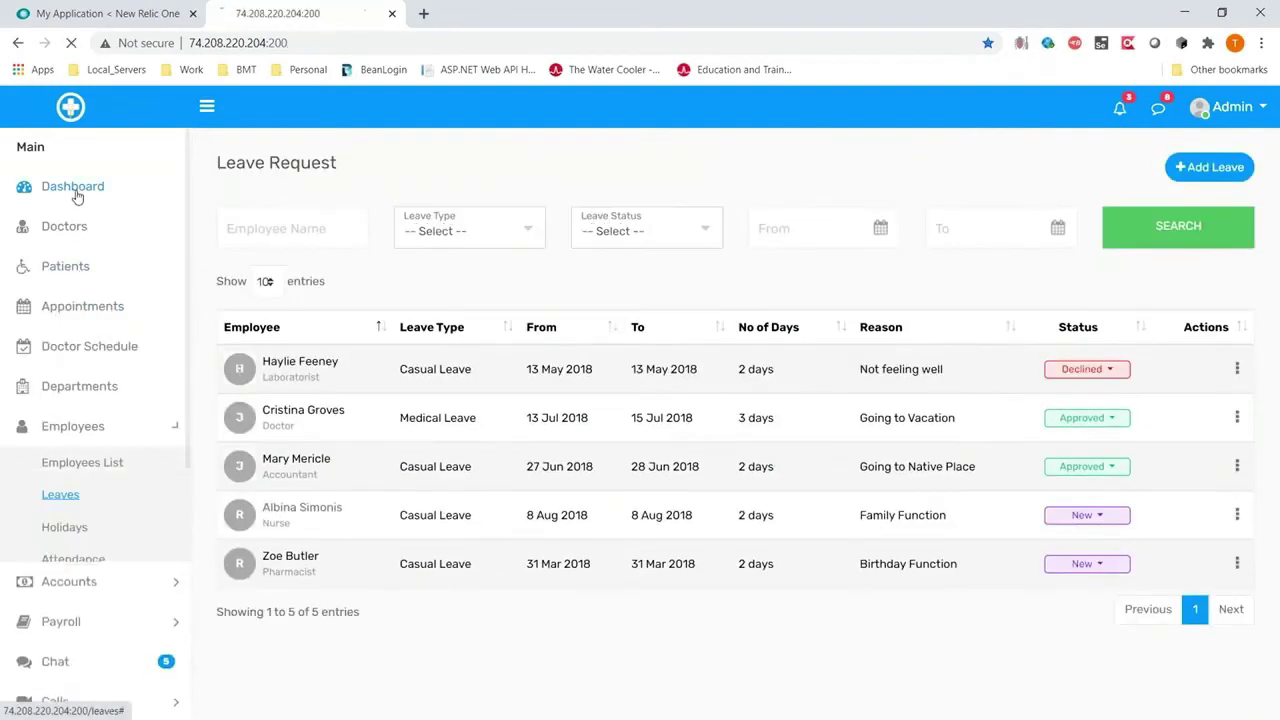
pyautogui.click(77, 192)
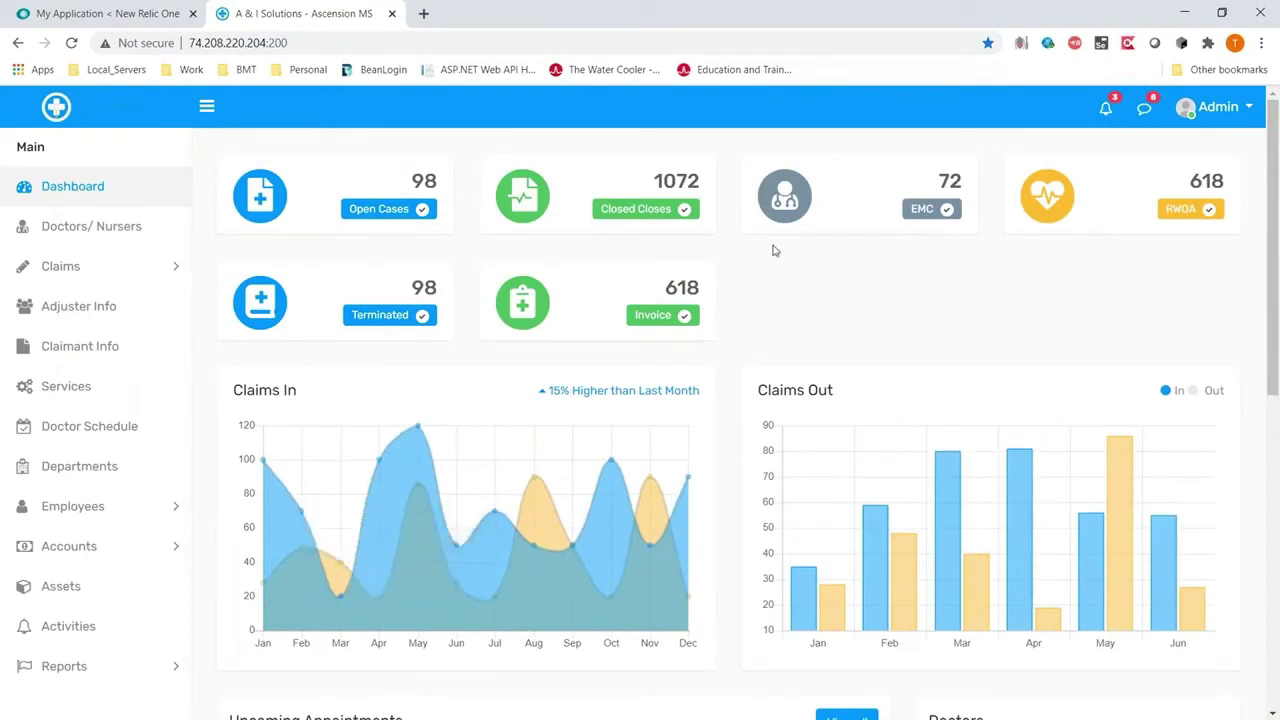
# Step: Start a recording of the site dashboard with the BlazeMeter Chrome extension and stop it
pyautogui.click(1075, 45)
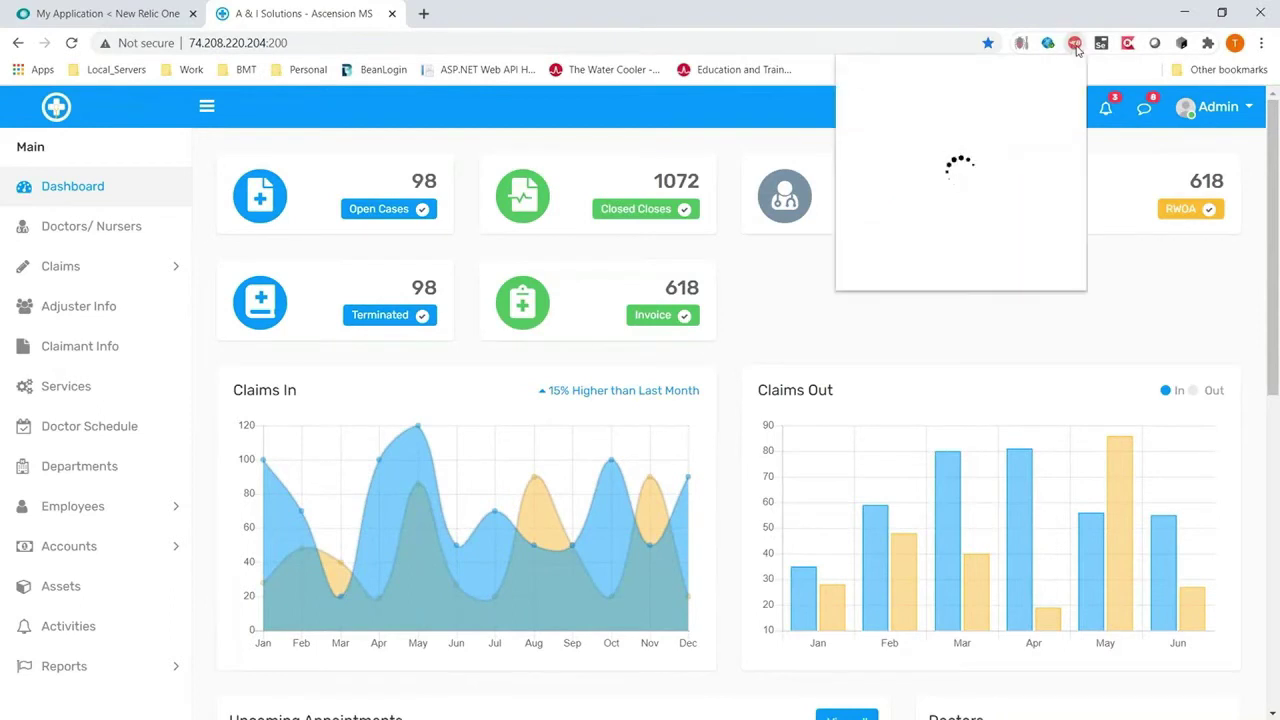
pyautogui.click(959, 183)
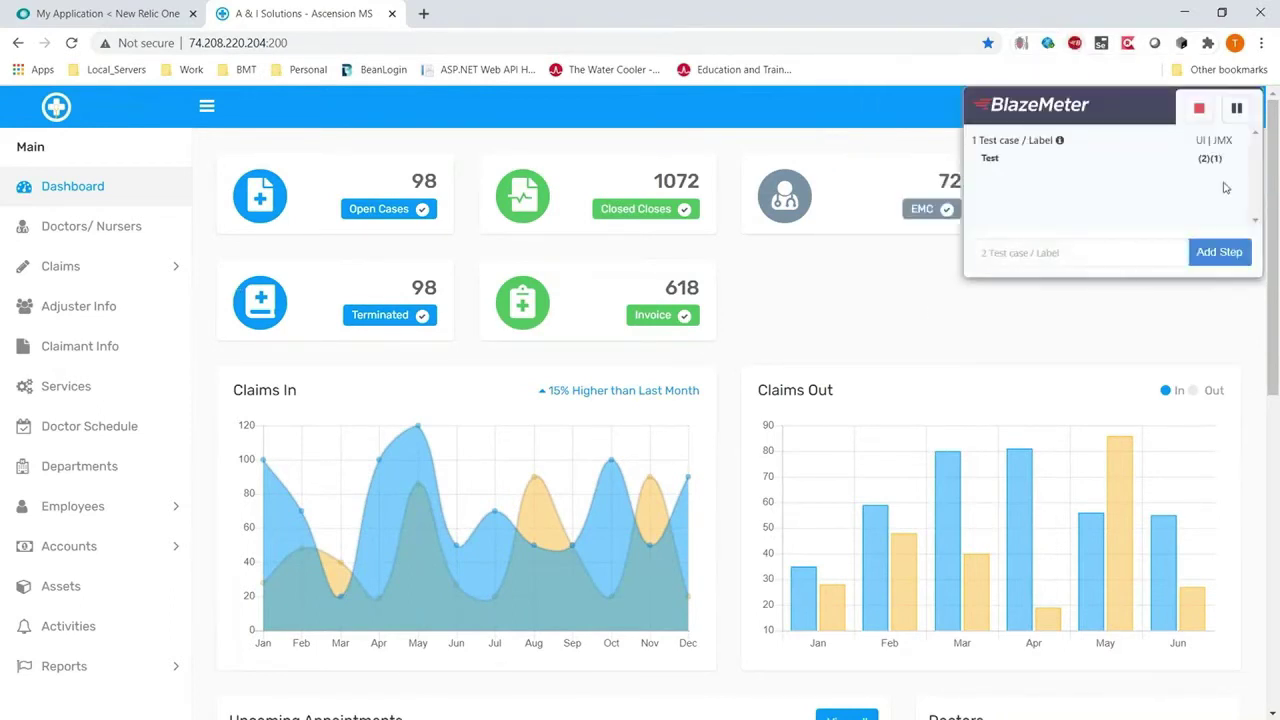
pyautogui.click(1198, 108)
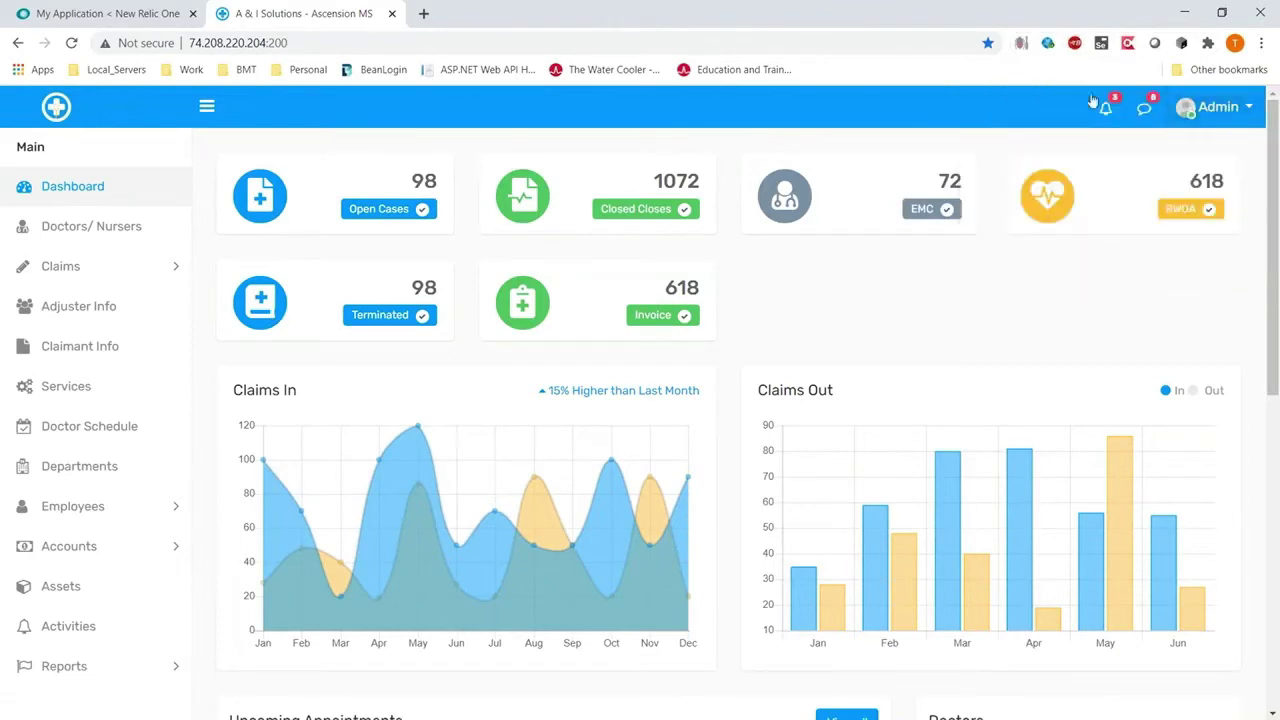
# Step: Examine the extension's script download formats for the recording and close them without saving a script
pyautogui.click(1075, 45)
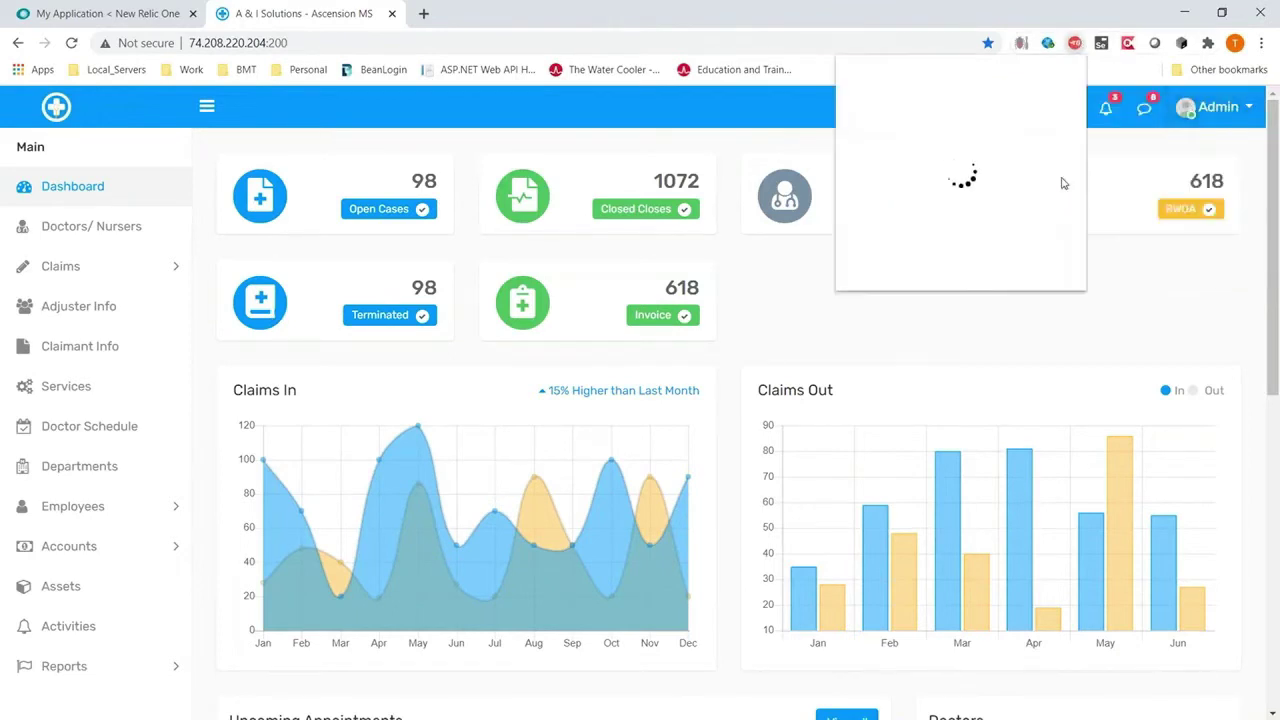
pyautogui.click(1050, 256)
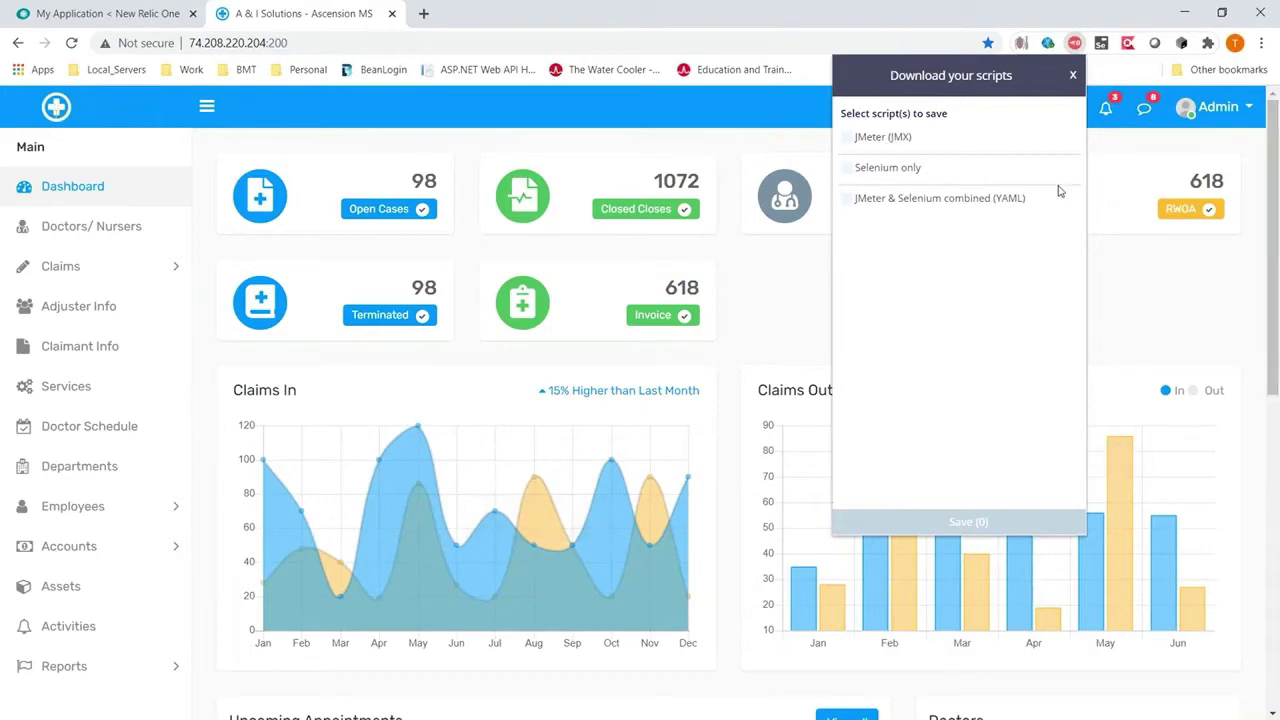
pyautogui.click(1072, 75)
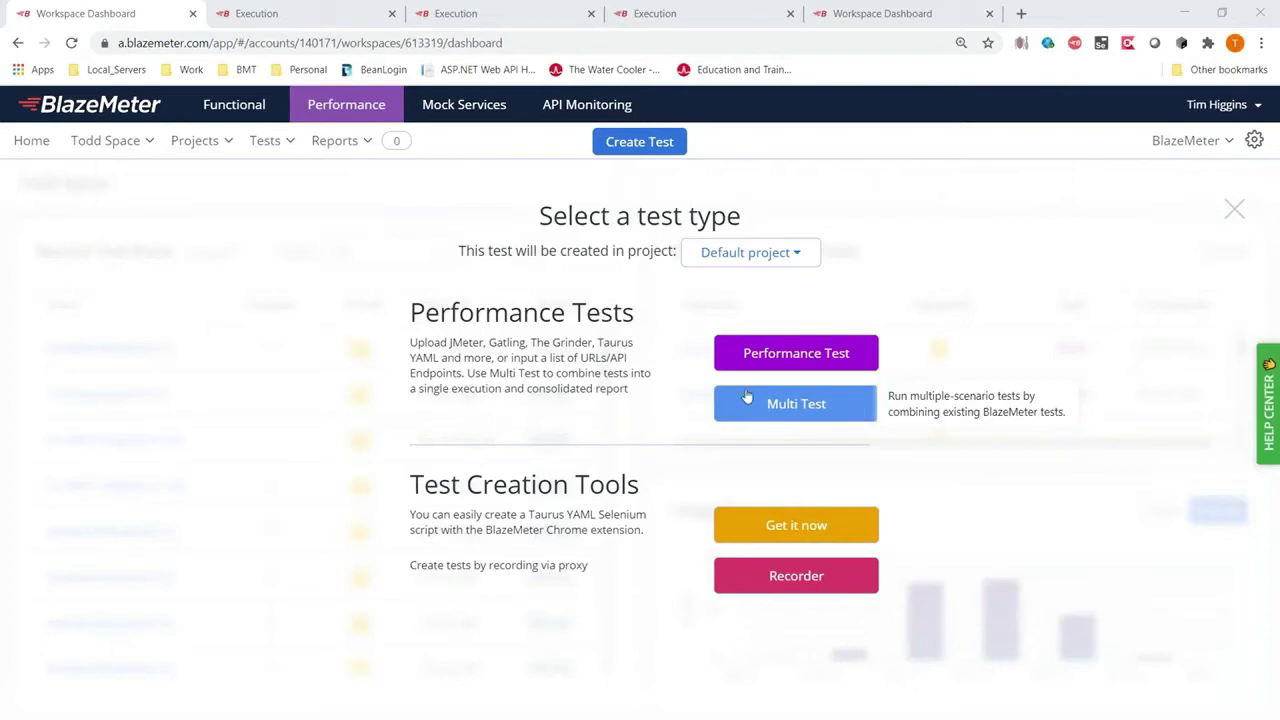
# Step: Create a performance test in the Default project in BlazeMeter and upload the MedSite _1_.jmx and MedSite-Selenium.yaml scripts
pyautogui.click(770, 362)
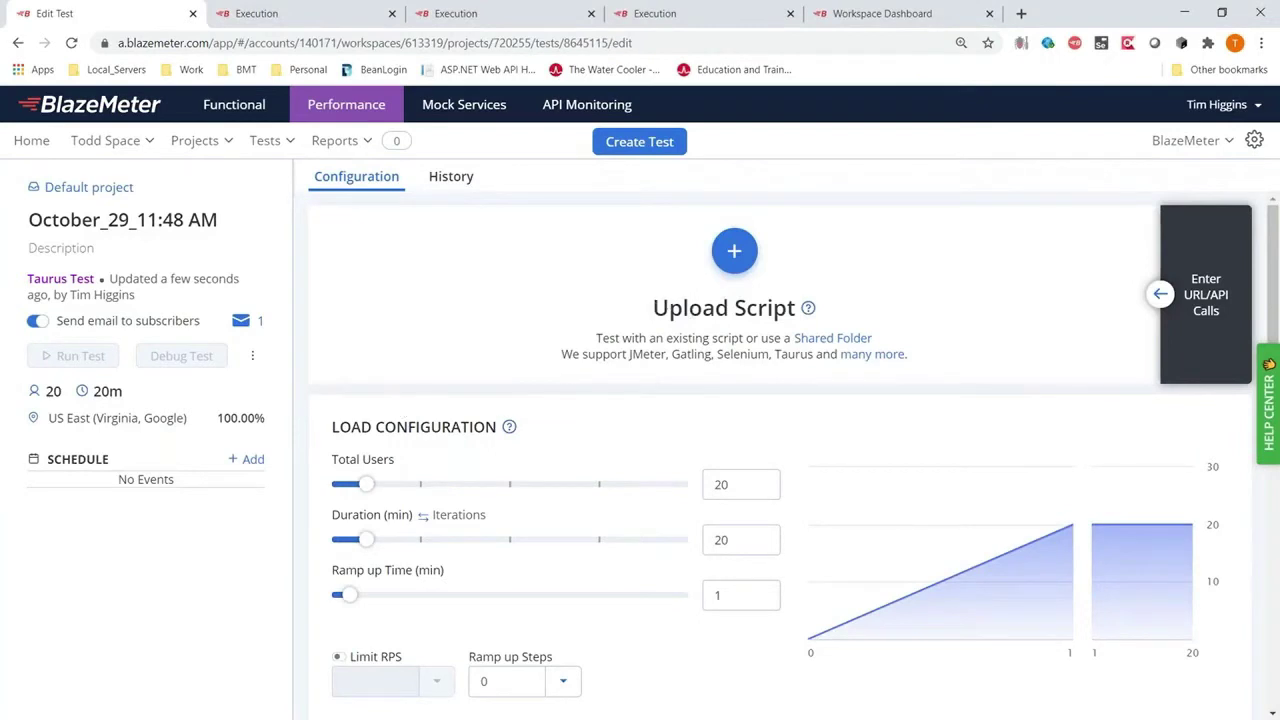
pyautogui.moveTo(700, 400); pyautogui.dragTo(557, 297)
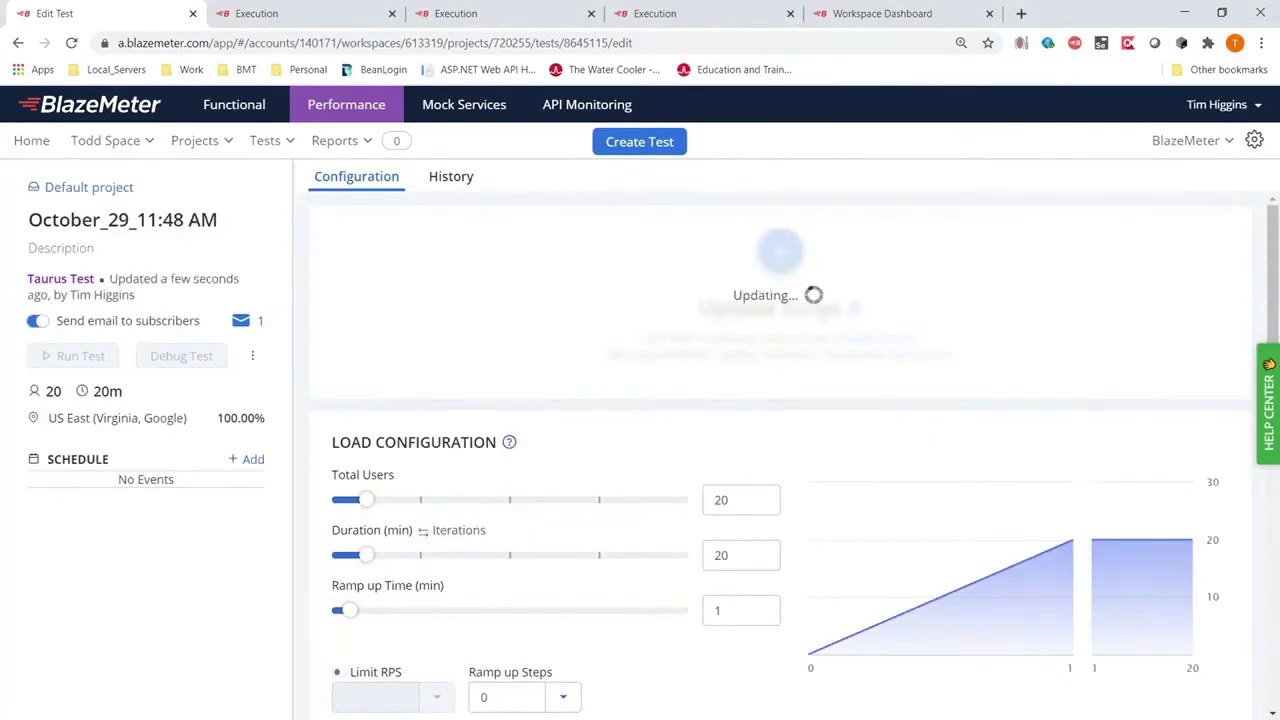
pyautogui.moveTo(5, 410); pyautogui.dragTo(728, 330)
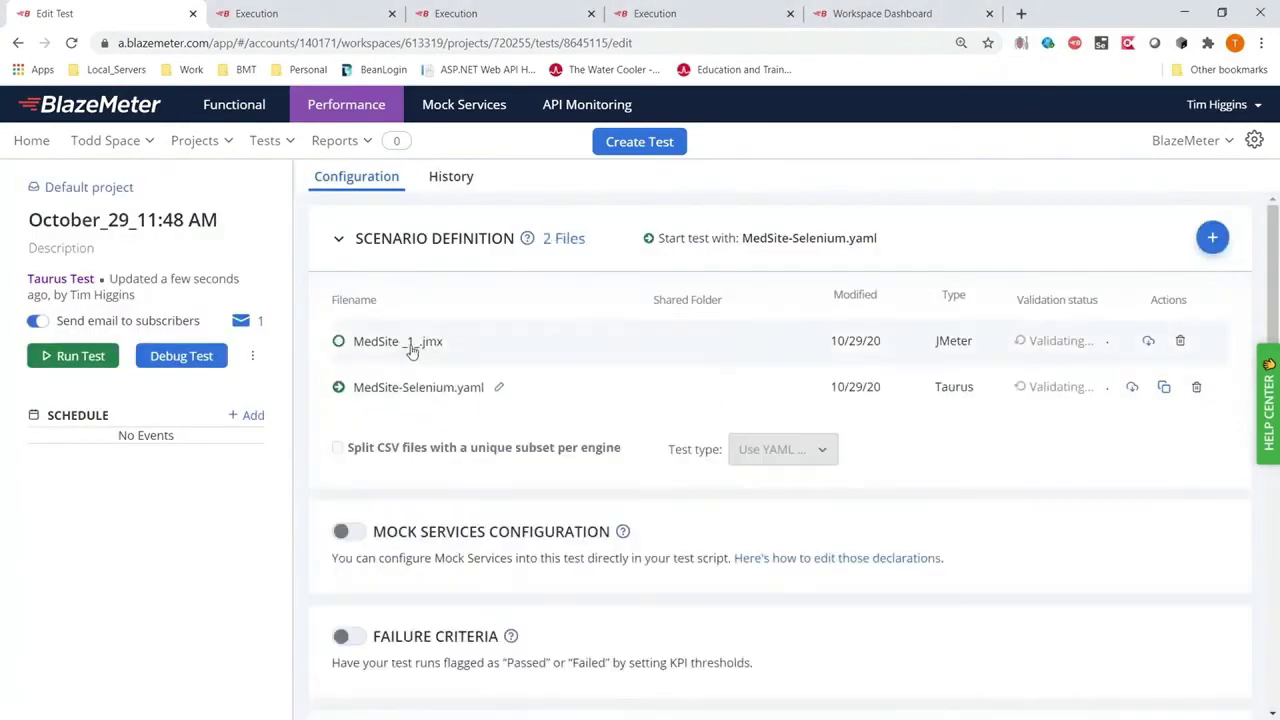
# Step: Look over the MedSite-Selenium.yaml script and make MedSite _1_.jmx the file the test starts with
pyautogui.scroll(-15, 601, 616)
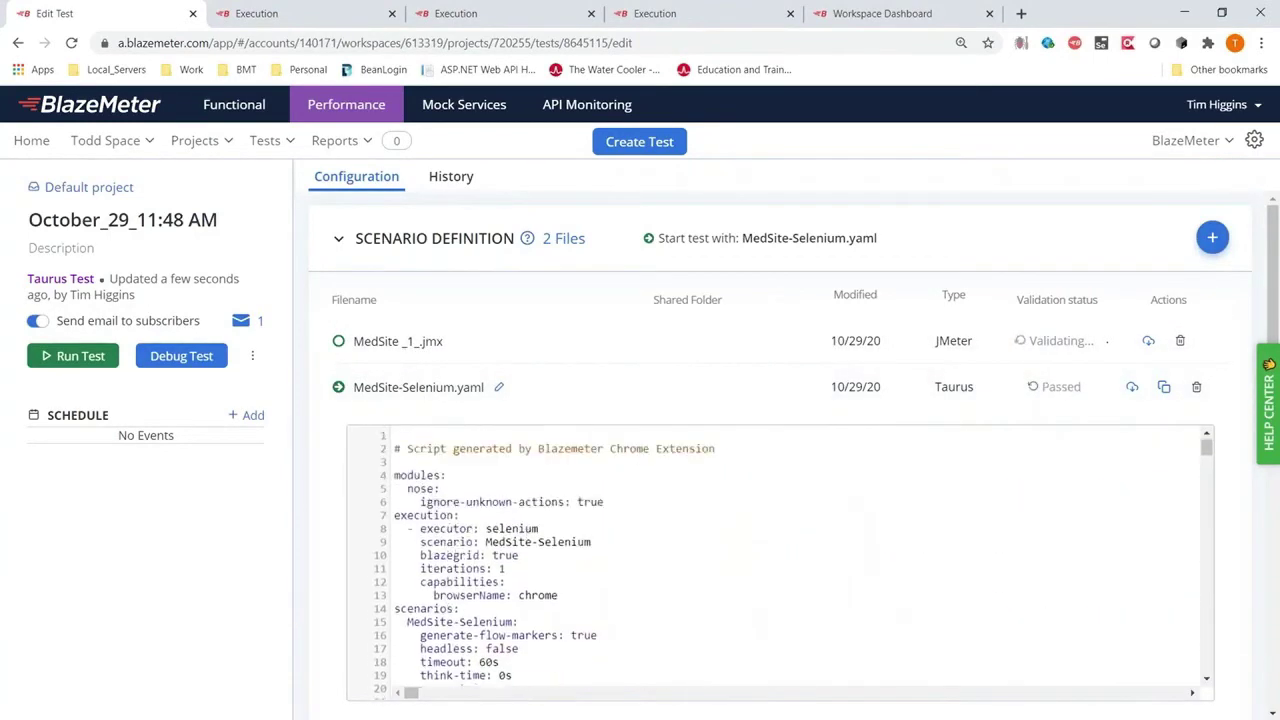
pyautogui.click(337, 341)
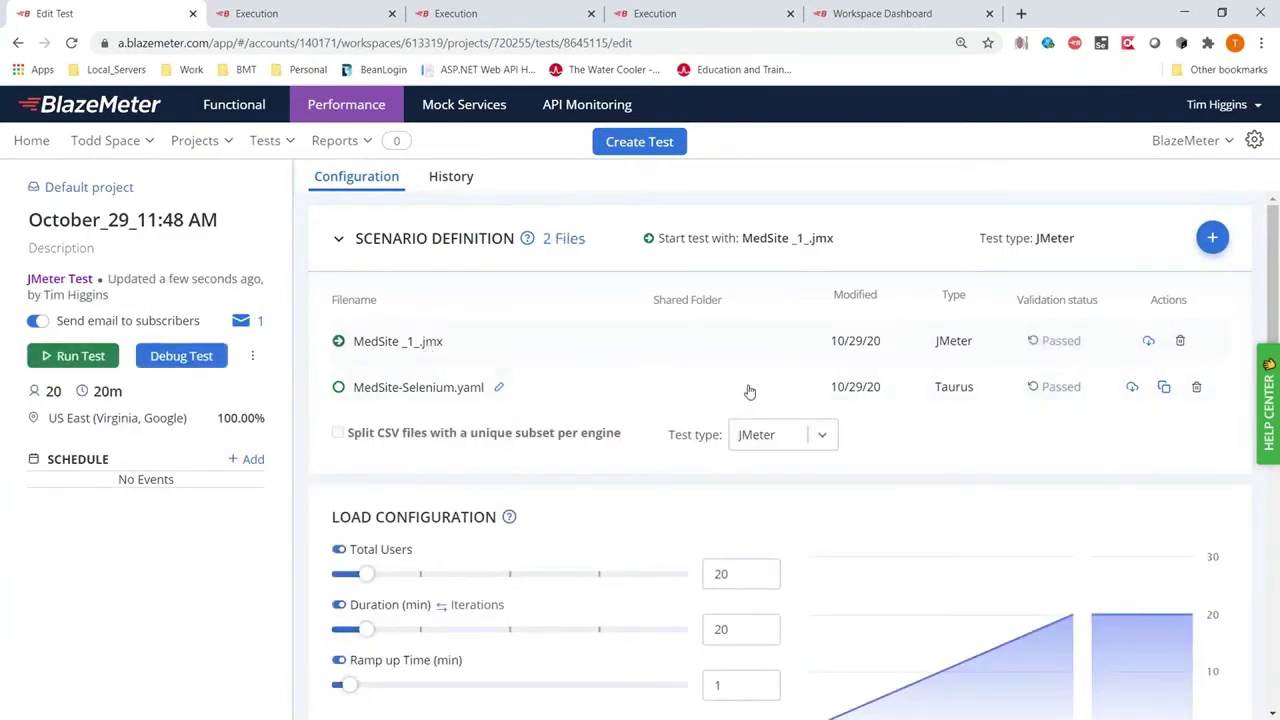
# Step: Set the load configuration to 500 total users, a 45-minute duration and a 35-minute ramp-up time
pyautogui.scroll(-2, 600, 440)
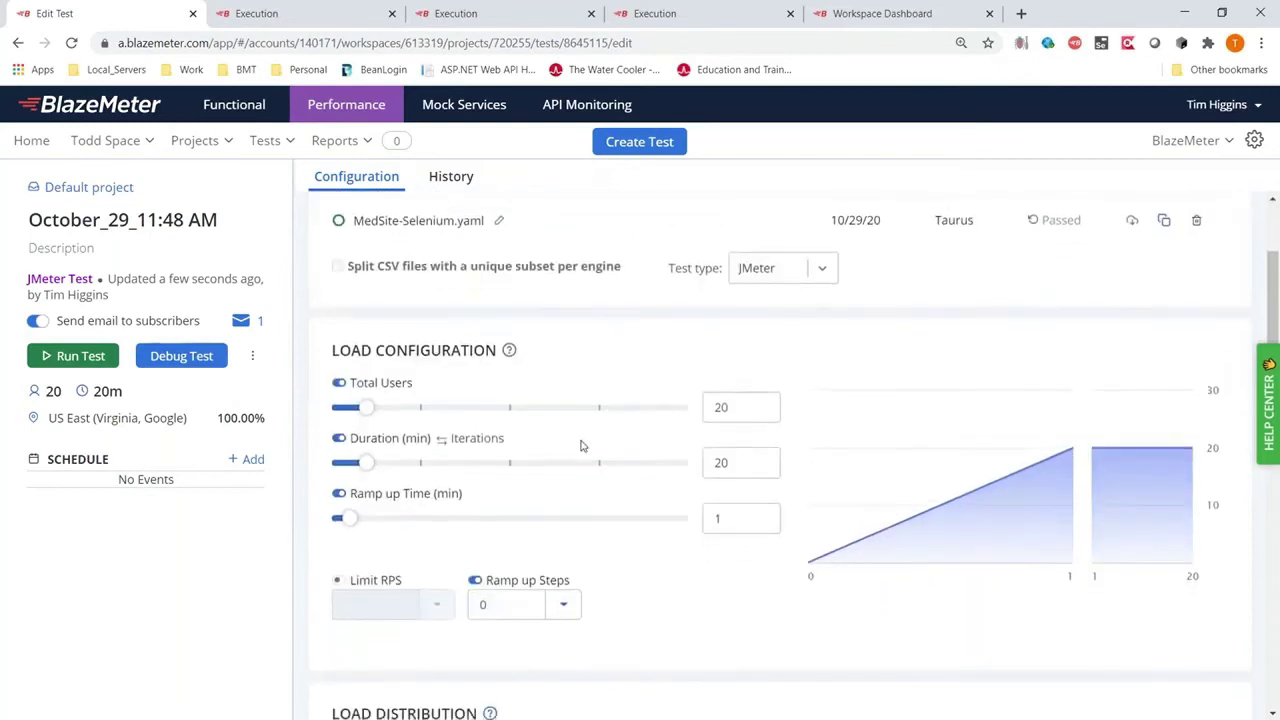
pyautogui.doubleClick(722, 409)
pyautogui.write('500')
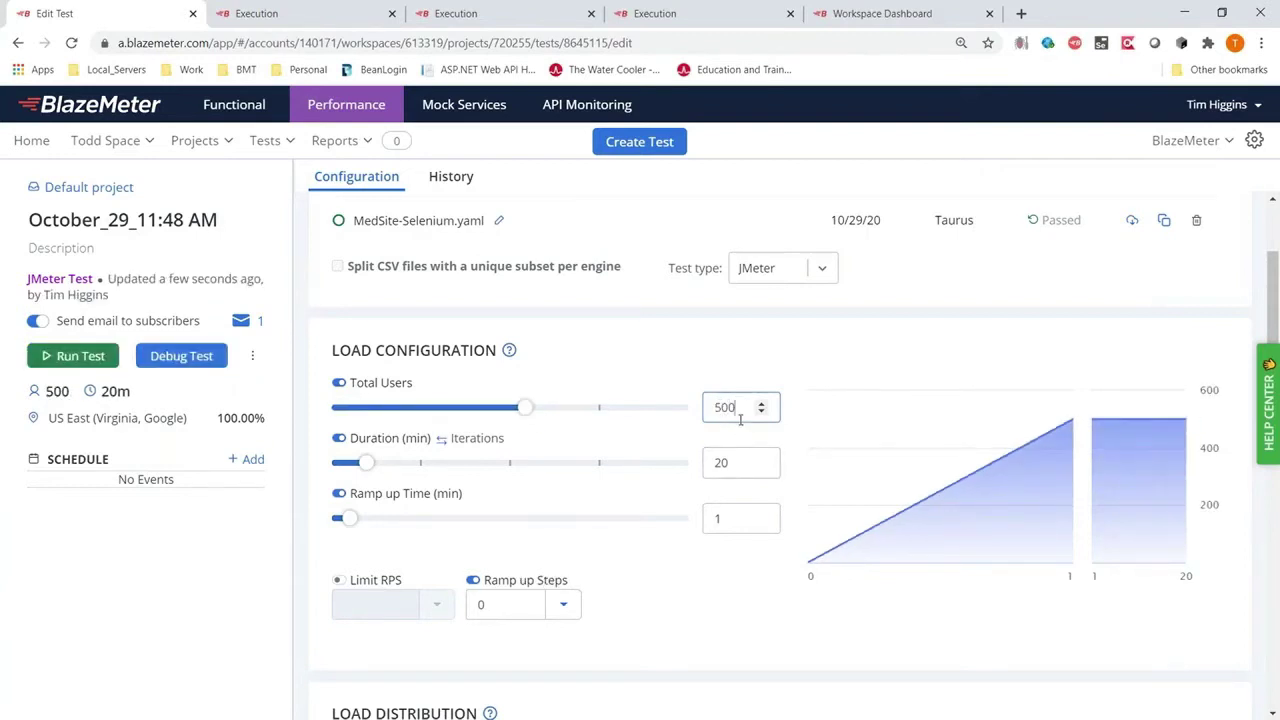
pyautogui.doubleClick(724, 464)
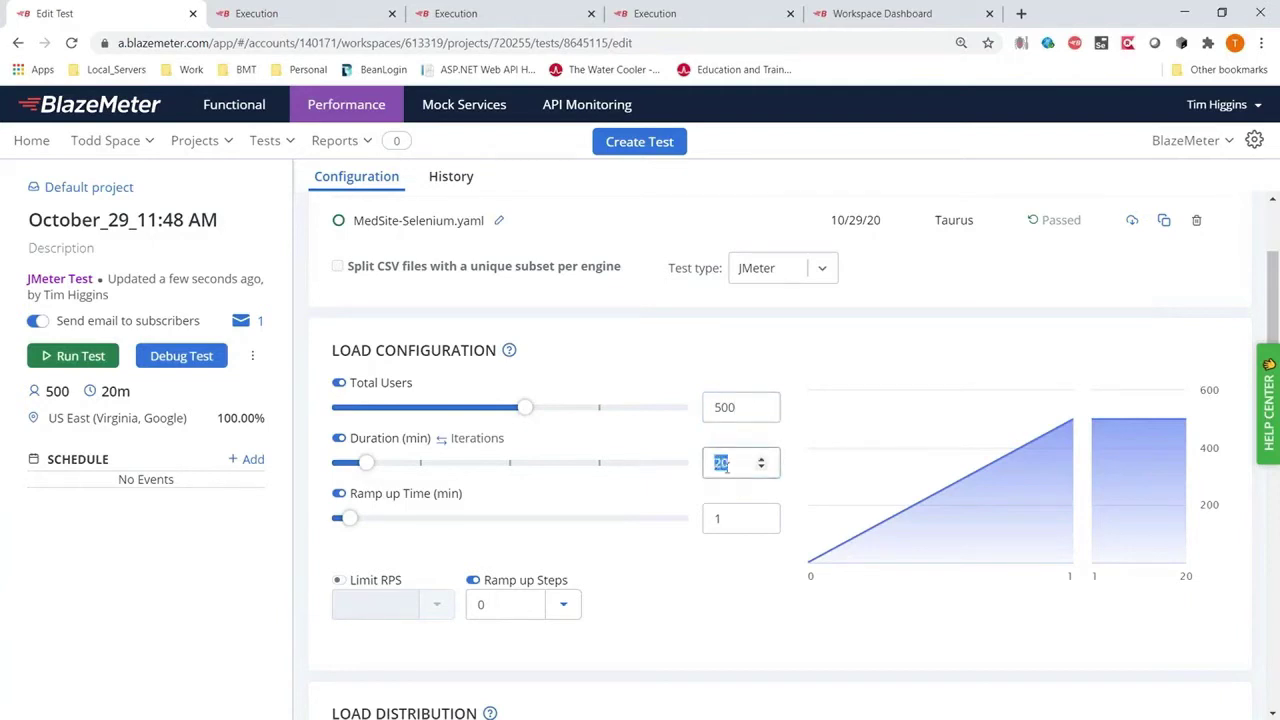
pyautogui.write('45')
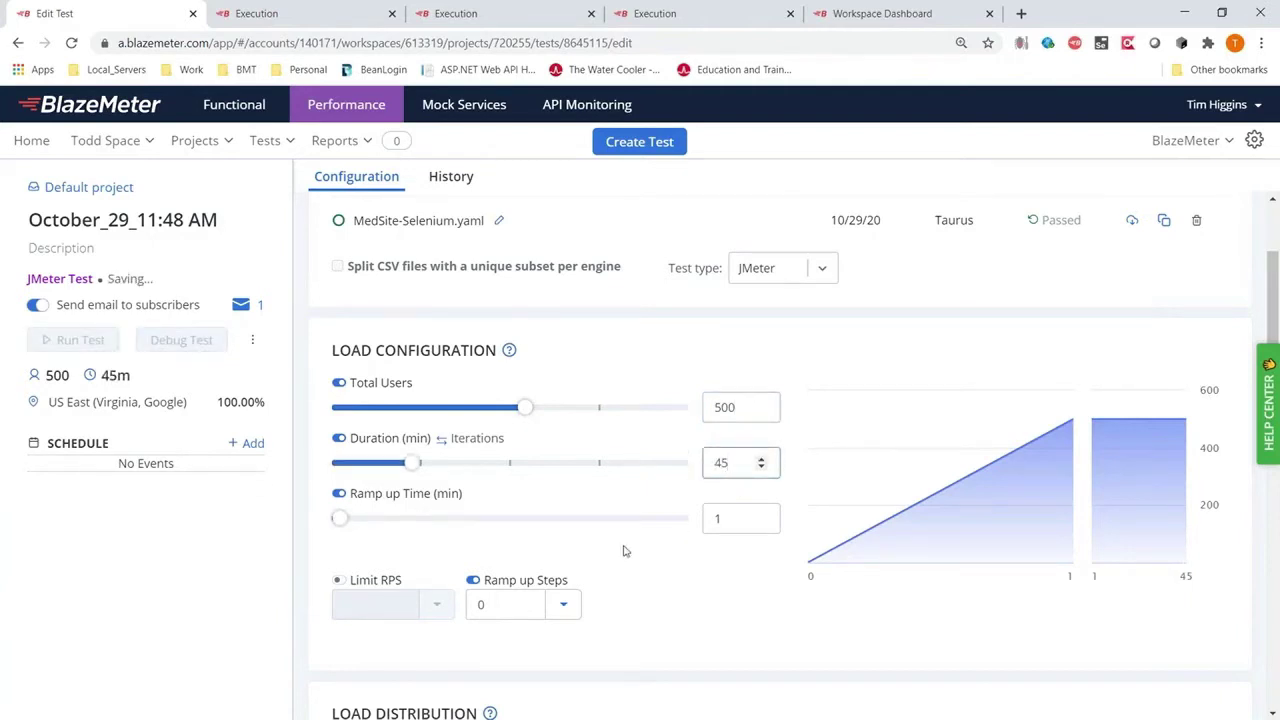
pyautogui.moveTo(885, 530)
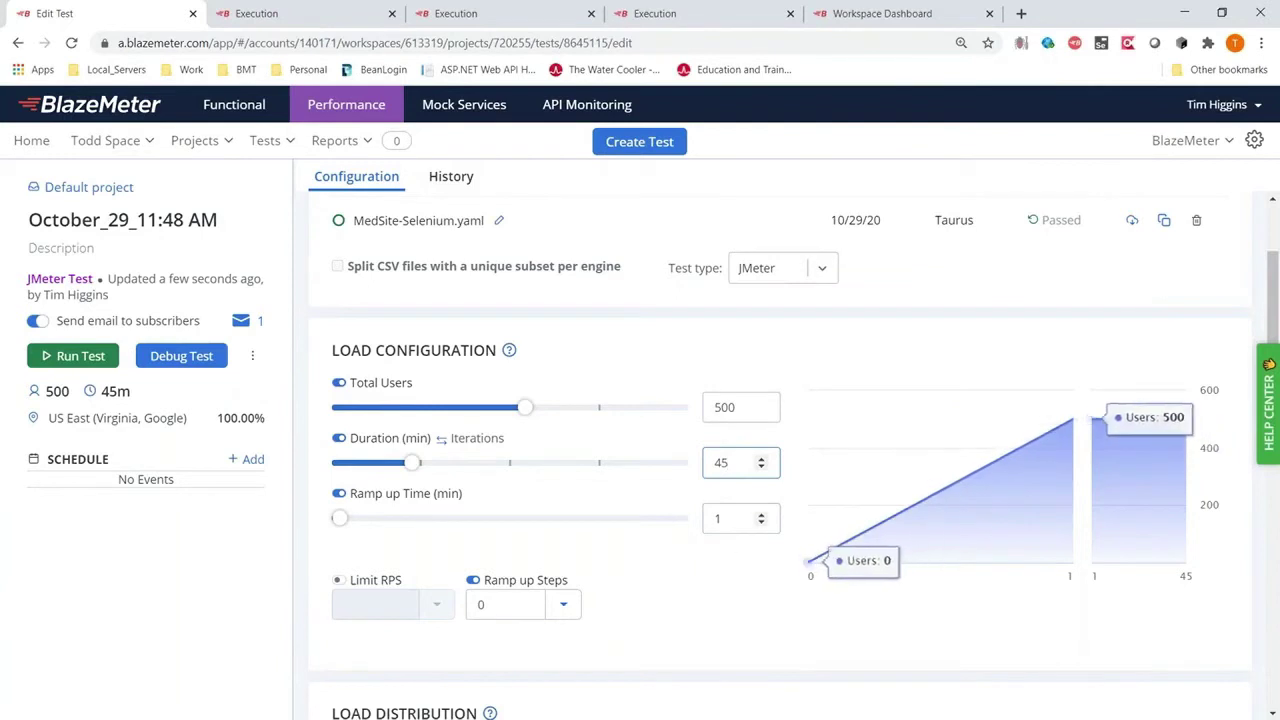
pyautogui.doubleClick(720, 520)
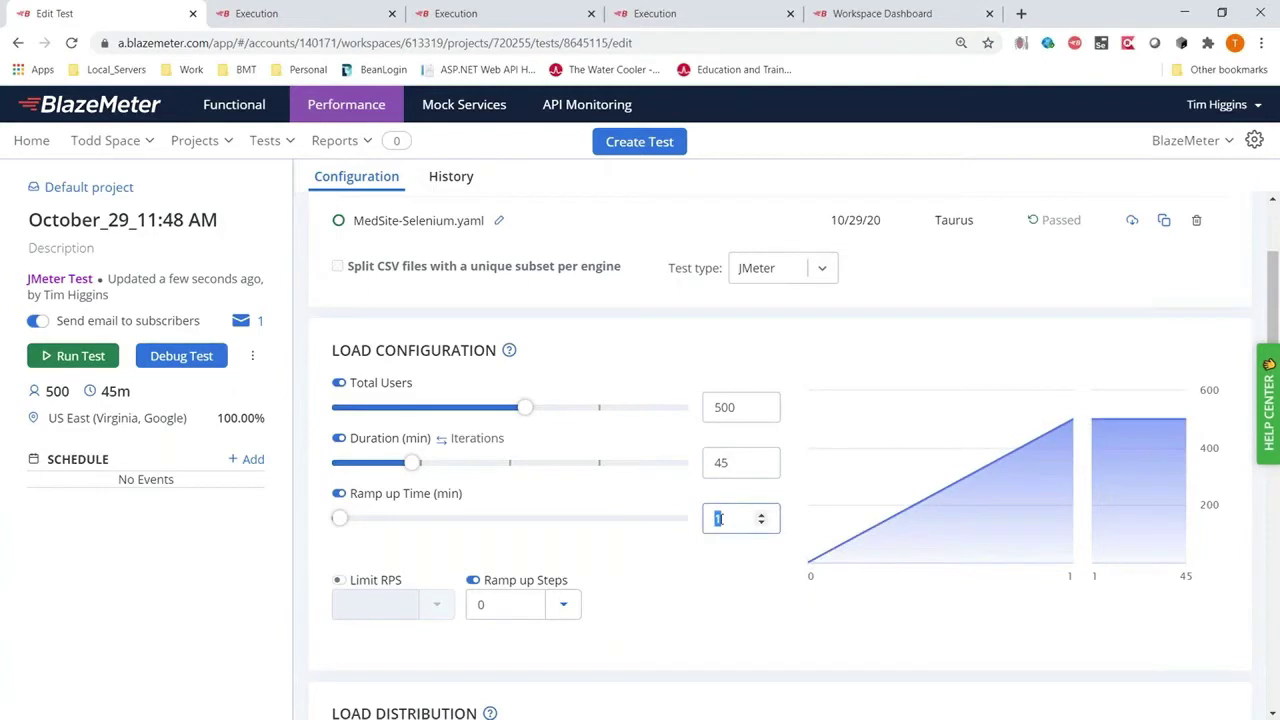
pyautogui.write('35')
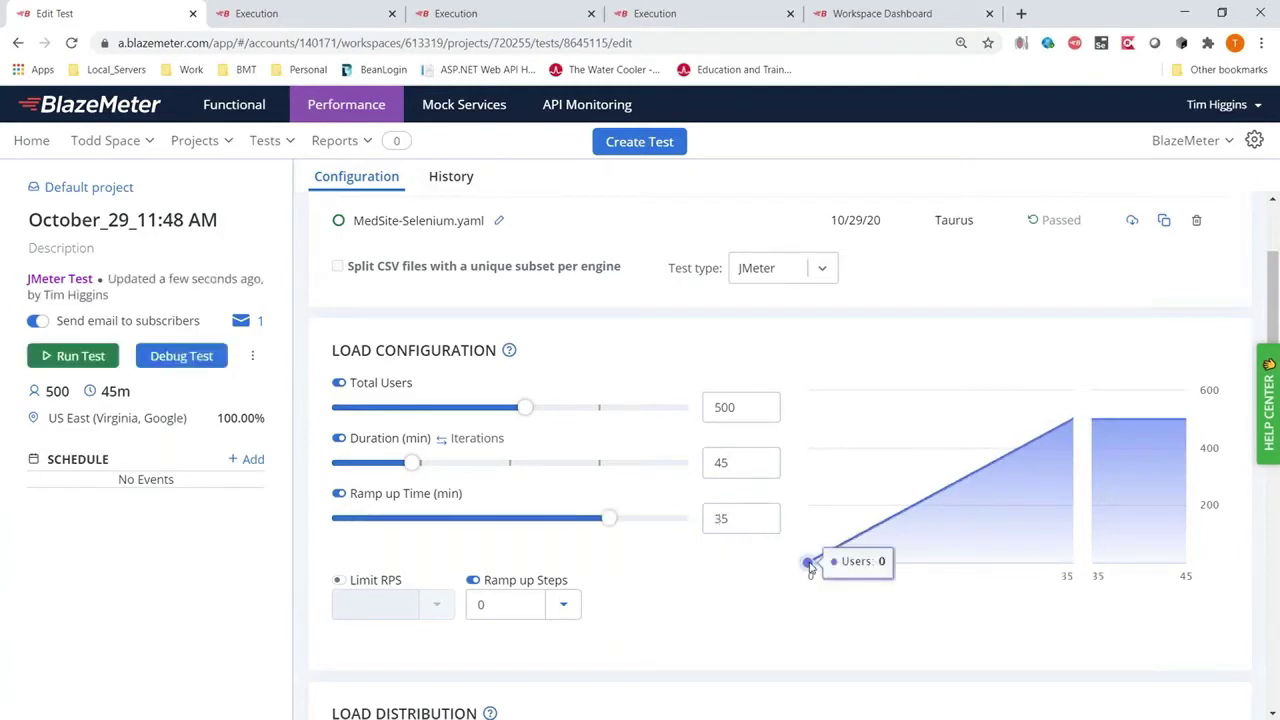
# Step: Check the user ramp-up on the load chart and set the number of ramp-up steps to 5
pyautogui.moveTo(1073, 420)
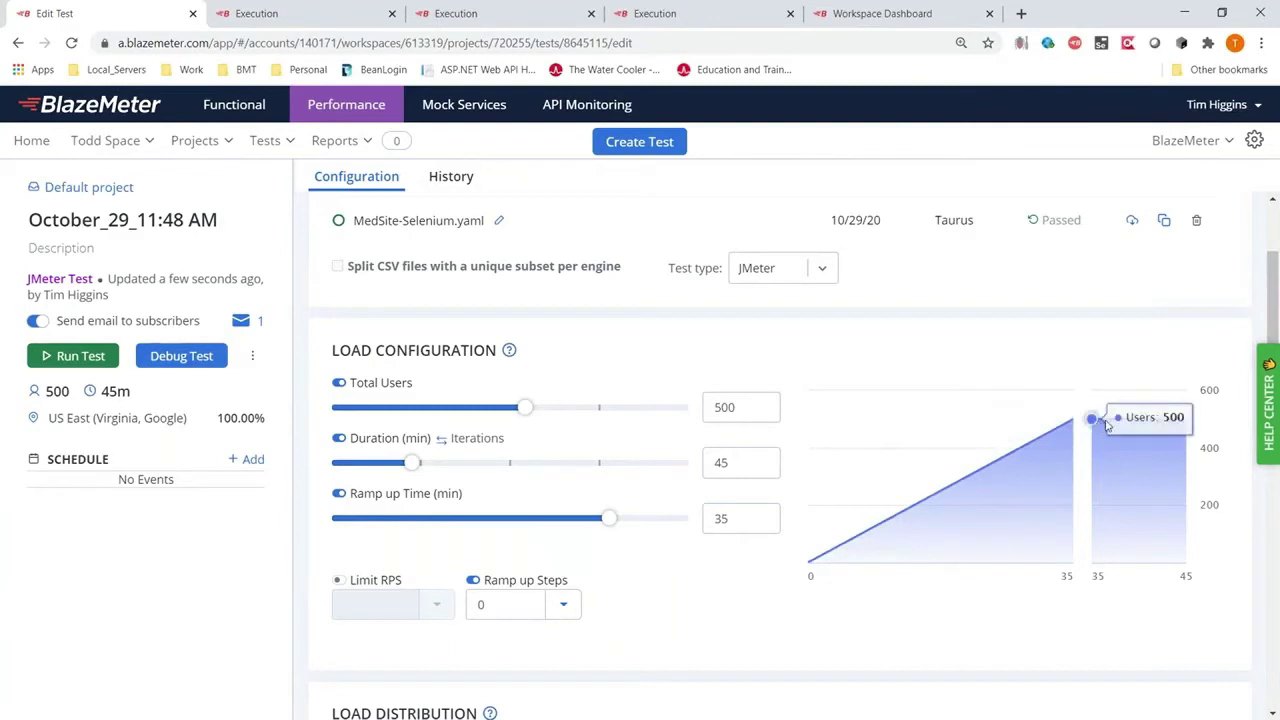
pyautogui.moveTo(1198, 421)
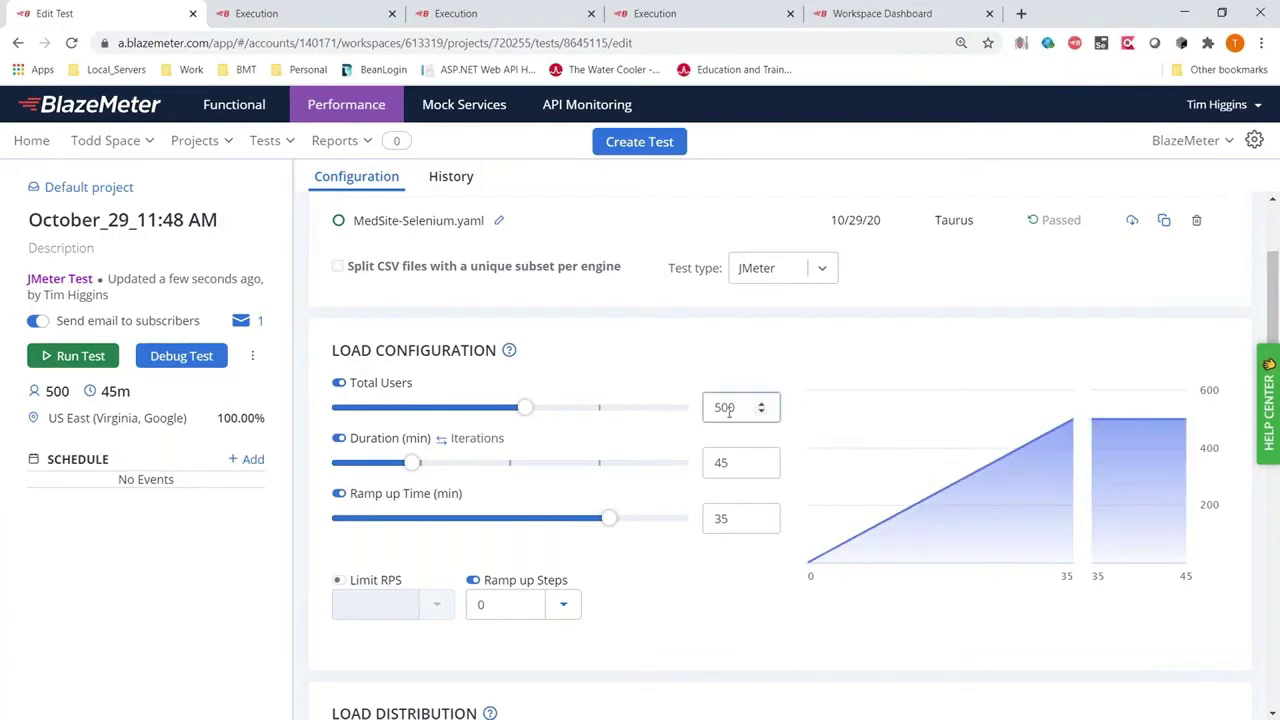
pyautogui.click(563, 606)
pyautogui.click(591, 548)
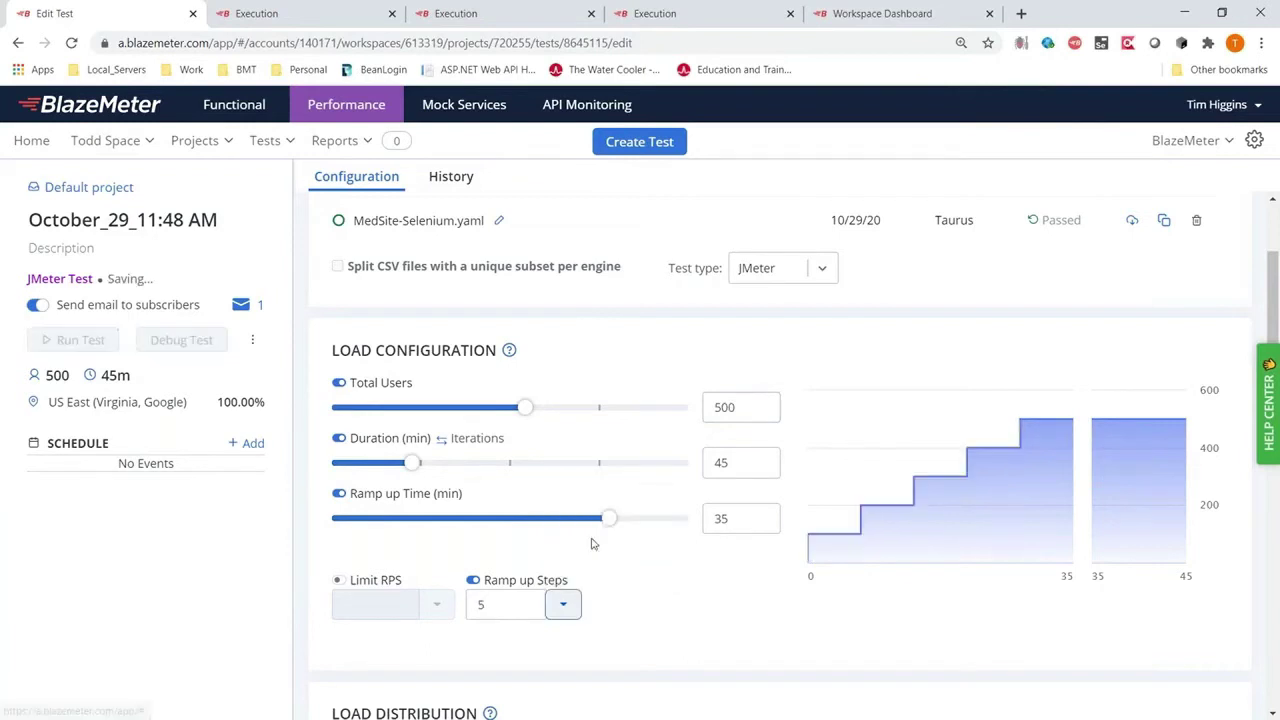
pyautogui.moveTo(826, 541)
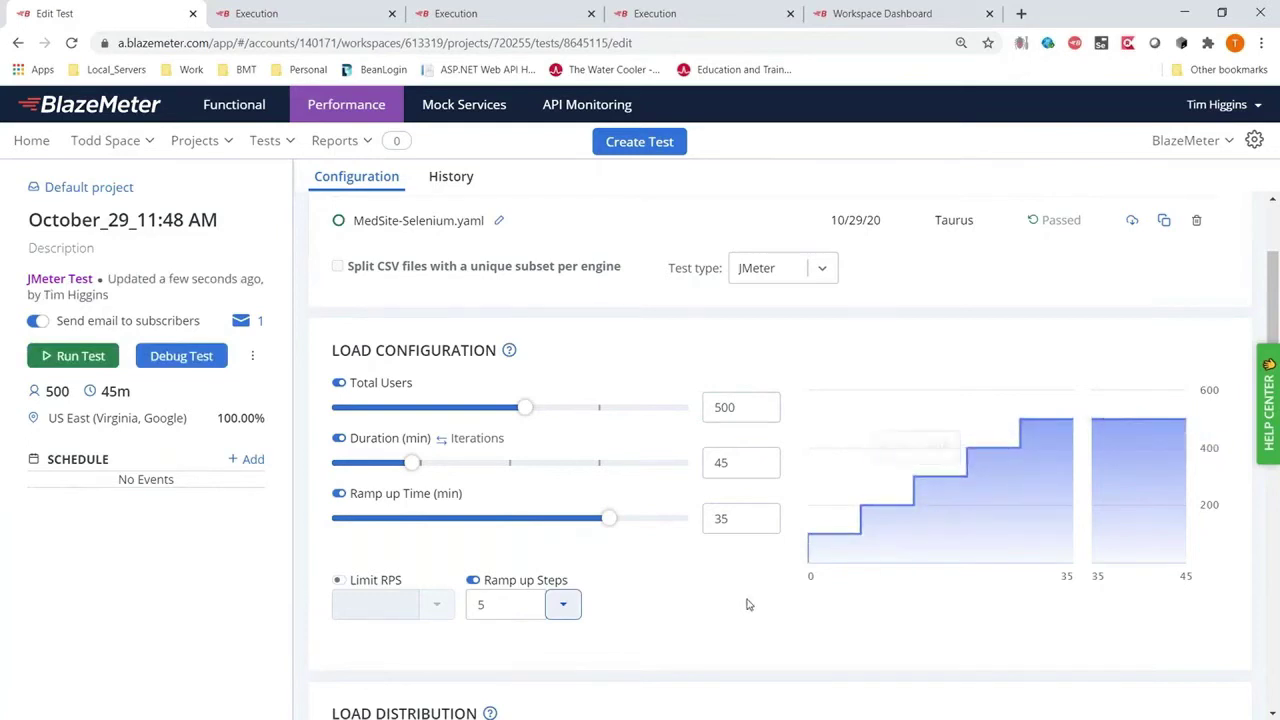
# Step: Add a second load distribution location and set it to West India (Mumbai) on Microsoft Azure
pyautogui.scroll(-1, 700, 603)
pyautogui.scroll(-1, 748, 588)
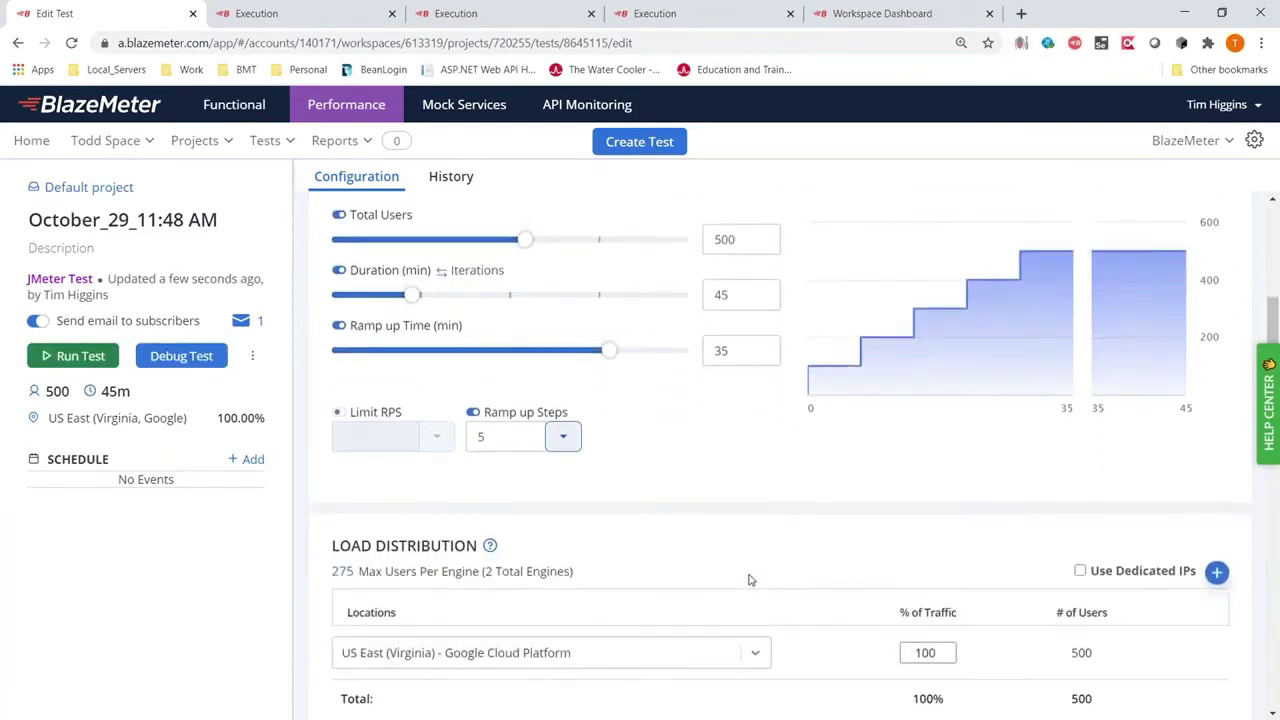
pyautogui.scroll(-2, 645, 590)
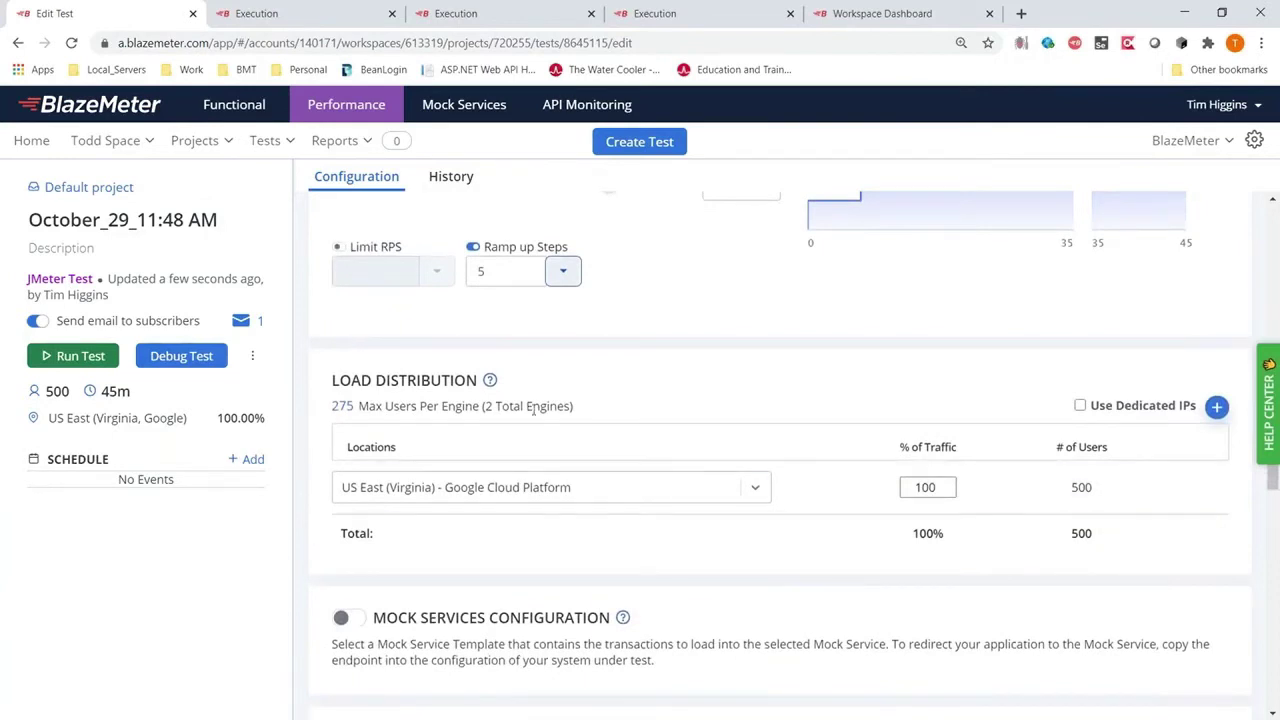
pyautogui.click(1216, 406)
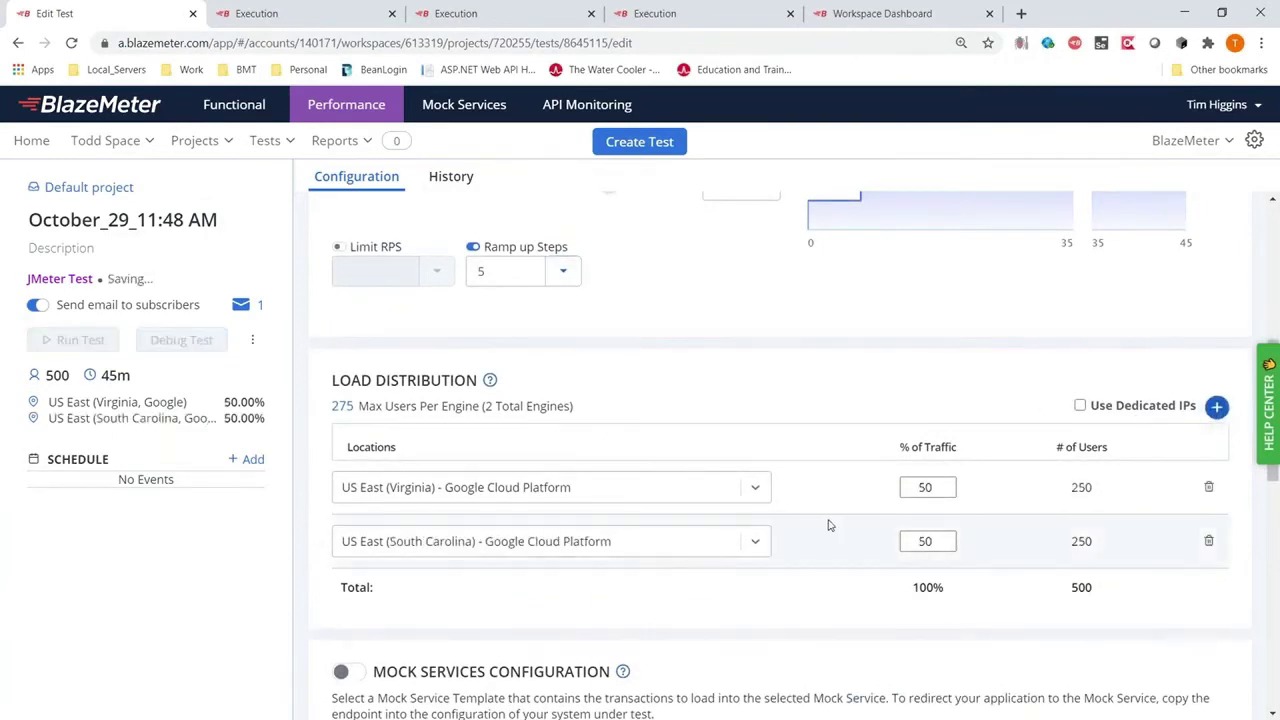
pyautogui.click(748, 545)
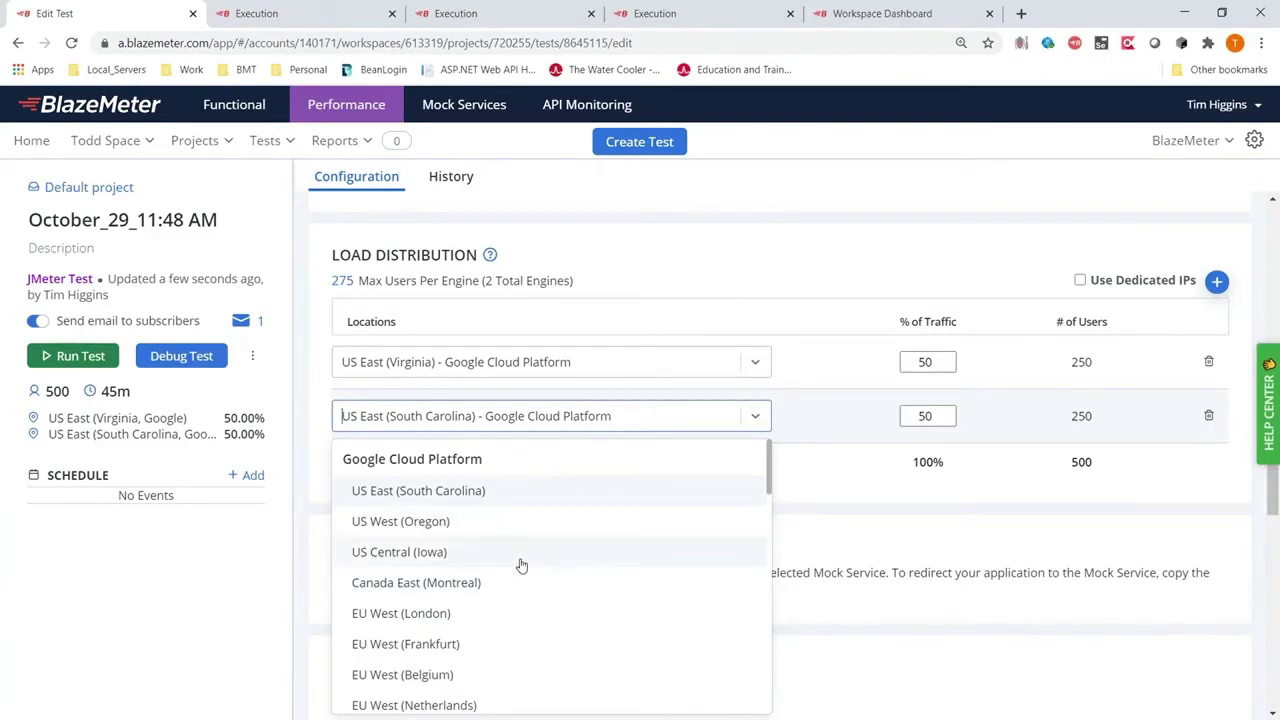
pyautogui.scroll(-15, 520, 566)
pyautogui.scroll(-3, 491, 606)
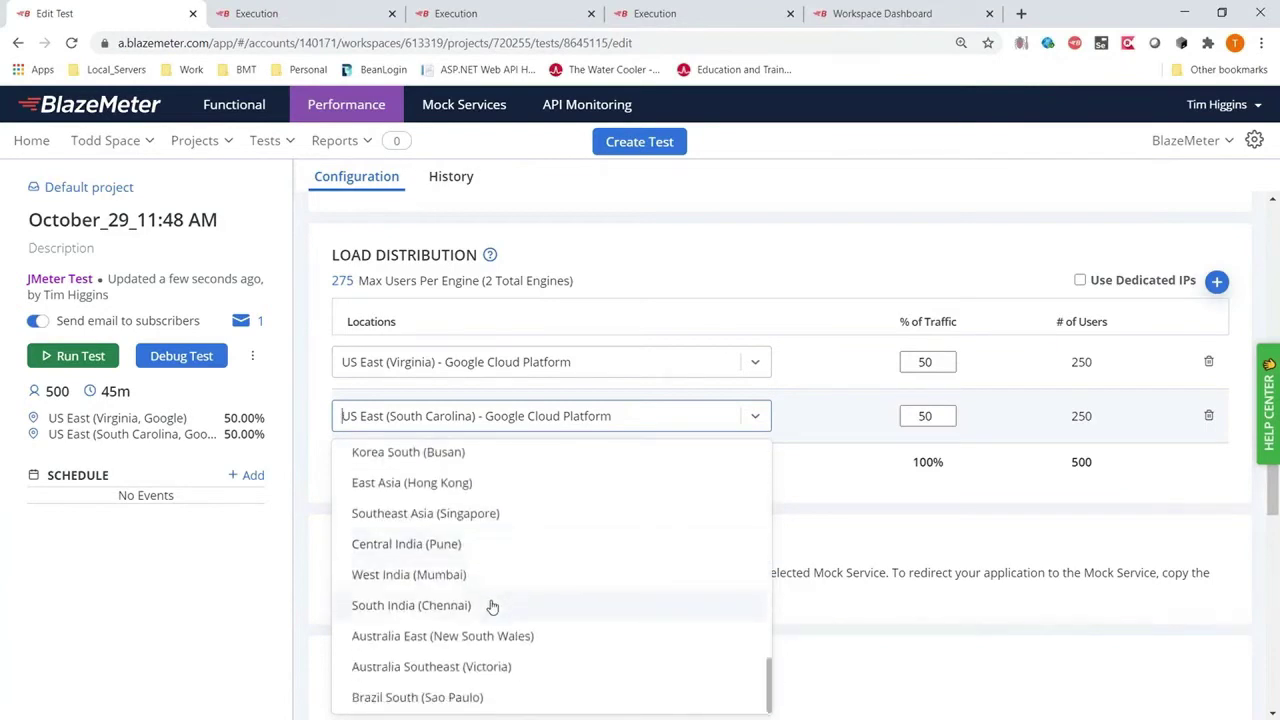
pyautogui.click(545, 575)
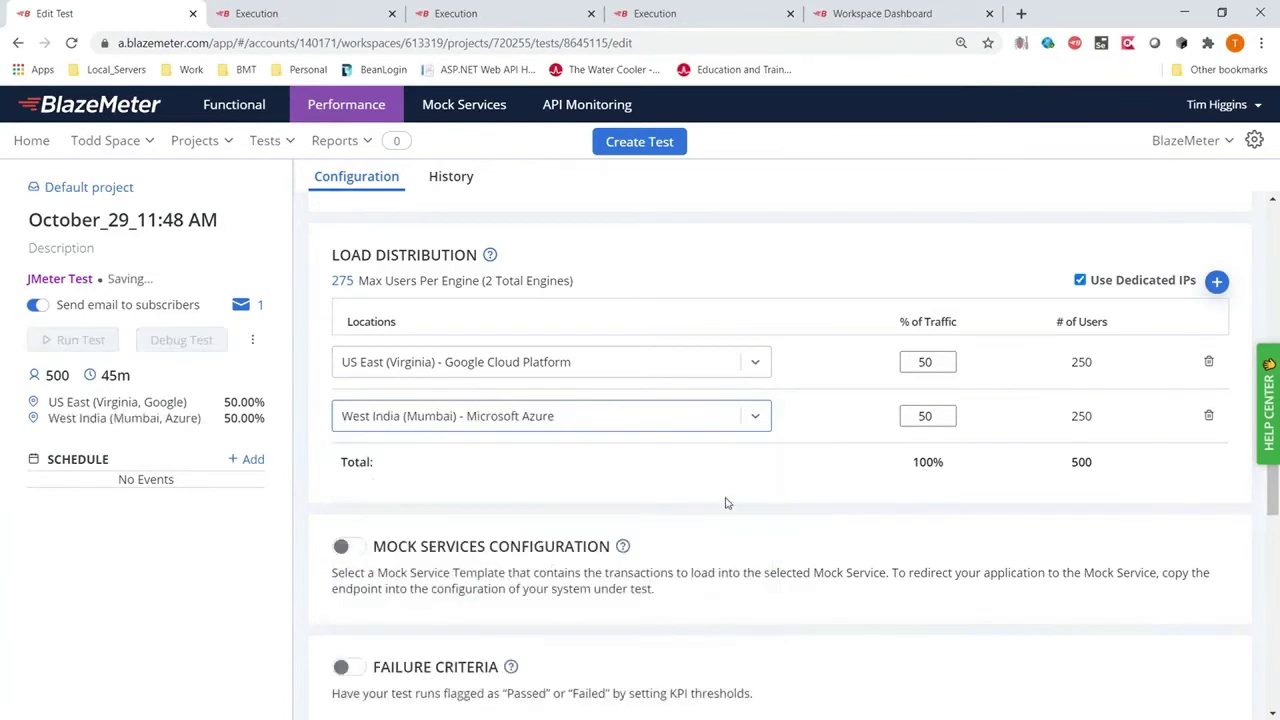
# Step: Split the load distribution into 75% of traffic for US East (Virginia) and 25% for West India (Mumbai)
pyautogui.doubleClick(920, 362)
pyautogui.write('75')
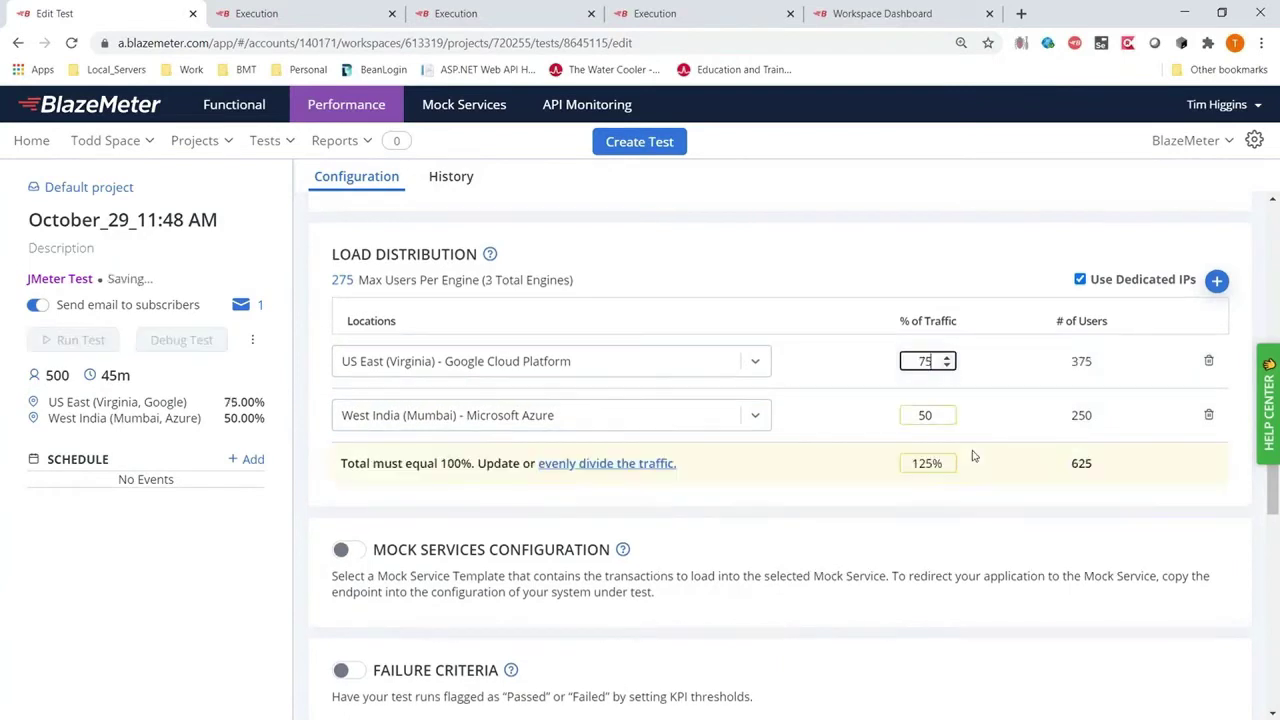
pyautogui.doubleClick(924, 417)
pyautogui.write('25')
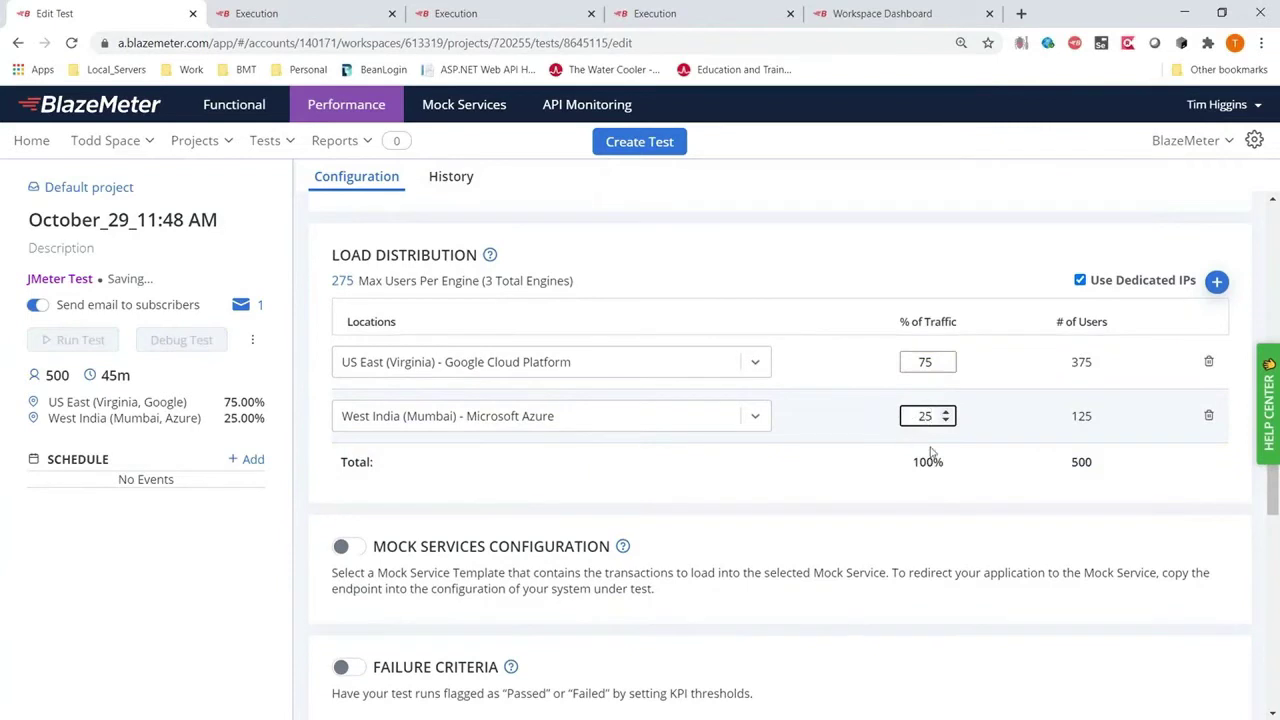
# Step: Remove the West India (Mumbai) location from the load distribution and give US East (Virginia) 100% of the traffic
pyautogui.click(1208, 416)
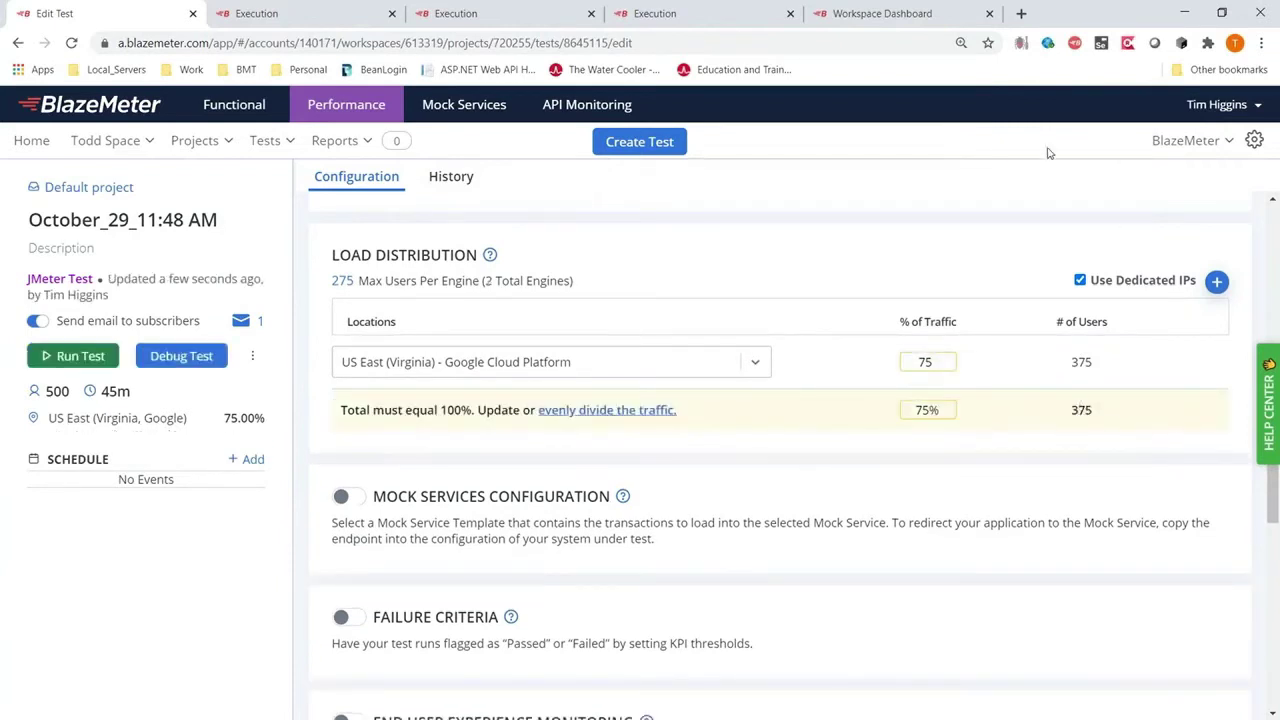
pyautogui.doubleClick(925, 362)
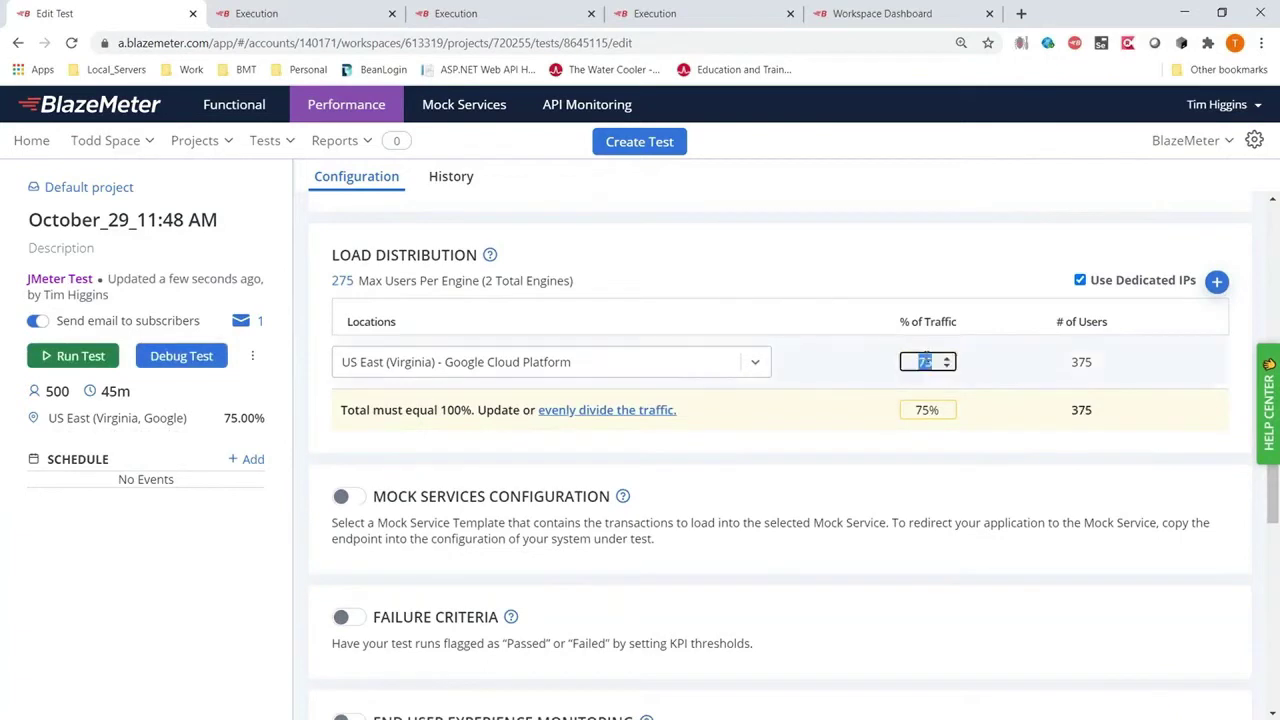
pyautogui.write('100')
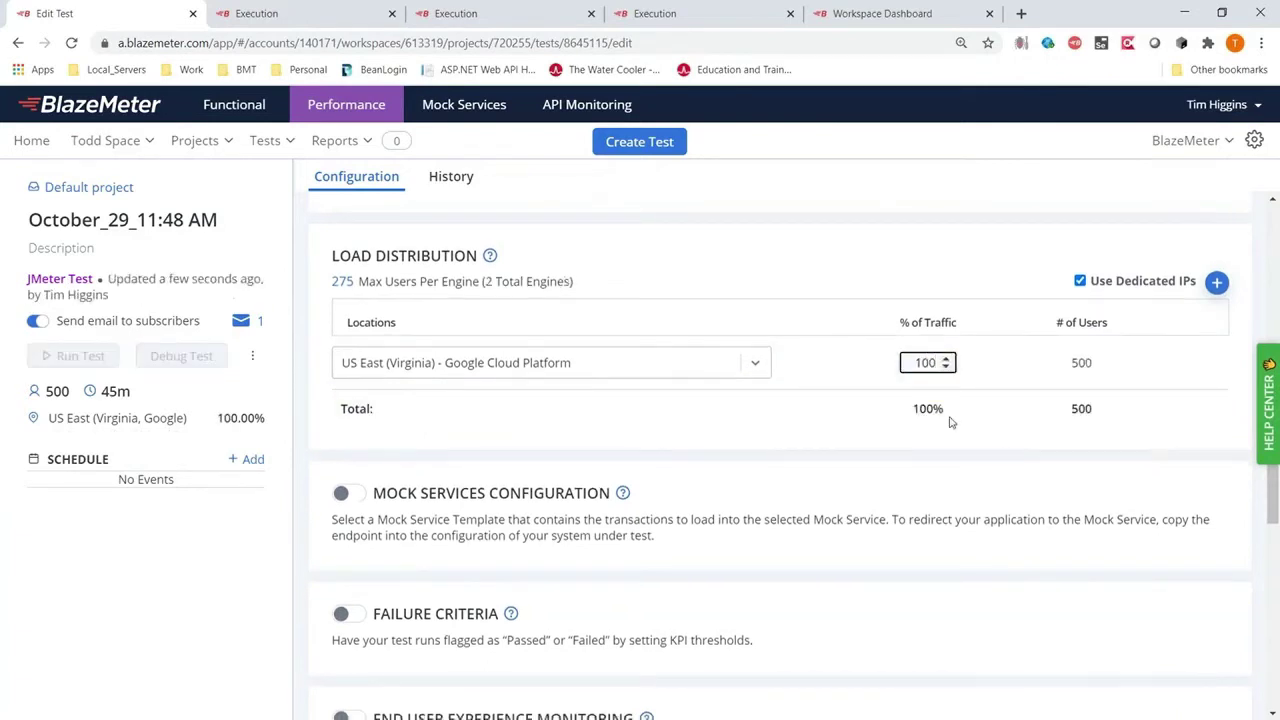
pyautogui.hotkey('alt', 'Tab')
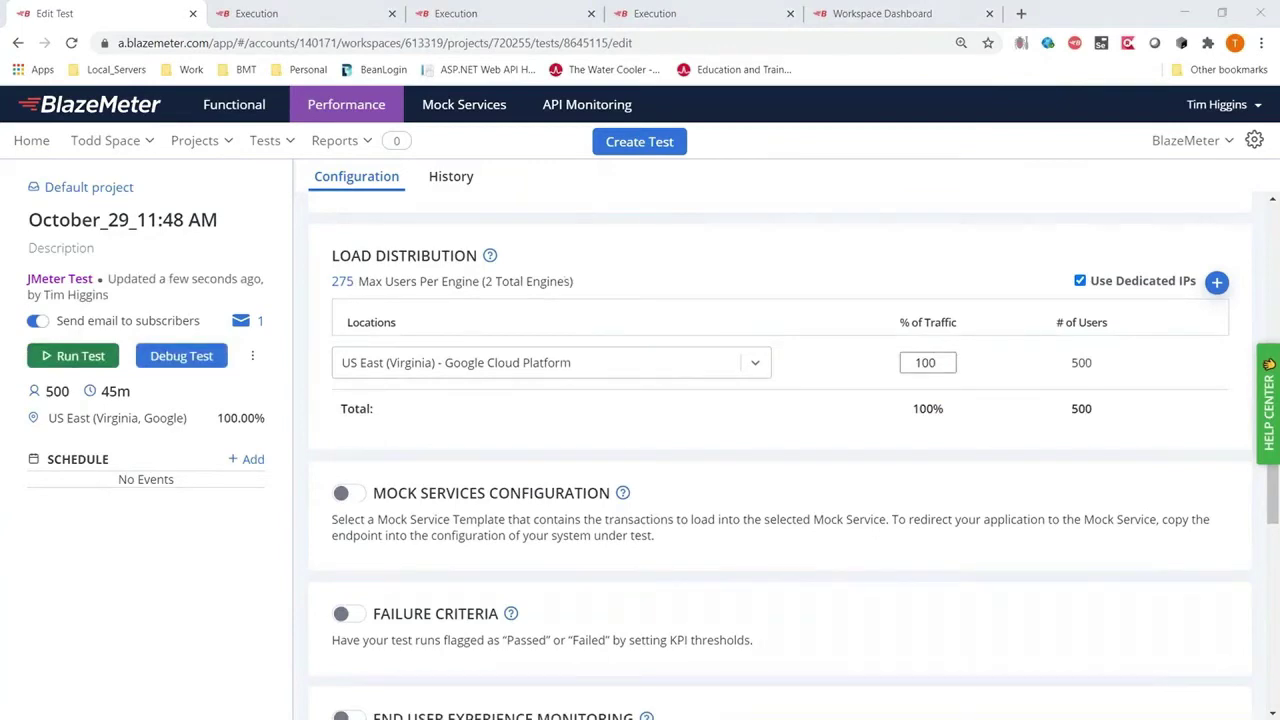
# Step: Enable the failure criteria and label the first criterion Frontpage
pyautogui.scroll(-3, 841, 450)
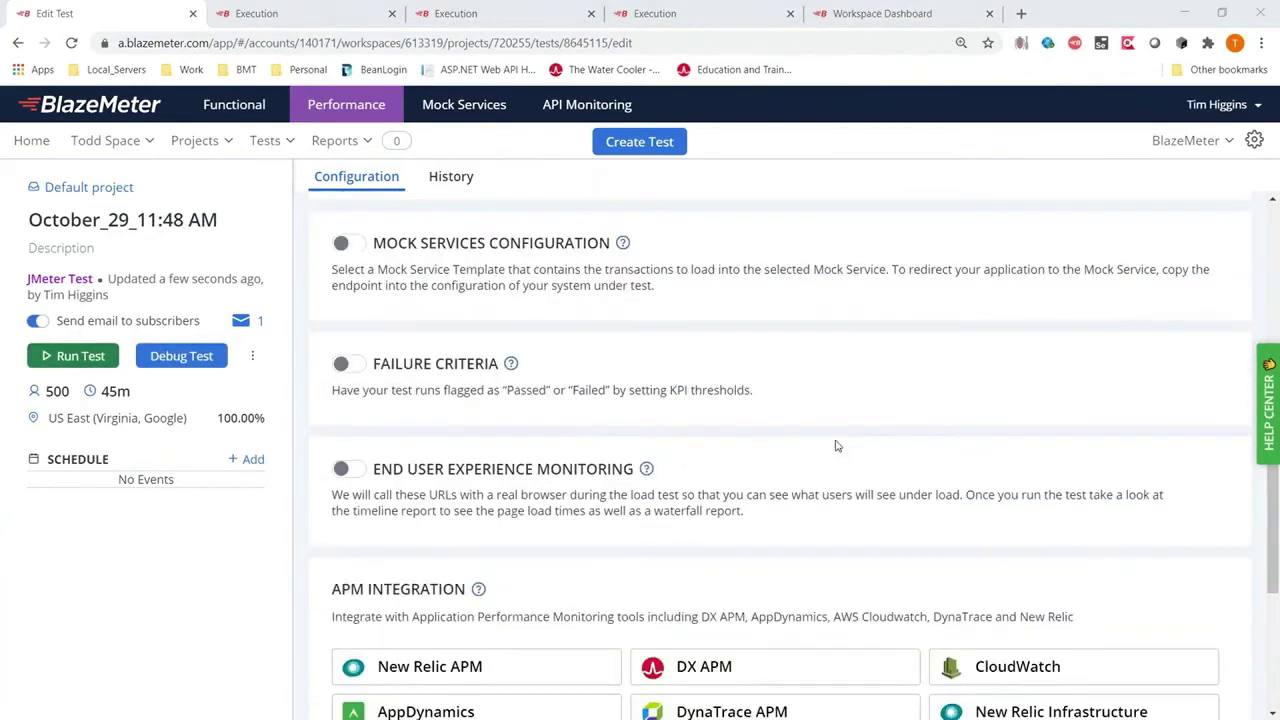
pyautogui.scroll(-1, 838, 446)
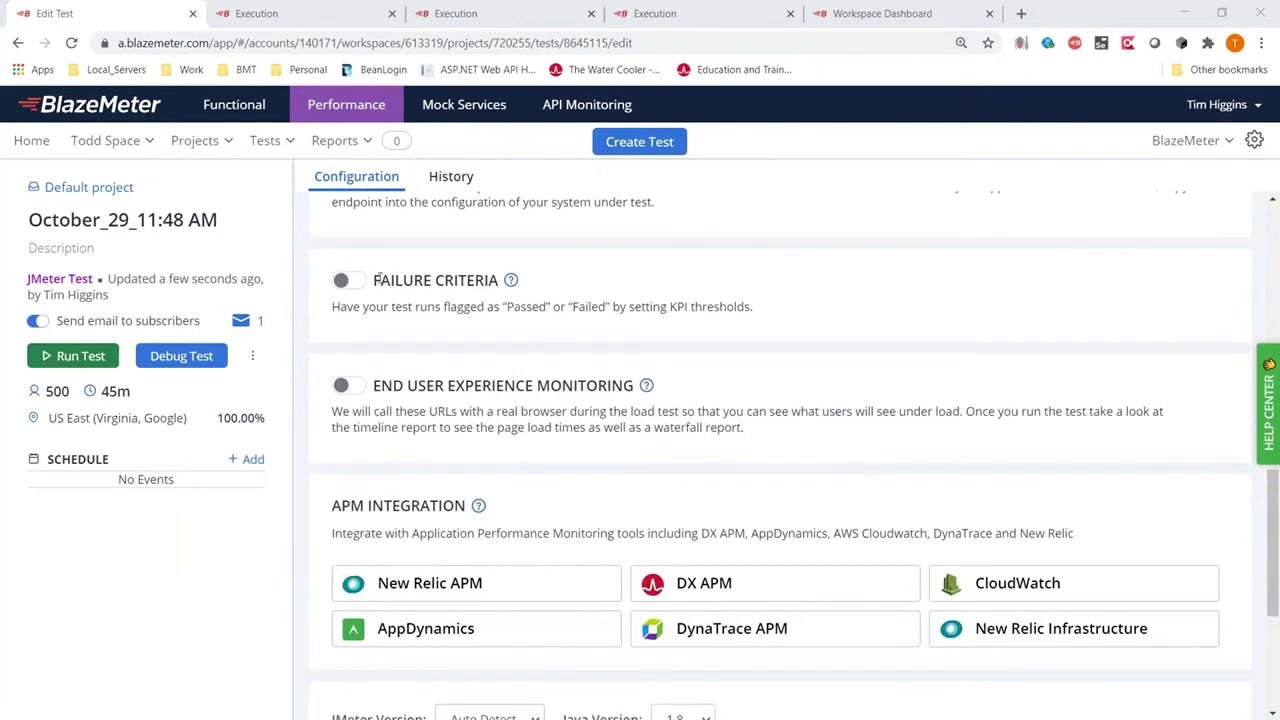
pyautogui.click(341, 280)
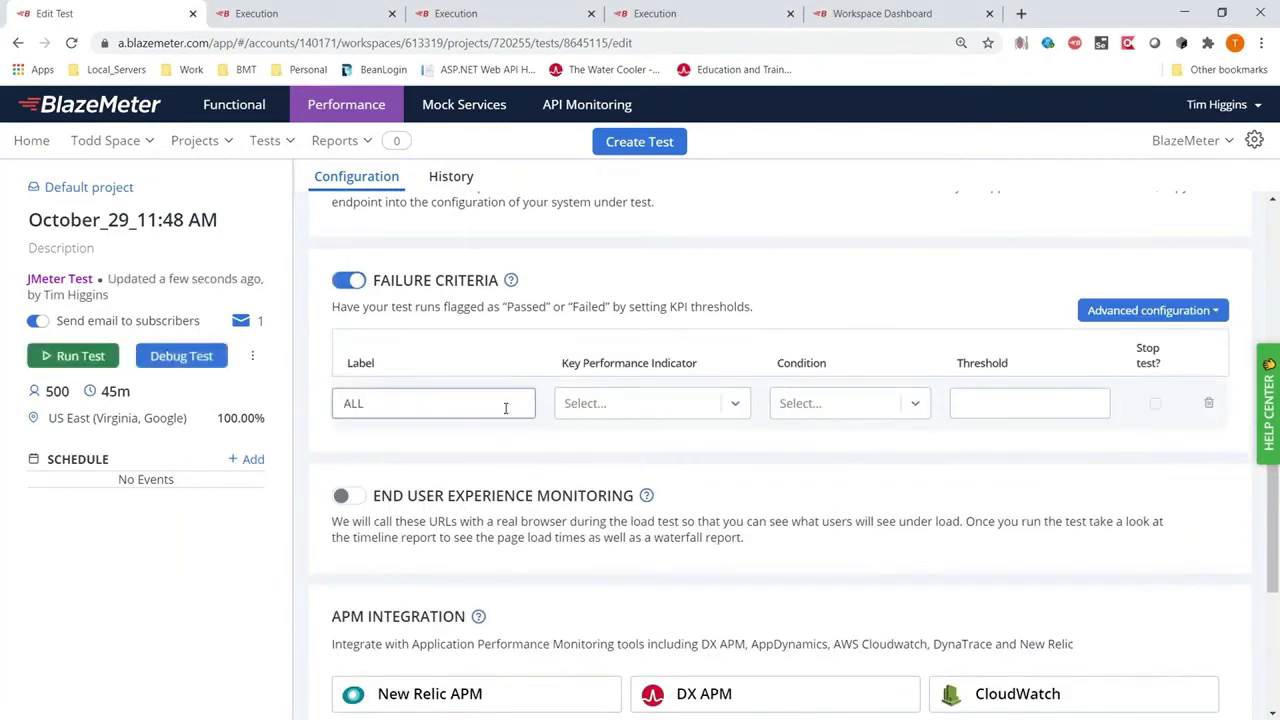
pyautogui.click(506, 404)
pyautogui.write('Frontpagwe')
pyautogui.press('BackSpace')
pyautogui.press('BackSpace')
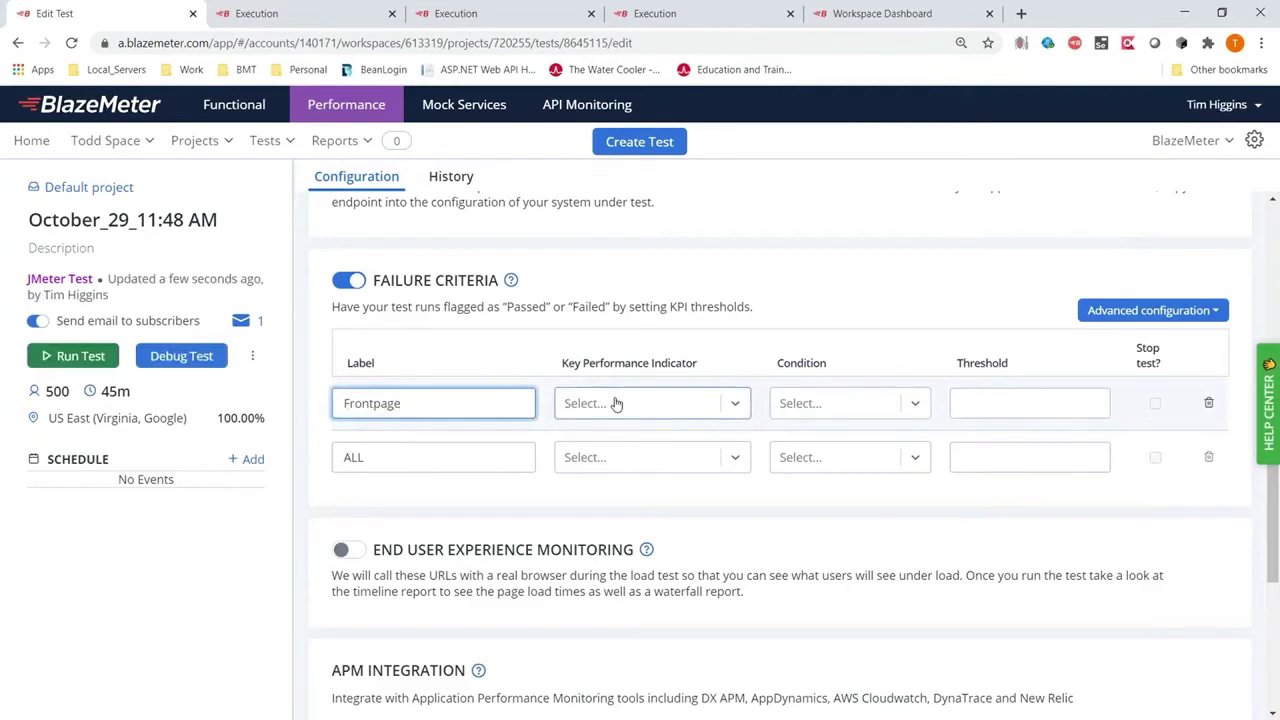
# Step: Set the Frontpage criterion to the errors.count indicator with the condition Less than and a threshold of 0
pyautogui.click(616, 403)
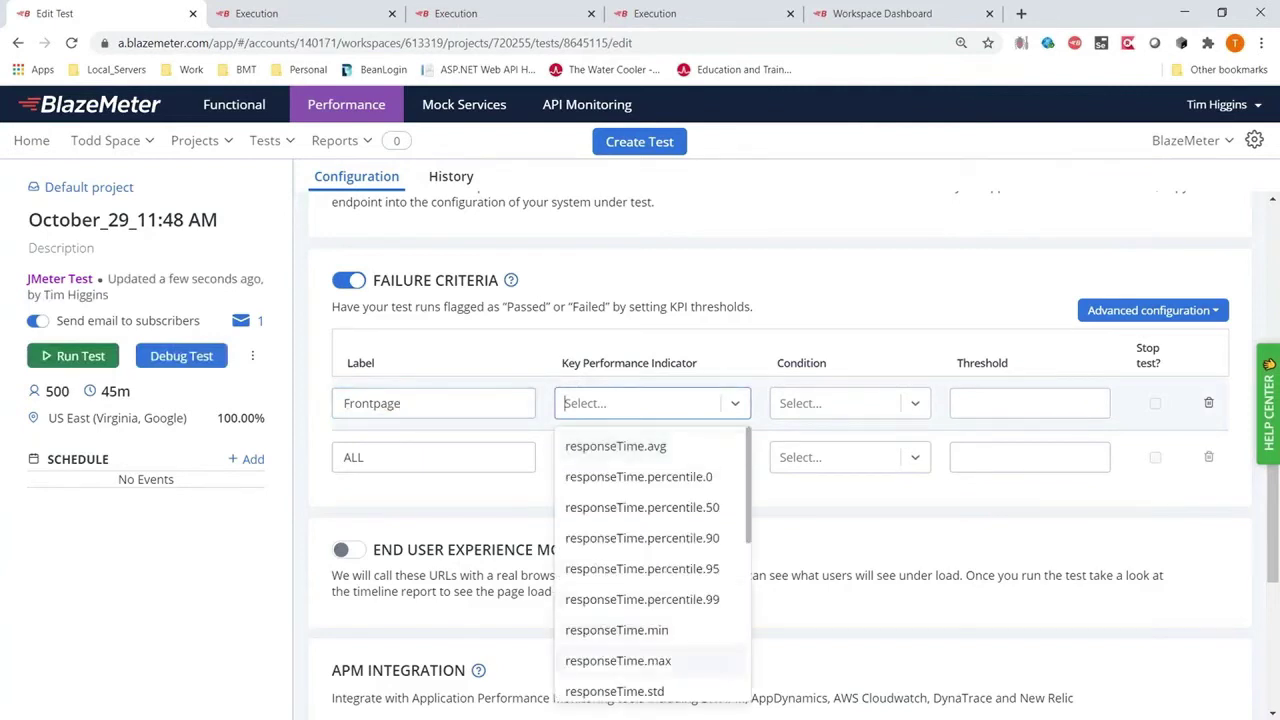
pyautogui.scroll(-1, 703, 652)
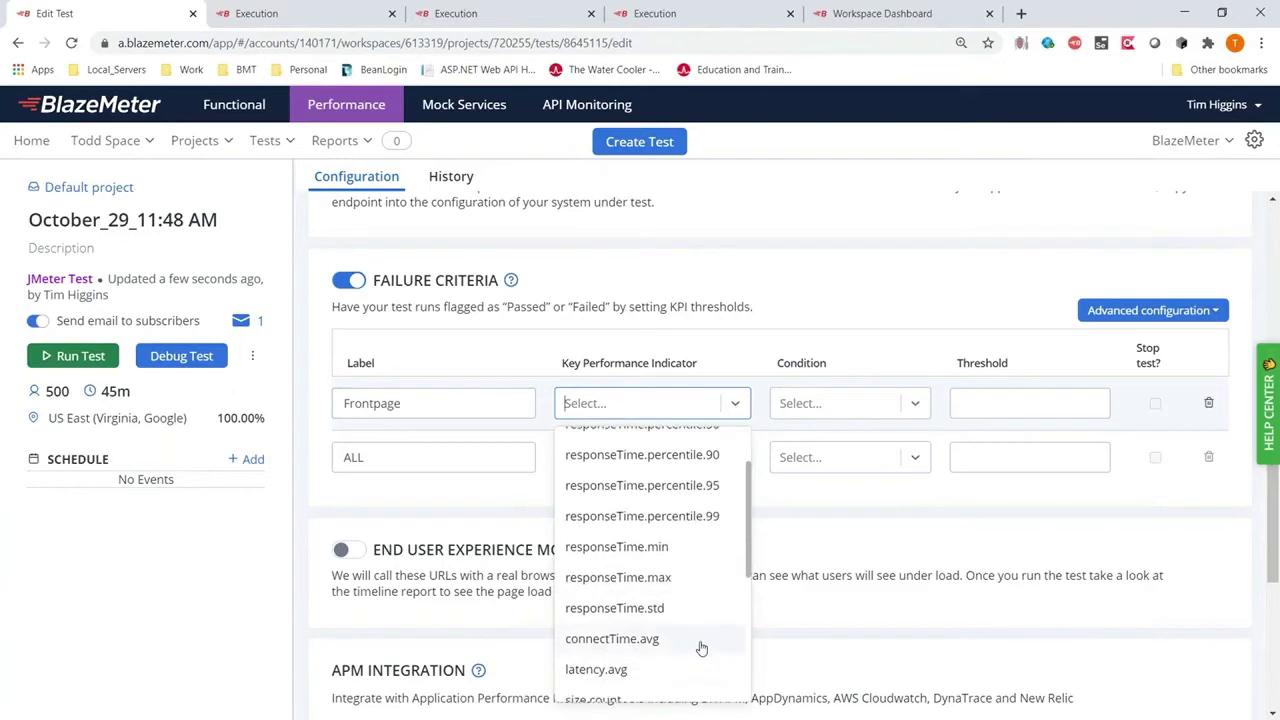
pyautogui.scroll(-2, 700, 650)
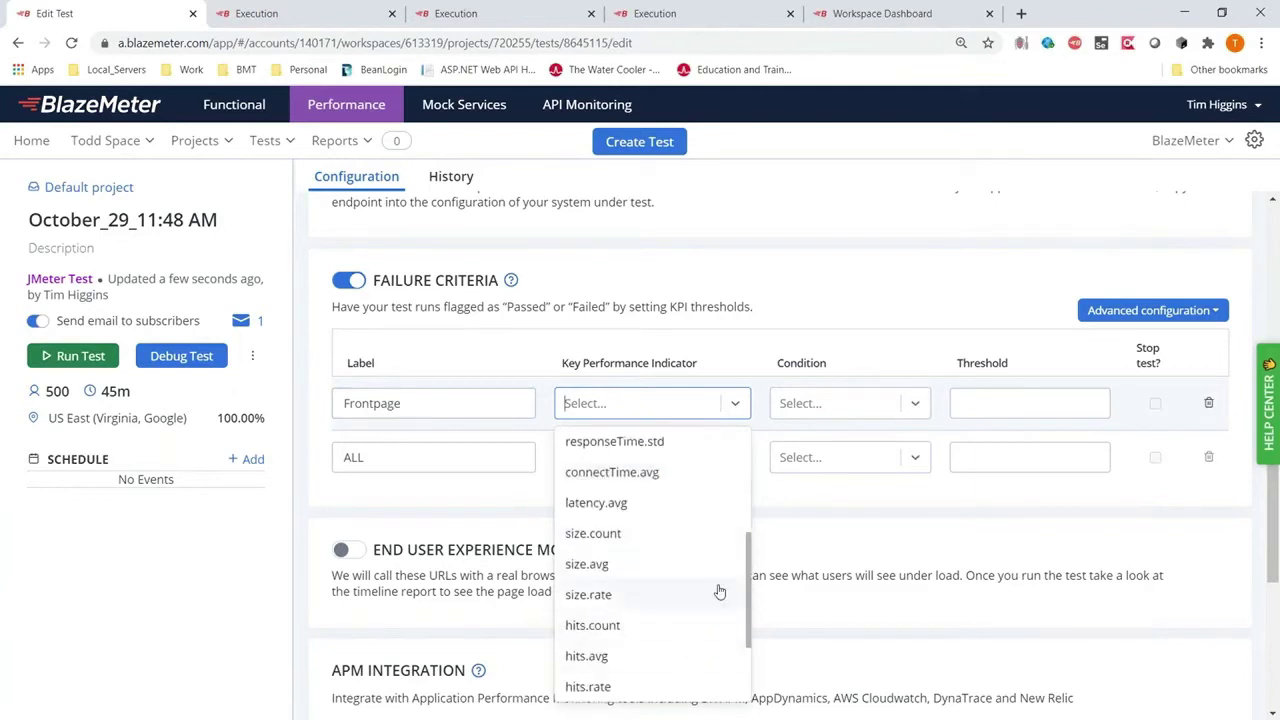
pyautogui.scroll(-2, 685, 640)
pyautogui.click(688, 622)
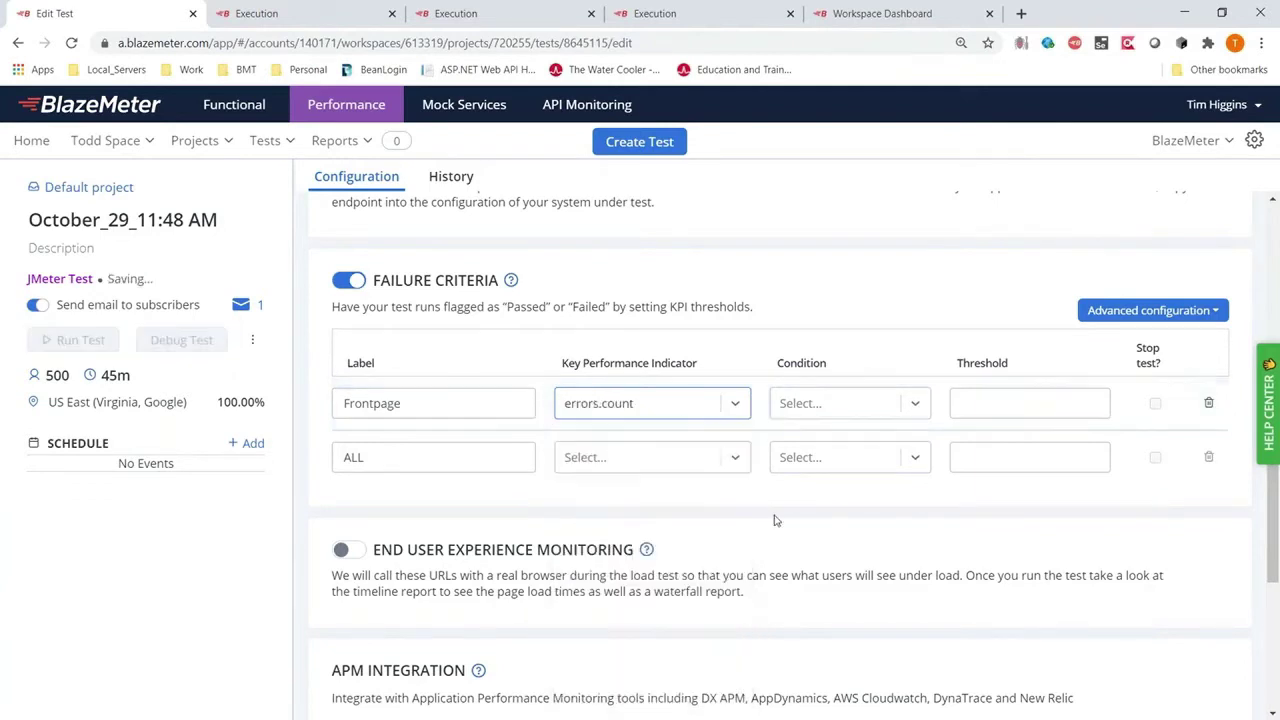
pyautogui.click(903, 406)
pyautogui.click(872, 448)
pyautogui.click(1051, 403)
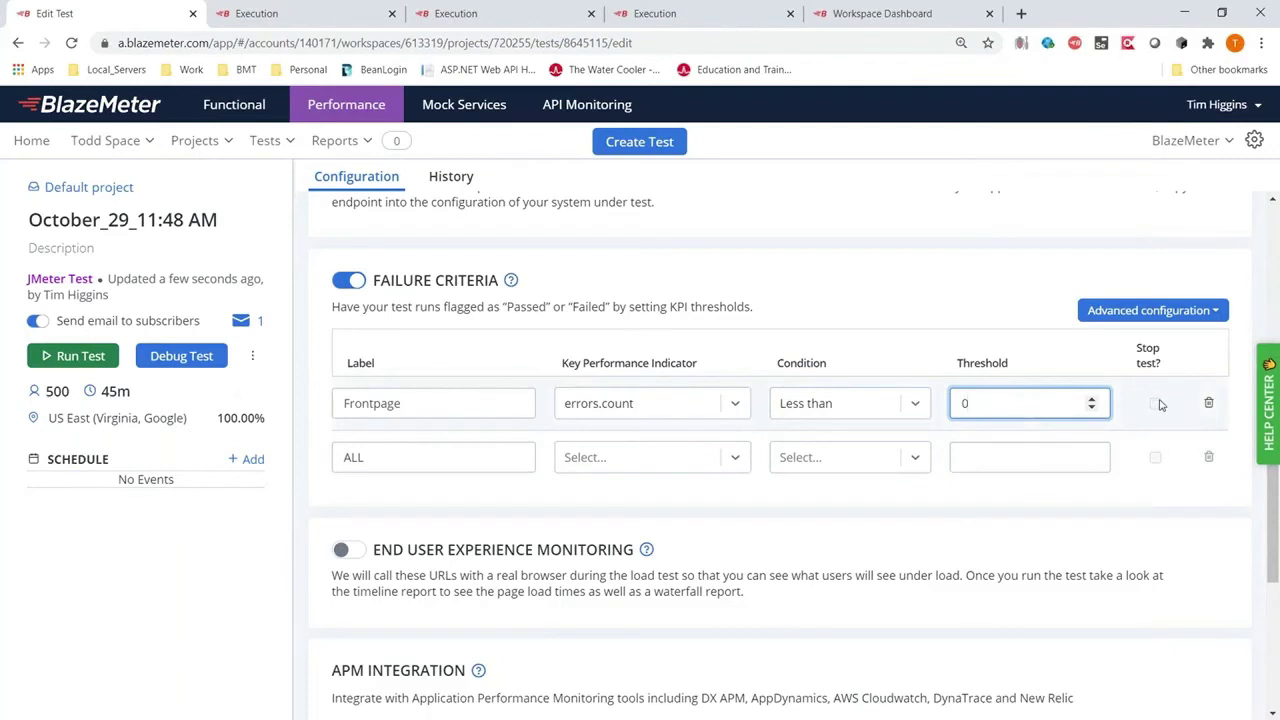
# Step: Add a second failure criterion labelled login, using responseTime.percentile.50 with the condition Less than and a threshold of 35
pyautogui.click(500, 450)
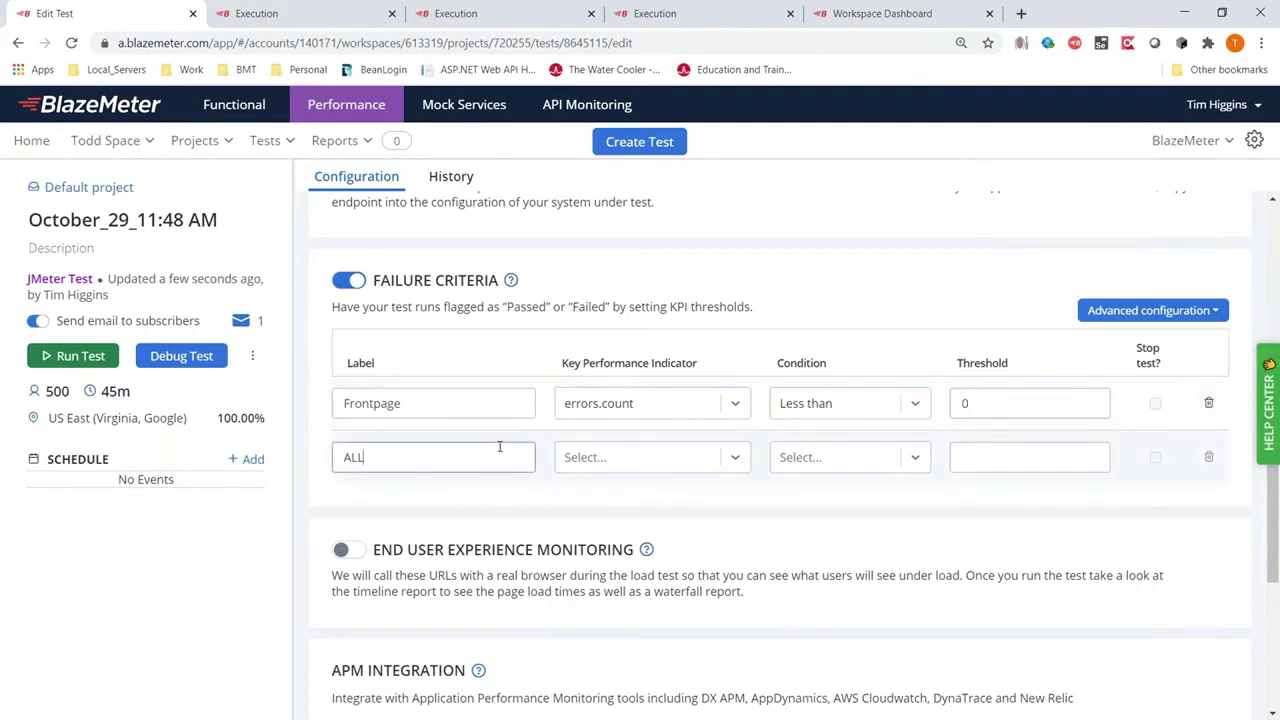
pyautogui.moveTo(489, 448); pyautogui.dragTo(336, 448)
pyautogui.write('login')
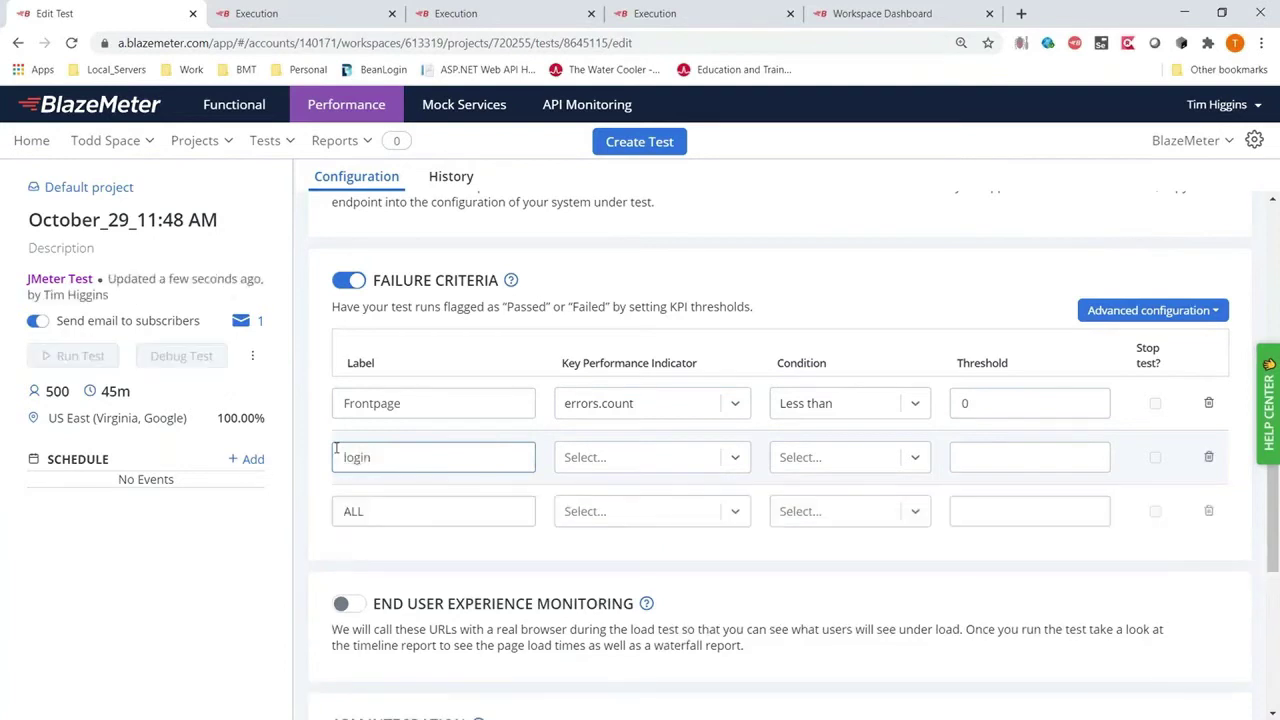
pyautogui.click(634, 460)
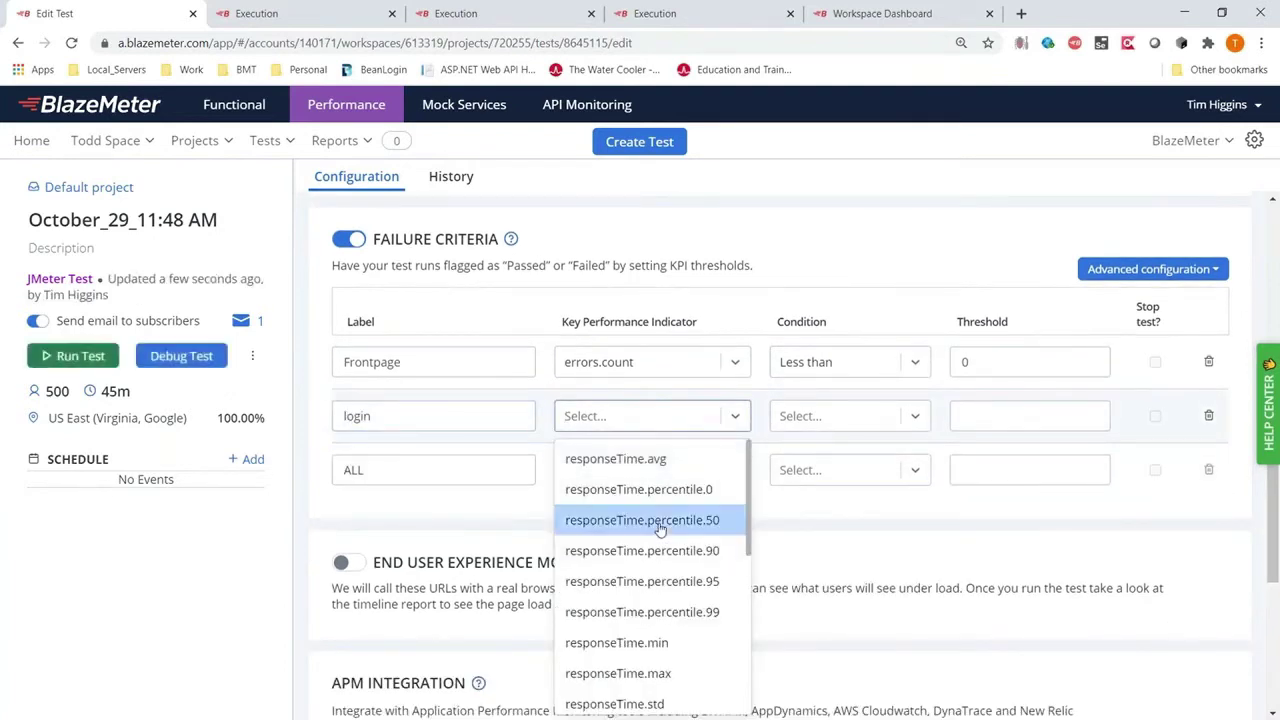
pyautogui.click(643, 517)
pyautogui.click(845, 416)
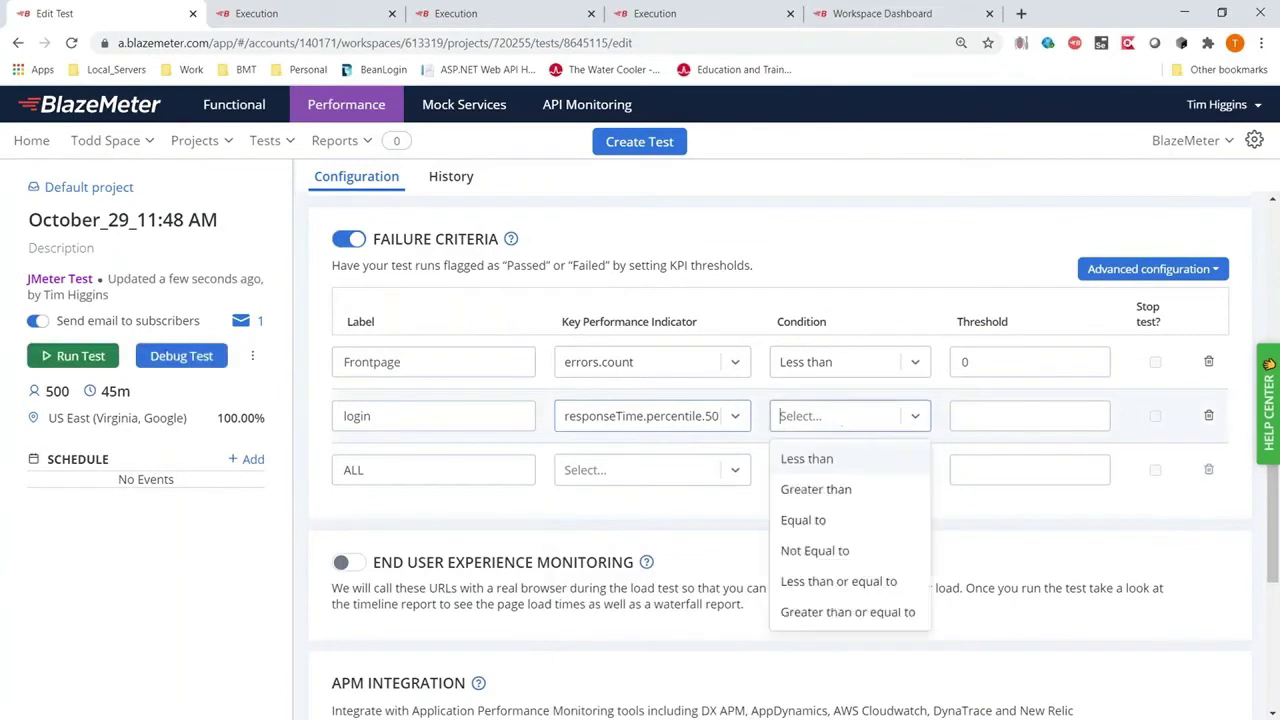
pyautogui.click(845, 458)
pyautogui.click(1062, 418)
pyautogui.write('35')
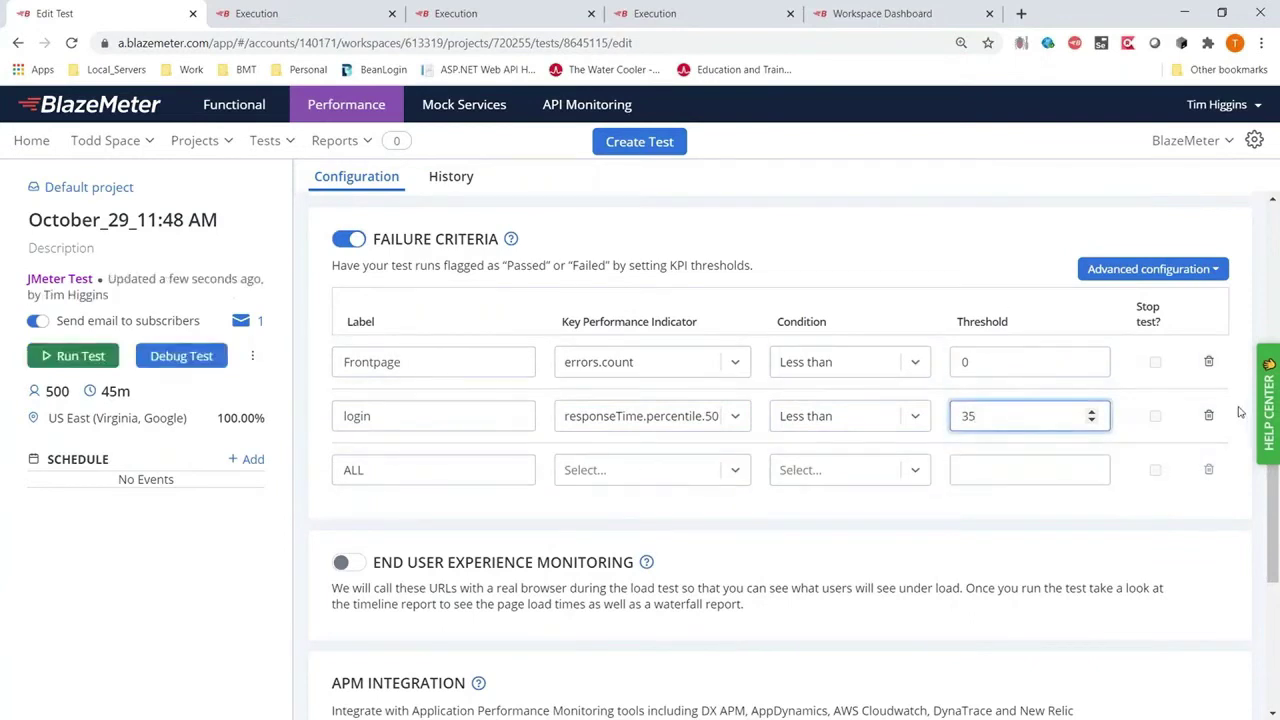
# Step: Delete the login and Frontpage failure criteria and turn the failure criteria off
pyautogui.click(1210, 416)
pyautogui.click(1210, 364)
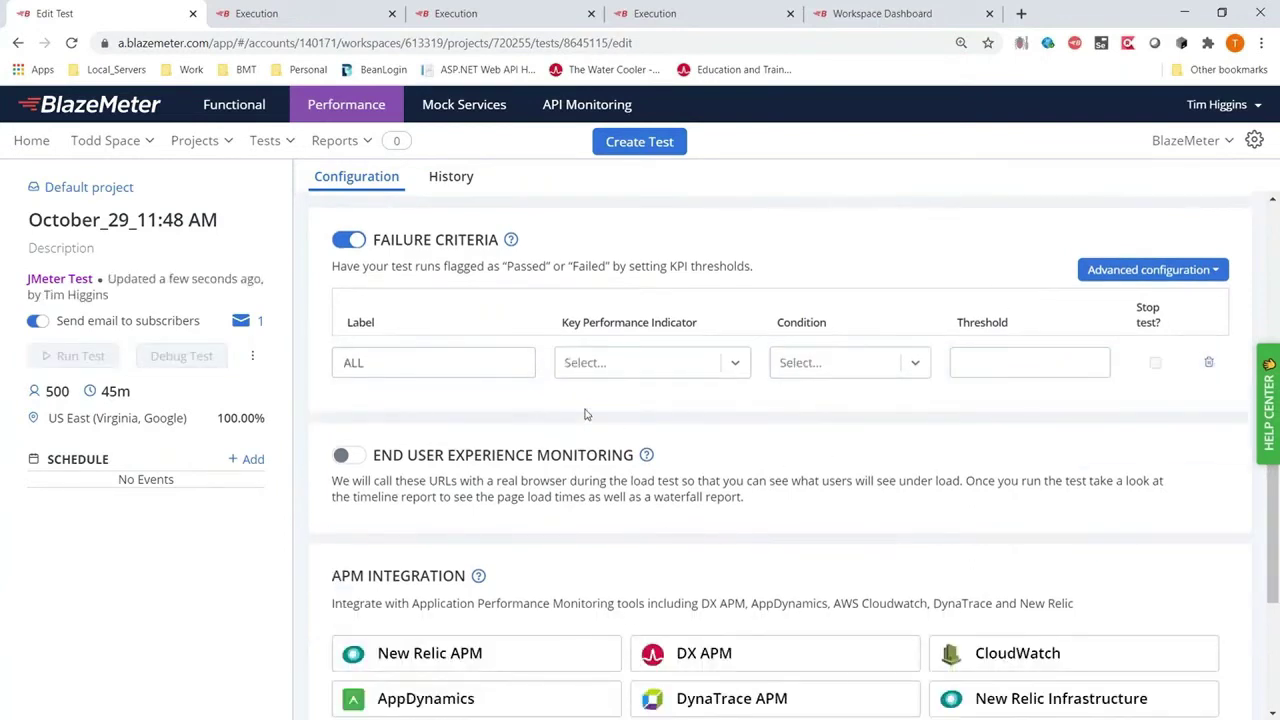
pyautogui.click(350, 245)
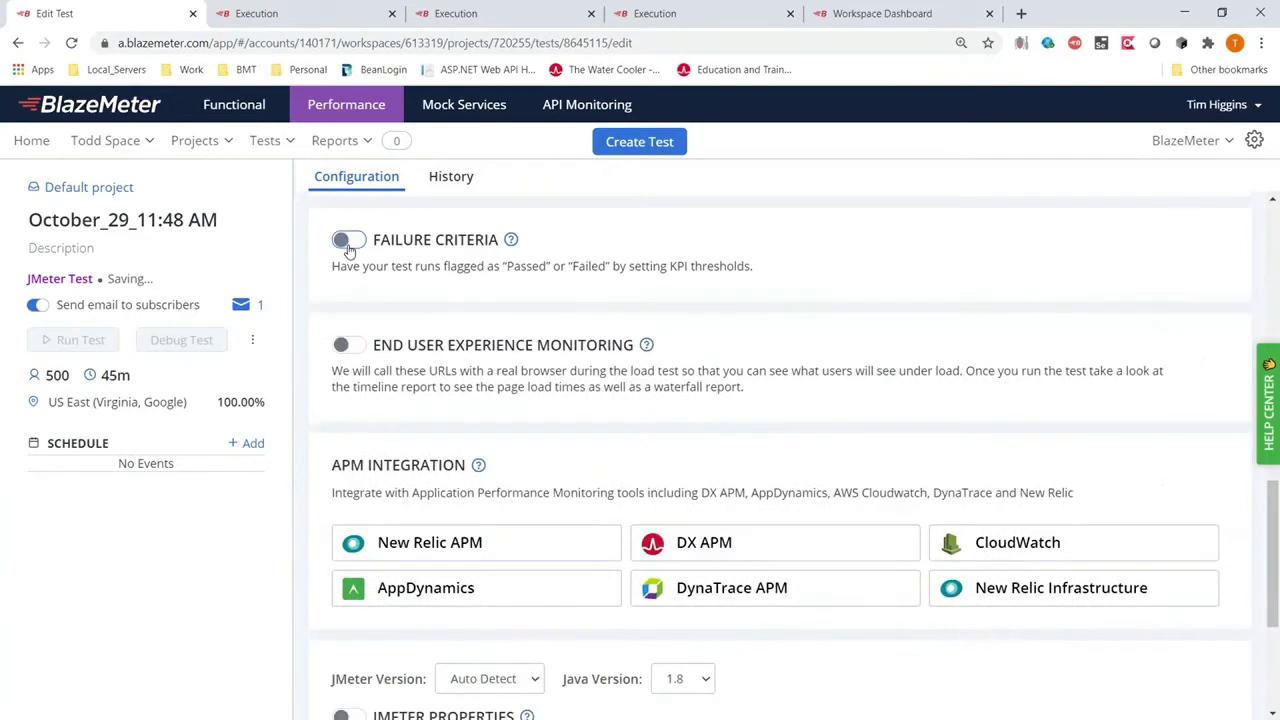
pyautogui.click(348, 345)
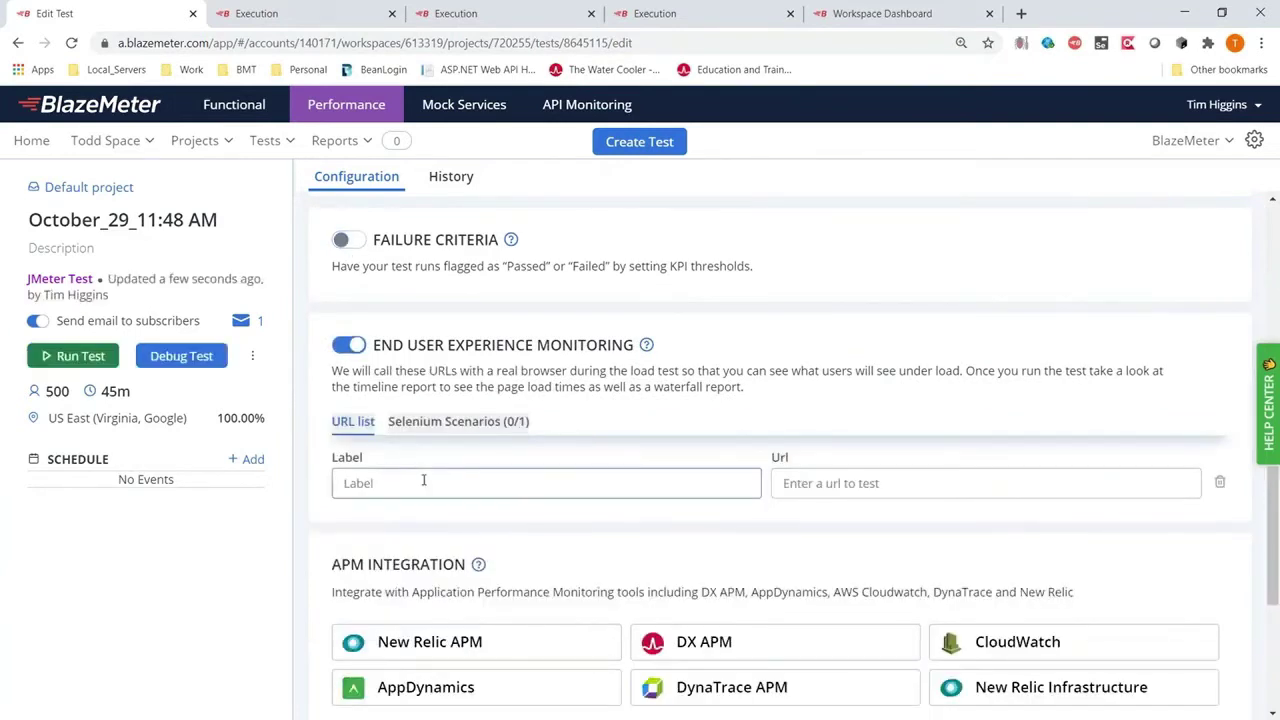
pyautogui.write('what')
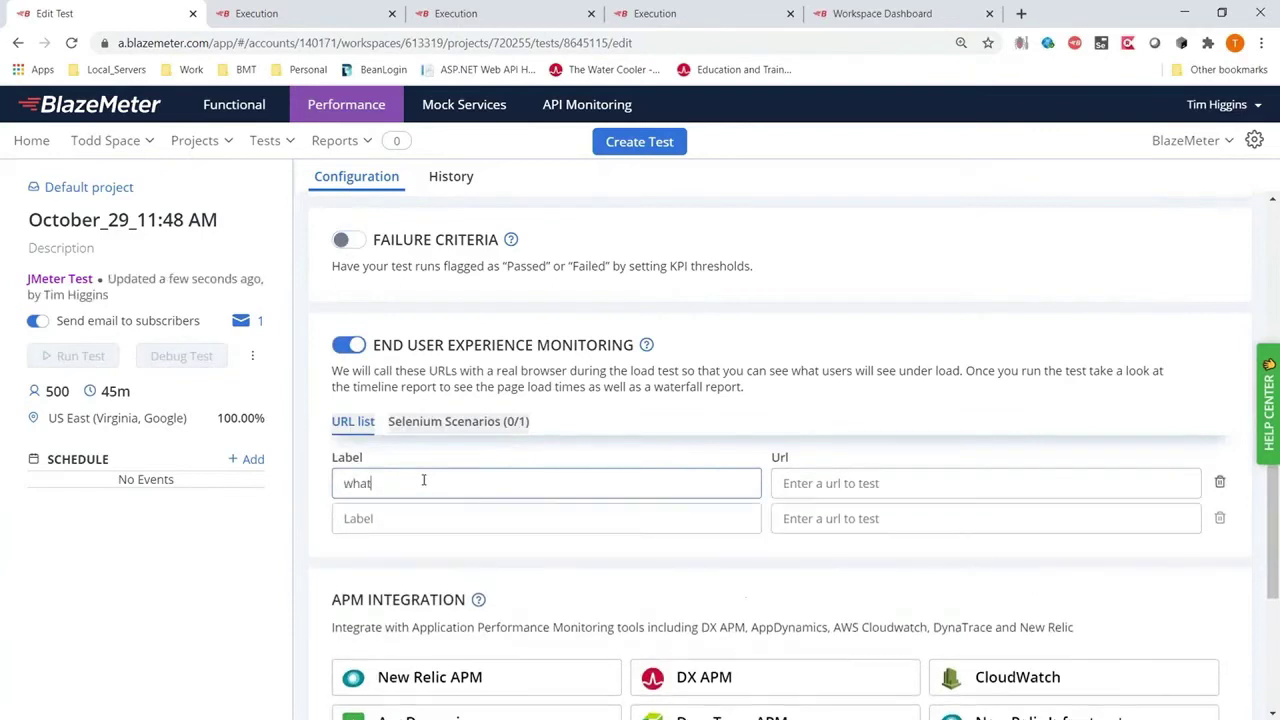
pyautogui.write('sgoogupto')
pyautogui.click(789, 482)
pyautogui.write('h')
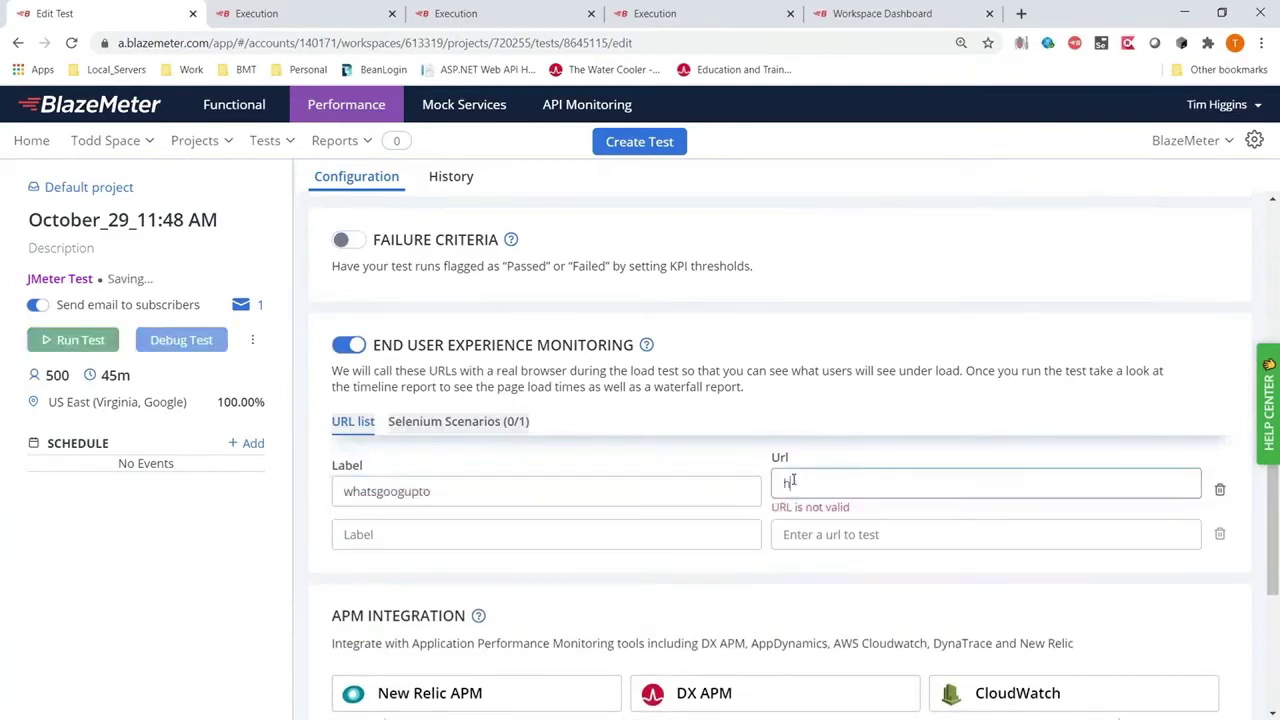
pyautogui.write('ttp://ww')
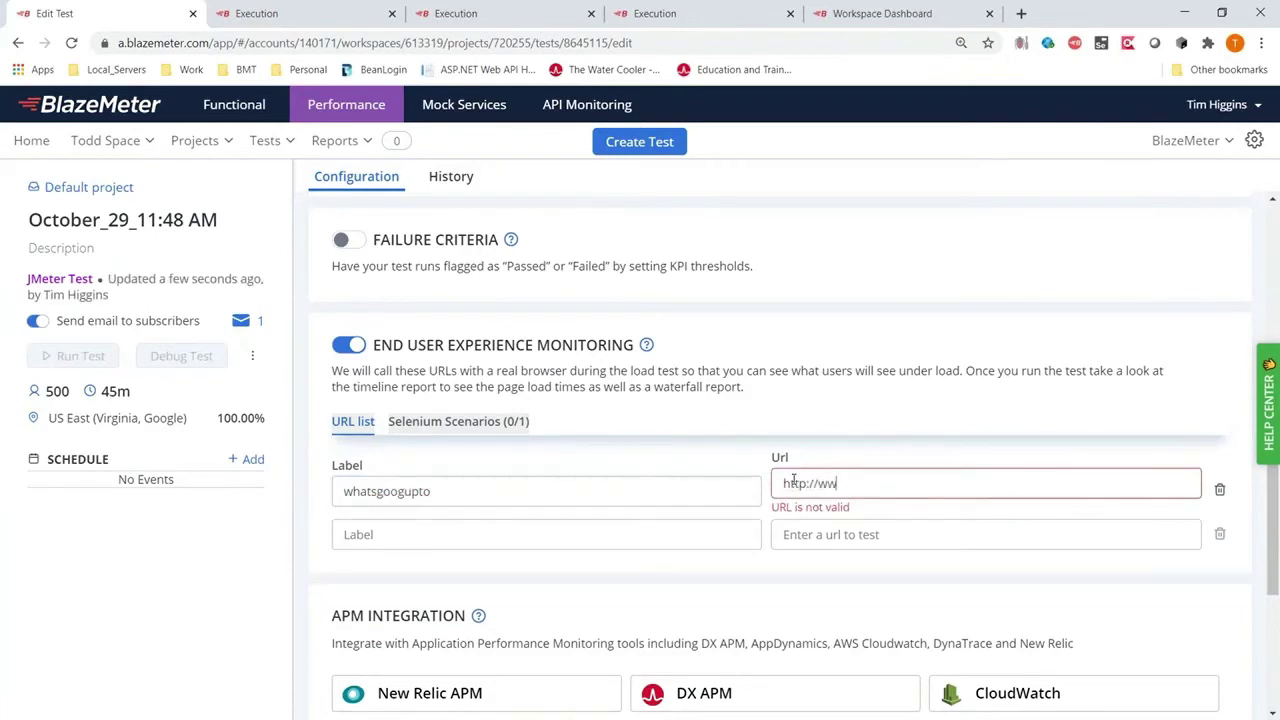
pyautogui.write('w.google.com')
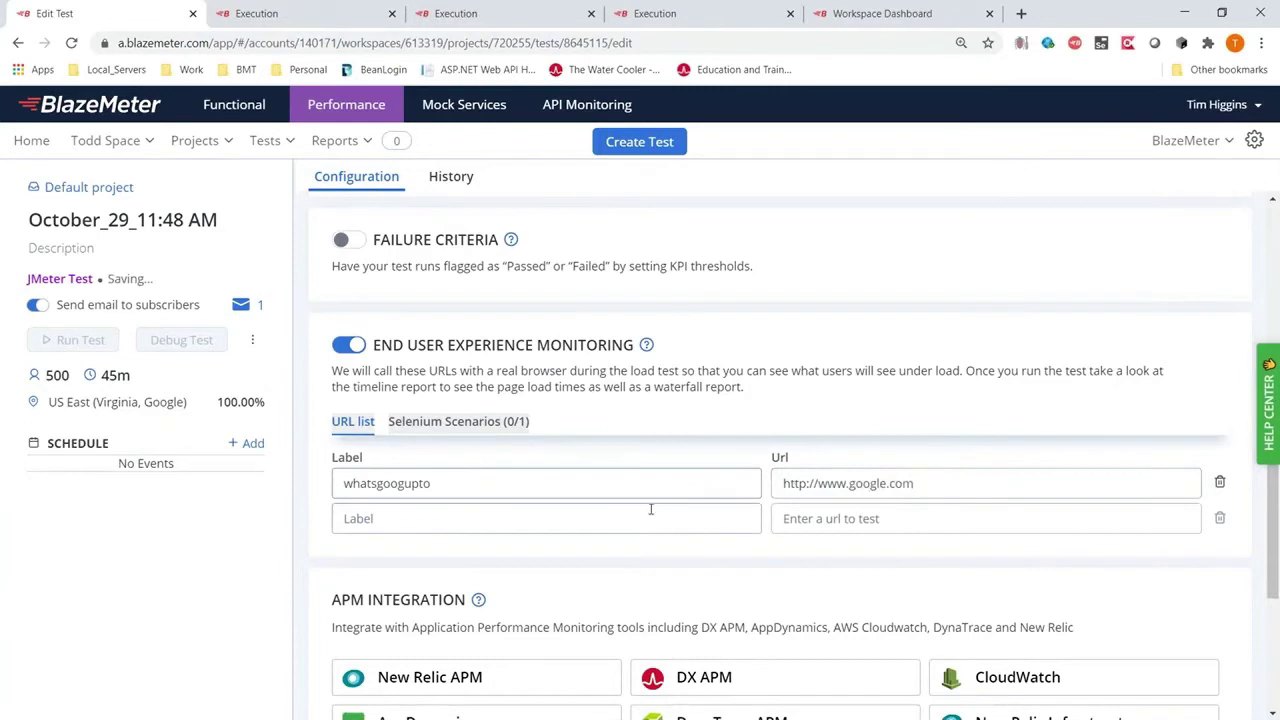
# Step: Delete the google.com URL entry and select the MedSite-Selenium.yaml Selenium scenario for end user experience monitoring instead
pyautogui.click(1220, 483)
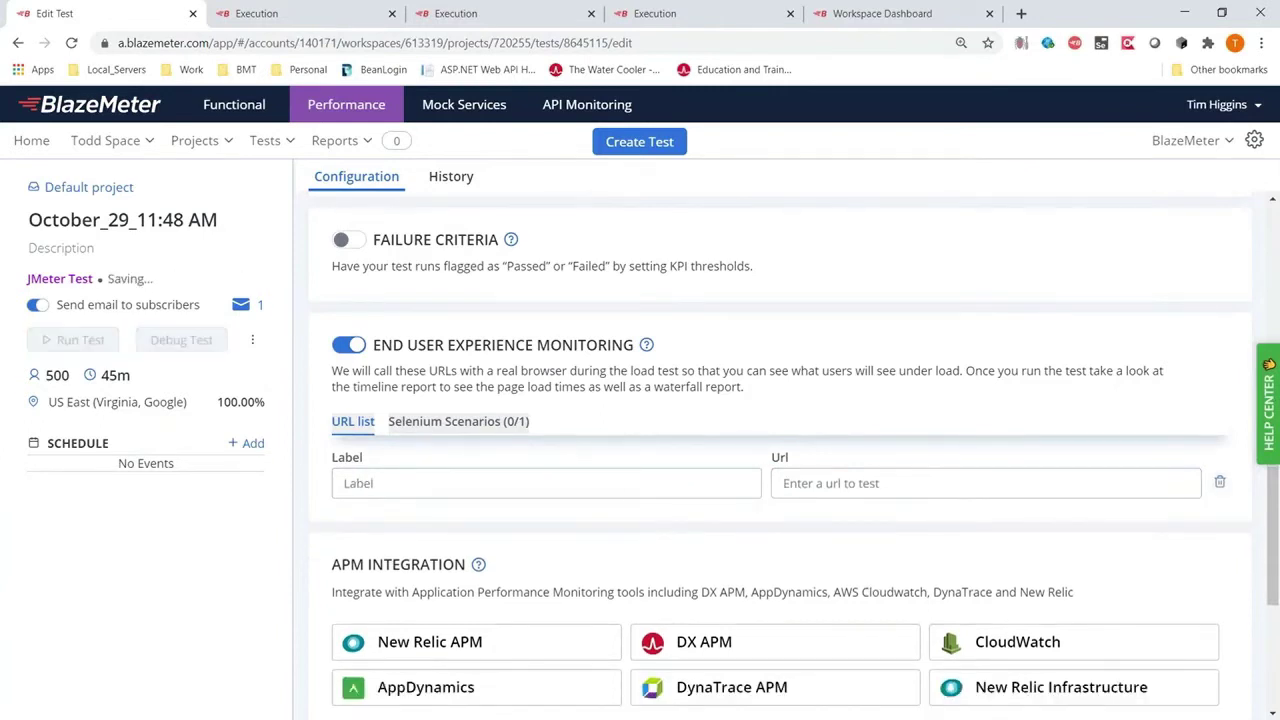
pyautogui.click(458, 424)
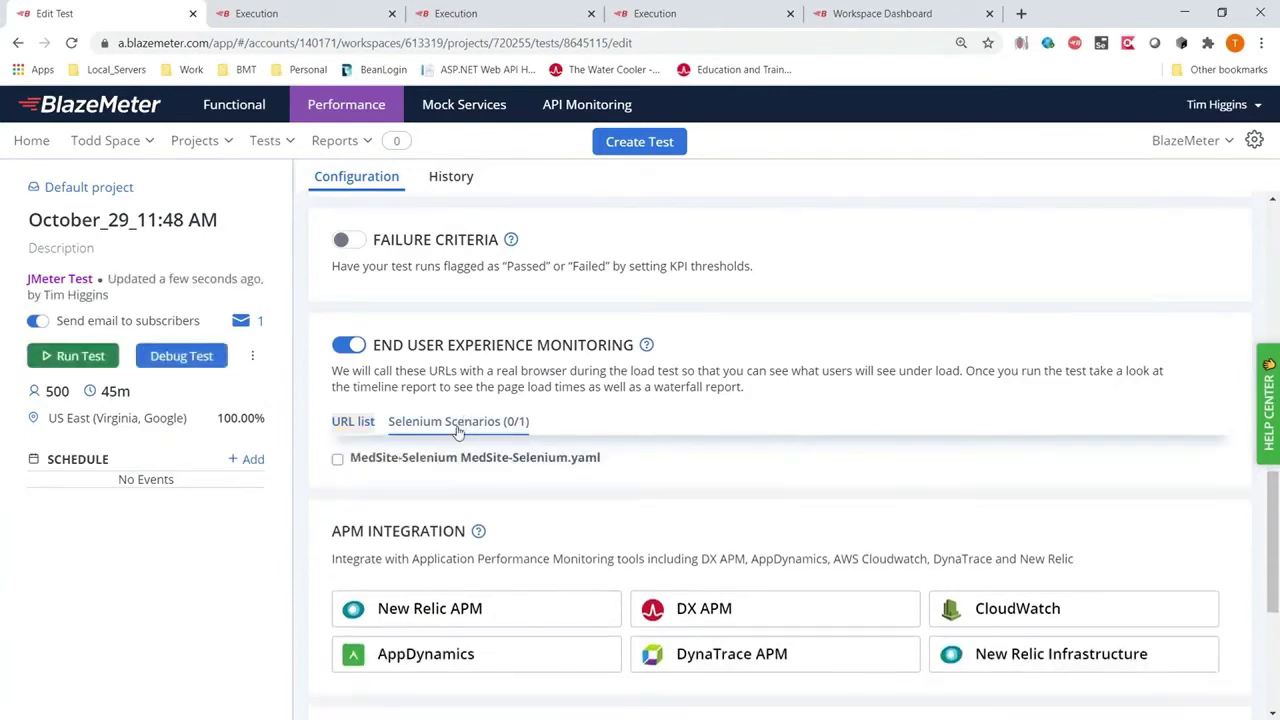
pyautogui.click(338, 460)
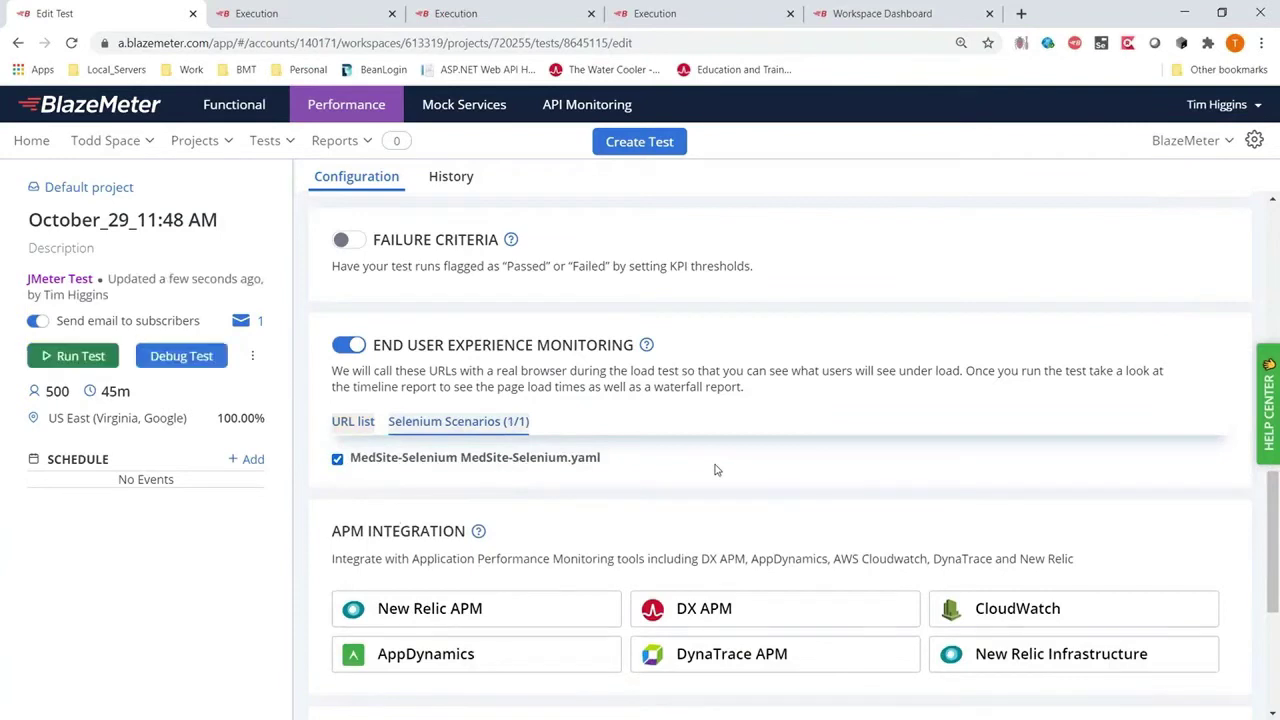
# Step: Enable JMeter properties for the test and add a property named database with the value blah
pyautogui.scroll(-2, 714, 469)
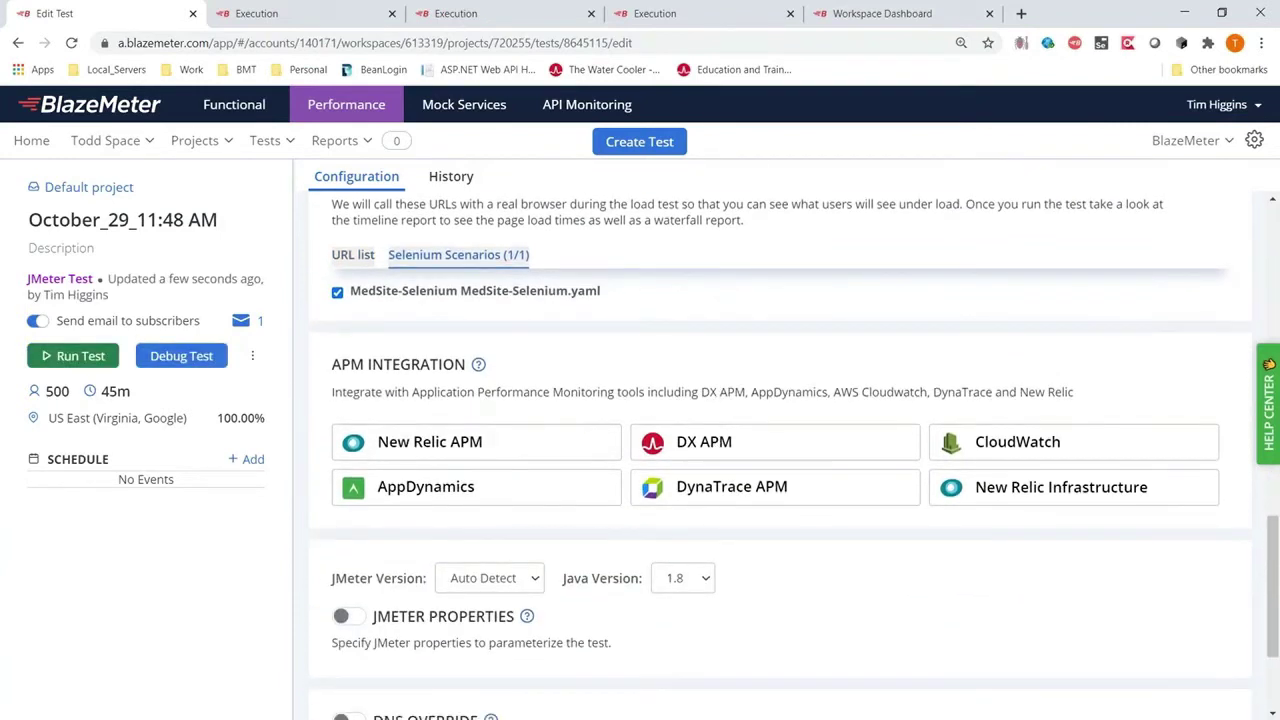
pyautogui.scroll(-2, 595, 612)
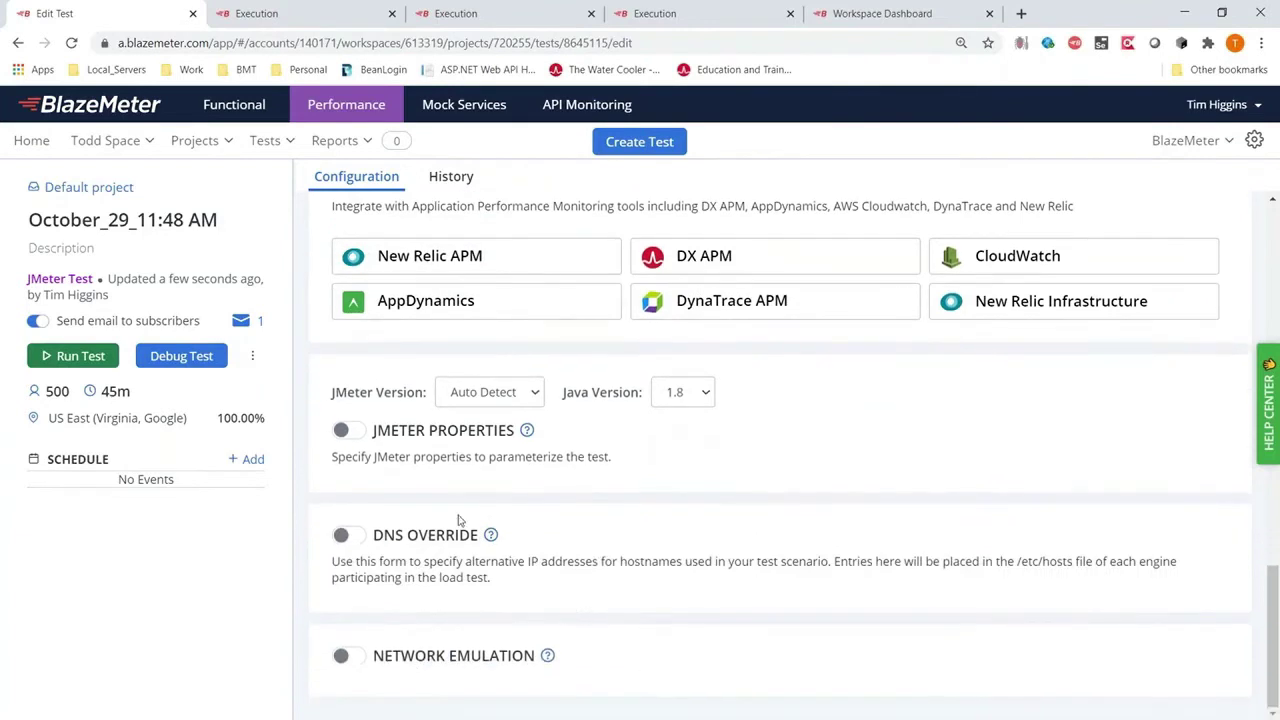
pyautogui.click(341, 430)
pyautogui.click(401, 503)
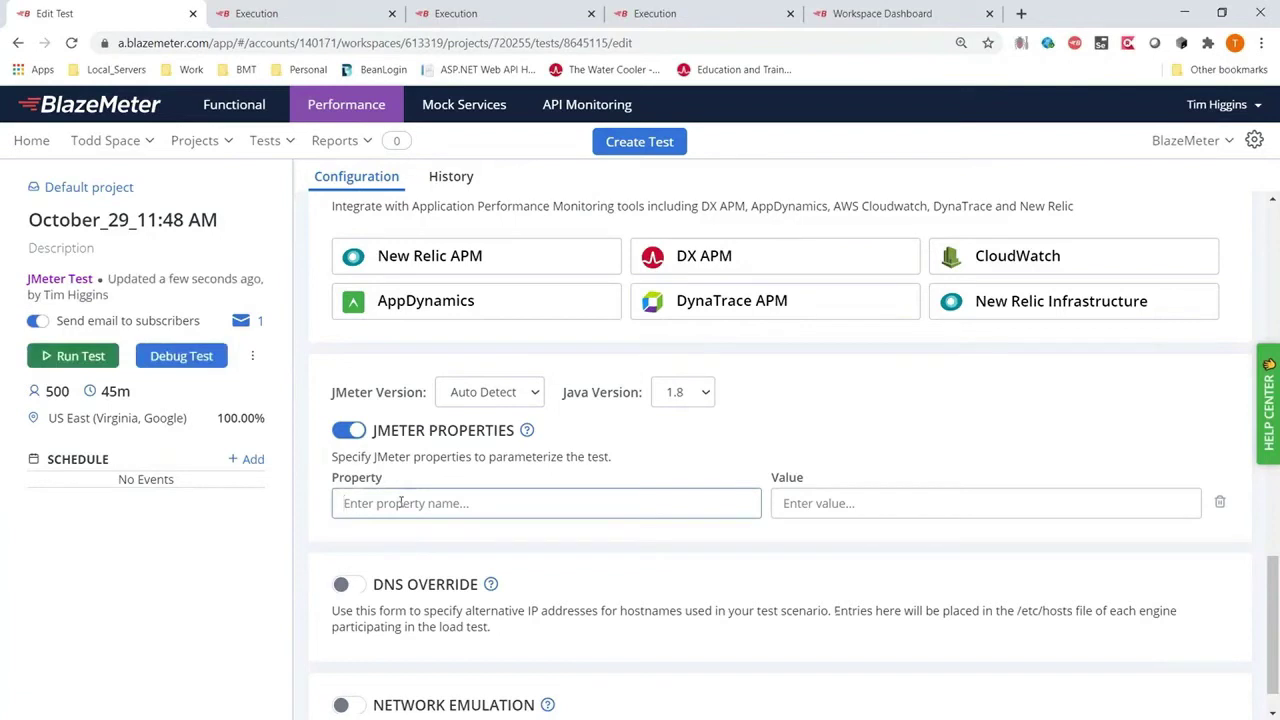
pyautogui.write('data')
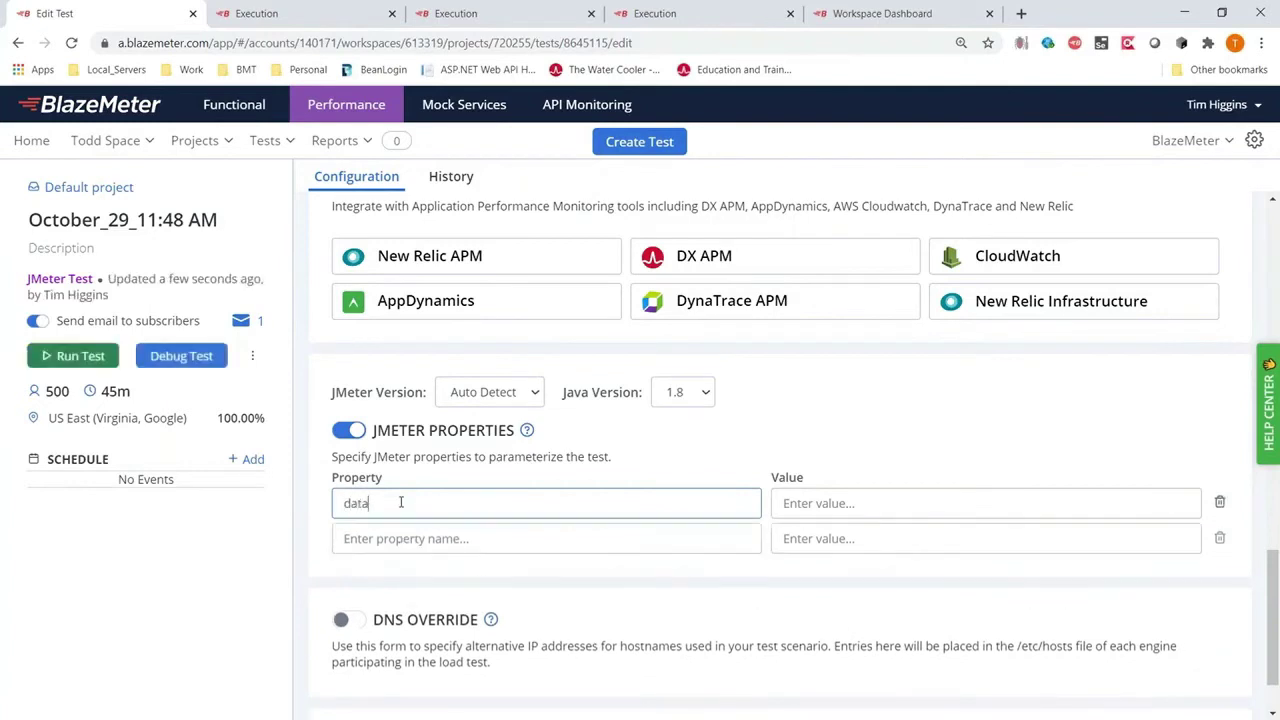
pyautogui.write('base')
pyautogui.press('Tab')
pyautogui.write('blah')
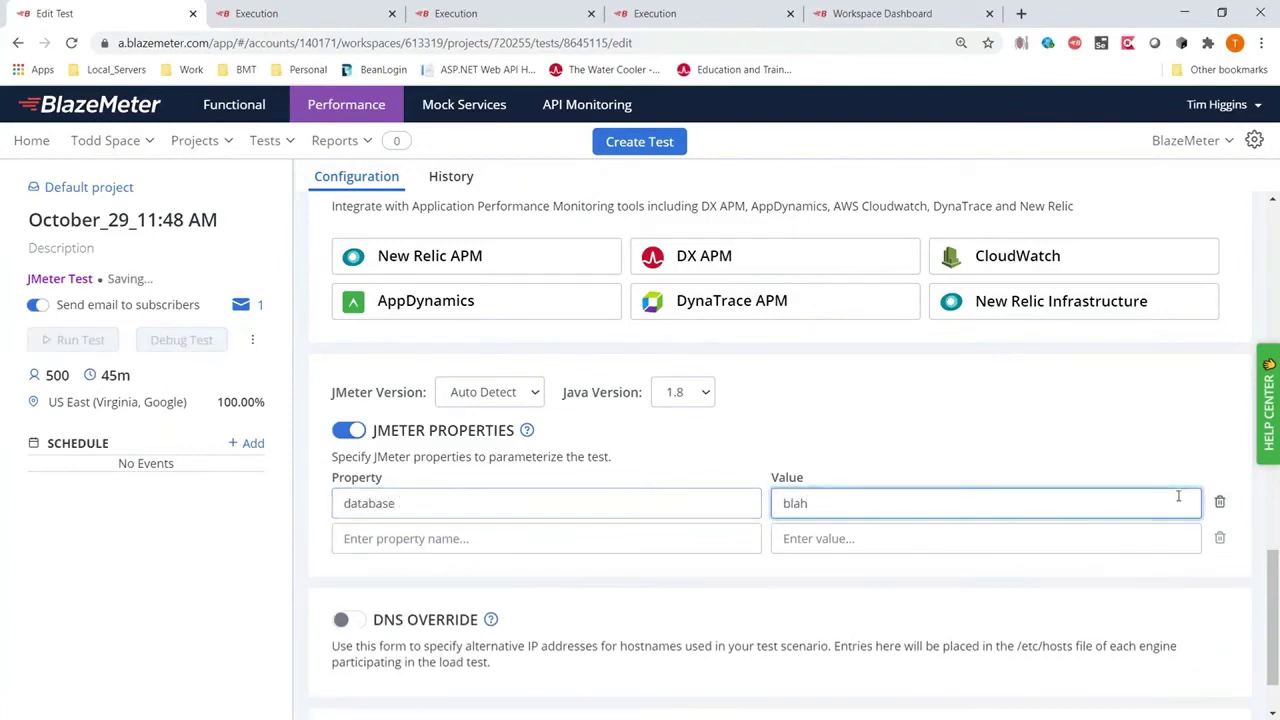
# Step: Delete the database property and turn the JMeter properties off
pyautogui.click(1219, 502)
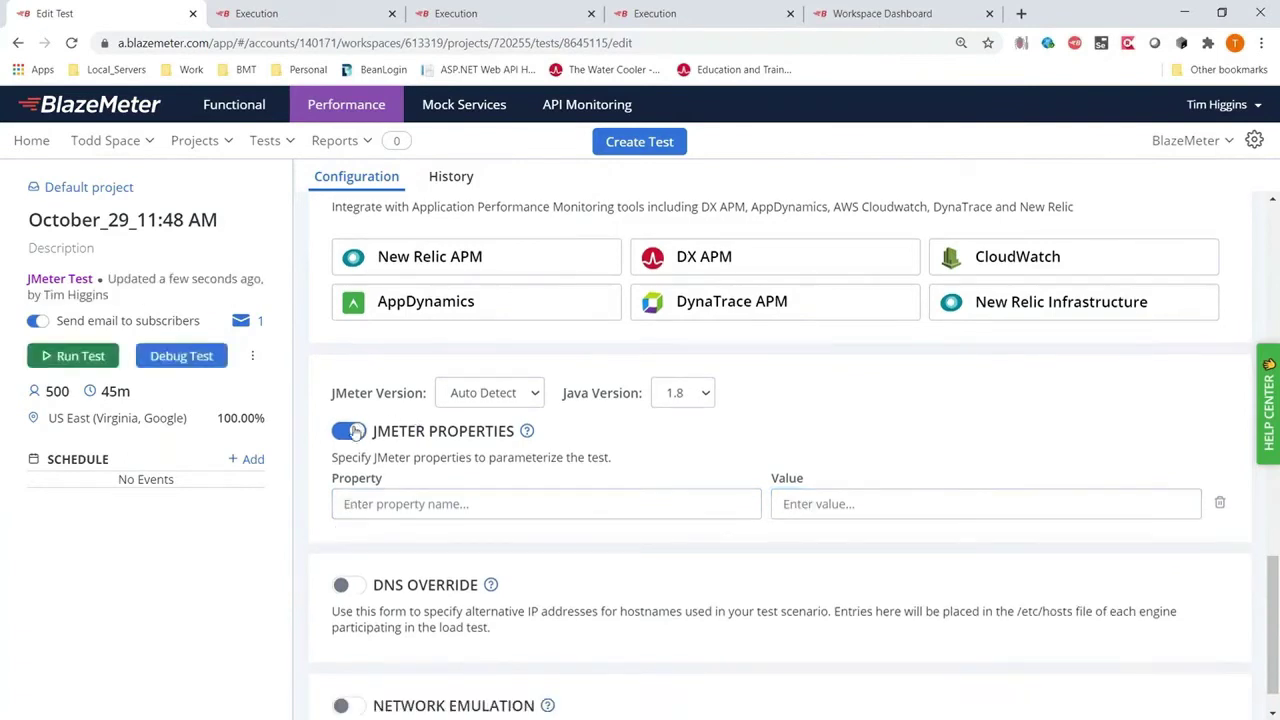
pyautogui.click(347, 430)
# Step: Enable network emulation for the test and choose 5G-poor as the emulated network type
pyautogui.click(347, 656)
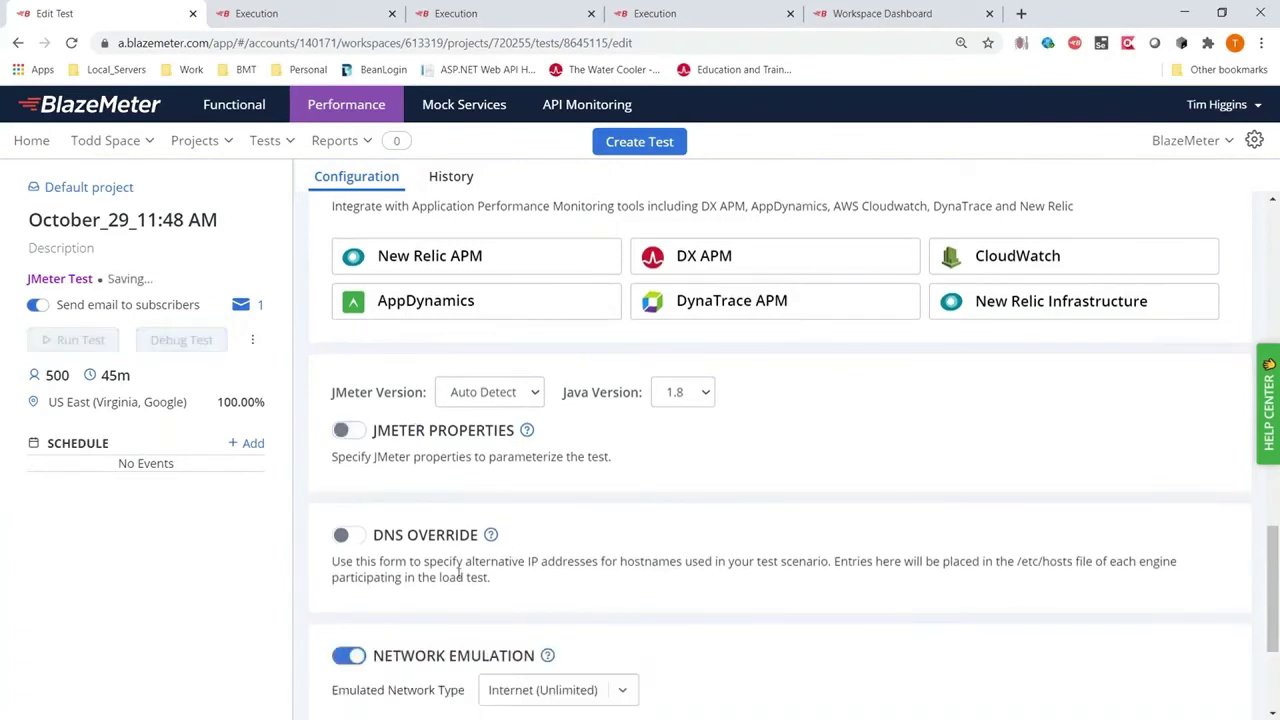
pyautogui.scroll(-2, 586, 543)
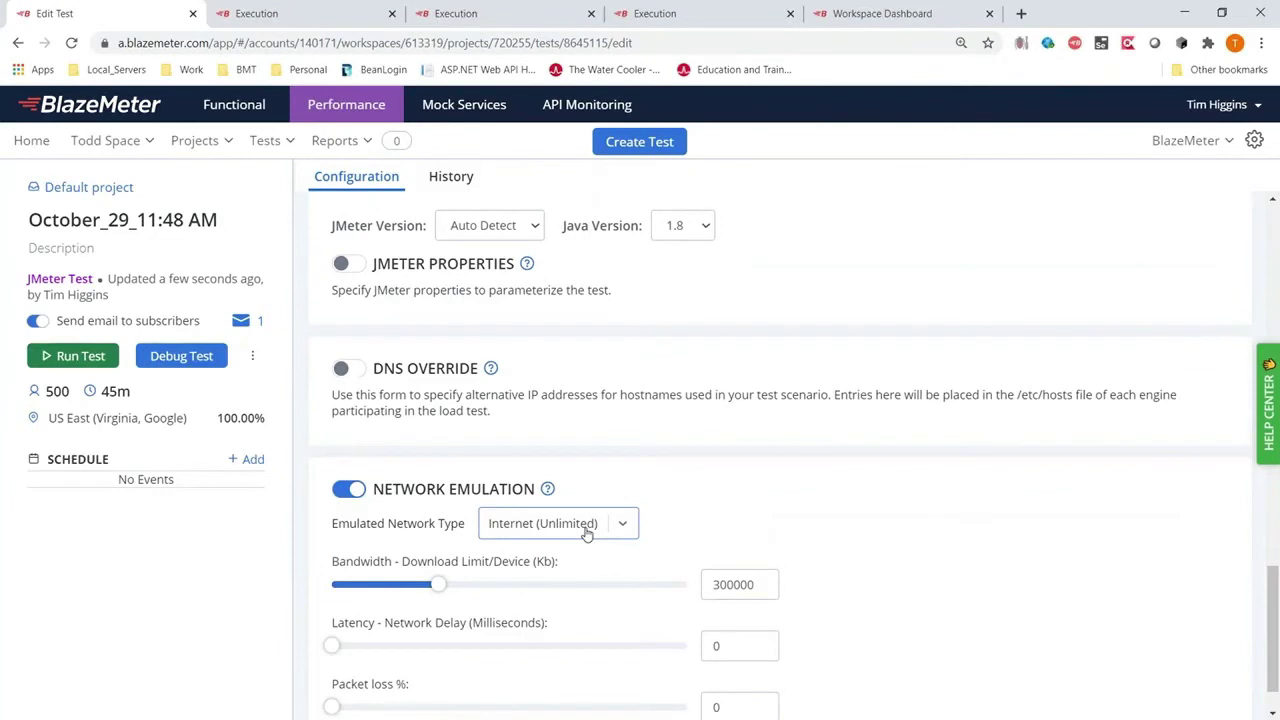
pyautogui.click(587, 534)
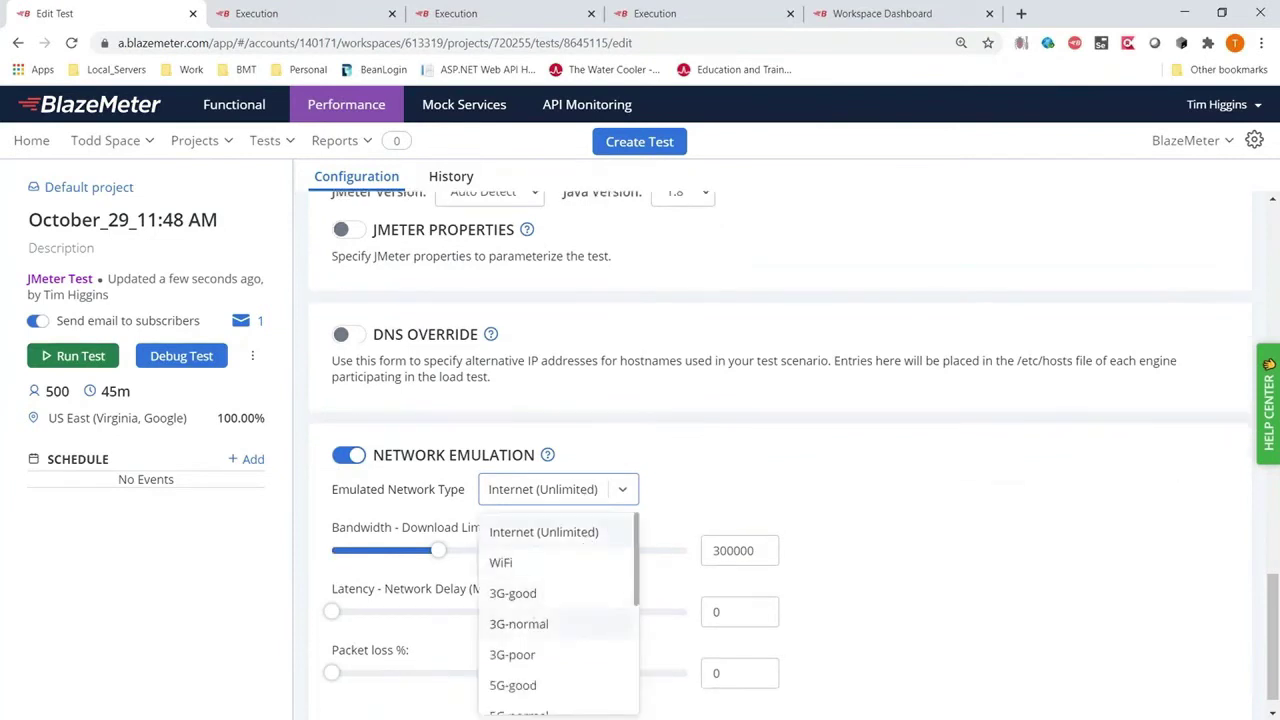
pyautogui.scroll(-2, 552, 635)
pyautogui.click(525, 663)
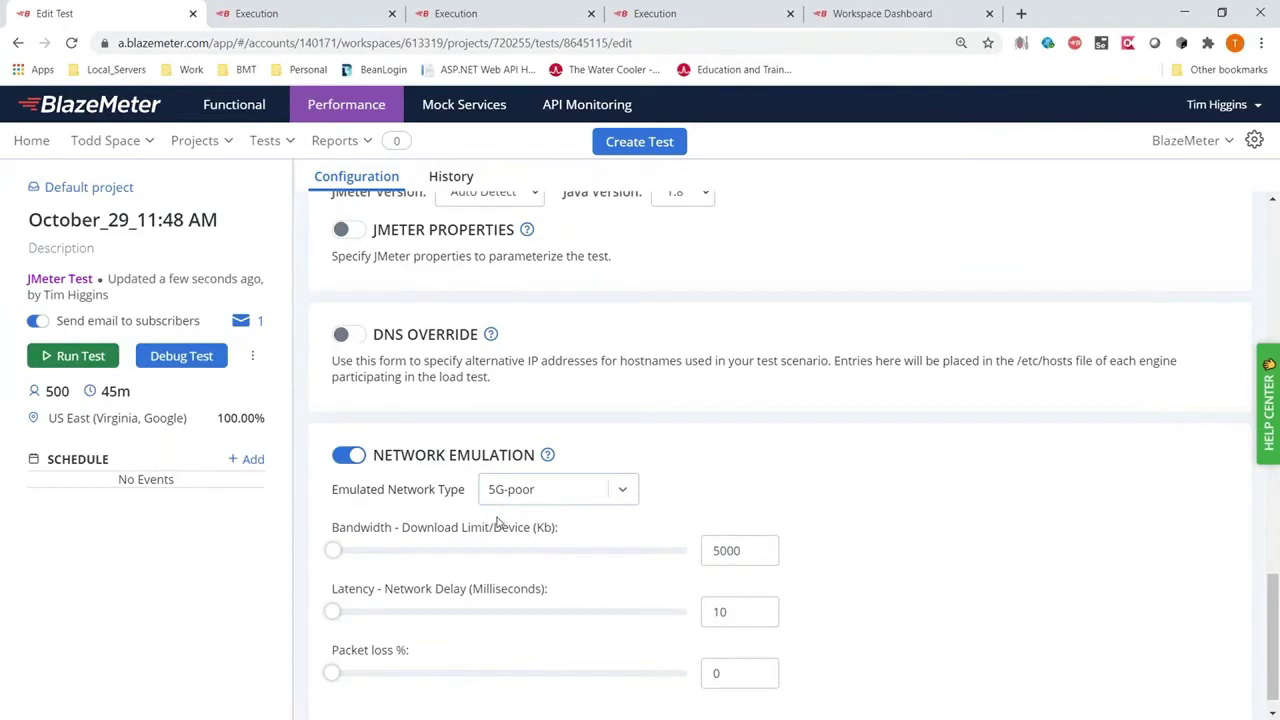
# Step: Set the emulated network's packet loss to 5%
pyautogui.scroll(-1, 530, 527)
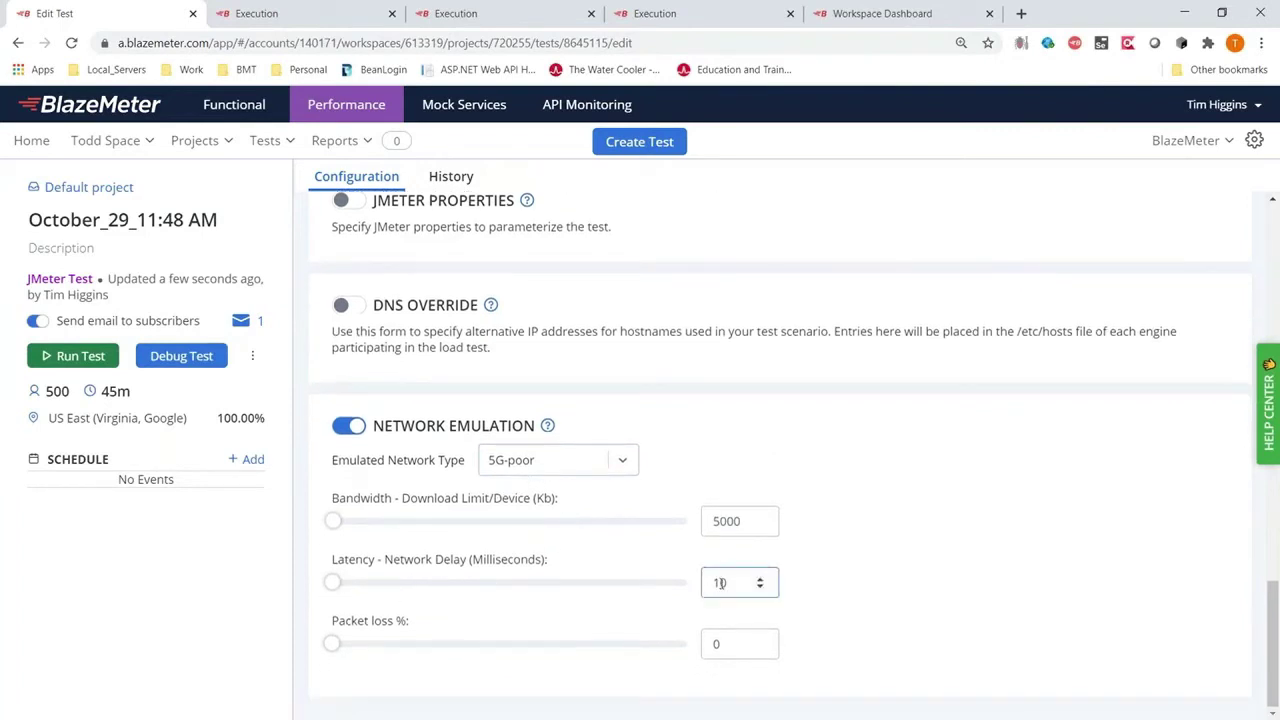
pyautogui.doubleClick(718, 645)
pyautogui.write('5')
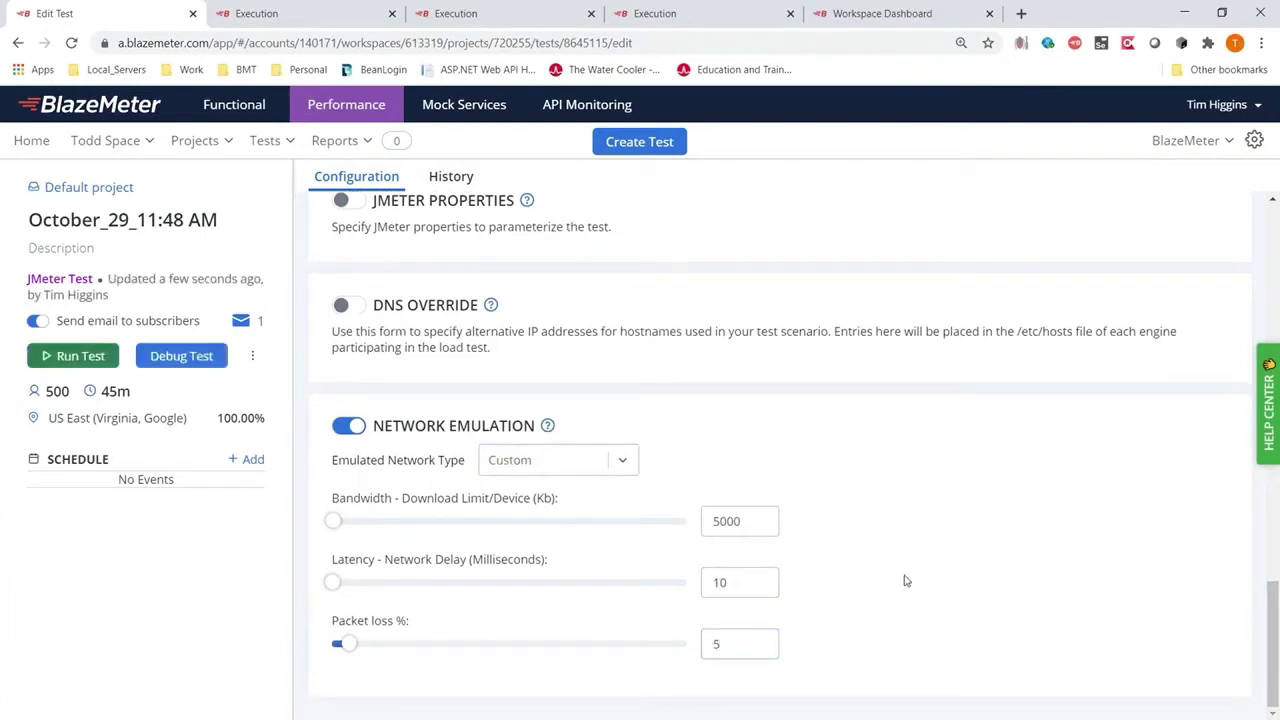
# Step: Rename the test as CellPhone1
pyautogui.click(236, 221)
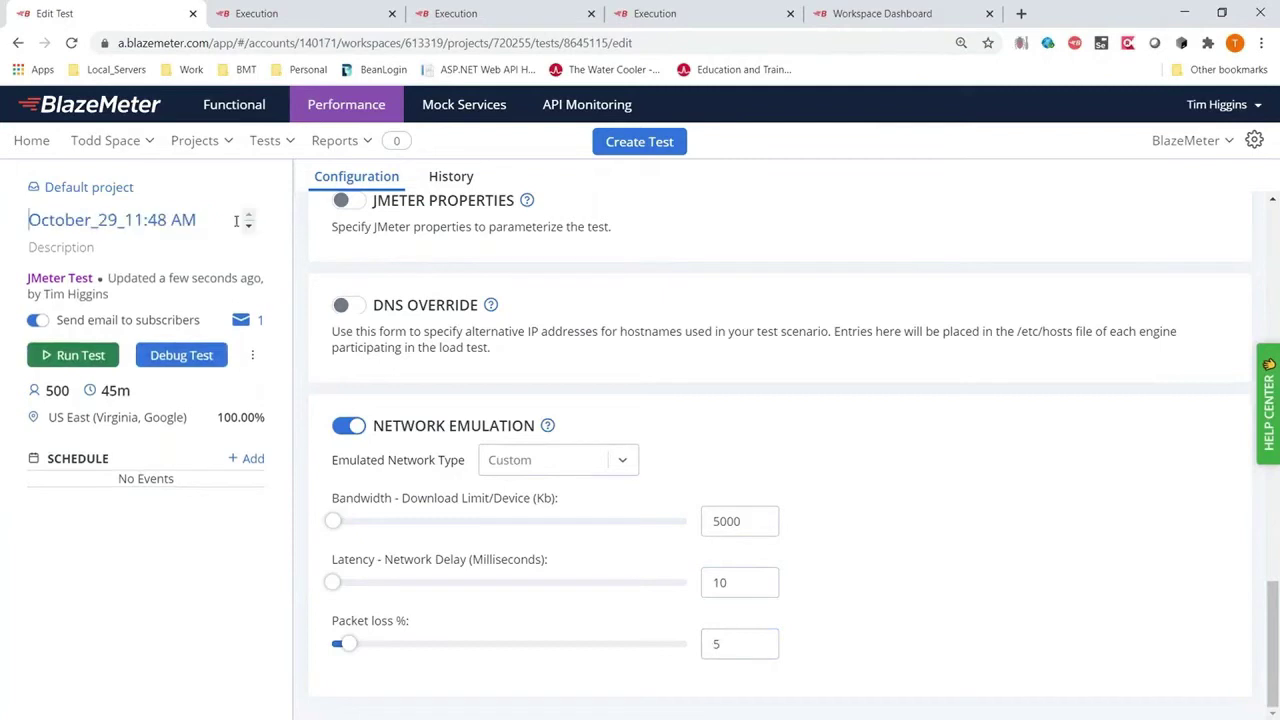
pyautogui.hotkey('ctrl', 'a')
pyautogui.press('BackSpace')
pyautogui.write('CellPhone')
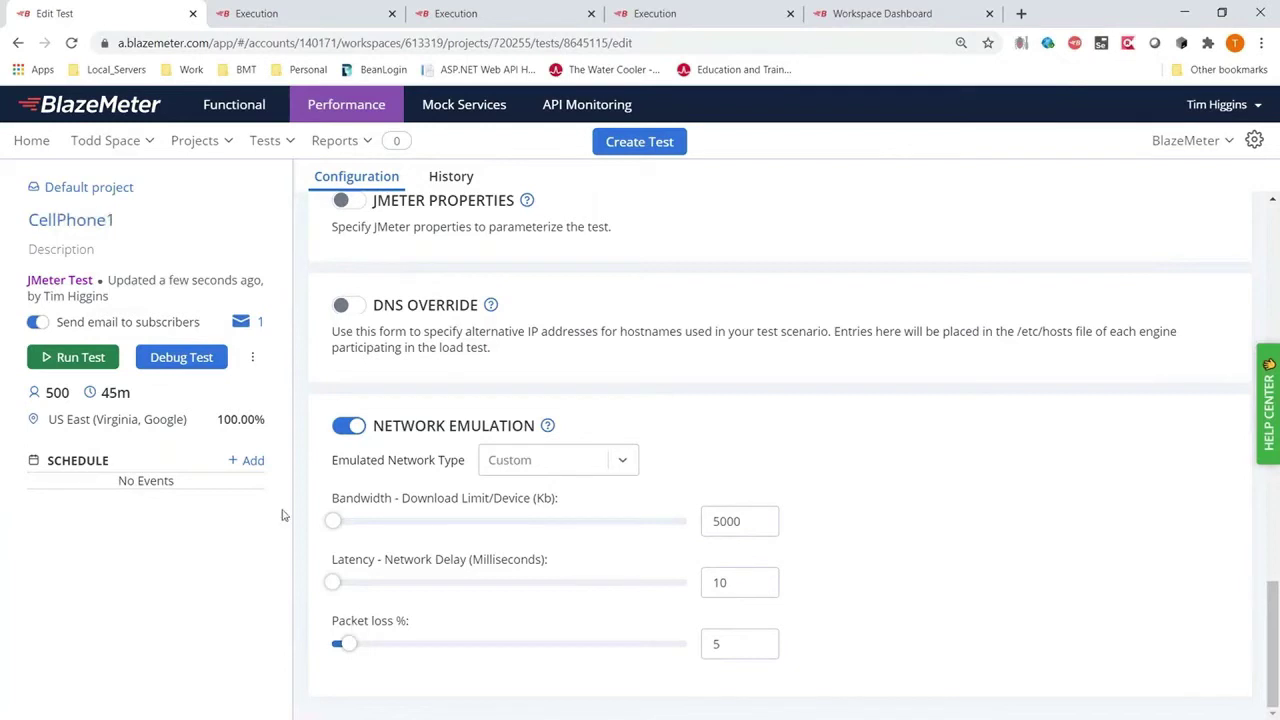
pyautogui.click(349, 271)
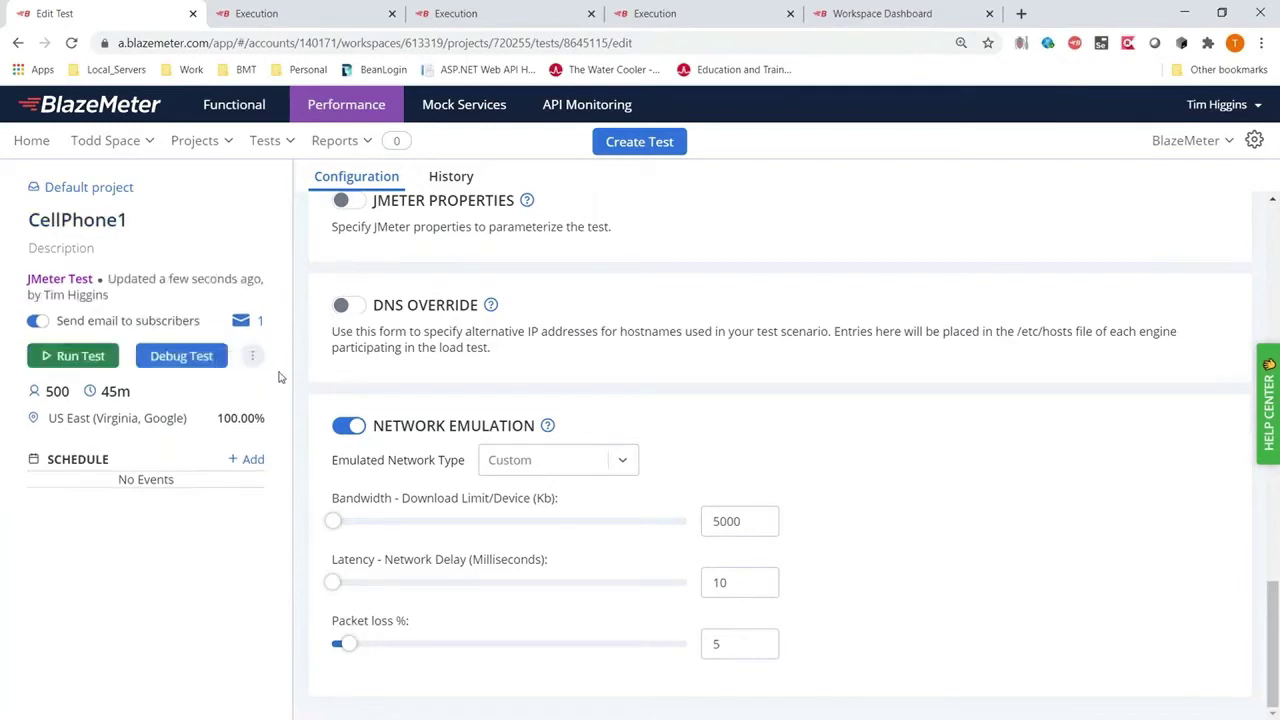
# Step: Turn network emulation off for the test
pyautogui.click(254, 353)
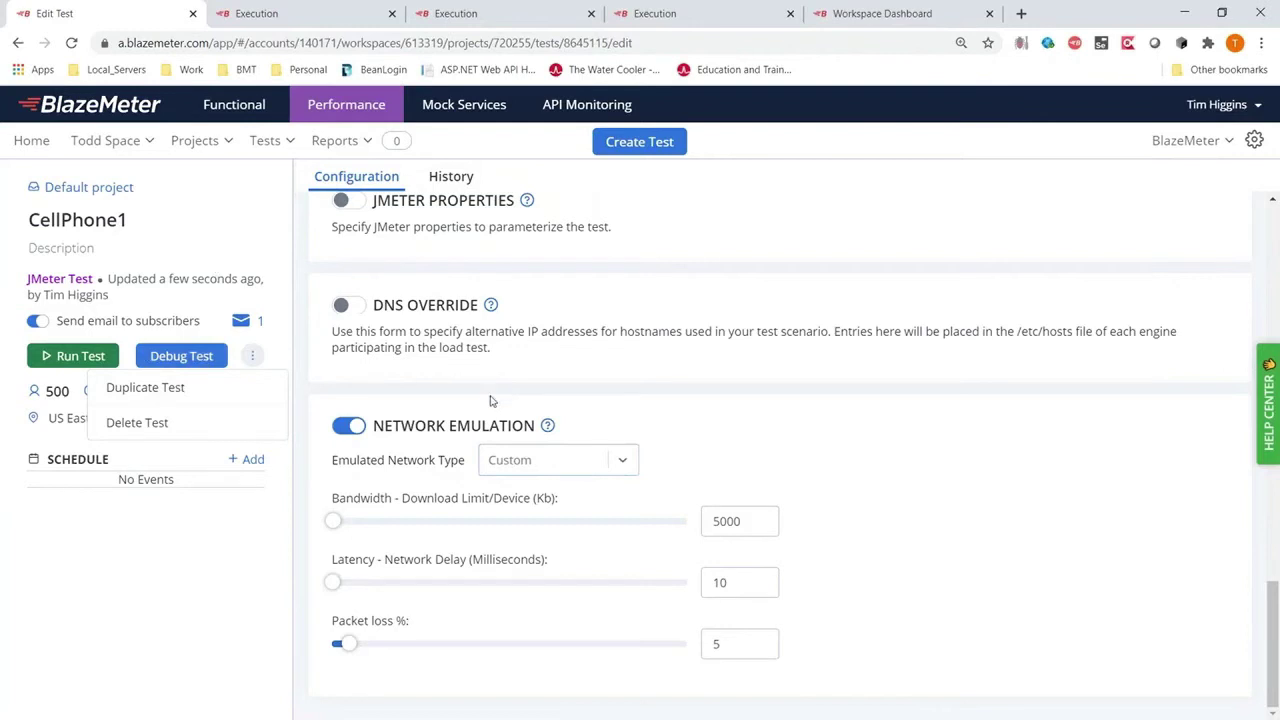
pyautogui.click(348, 425)
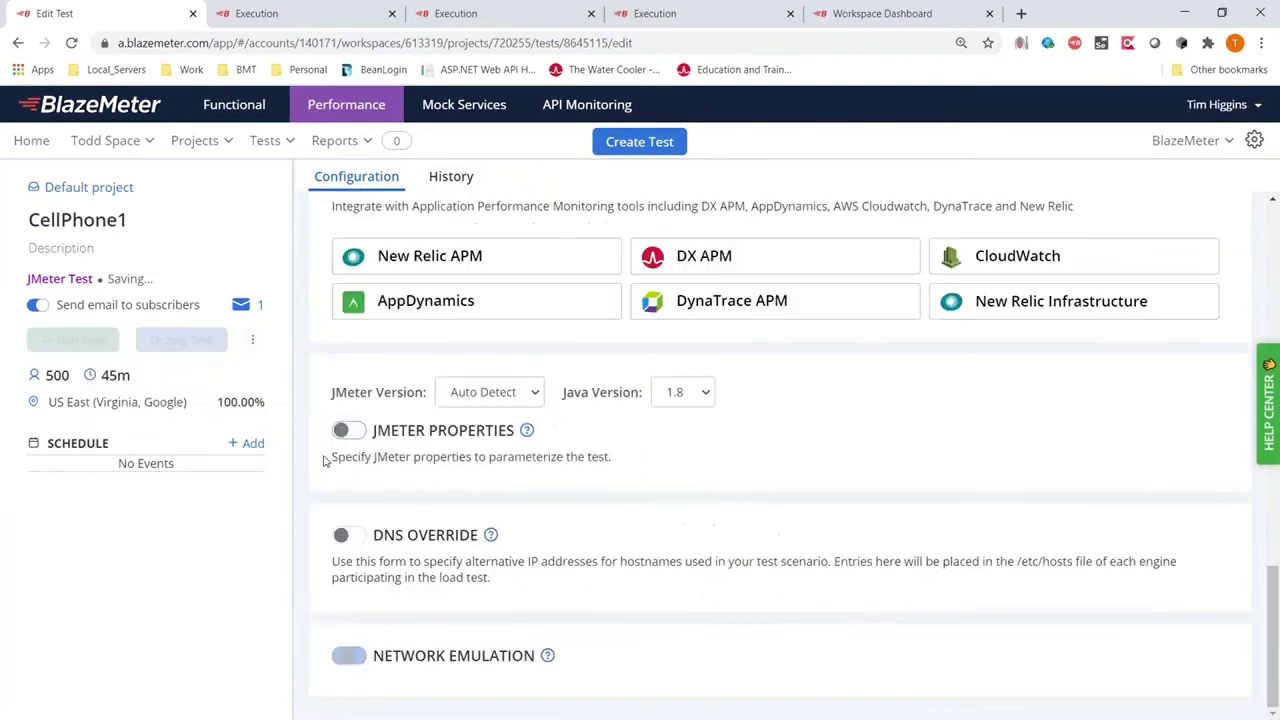
# Step: Rename the test as the owner's first name followed by -intergrationAPMDemo1
pyautogui.doubleClick(135, 219)
pyautogui.write('Tim-deo')
pyautogui.press('BackSpace')
pyautogui.press('BackSpace')
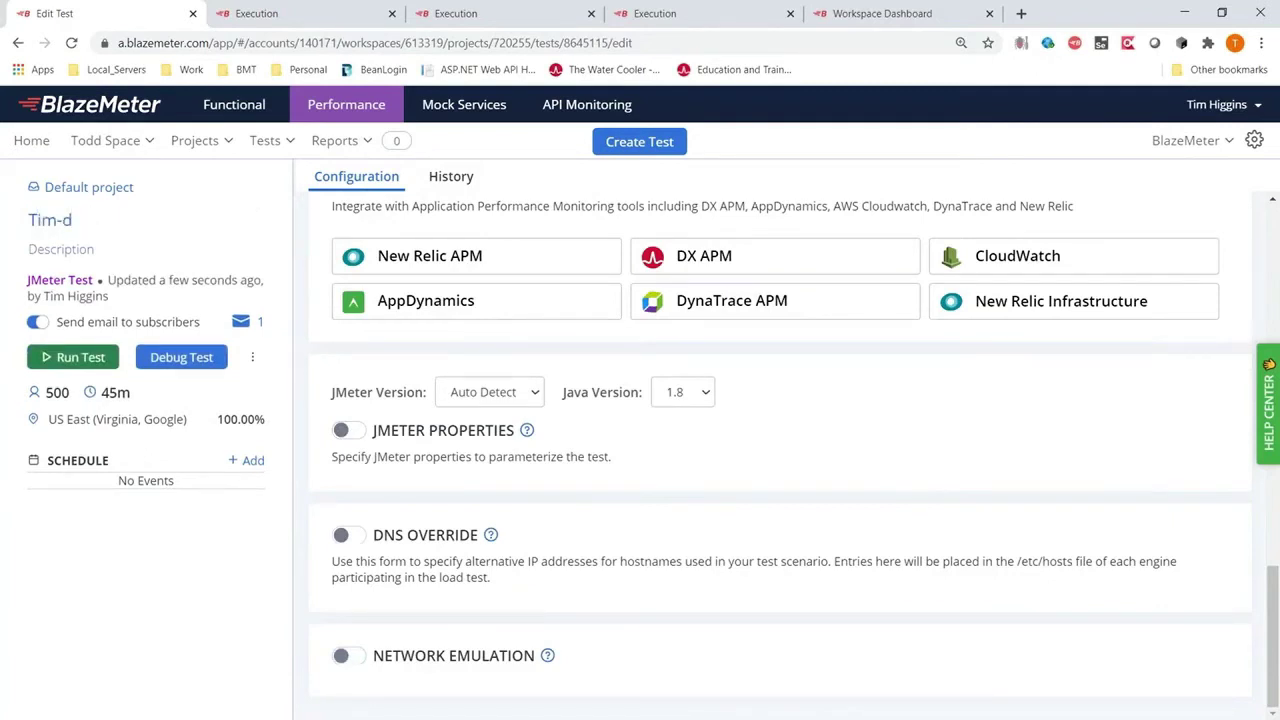
pyautogui.write('ntergrationAPMDemo')
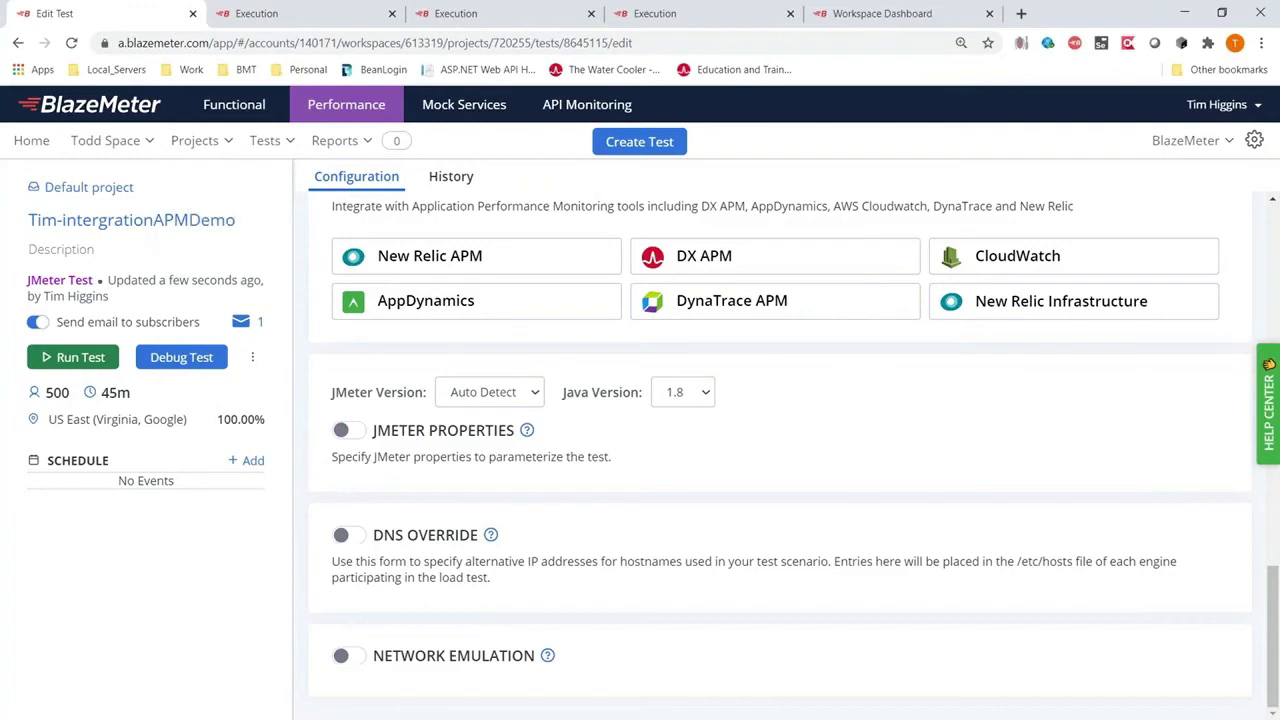
pyautogui.write('1')
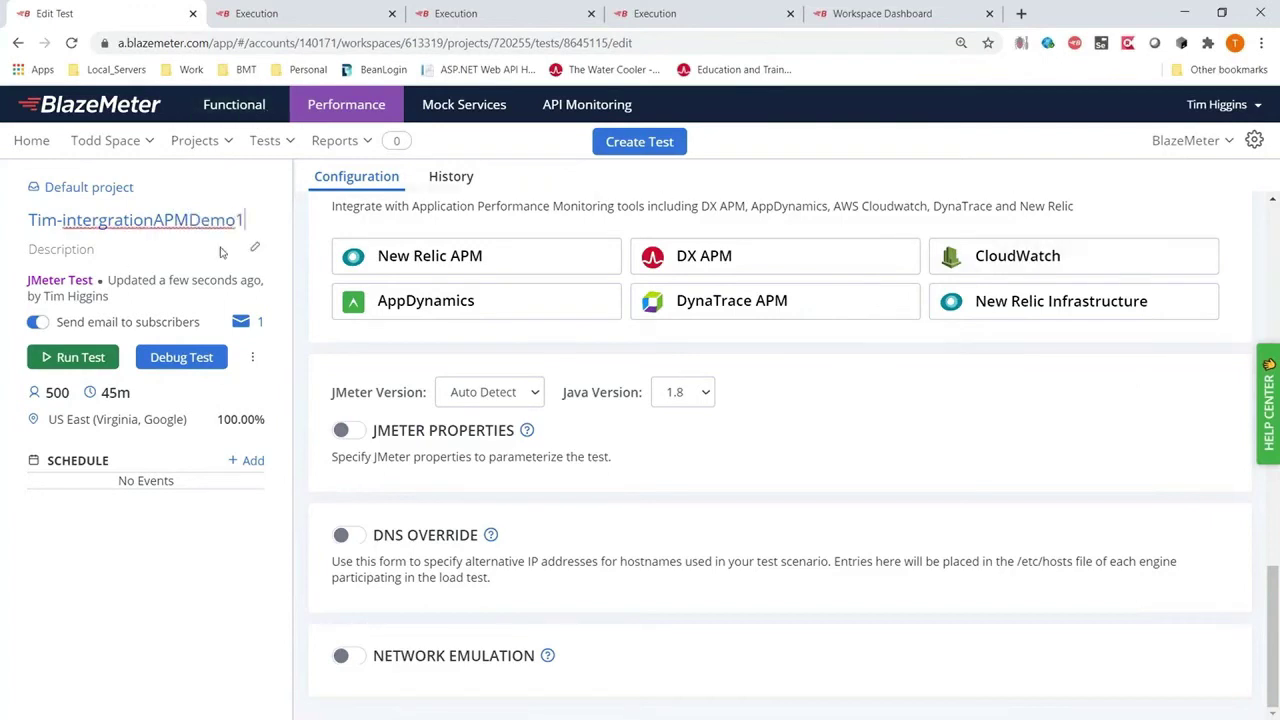
pyautogui.click(556, 361)
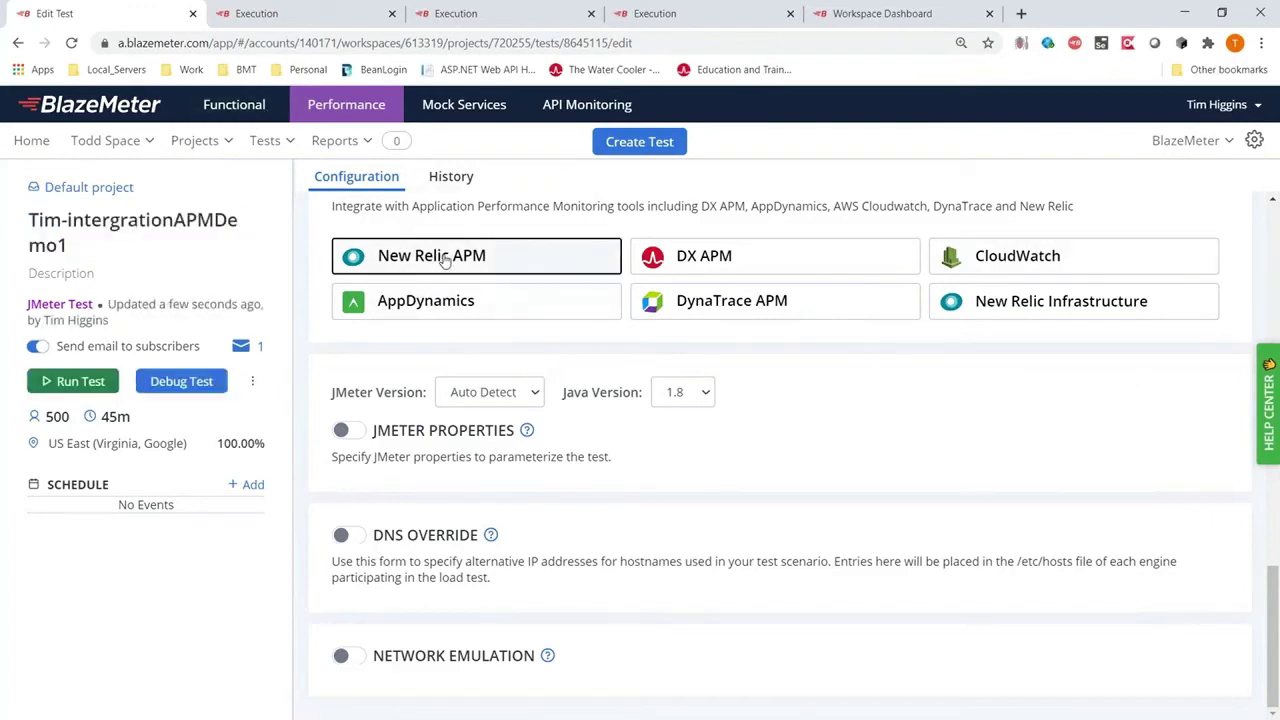
# Step: Start a new New Relic APM profile that uses the MedSiteProd API key and proceed to metric selection
pyautogui.click(457, 257)
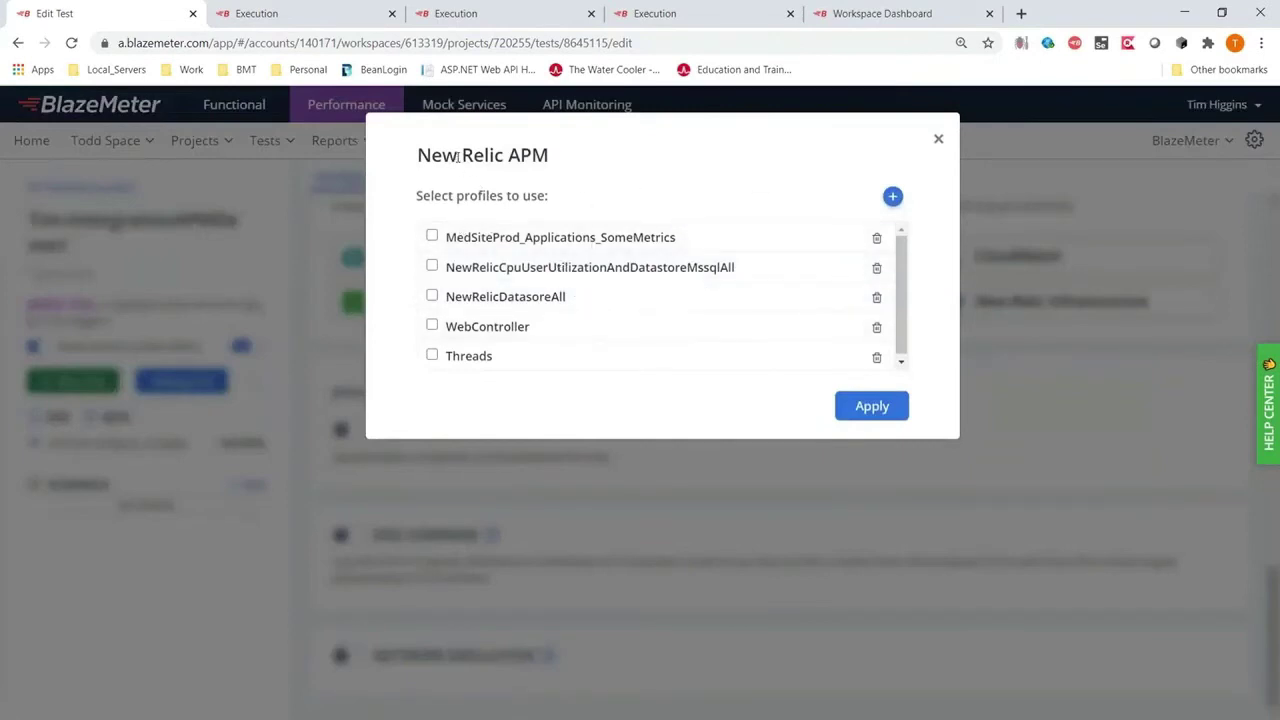
pyautogui.click(892, 197)
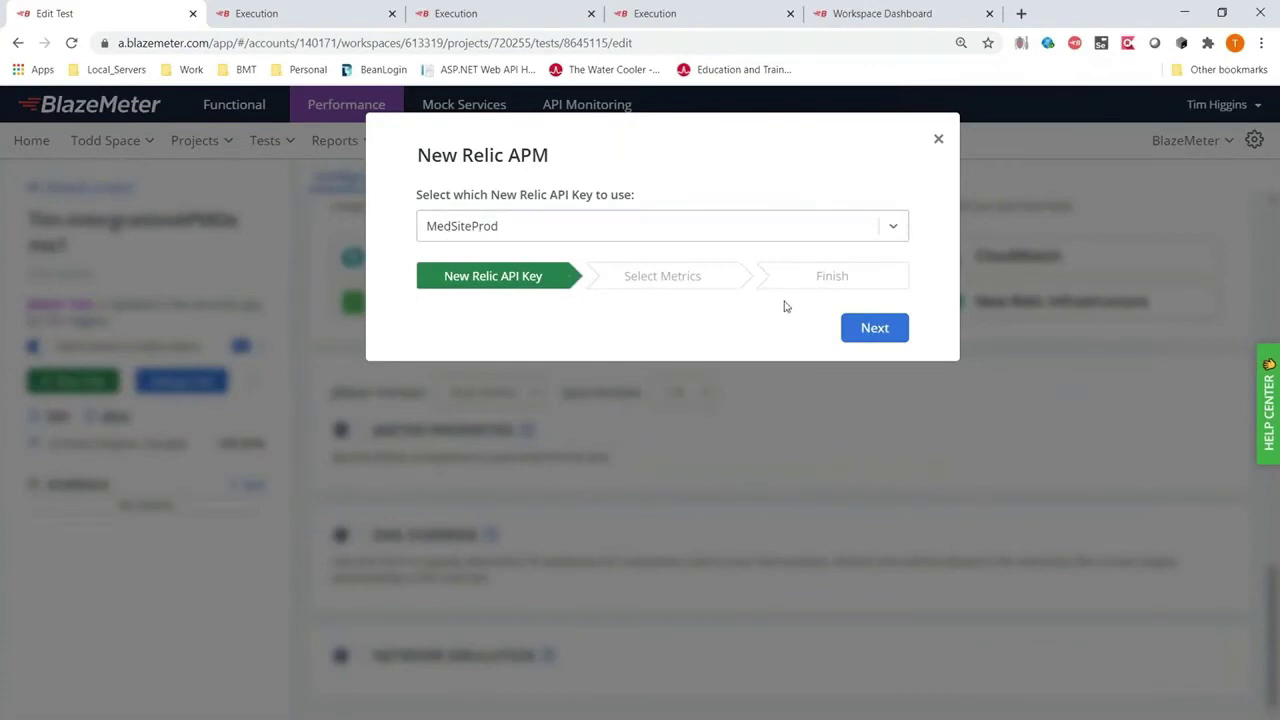
pyautogui.click(860, 328)
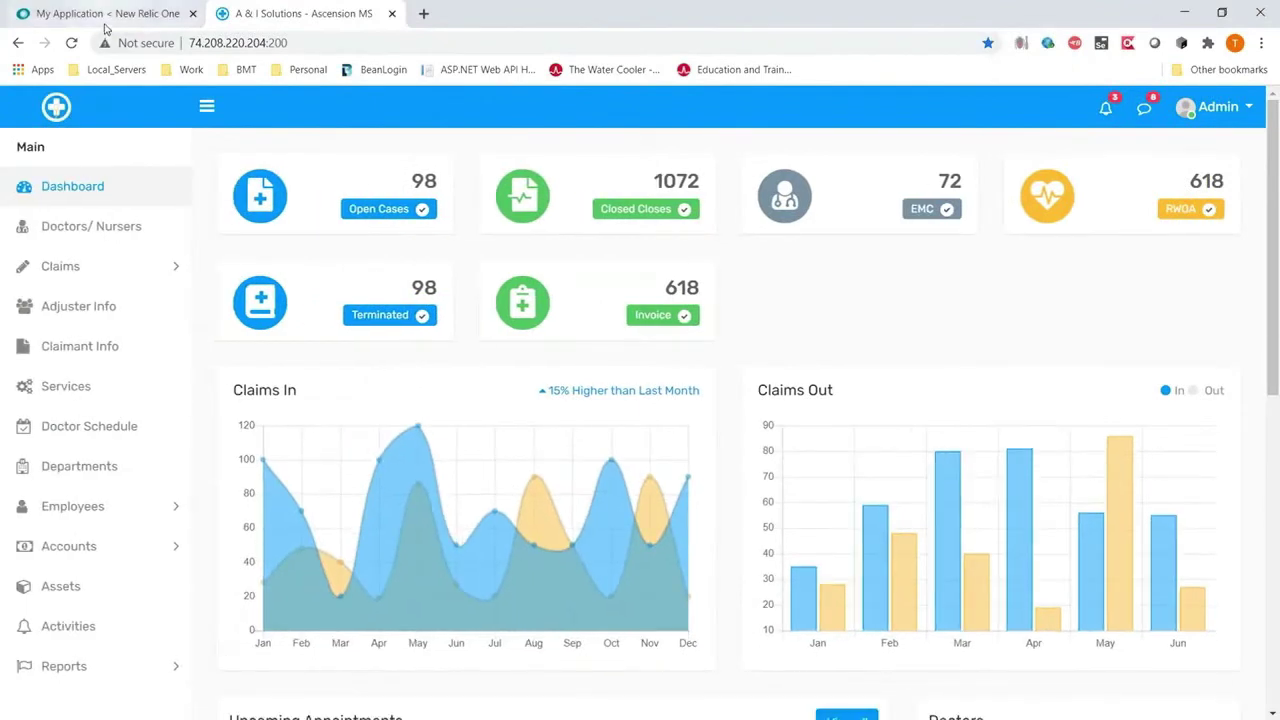
# Step: Check My Application's summary in New Relic One, and set the BlazeMeter profile's entity type to Applications and its entity to My Application
pyautogui.click(106, 20)
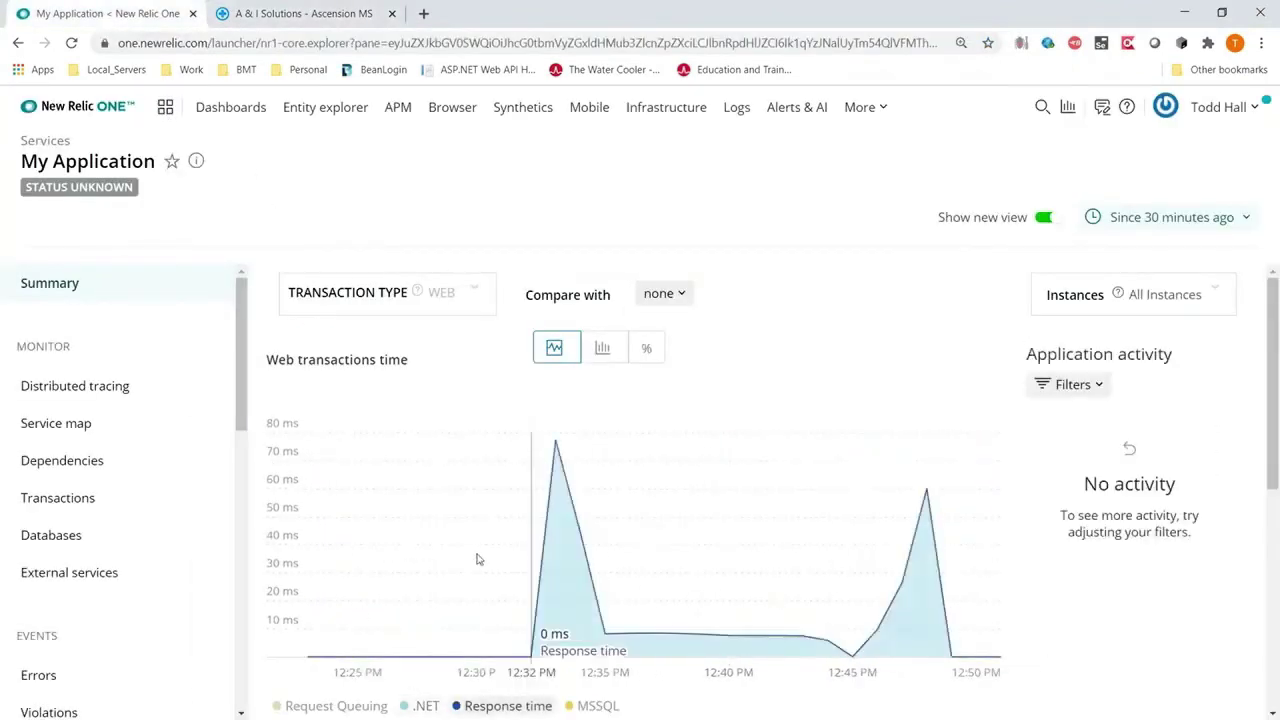
pyautogui.scroll(-4, 634, 517)
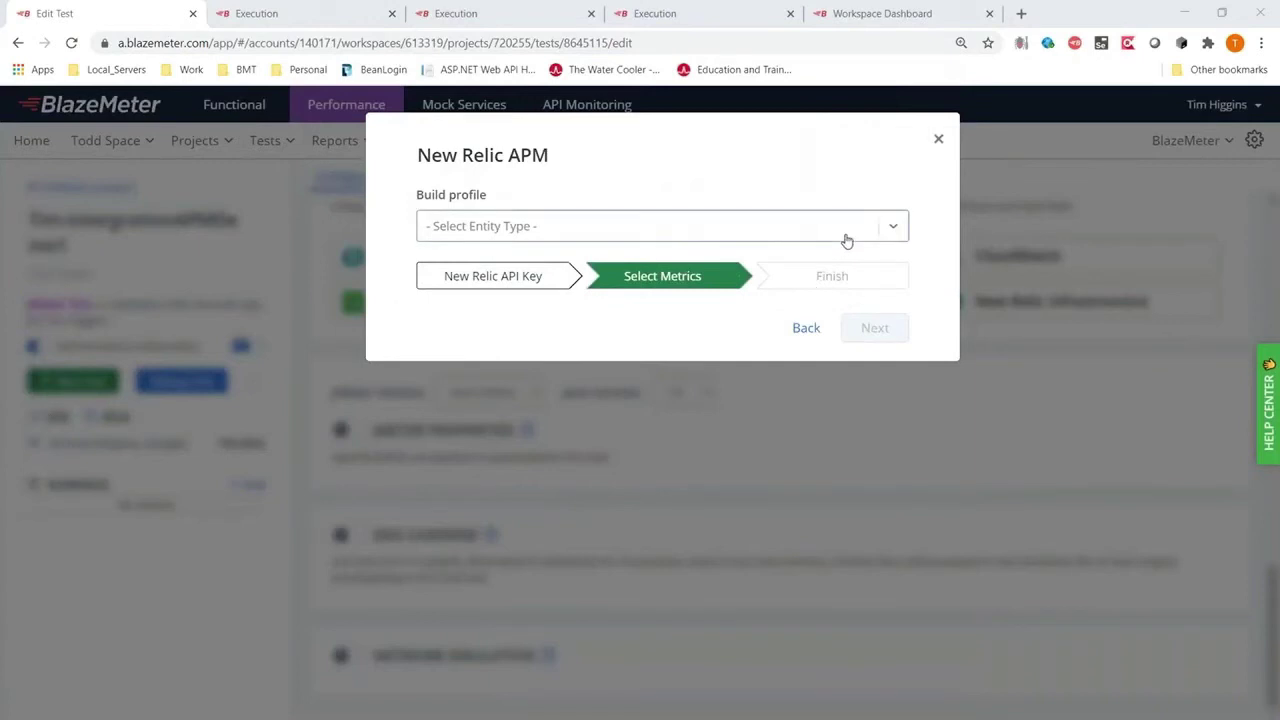
pyautogui.click(879, 226)
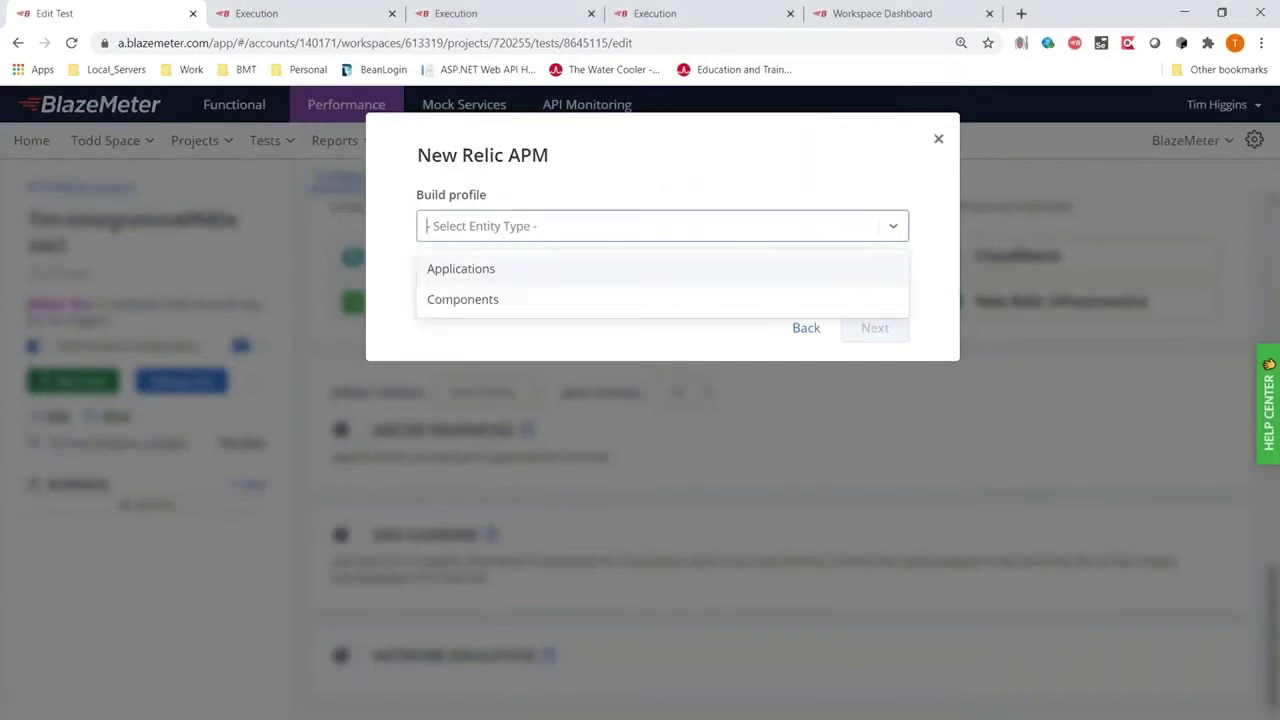
pyautogui.click(455, 275)
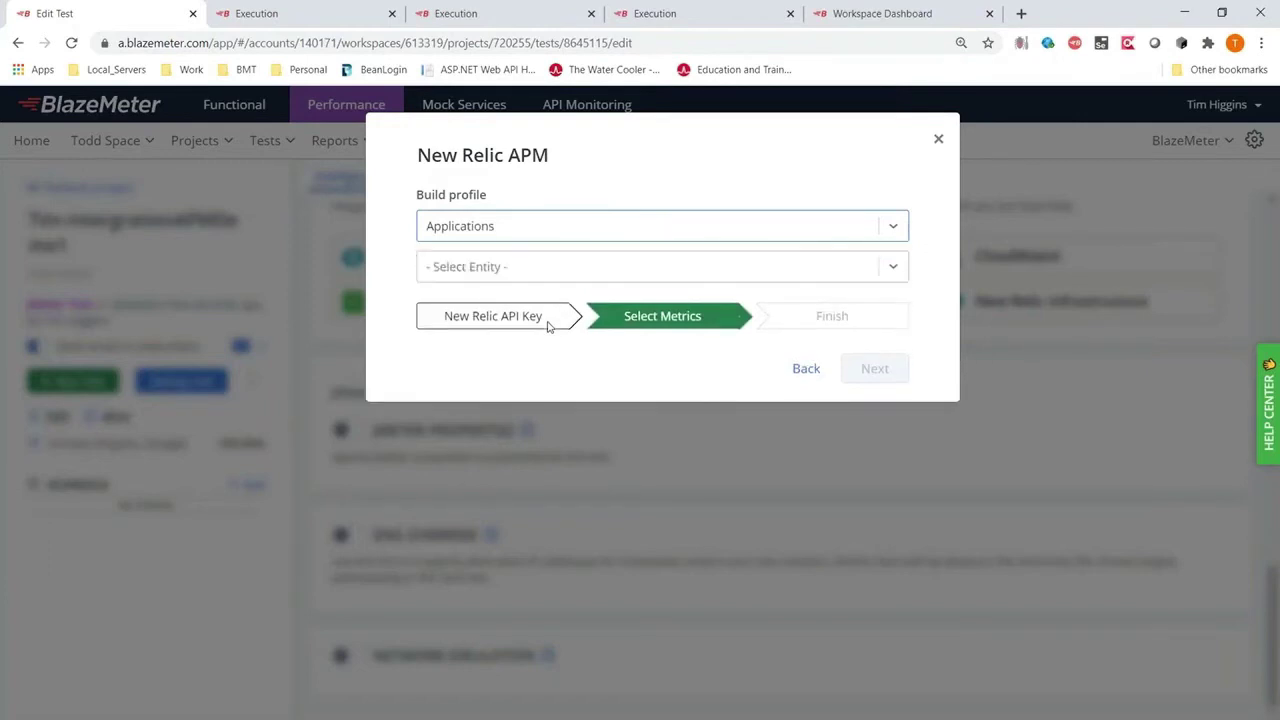
pyautogui.click(585, 268)
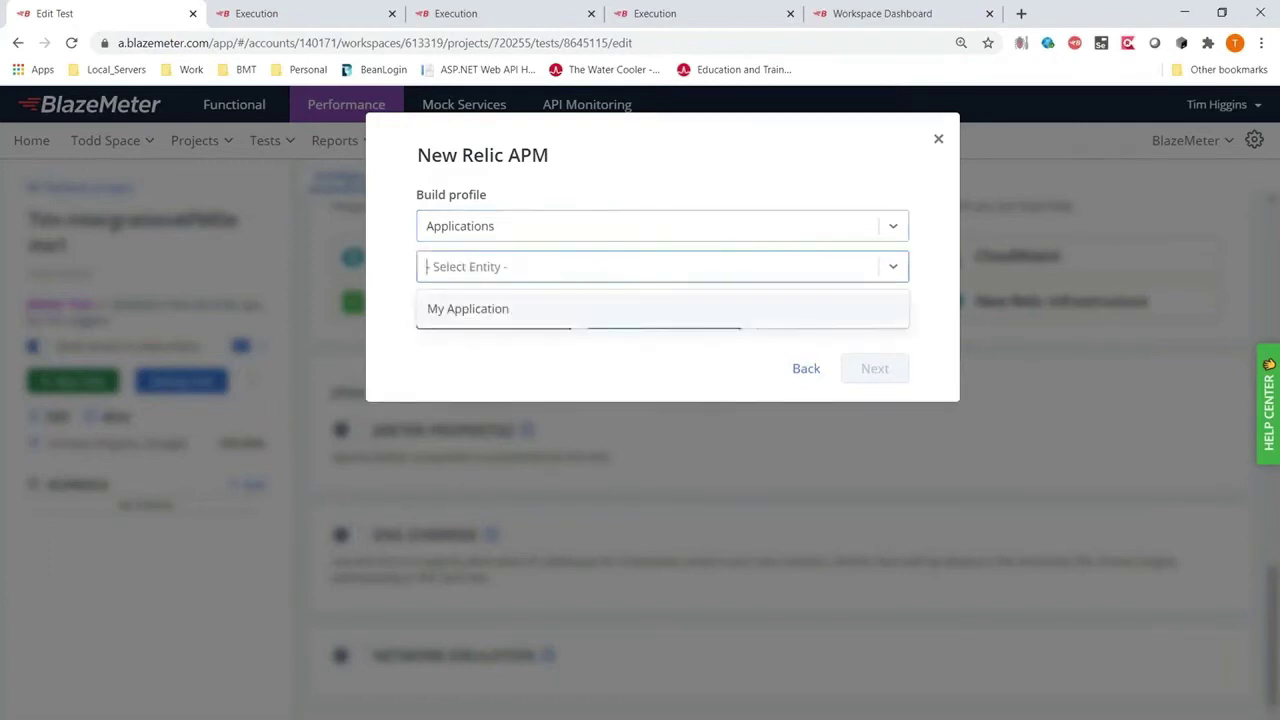
pyautogui.click(523, 313)
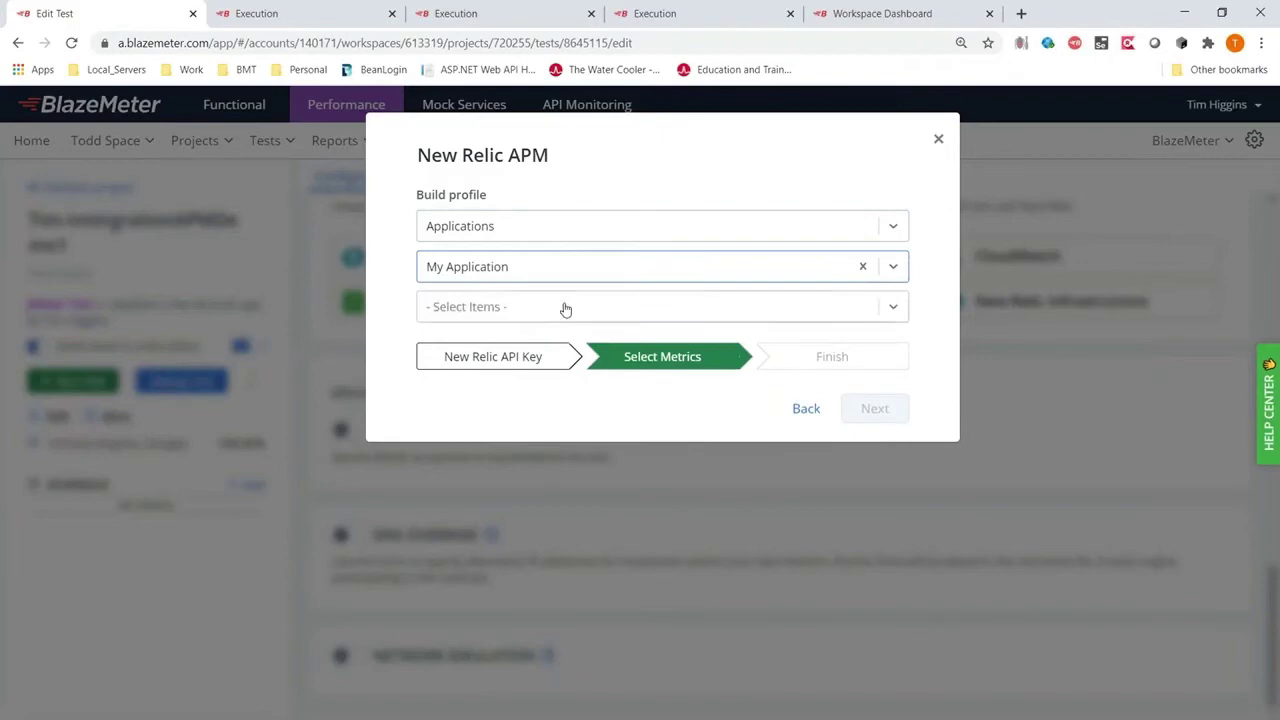
# Step: Browse the metric items offered for My Application and filter them by controller
pyautogui.click(565, 310)
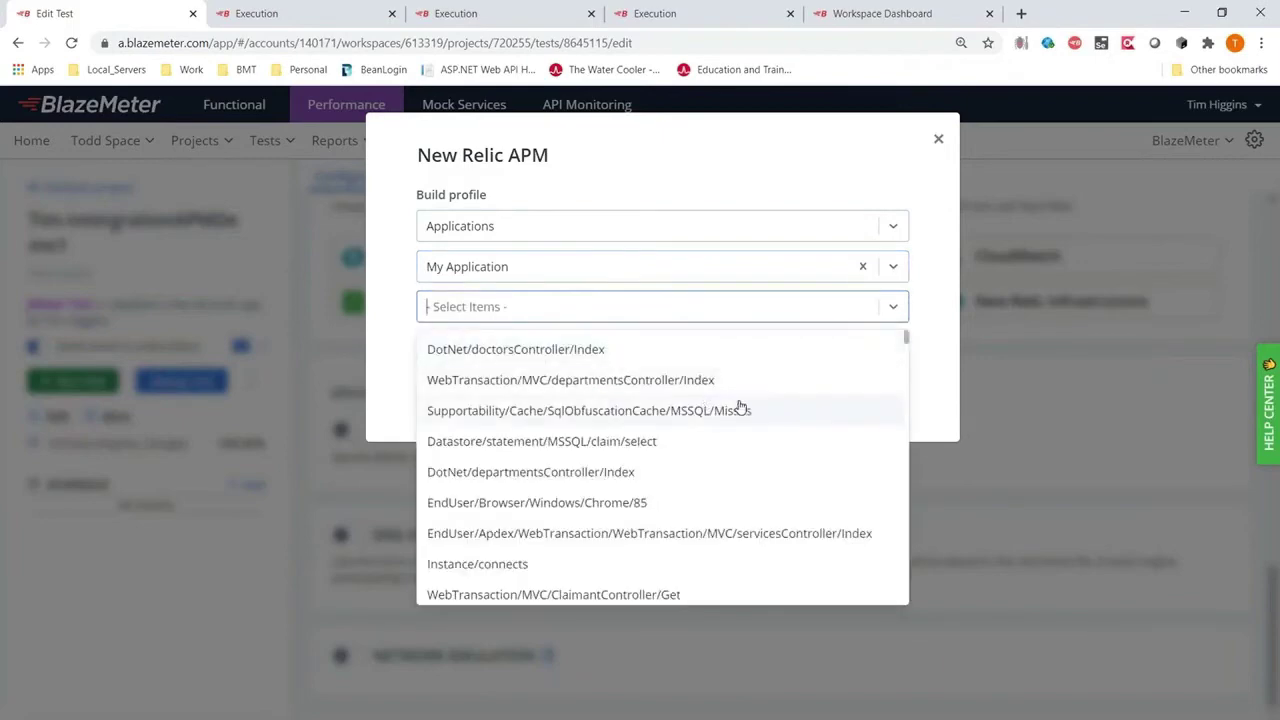
pyautogui.scroll(-2, 724, 385)
pyautogui.scroll(-10, 722, 397)
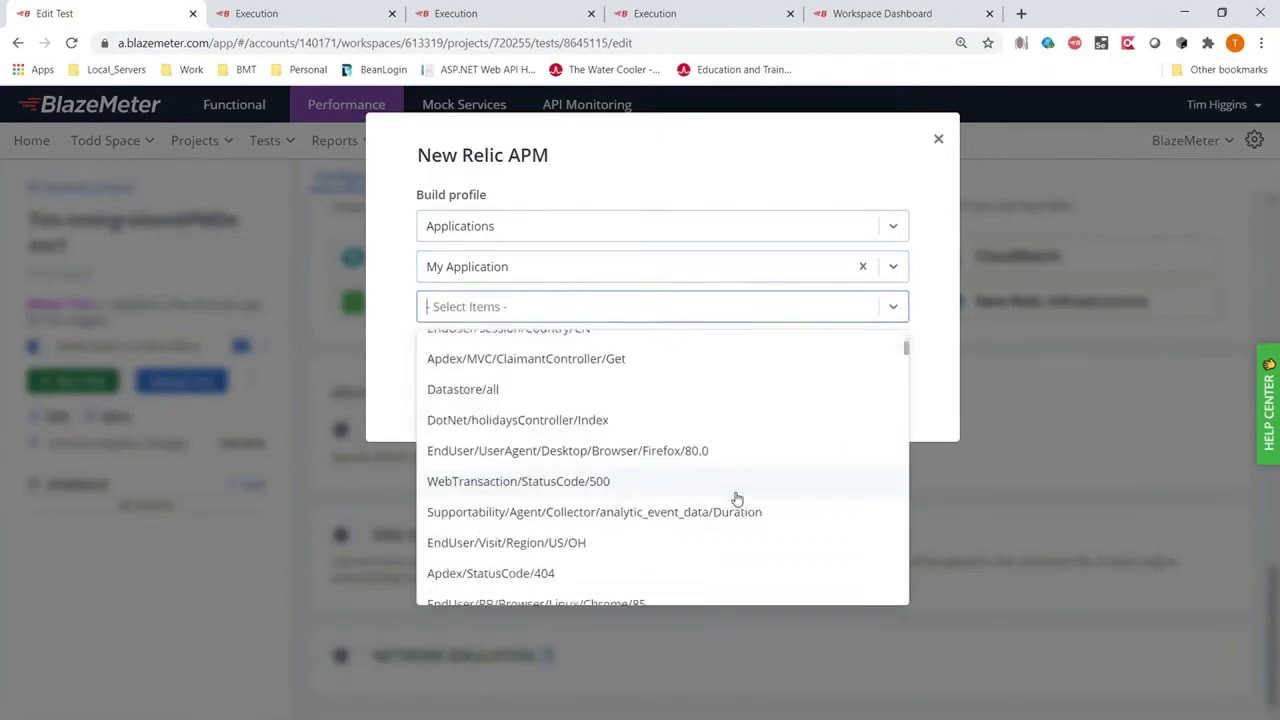
pyautogui.scroll(-10, 737, 497)
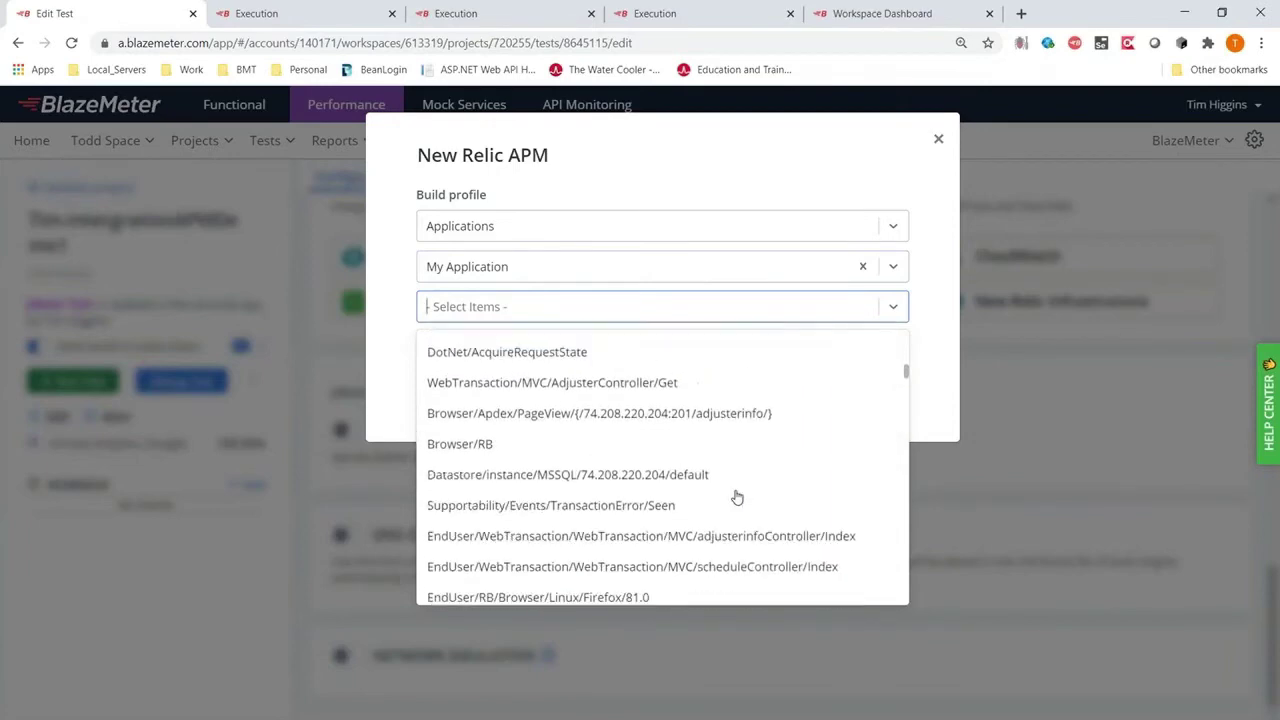
pyautogui.scroll(-5, 737, 497)
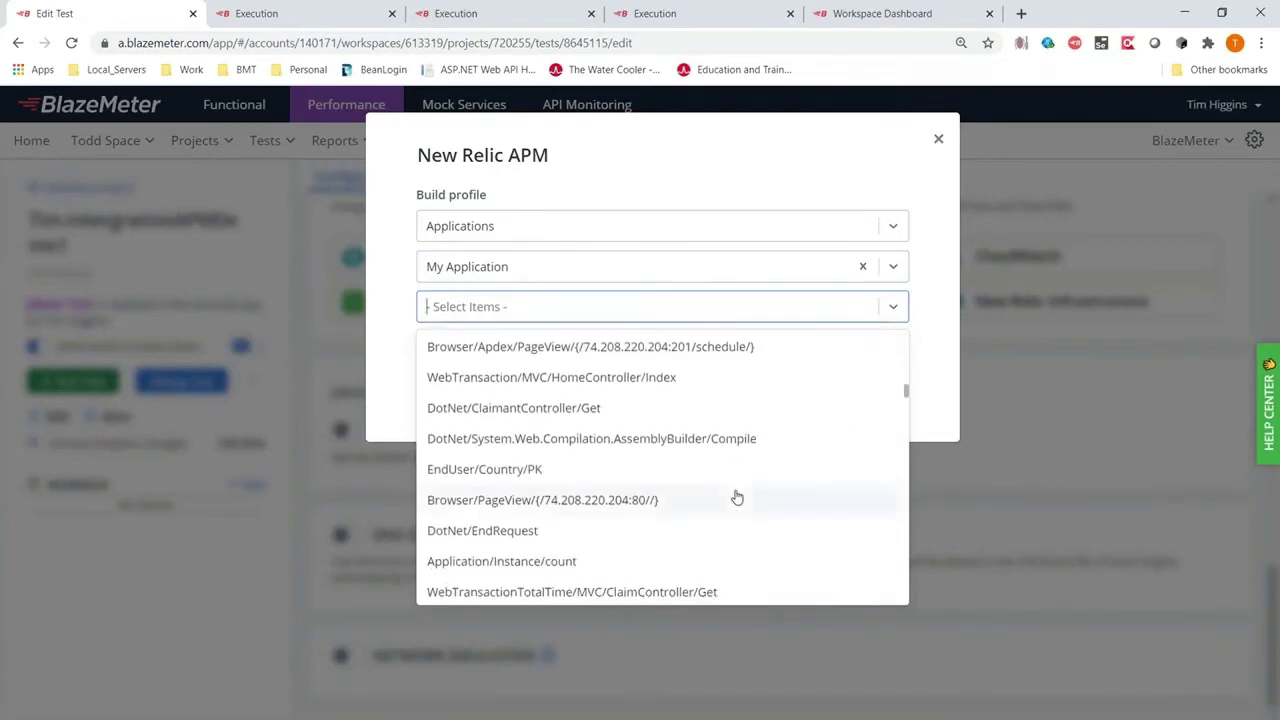
pyautogui.scroll(-5, 737, 497)
pyautogui.scroll(-3, 737, 497)
pyautogui.write('controller')
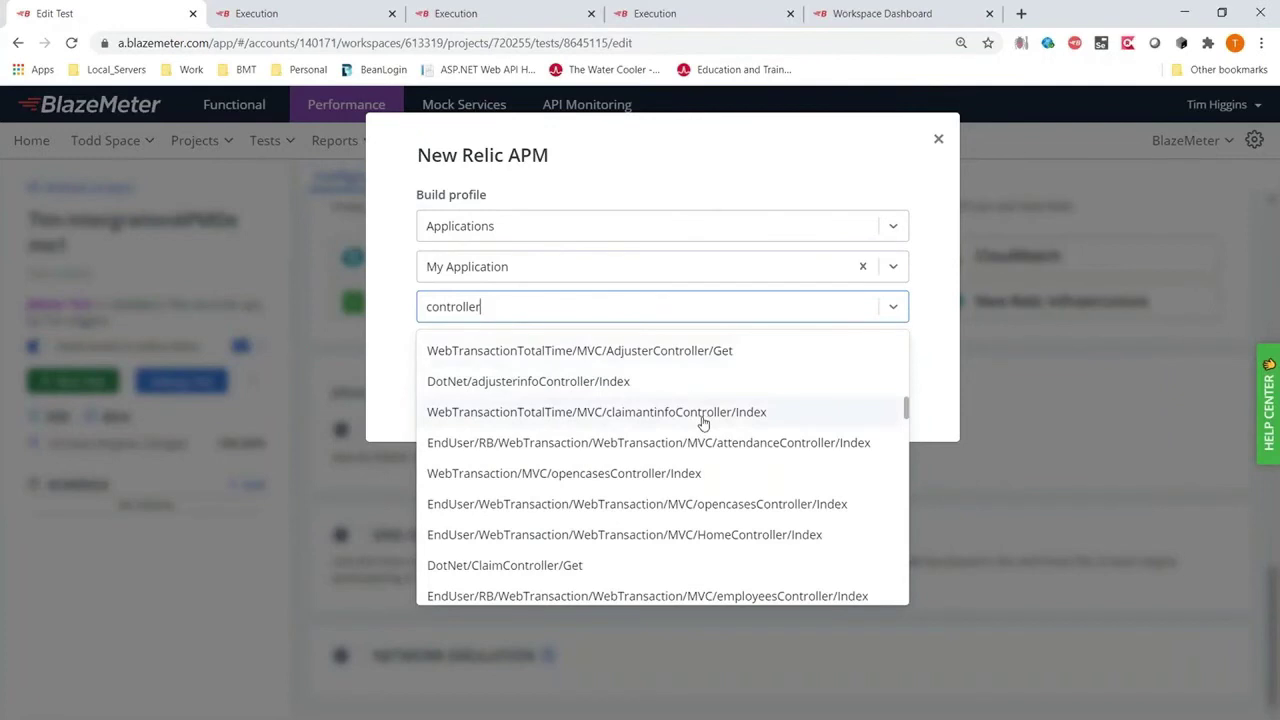
pyautogui.scroll(-1, 672, 534)
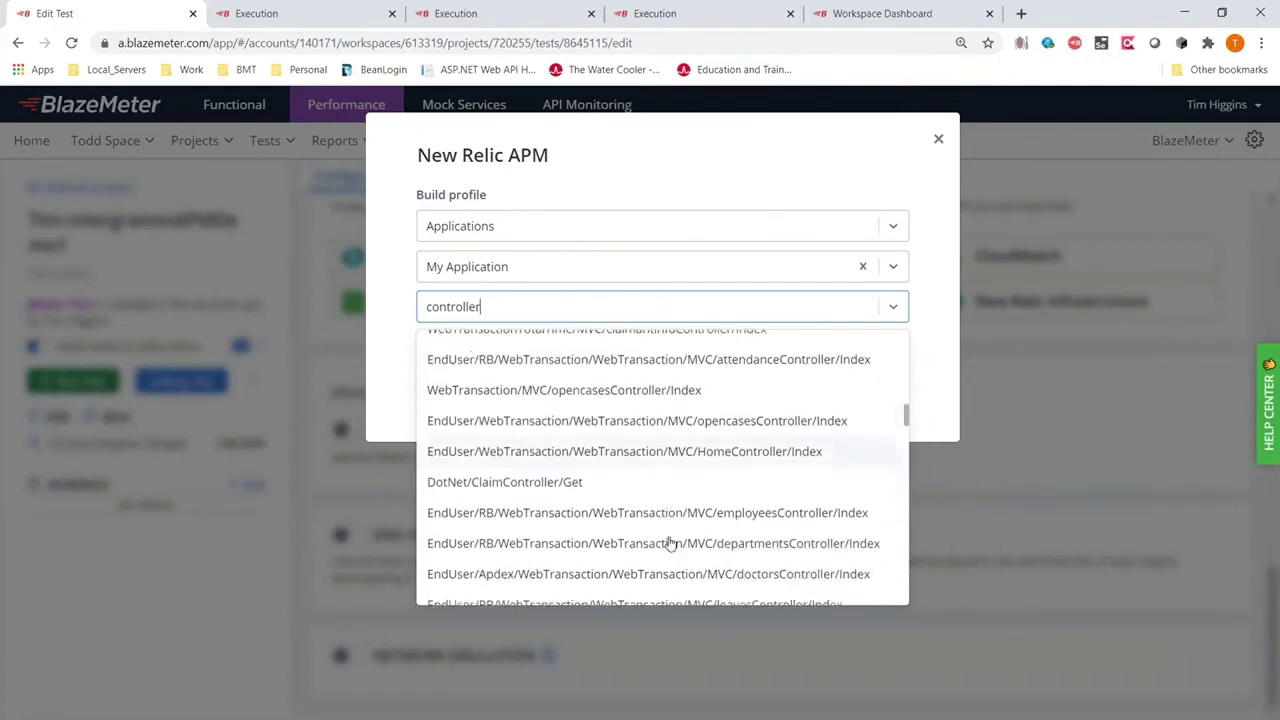
pyautogui.scroll(-3, 643, 509)
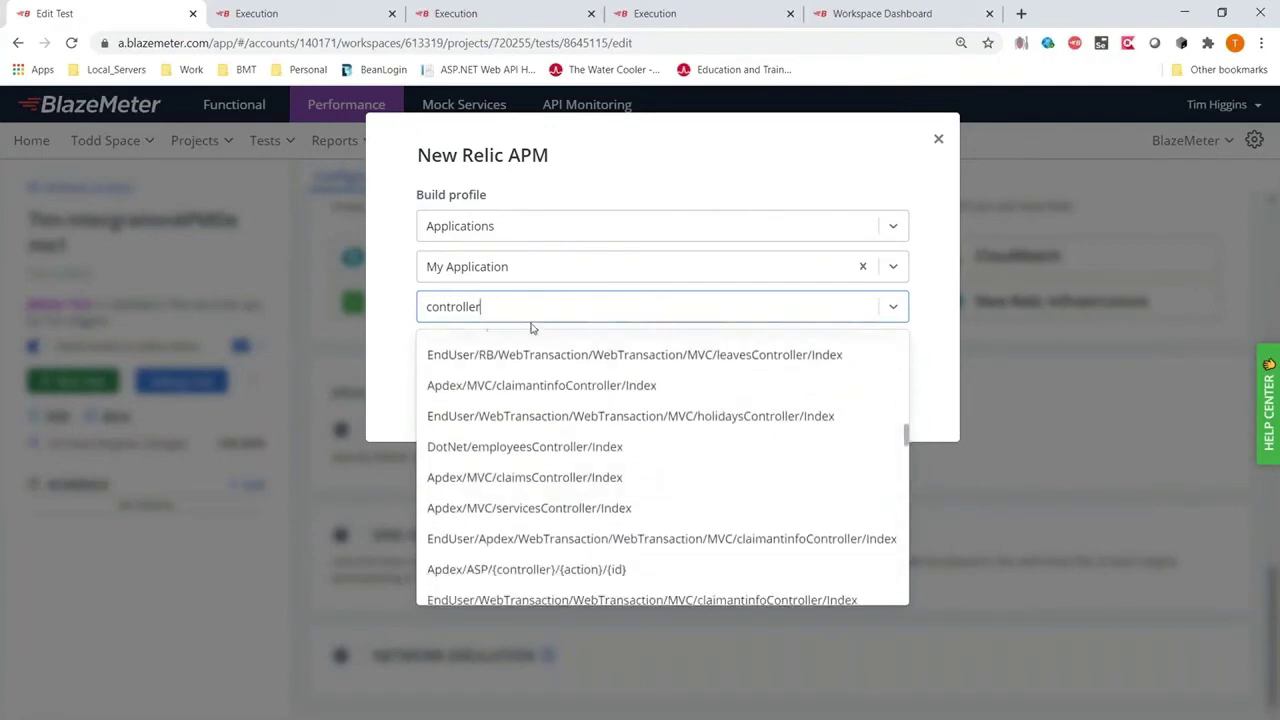
# Step: Filter the metrics by data, and add Datastore/allWeb, Browser/RB/PageView/{/74.208.220.204:201/leaves/} and EndUser/RB/Browser/Linux/Firefox/81.0 to the profile, proceeding to its summary
pyautogui.click(557, 302)
pyautogui.write('db')
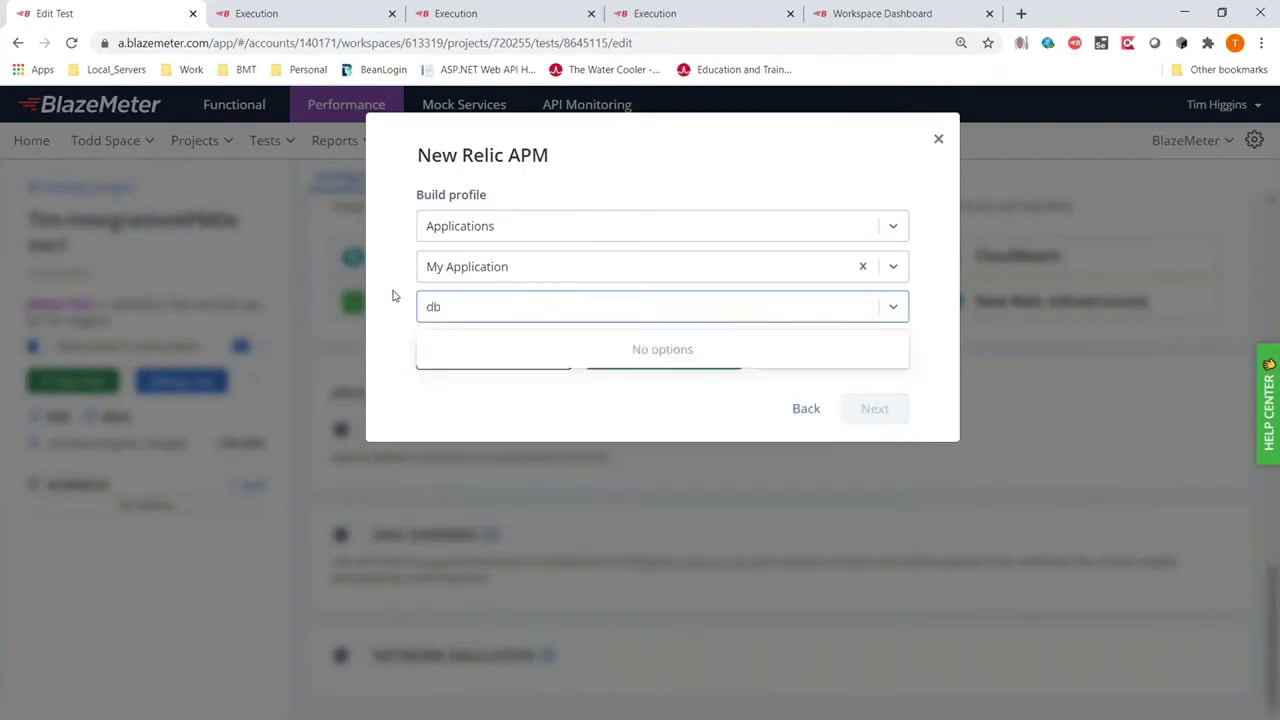
pyautogui.press('BackSpace')
pyautogui.write('ata')
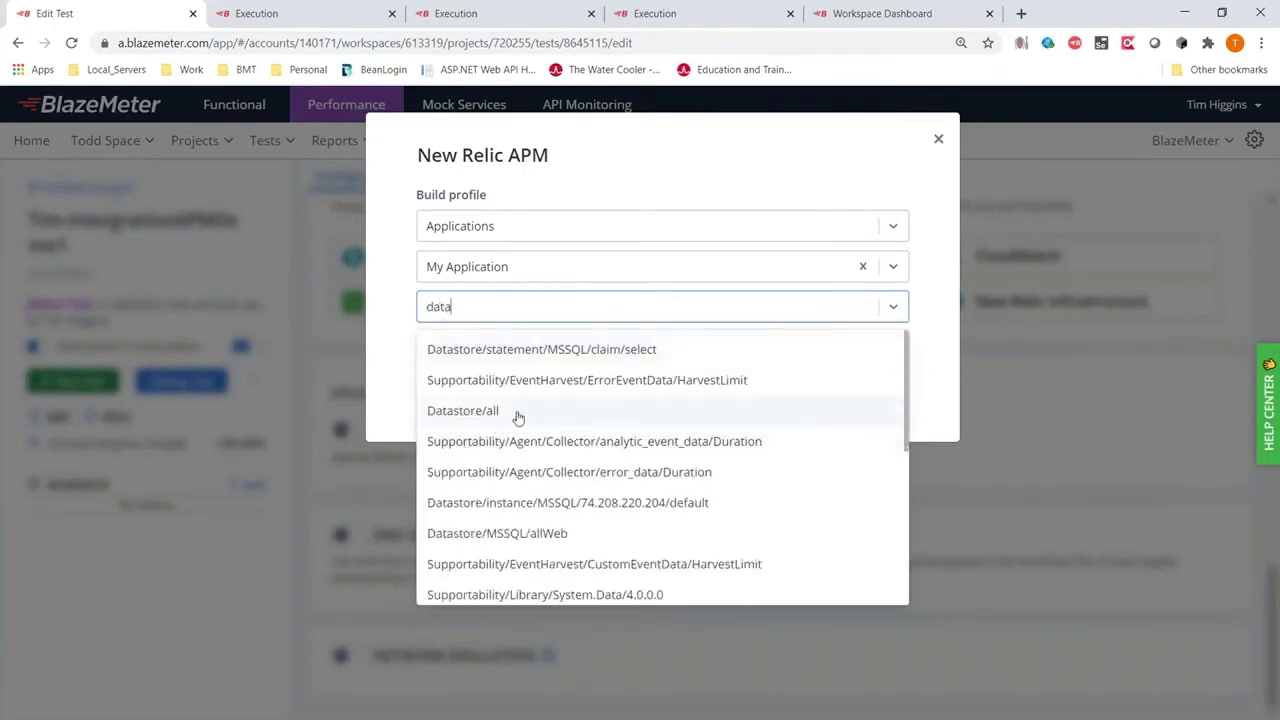
pyautogui.scroll(-2, 645, 522)
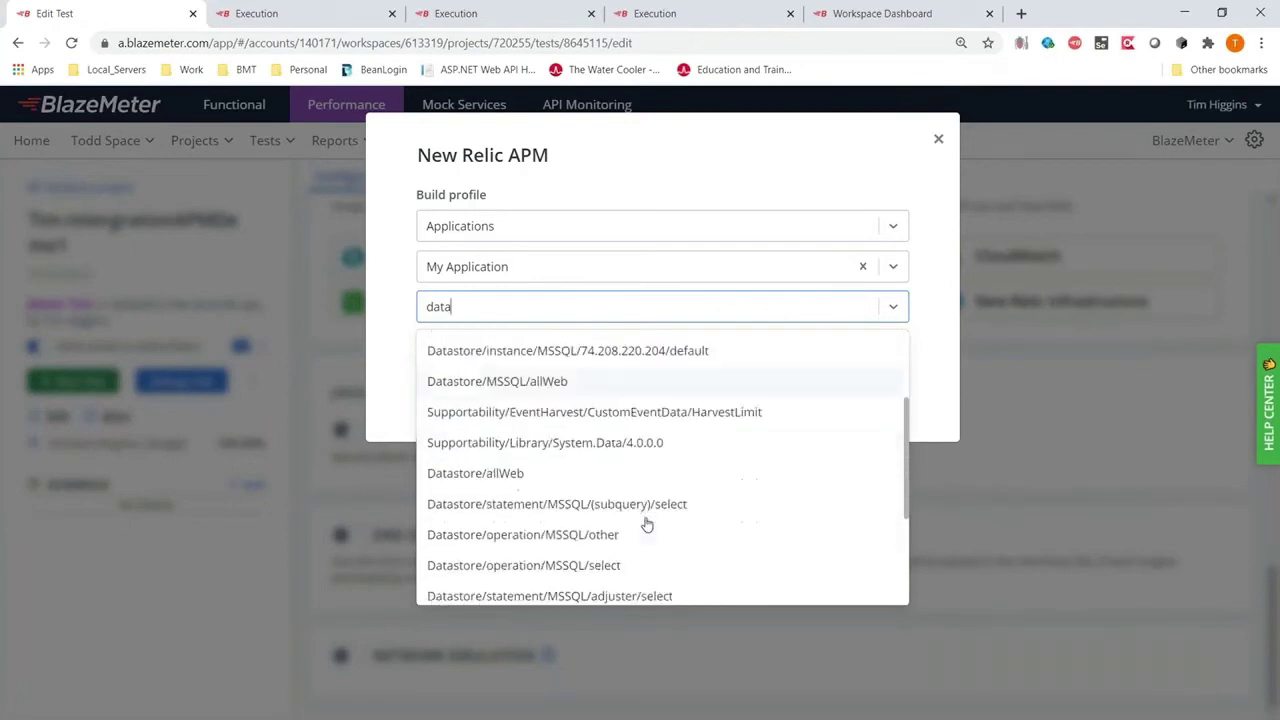
pyautogui.click(614, 460)
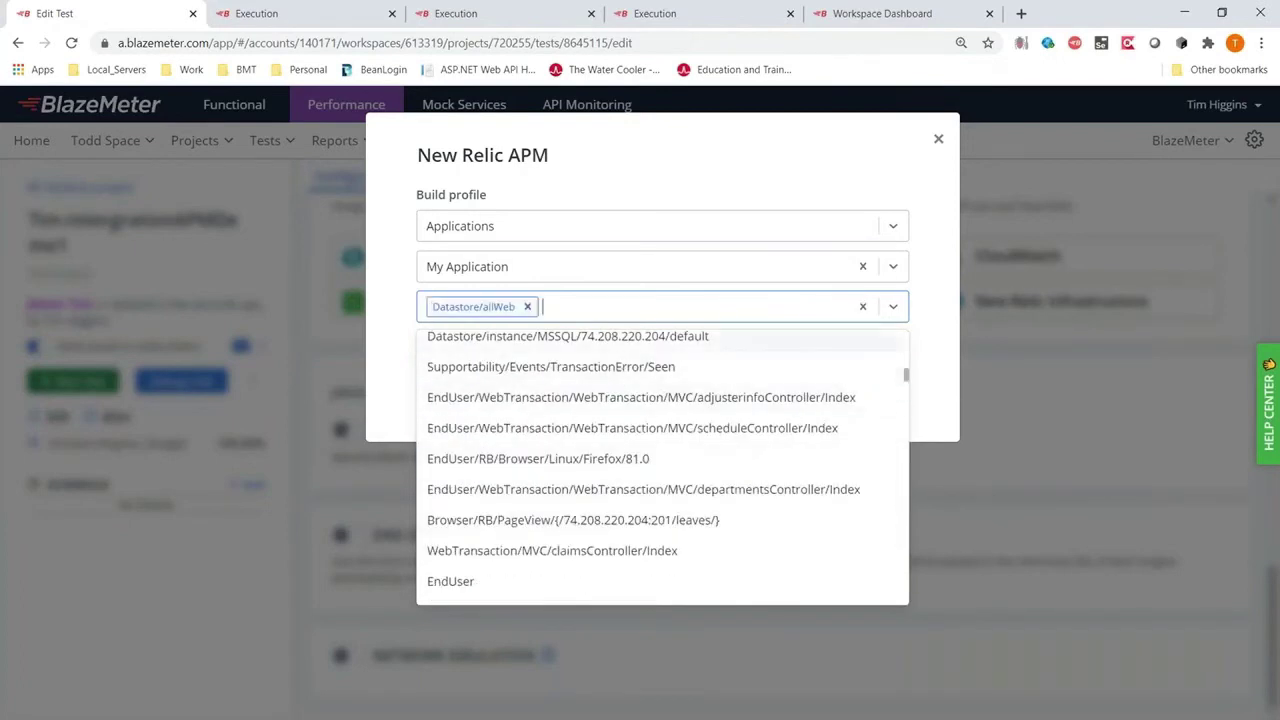
pyautogui.click(592, 515)
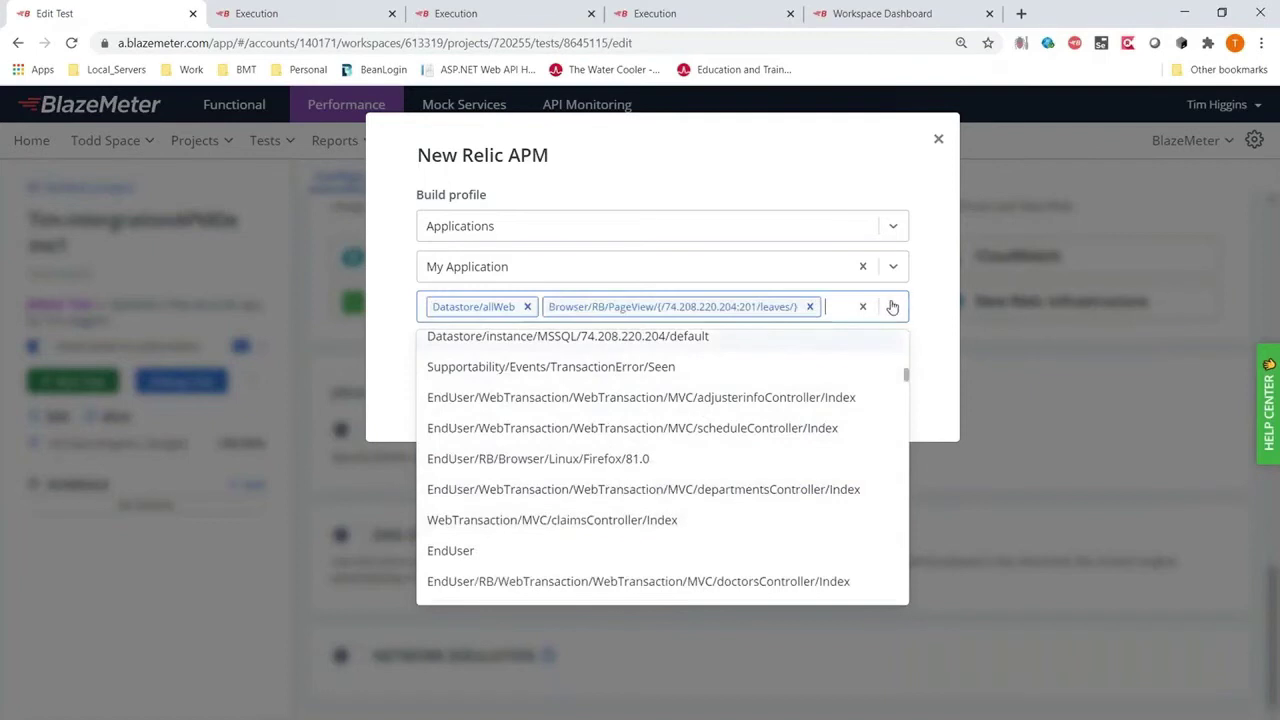
pyautogui.click(634, 460)
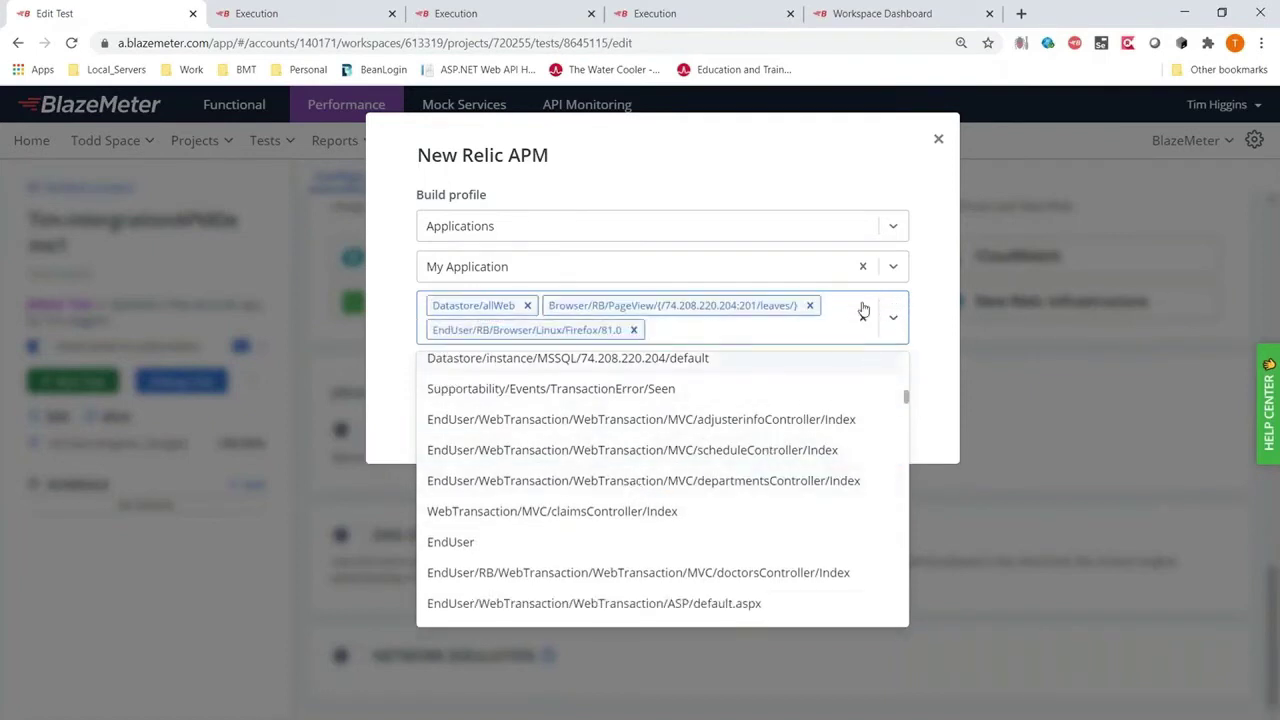
pyautogui.click(928, 365)
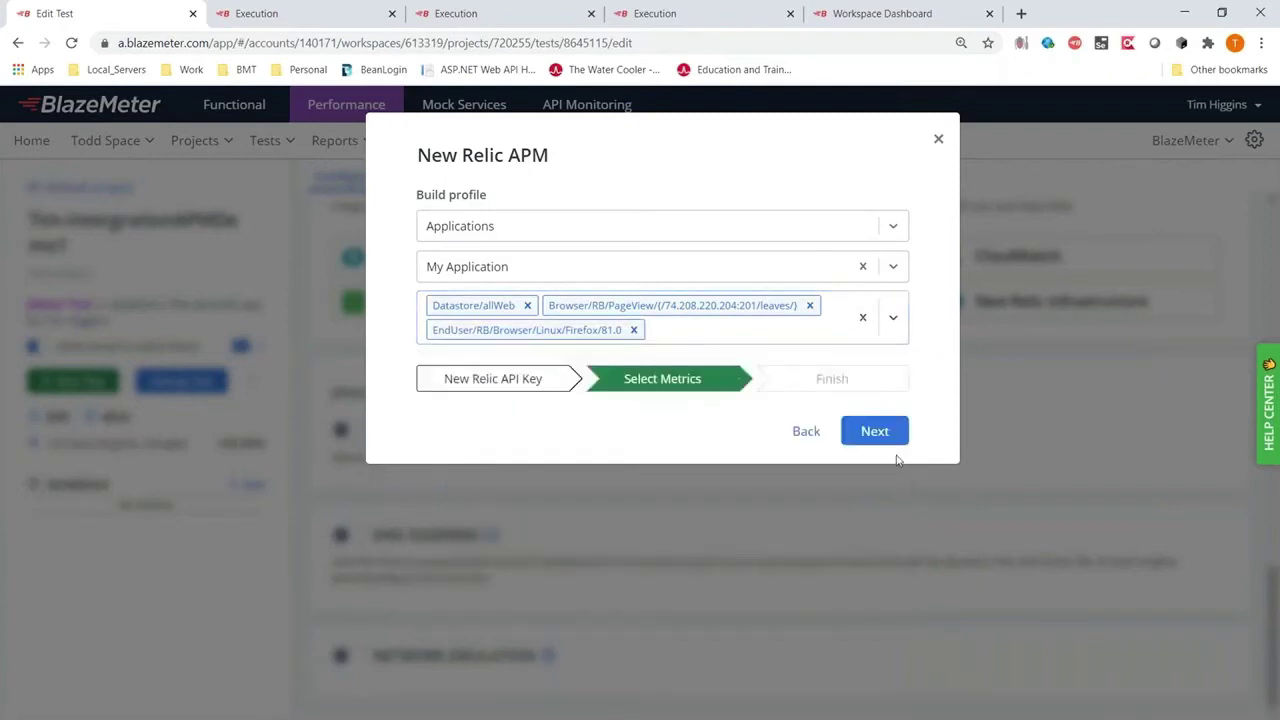
pyautogui.click(872, 432)
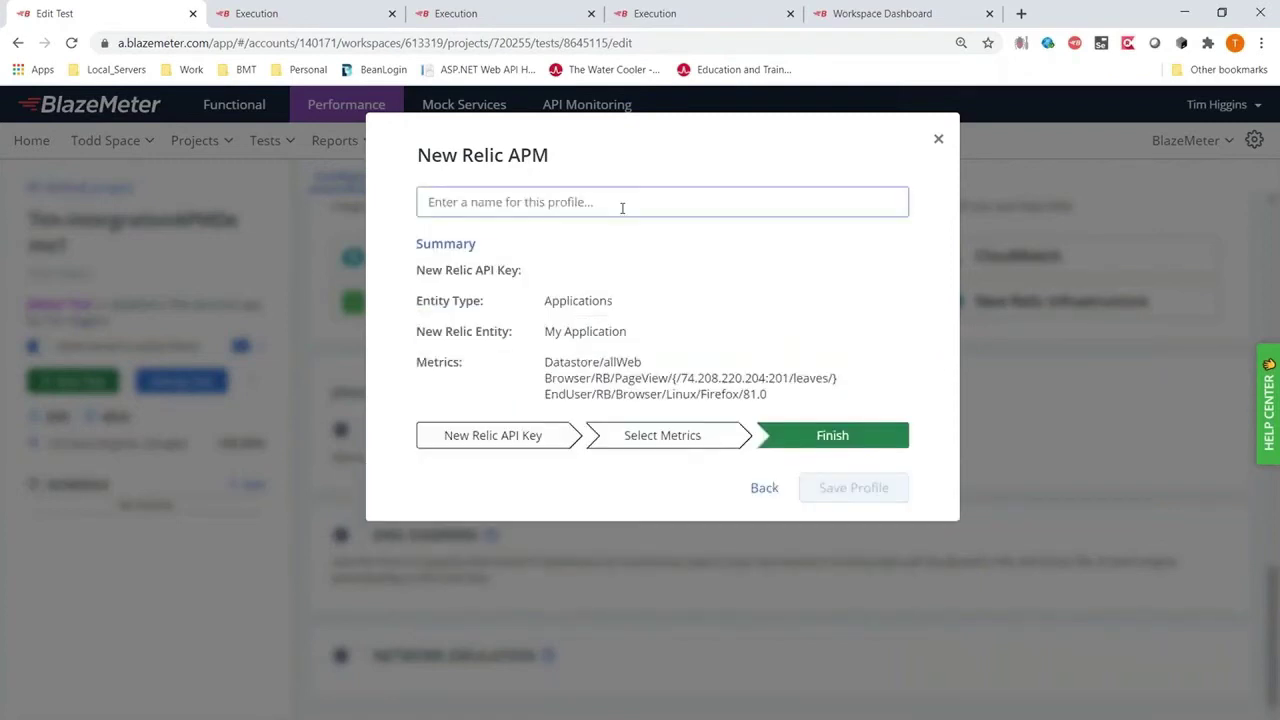
# Step: Go back to view the API key choices, and discard the unsaved New Relic APM profile after clearing its metrics and entity
pyautogui.click(766, 489)
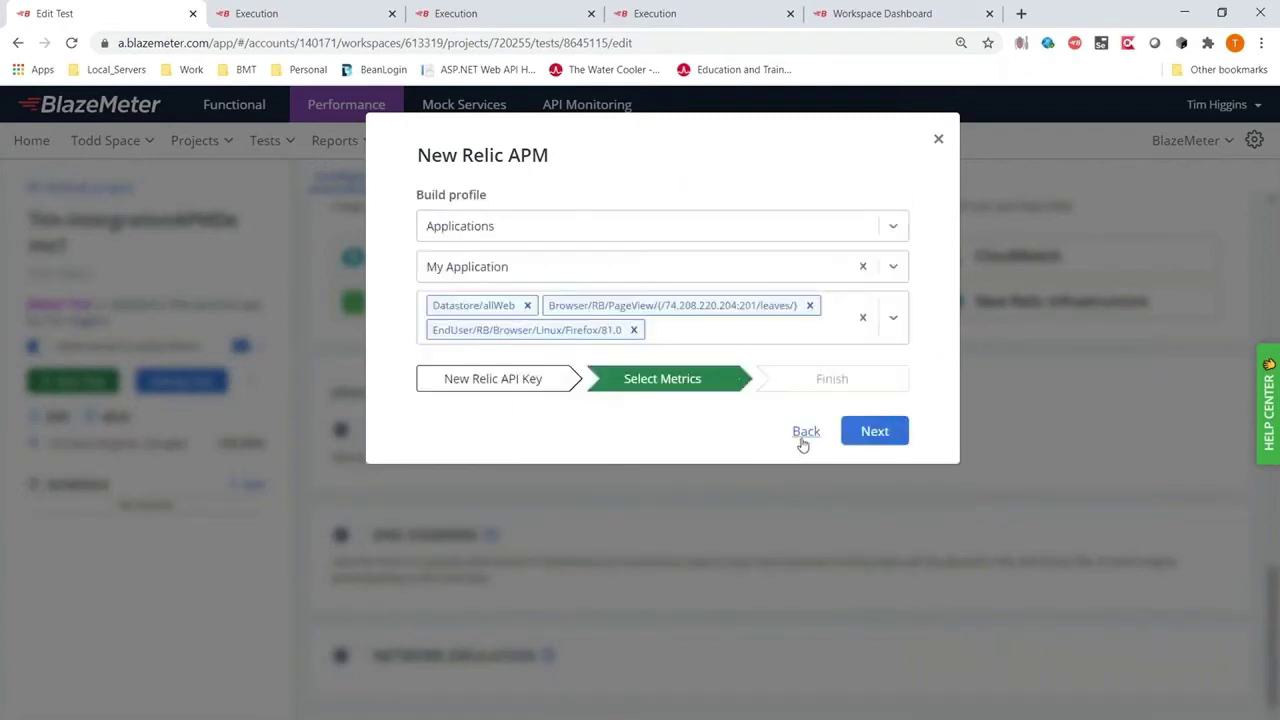
pyautogui.click(805, 432)
pyautogui.click(882, 228)
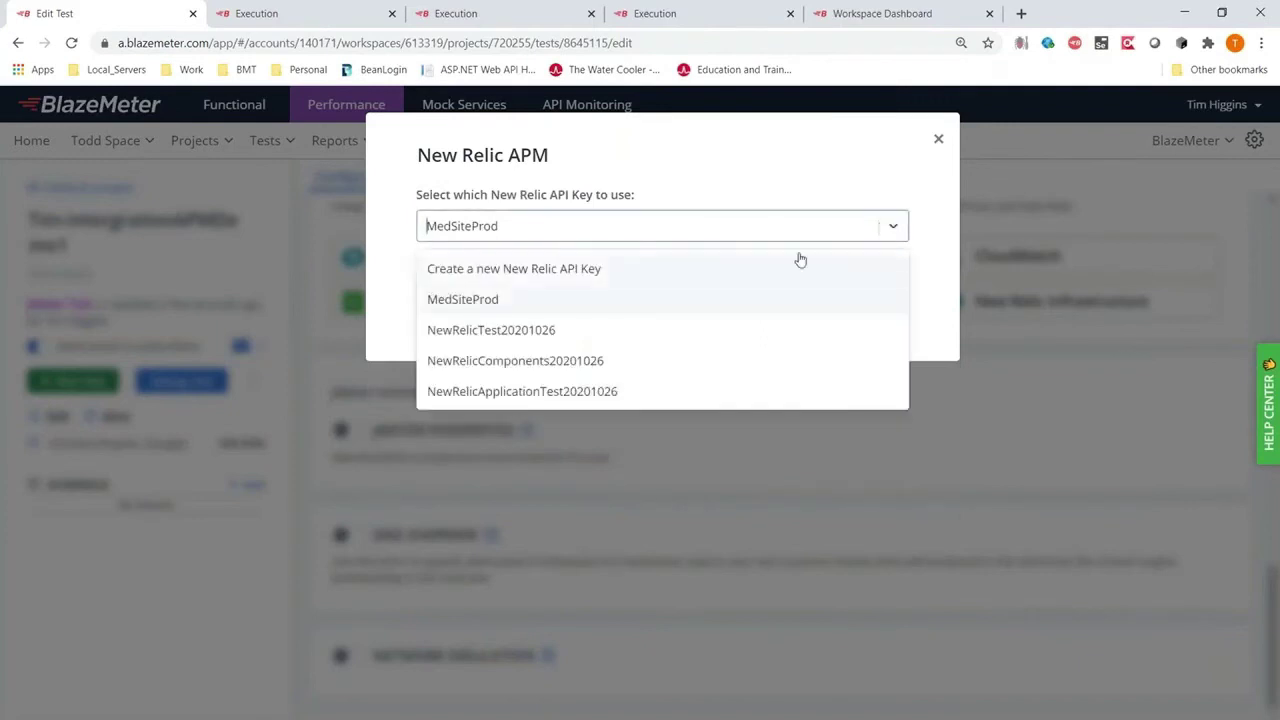
pyautogui.click(910, 153)
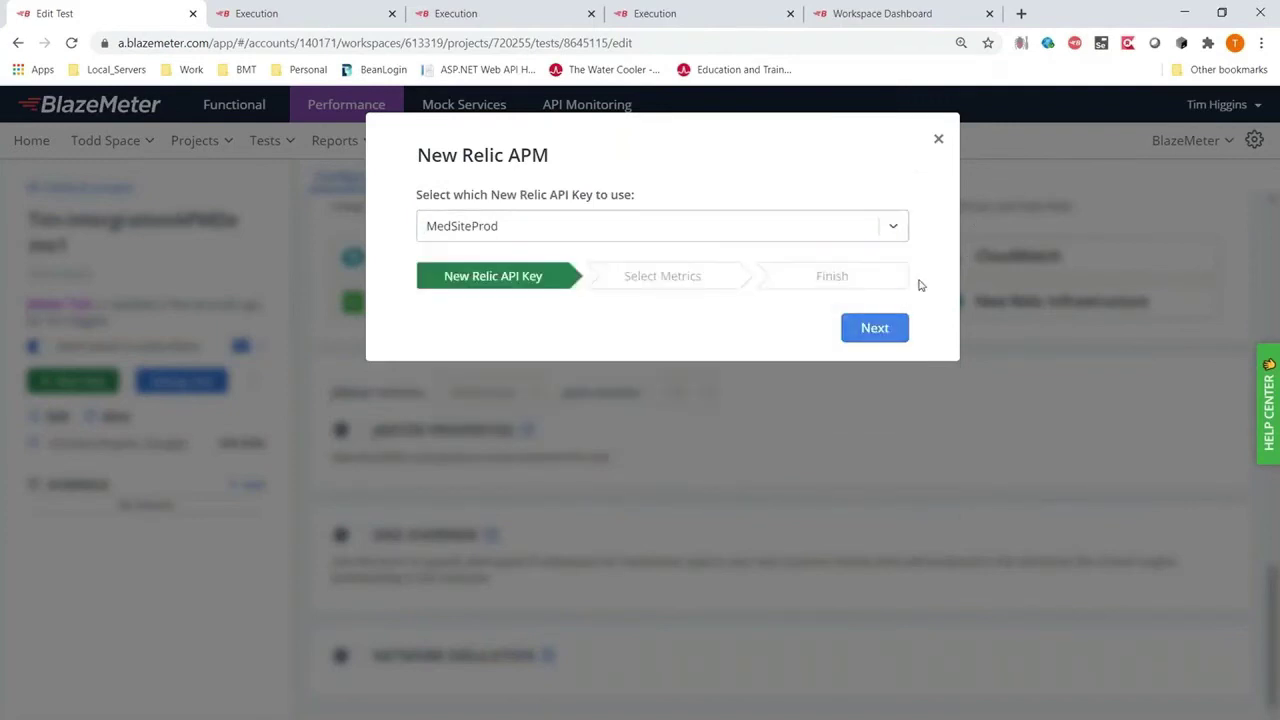
pyautogui.click(880, 335)
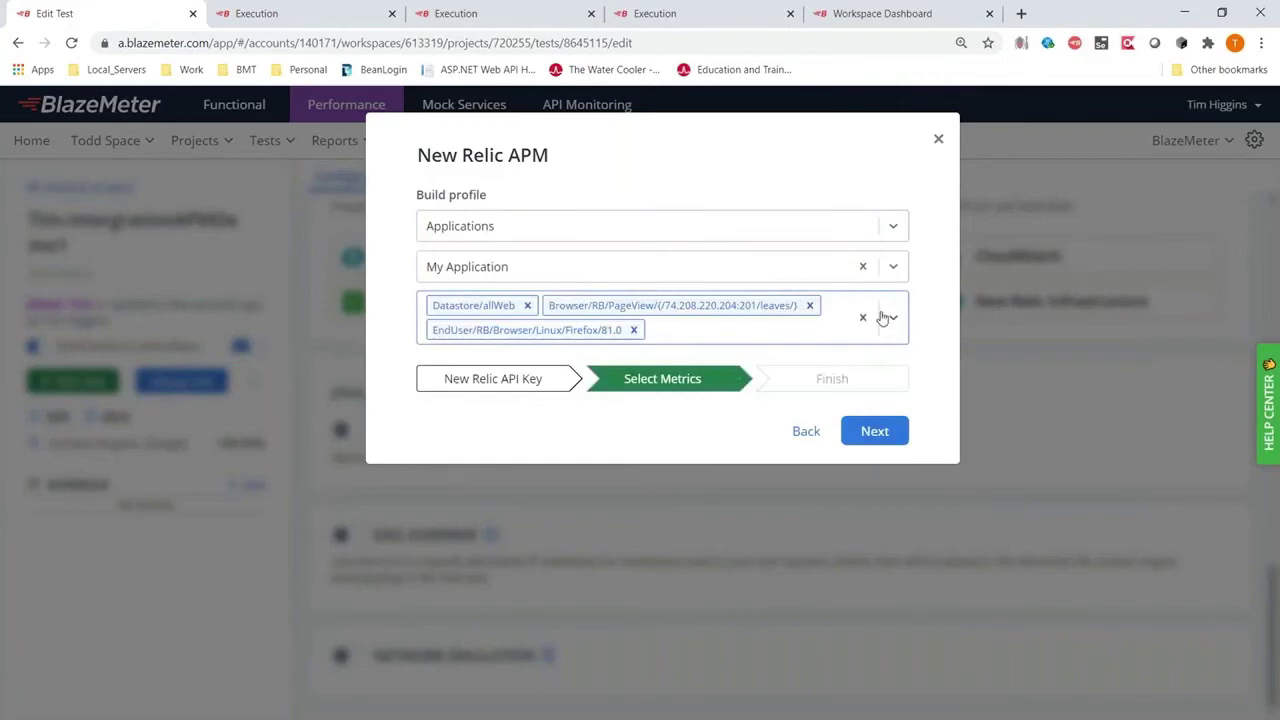
pyautogui.click(862, 317)
pyautogui.click(862, 266)
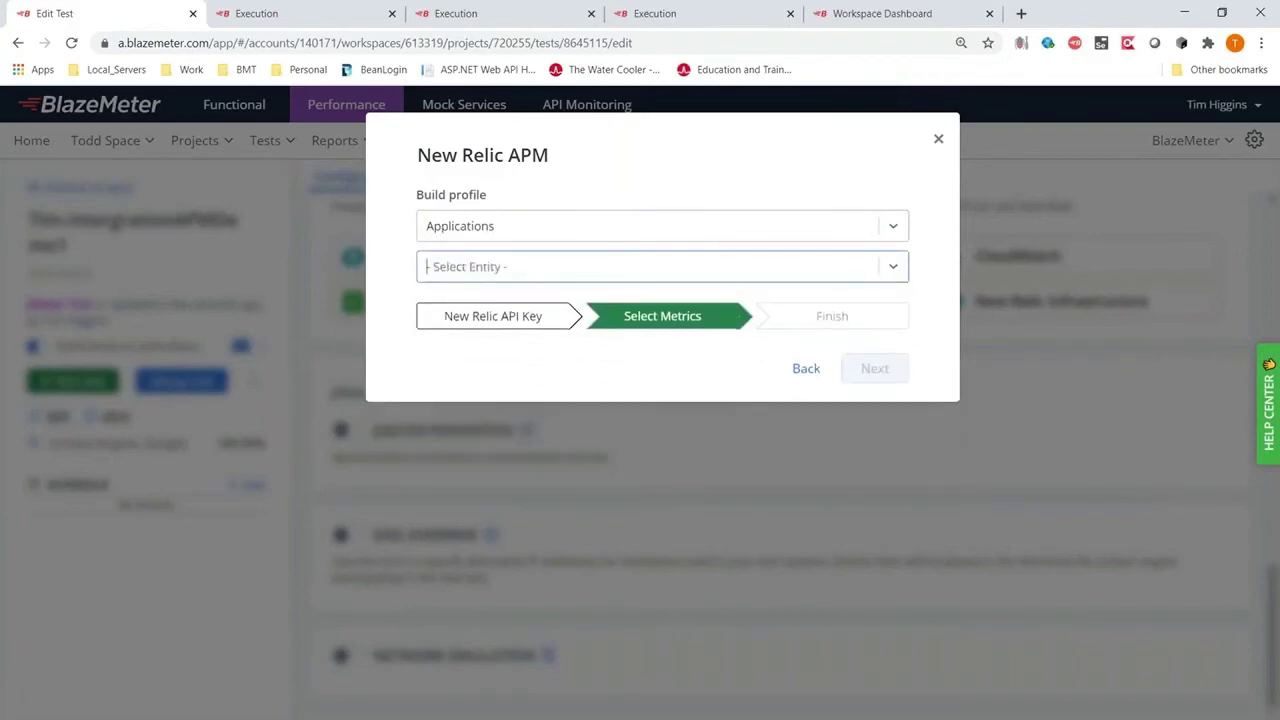
pyautogui.click(938, 140)
# Step: Add the New Relic APM integration with profiles MedSiteProd_Applications_SomeMetrics, NewRelicCpuUserUtilizationAndDatastoreMssqlAll, NewRelicDatasoreAll, WebController and Threads
pyautogui.click(550, 256)
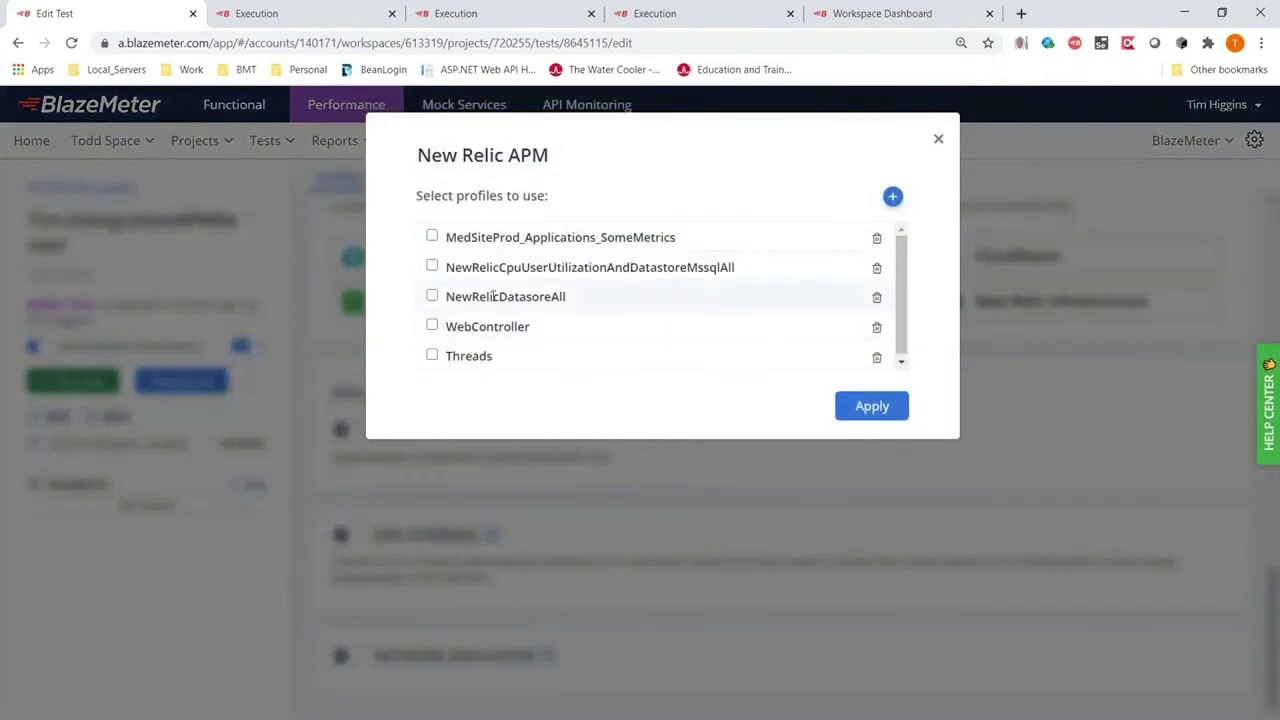
pyautogui.click(432, 356)
pyautogui.click(432, 326)
pyautogui.click(432, 296)
pyautogui.click(432, 266)
pyautogui.click(432, 237)
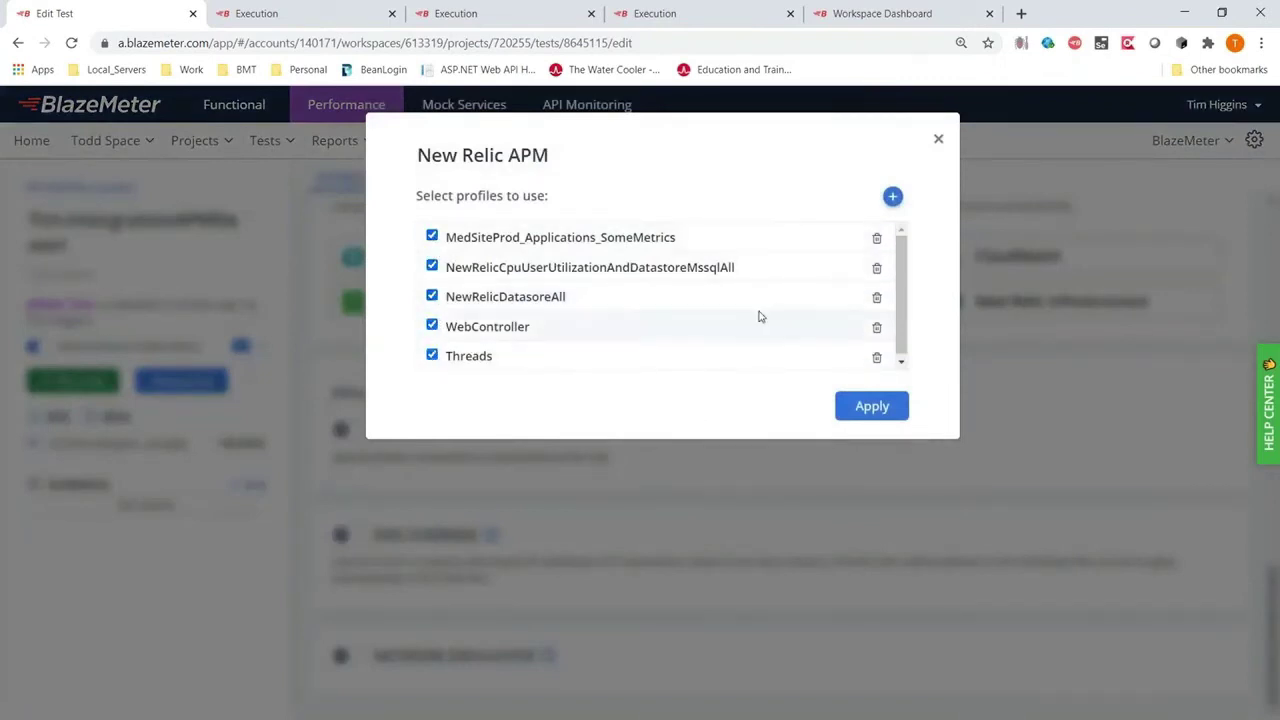
pyautogui.click(846, 408)
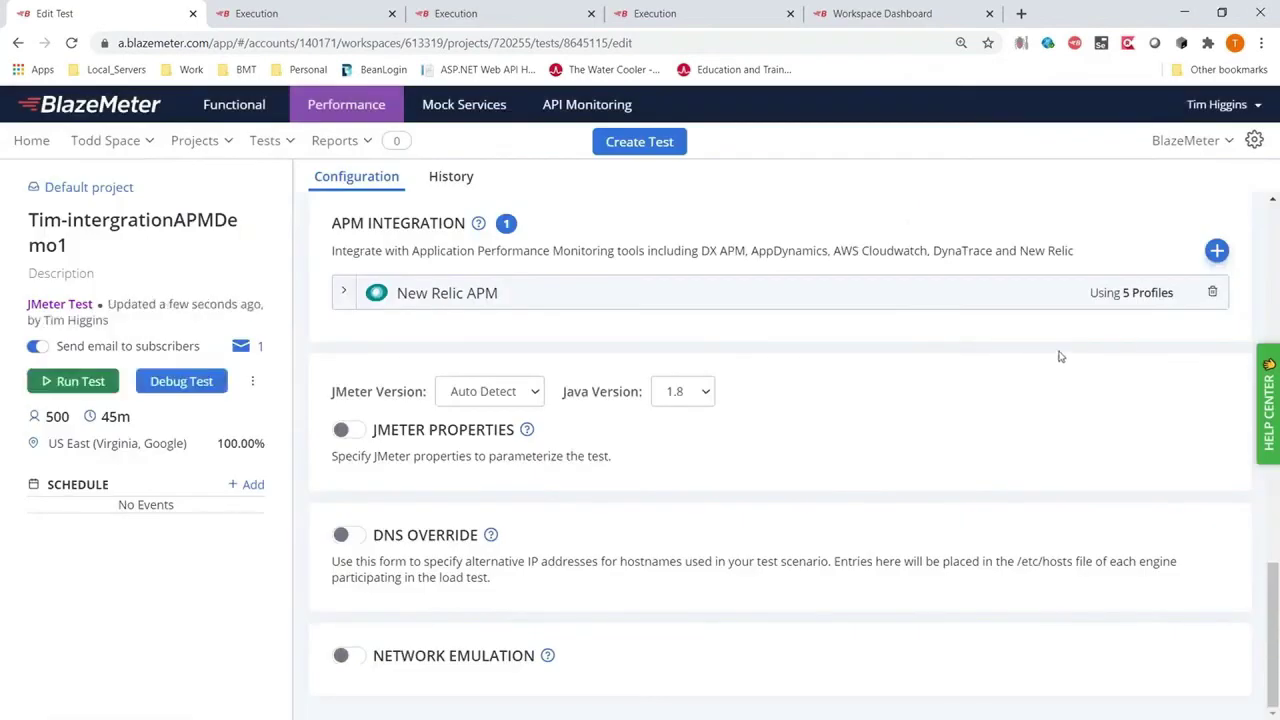
# Step: Add the New Relic Infrastructure integration with profiles NewRelicInfrastructureAgentAISolutions and NewRelicInfrastructureCpuDiskMemory
pyautogui.click(1216, 251)
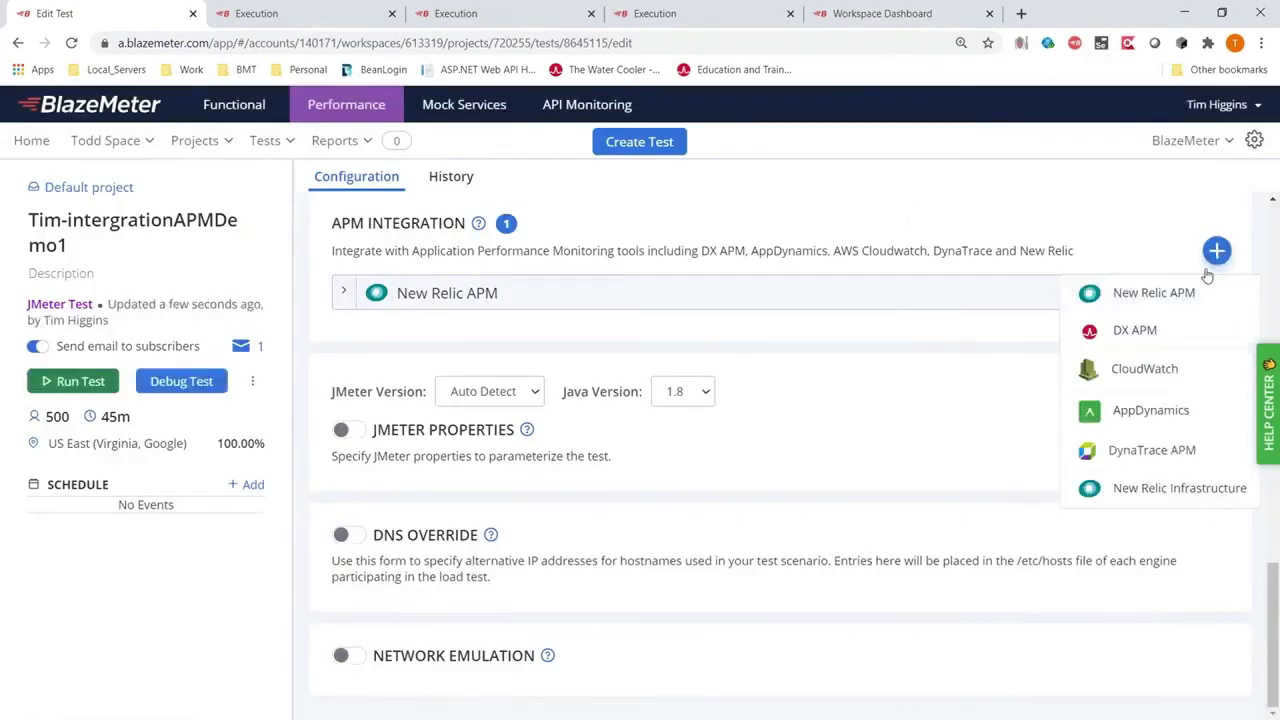
pyautogui.click(1180, 488)
pyautogui.click(432, 237)
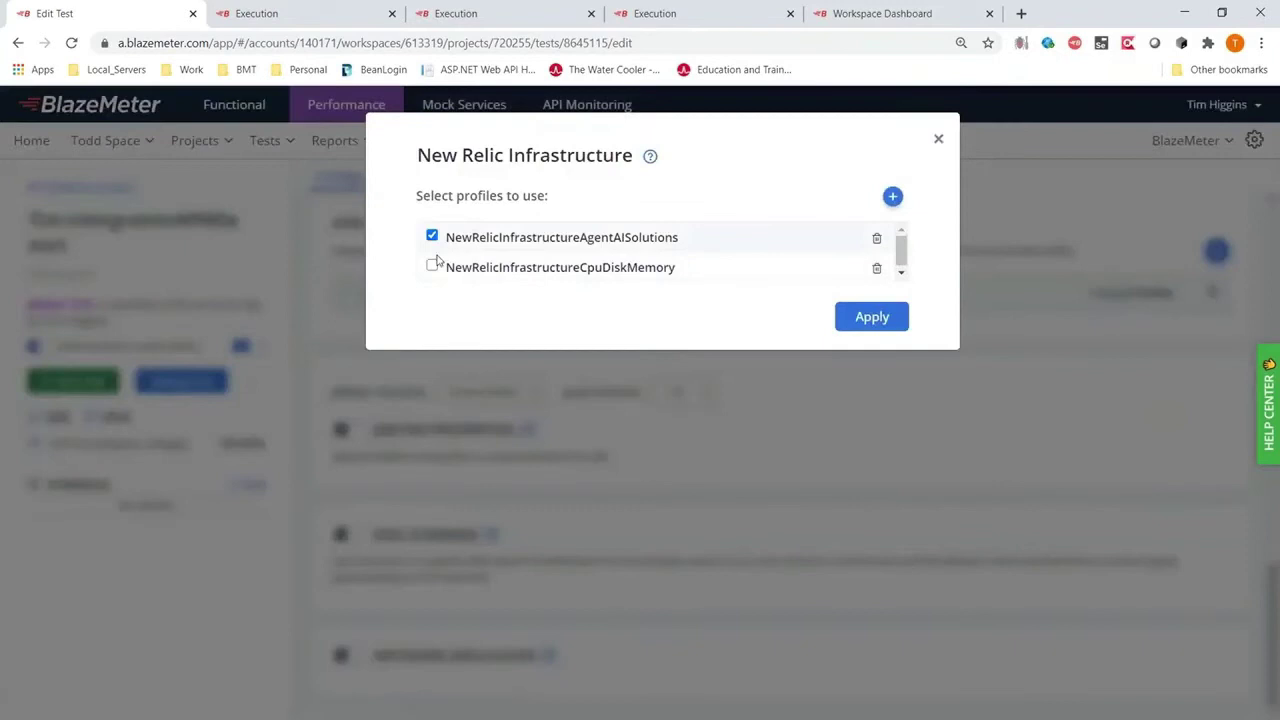
pyautogui.click(432, 267)
pyautogui.click(884, 316)
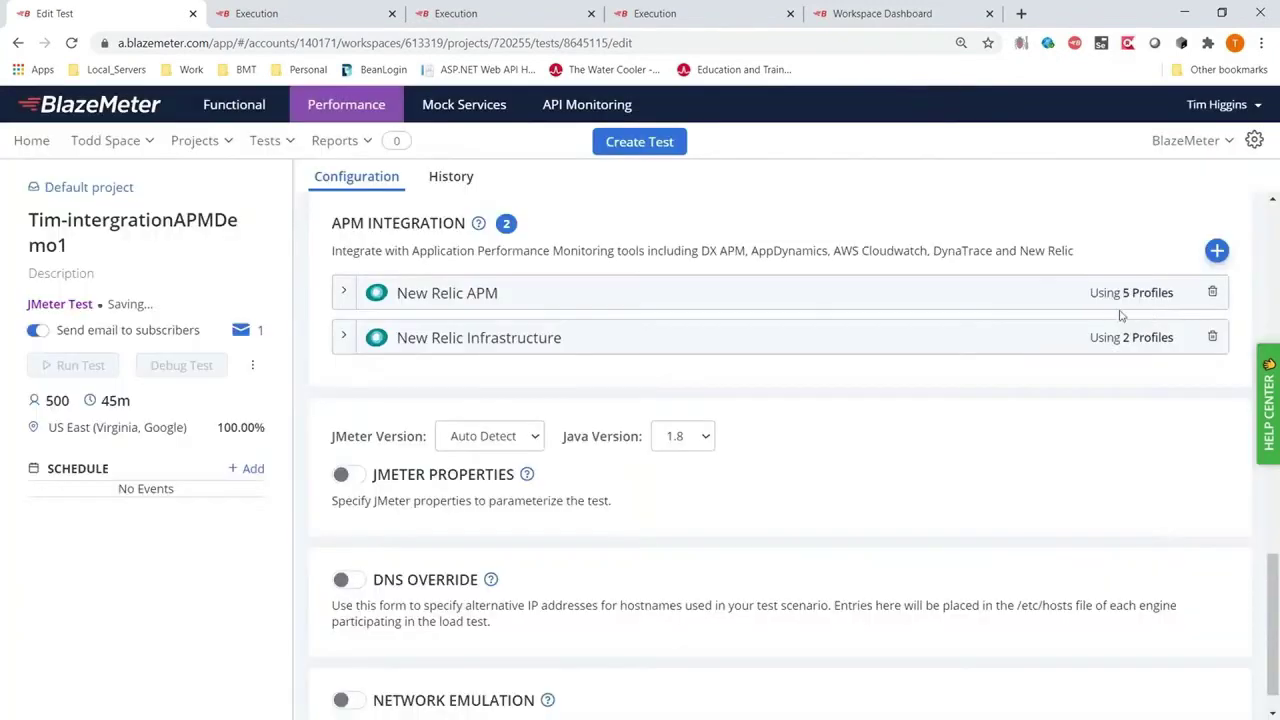
# Step: Add a DX APM integration in Two way integration mode using the existing BlazemeterAISolutions profile
pyautogui.click(1216, 251)
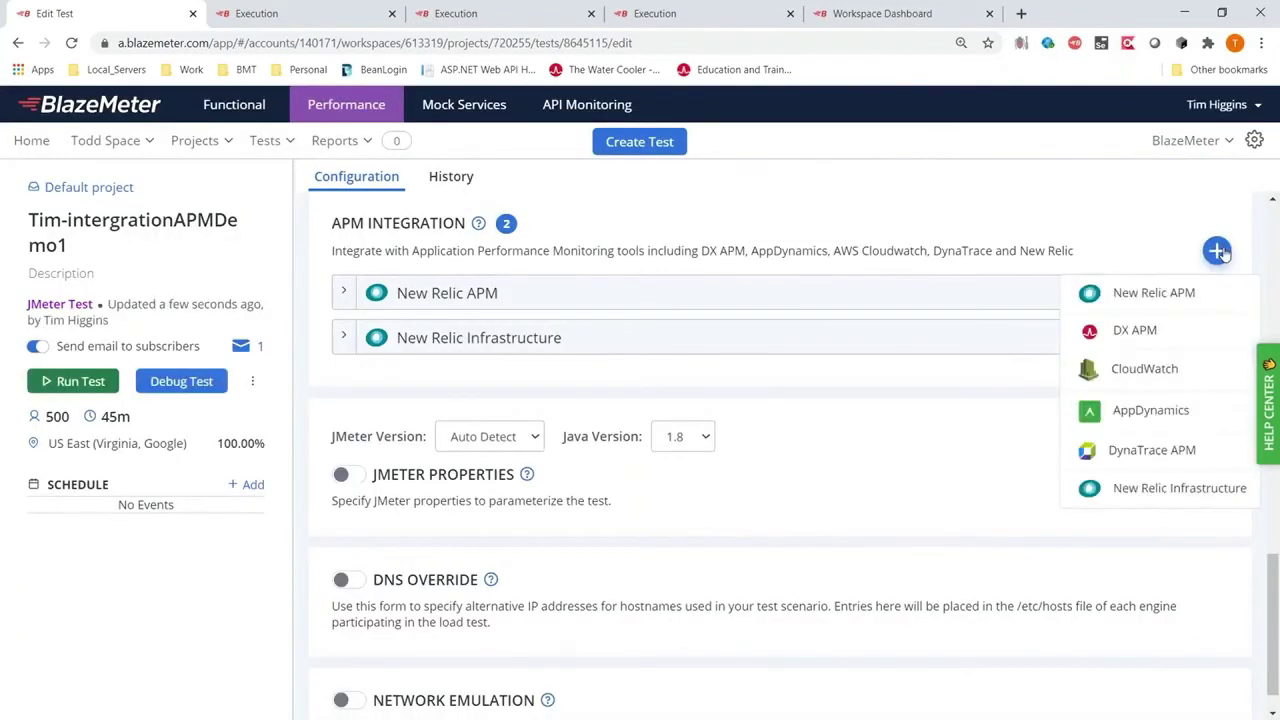
pyautogui.click(1135, 331)
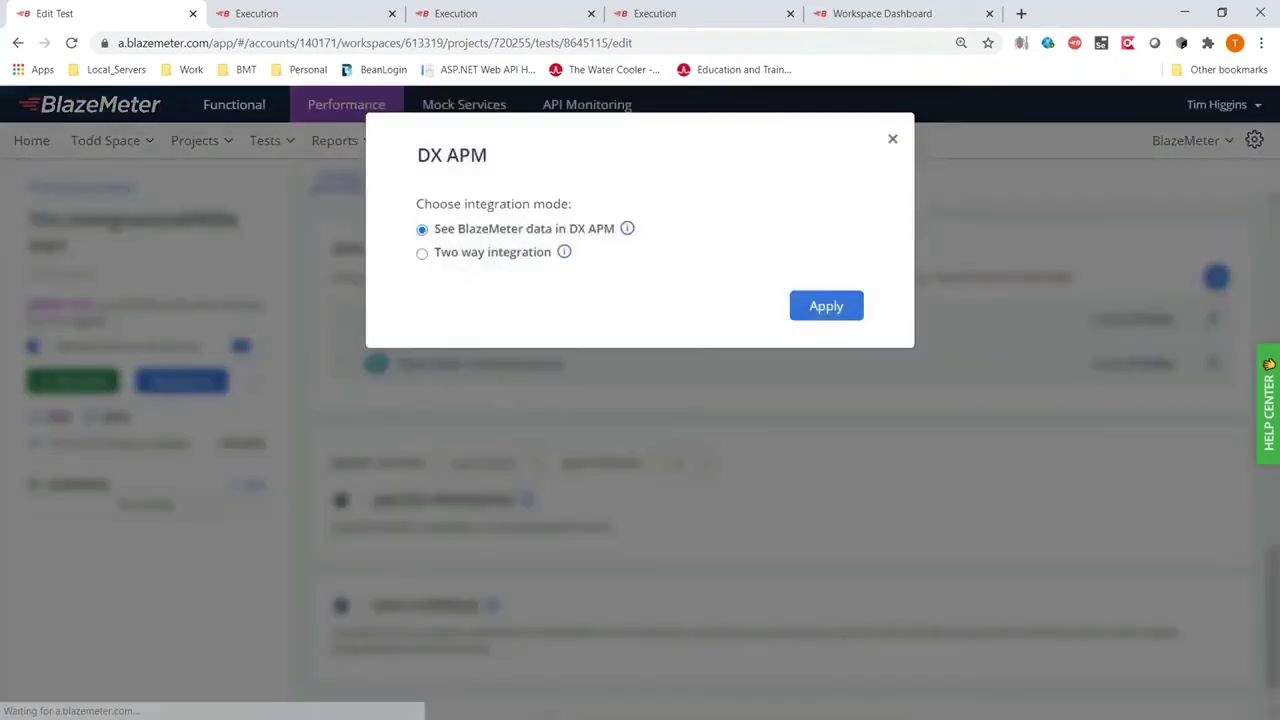
pyautogui.click(422, 254)
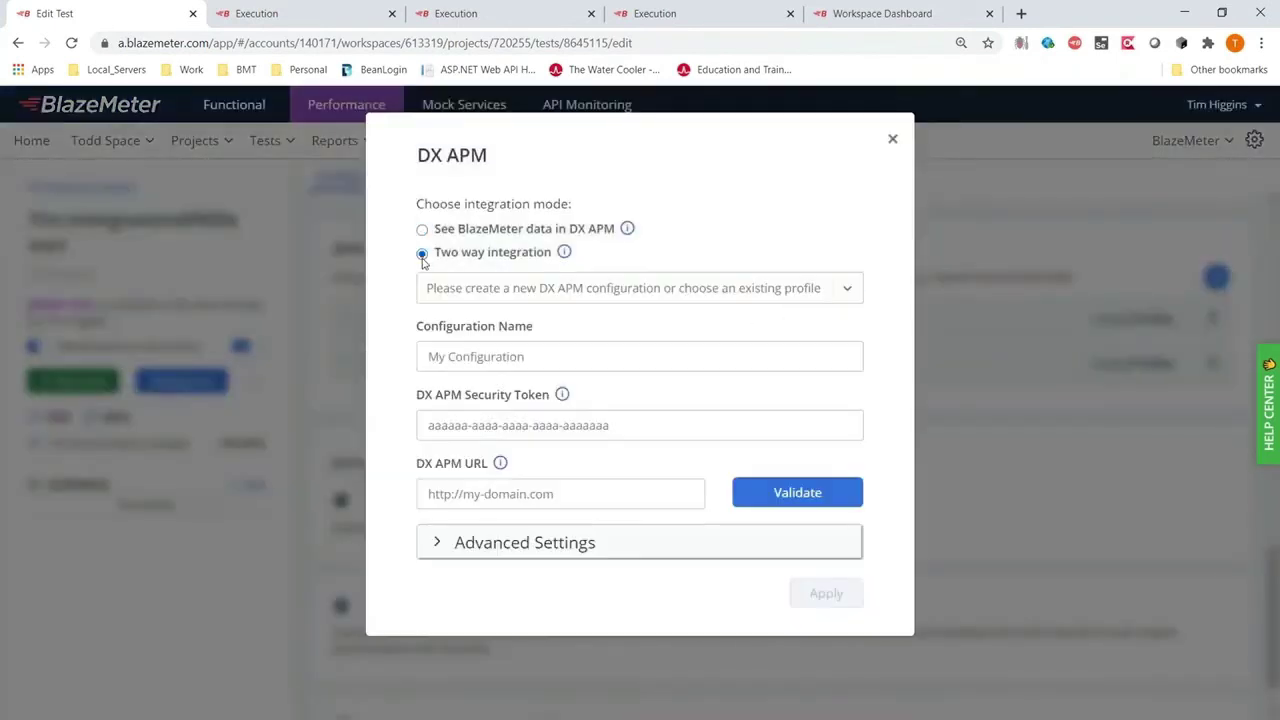
pyautogui.click(571, 289)
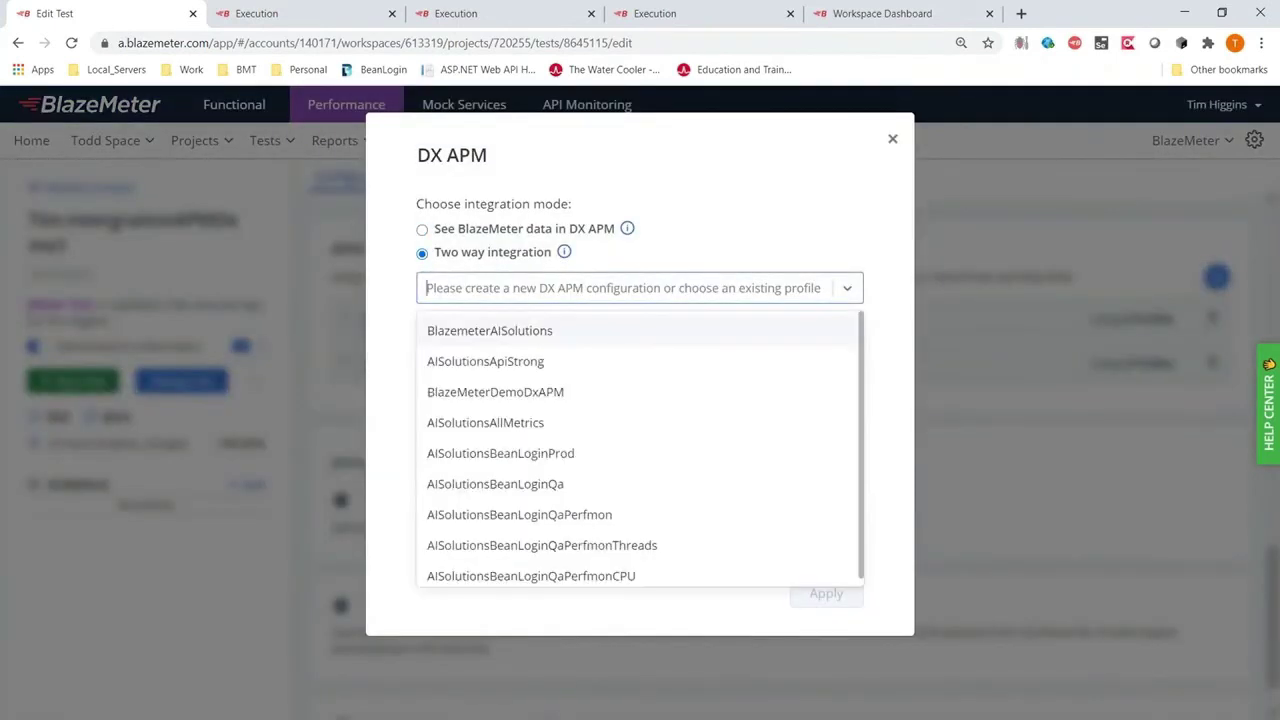
pyautogui.click(557, 334)
pyautogui.click(849, 350)
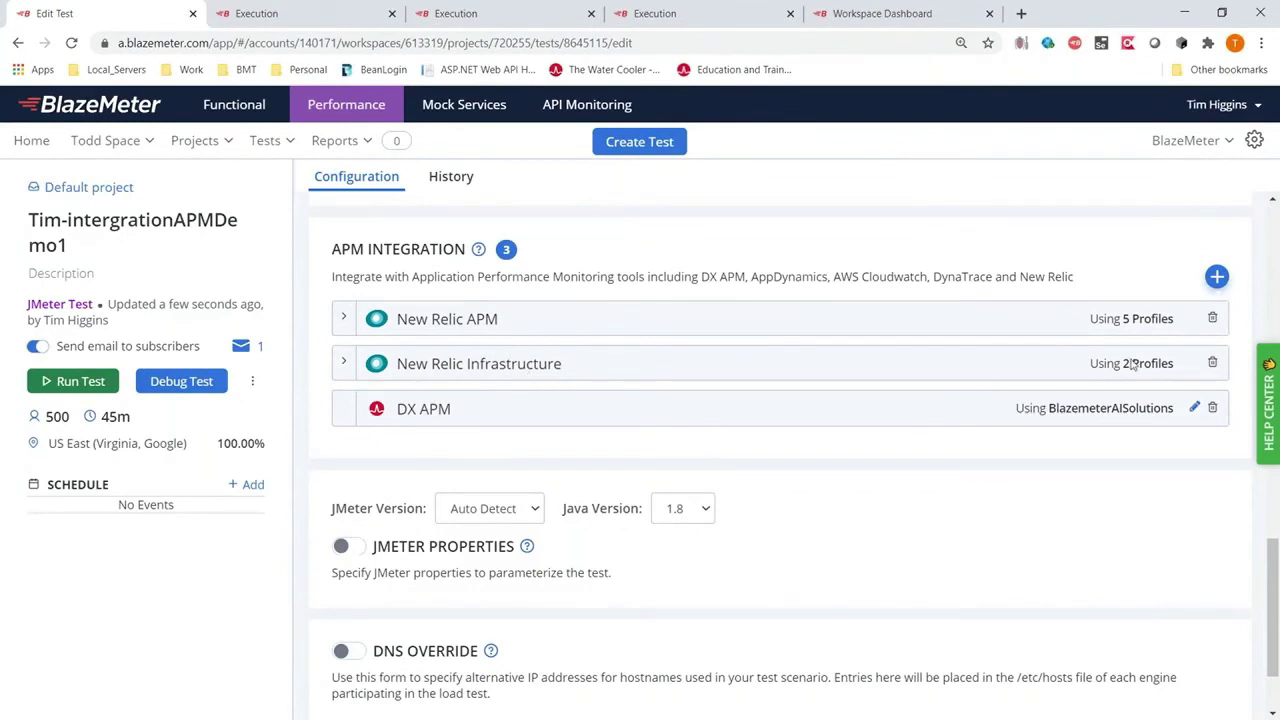
pyautogui.click(1216, 276)
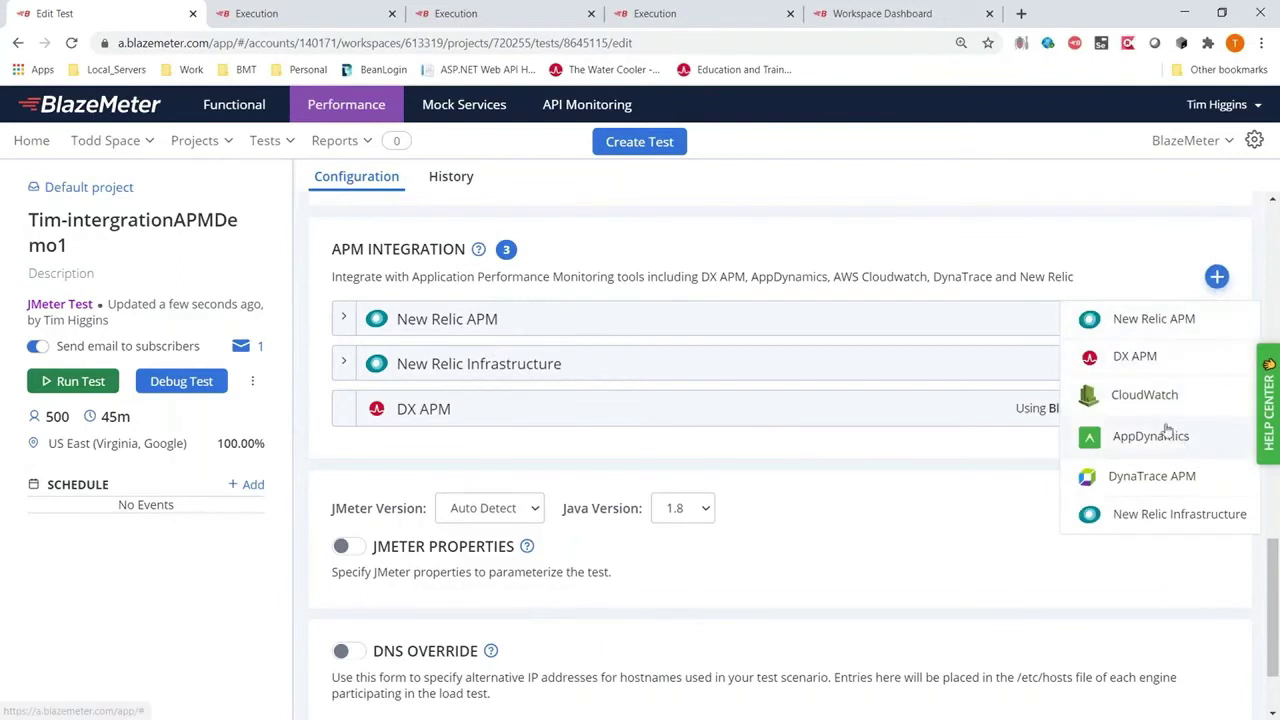
pyautogui.click(785, 453)
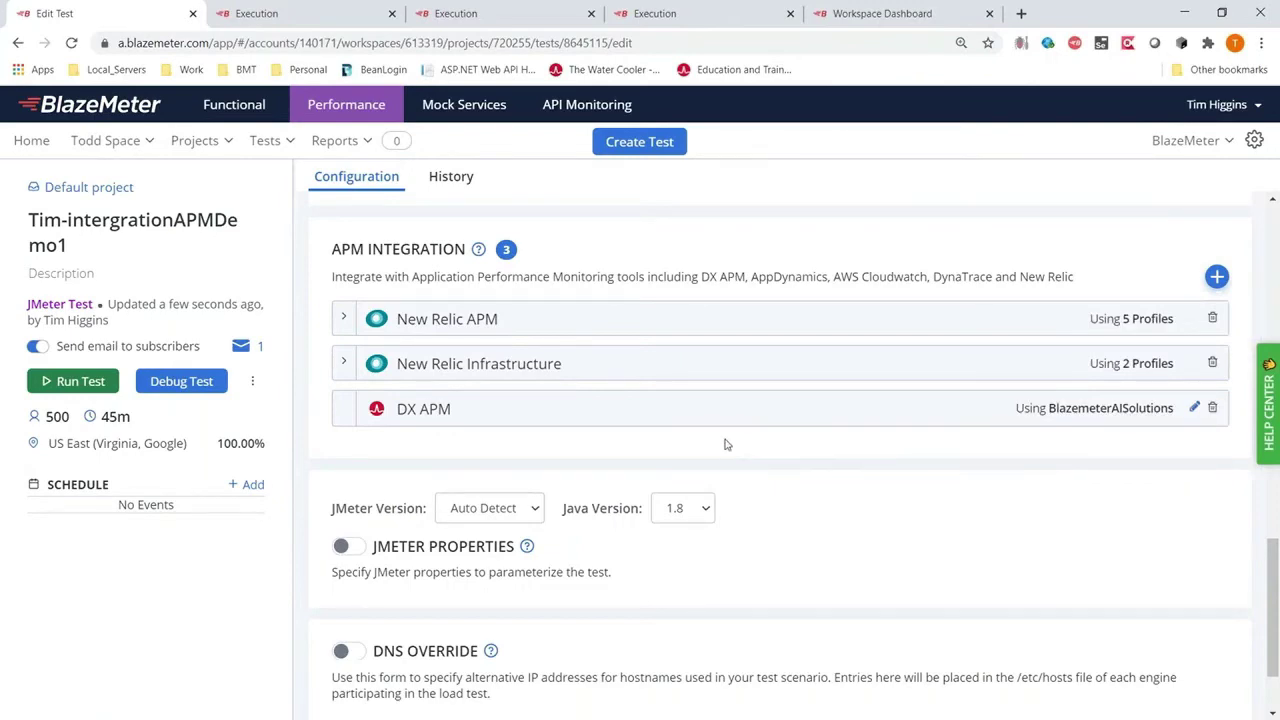
# Step: Review the test's scenario files and load settings, and check the launch options for running it
pyautogui.scroll(10, 727, 444)
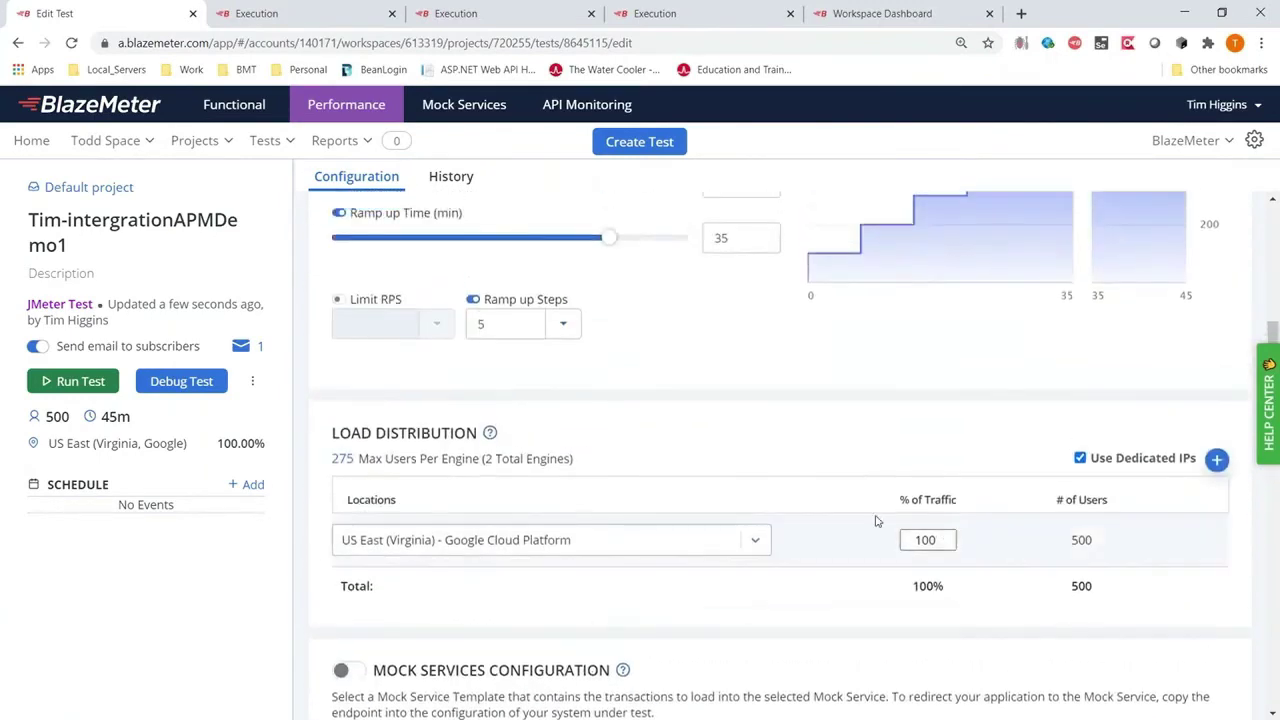
pyautogui.scroll(1, 876, 521)
pyautogui.scroll(5, 737, 233)
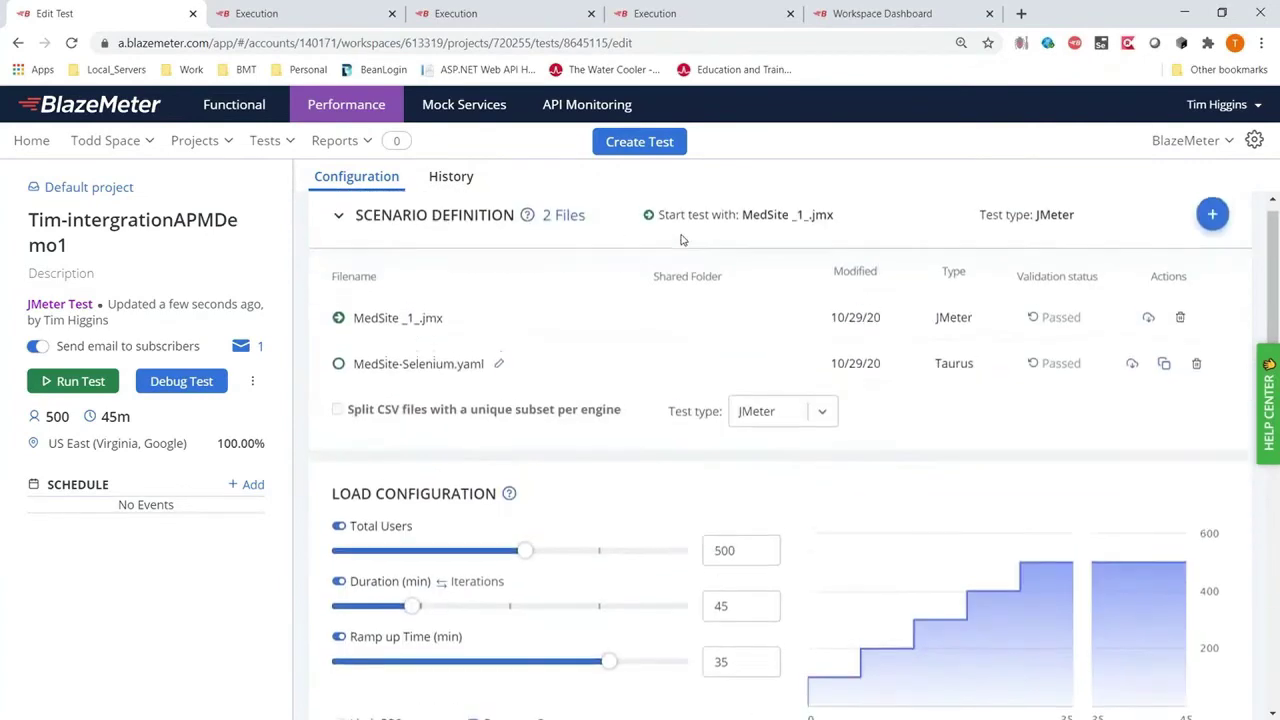
pyautogui.click(80, 382)
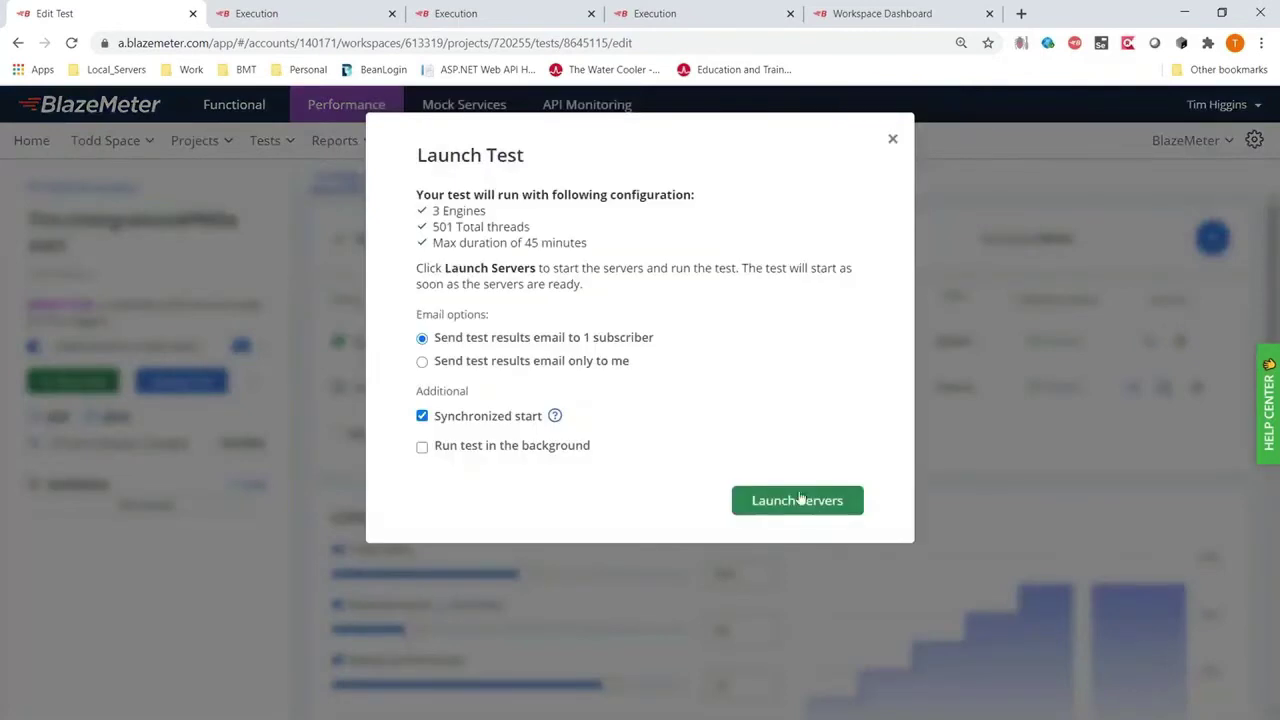
pyautogui.click(772, 500)
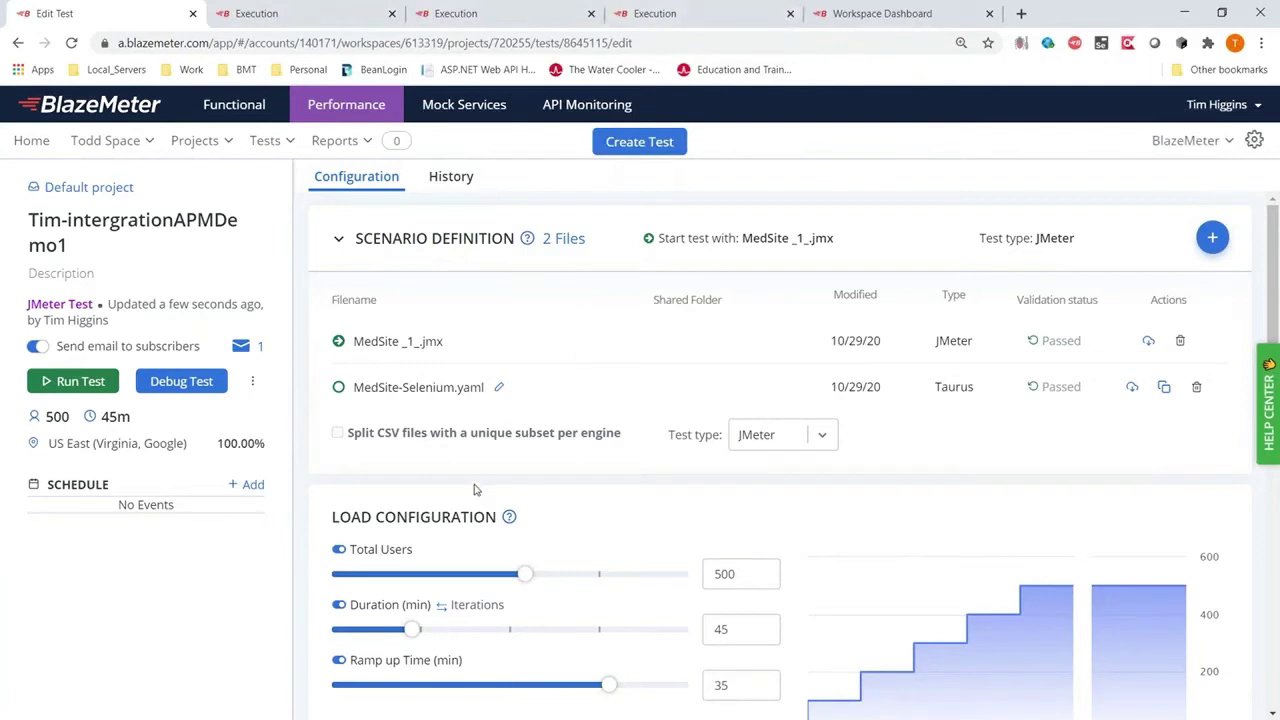
# Step: Examine the summary of the finished BlazeMeter Demo execution report, including its key figures and the load and response time charts
pyautogui.click(301, 10)
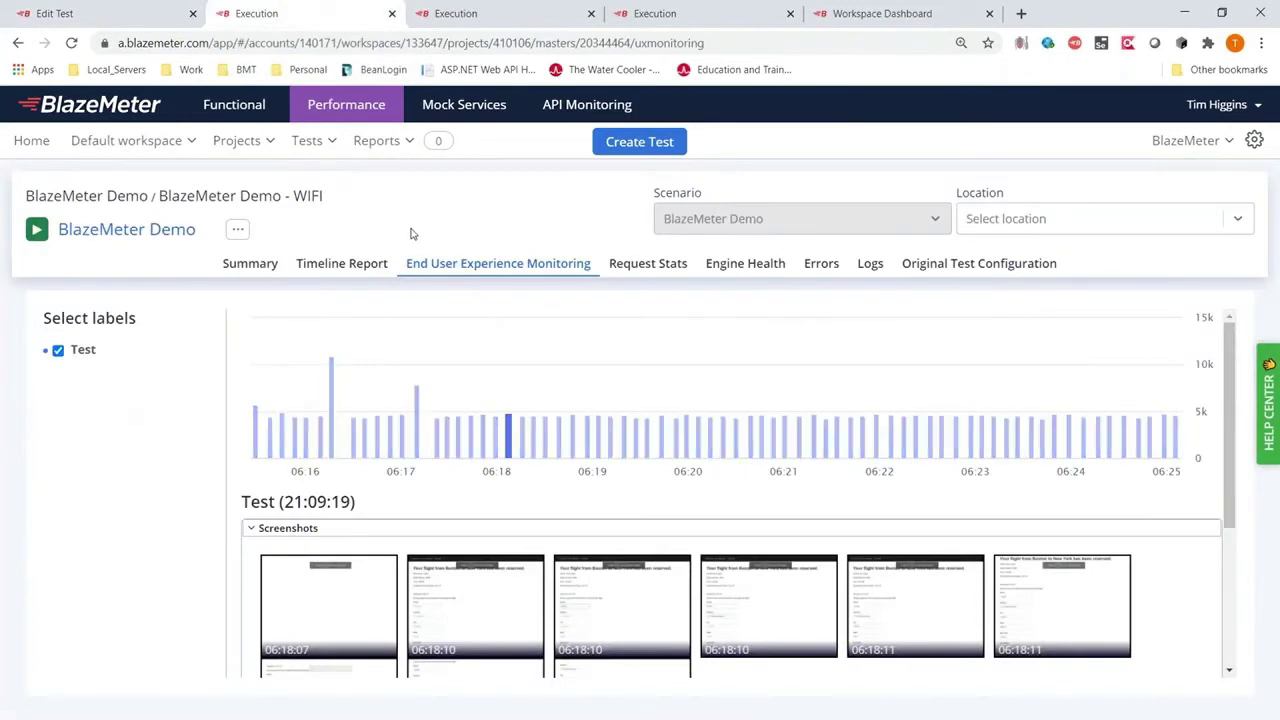
pyautogui.click(252, 263)
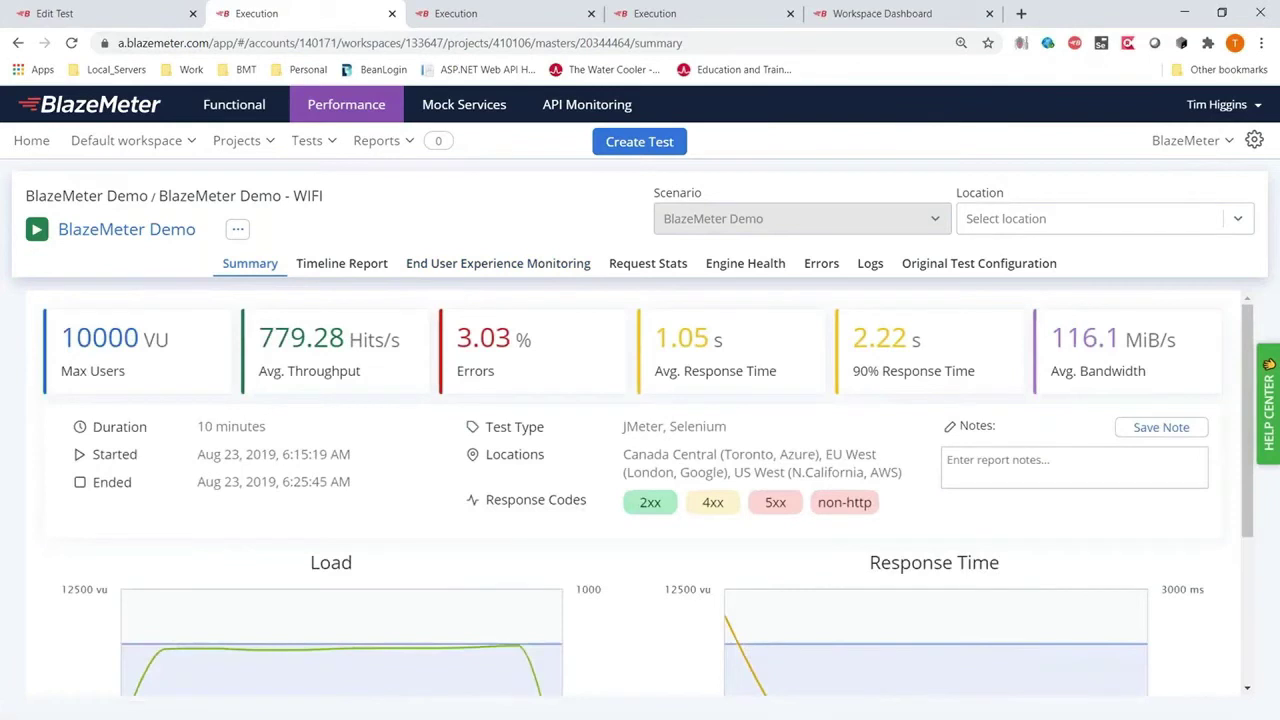
pyautogui.scroll(-5, 480, 487)
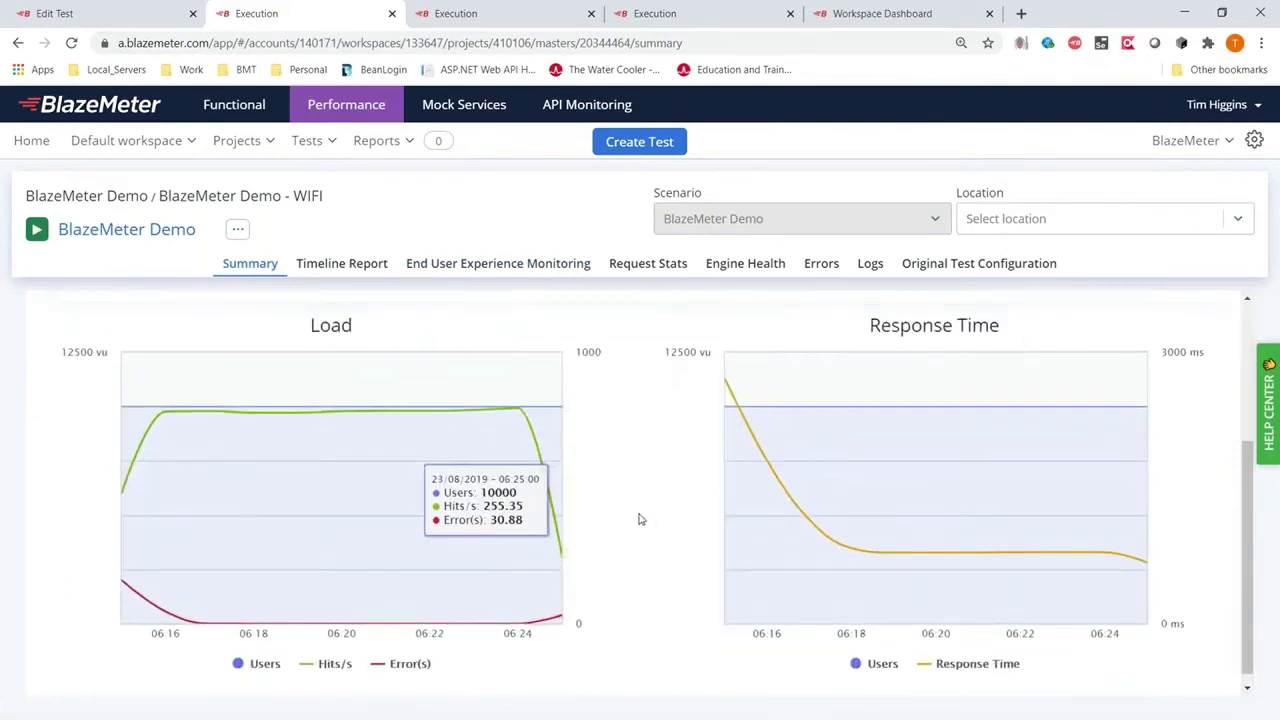
pyautogui.scroll(5, 181, 429)
pyautogui.tripleClick(110, 337)
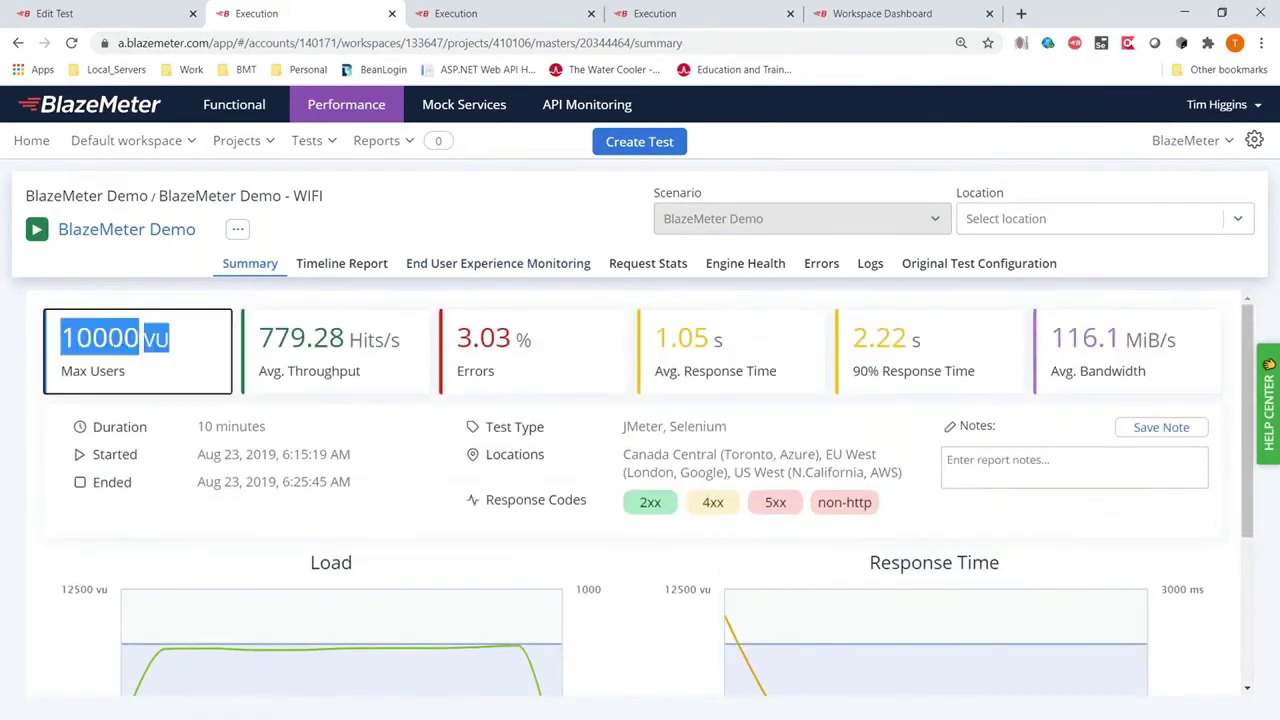
pyautogui.click(314, 316)
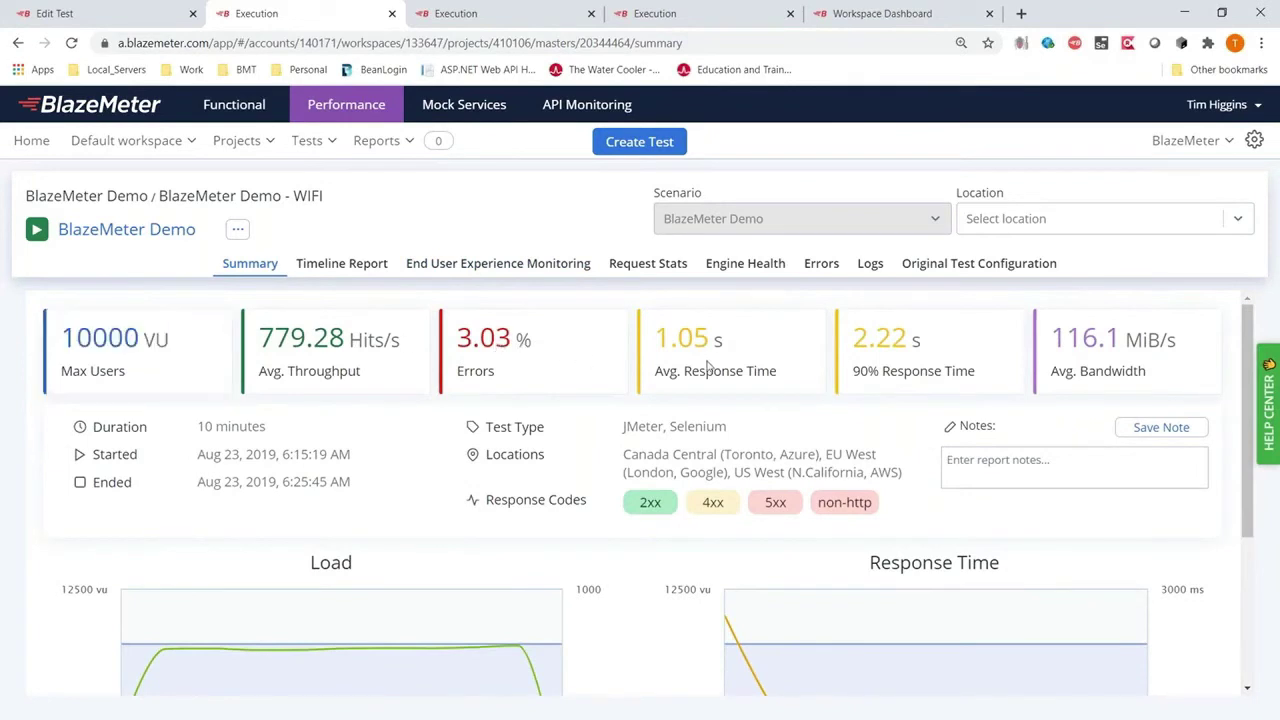
# Step: View the timeline report, and enlarge the last screenshot of the end user experience sample just before 06:18
pyautogui.click(366, 268)
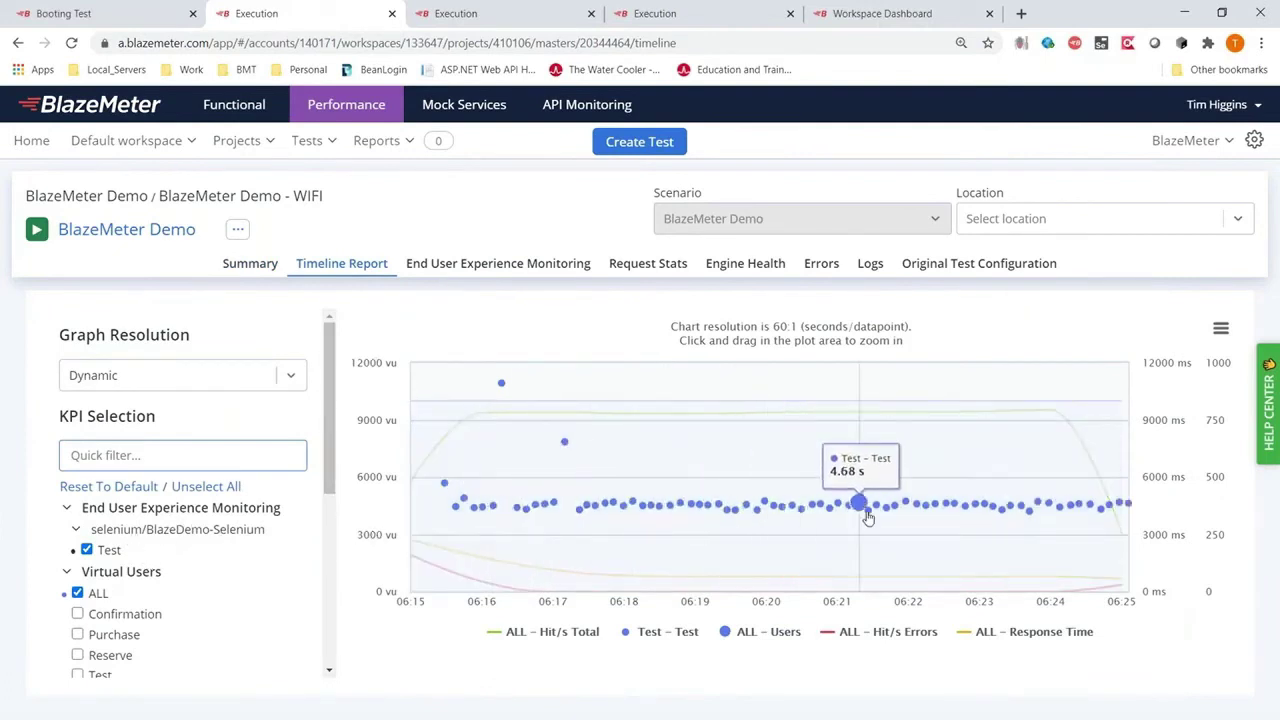
pyautogui.click(503, 265)
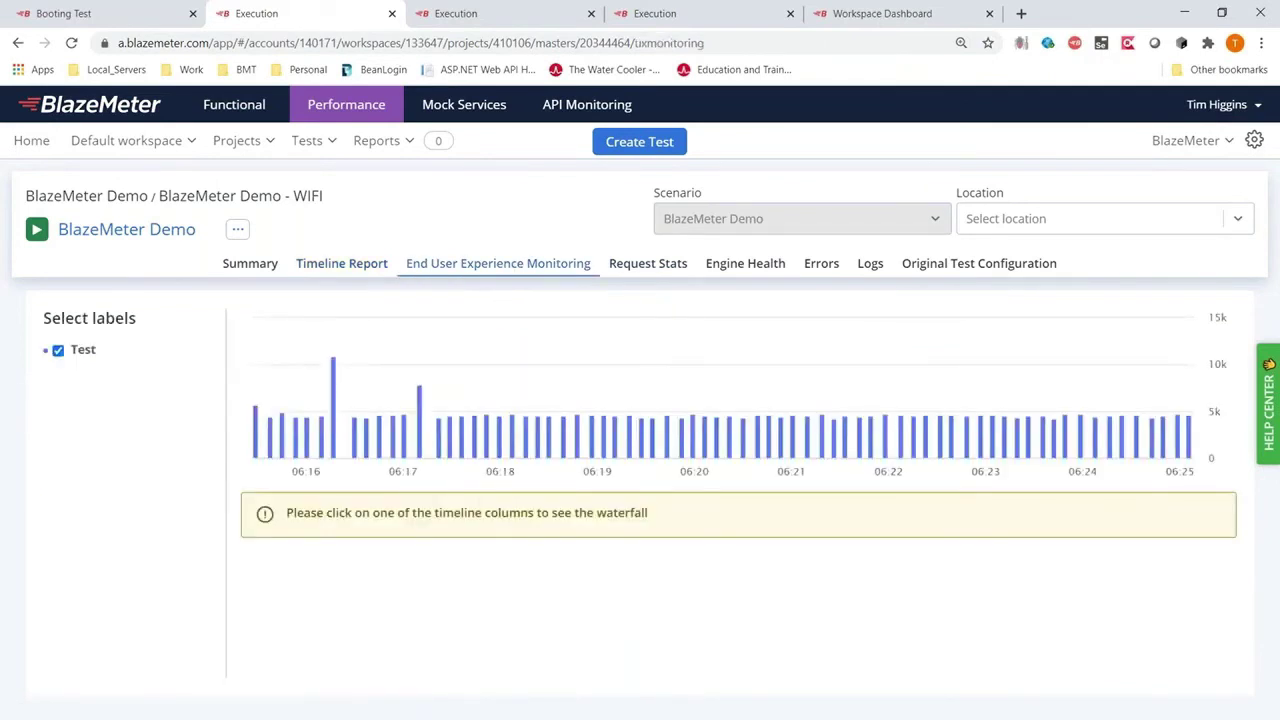
pyautogui.moveTo(486, 450)
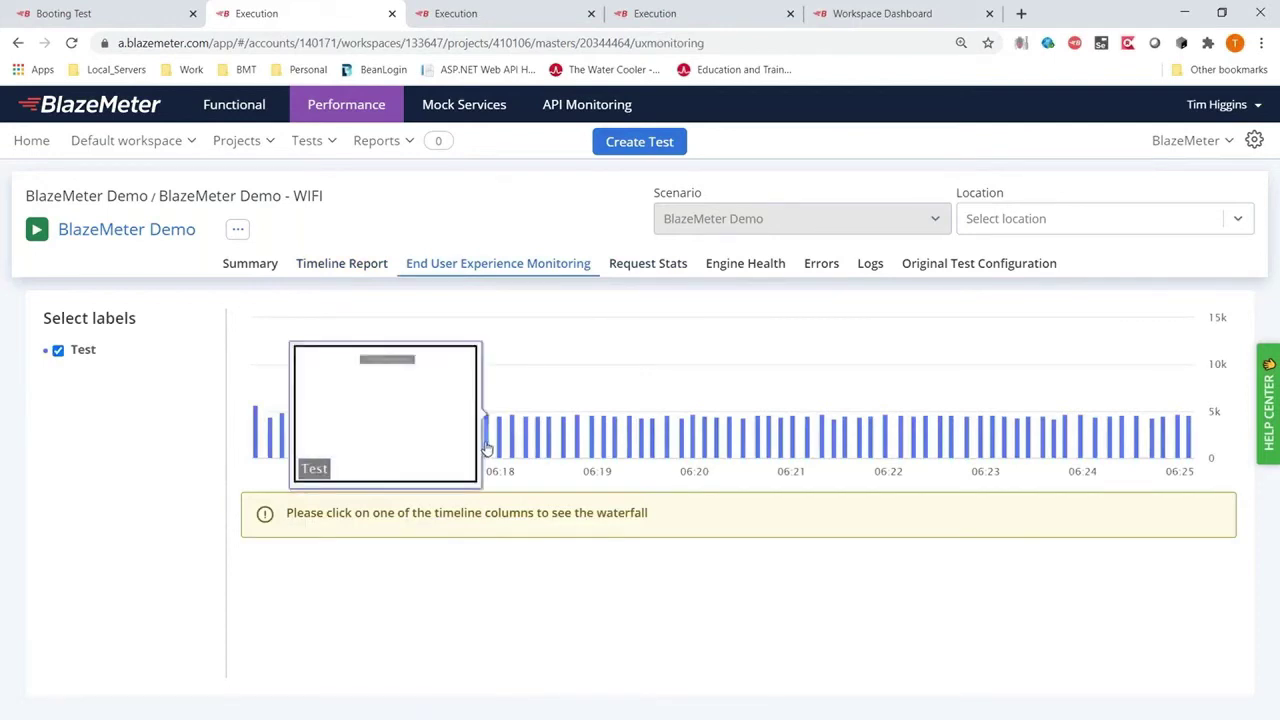
pyautogui.click(486, 450)
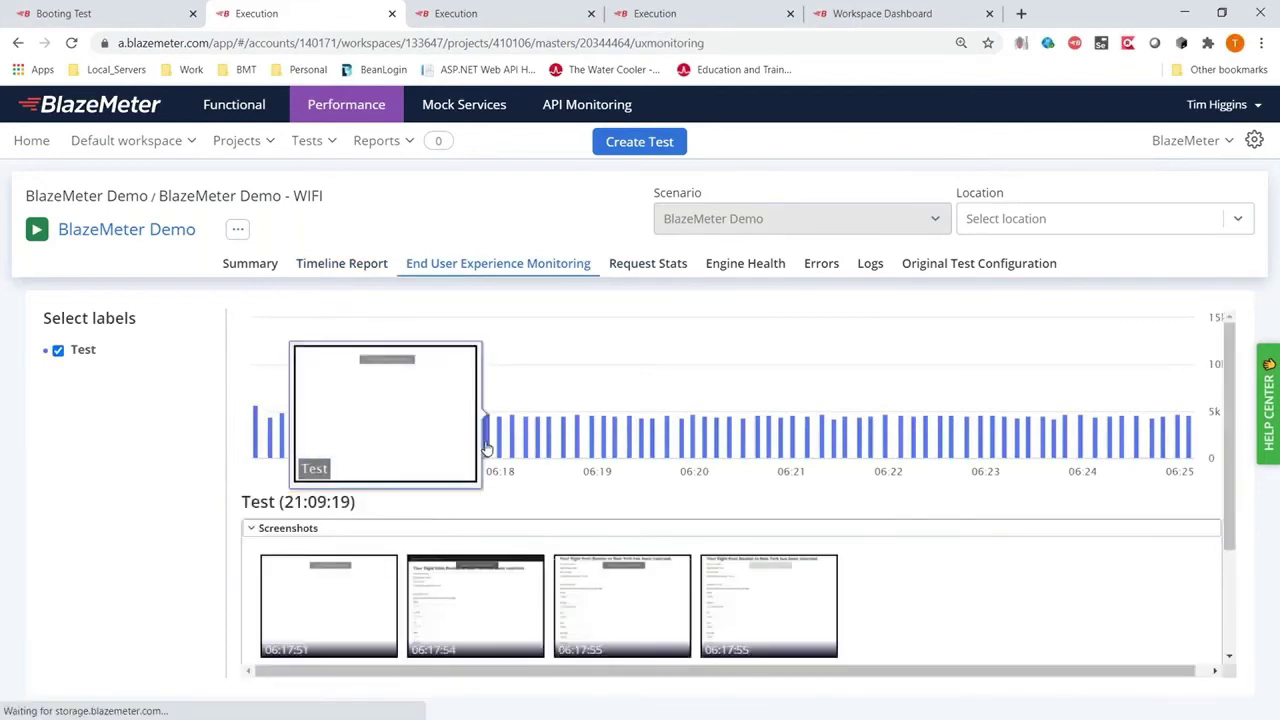
pyautogui.click(738, 601)
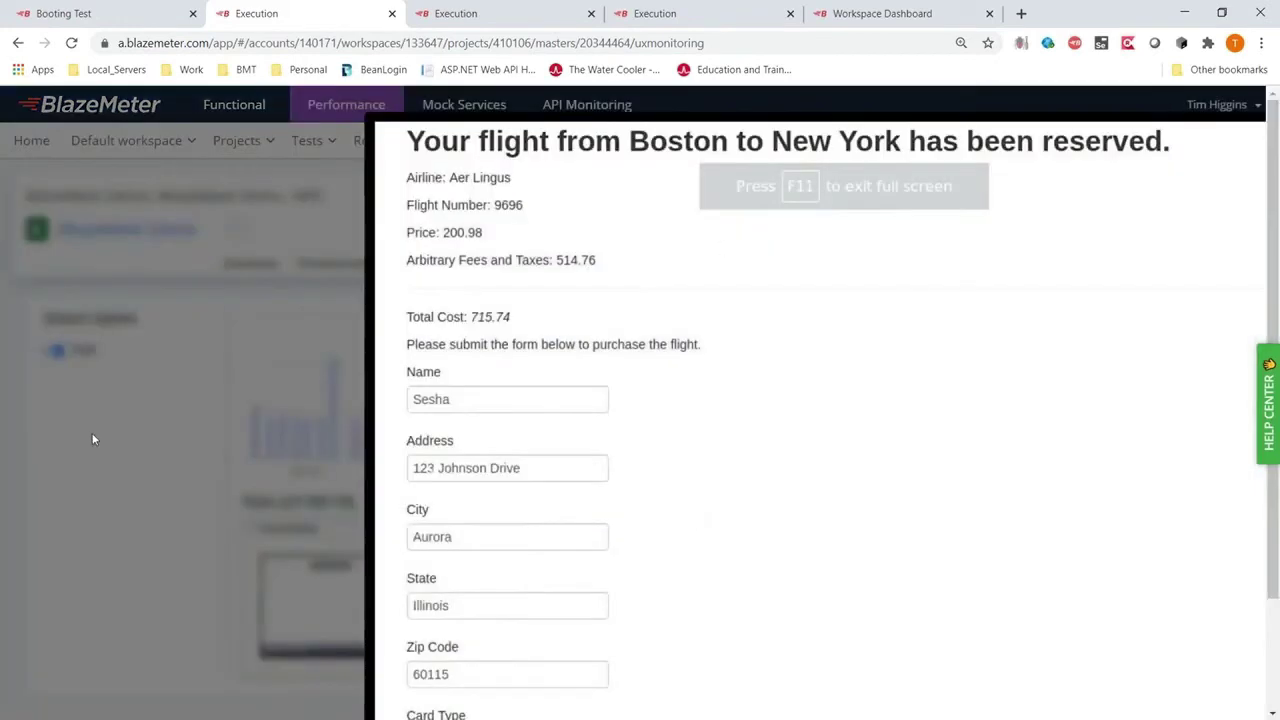
pyautogui.click(170, 467)
# Step: Examine the request waterfall of the end user experience sample recorded just before 06:18
pyautogui.scroll(-3, 400, 560)
pyautogui.scroll(-2, 398, 615)
pyautogui.scroll(-3, 398, 615)
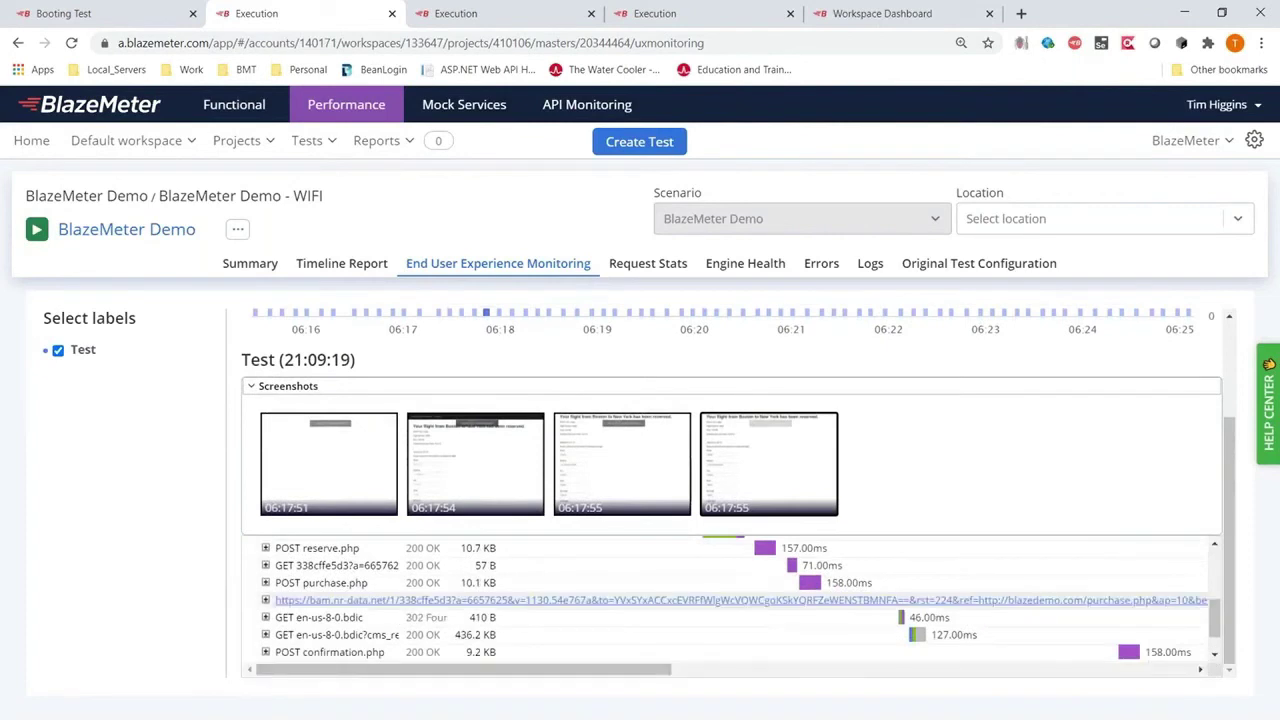
pyautogui.scroll(-2, 480, 620)
pyautogui.scroll(1, 480, 620)
pyautogui.scroll(8, 480, 640)
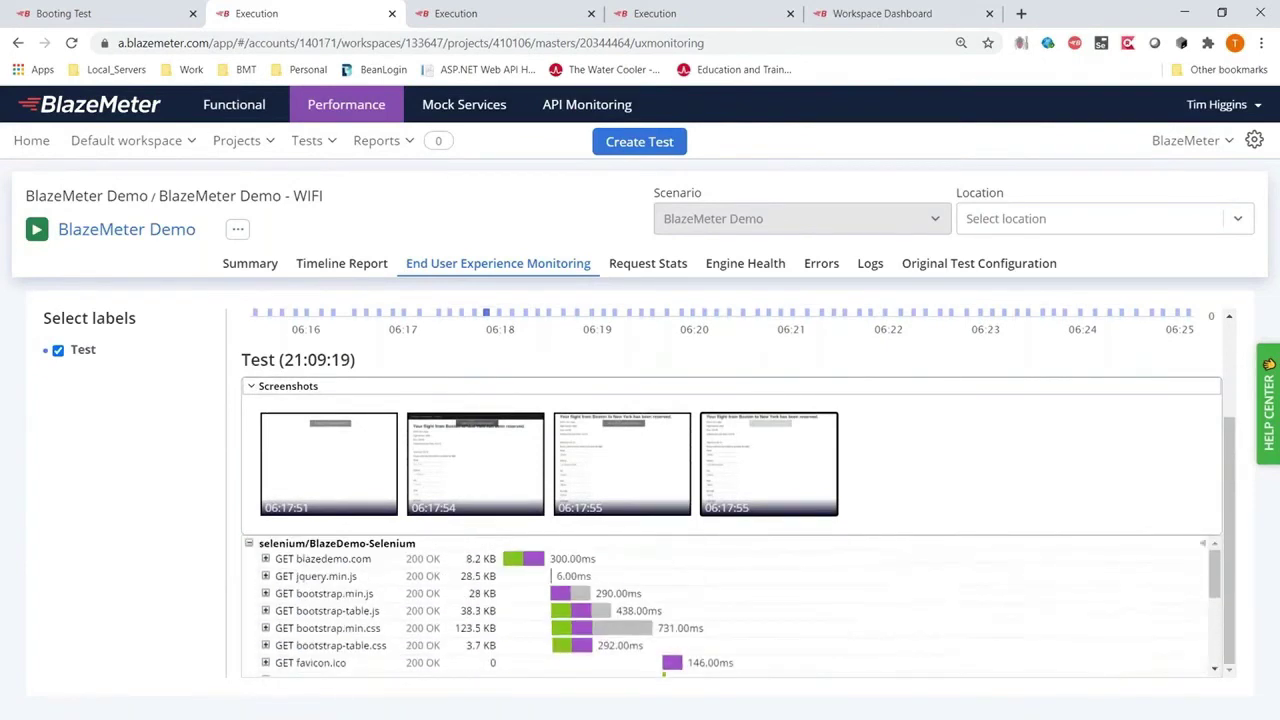
pyautogui.scroll(3, 480, 620)
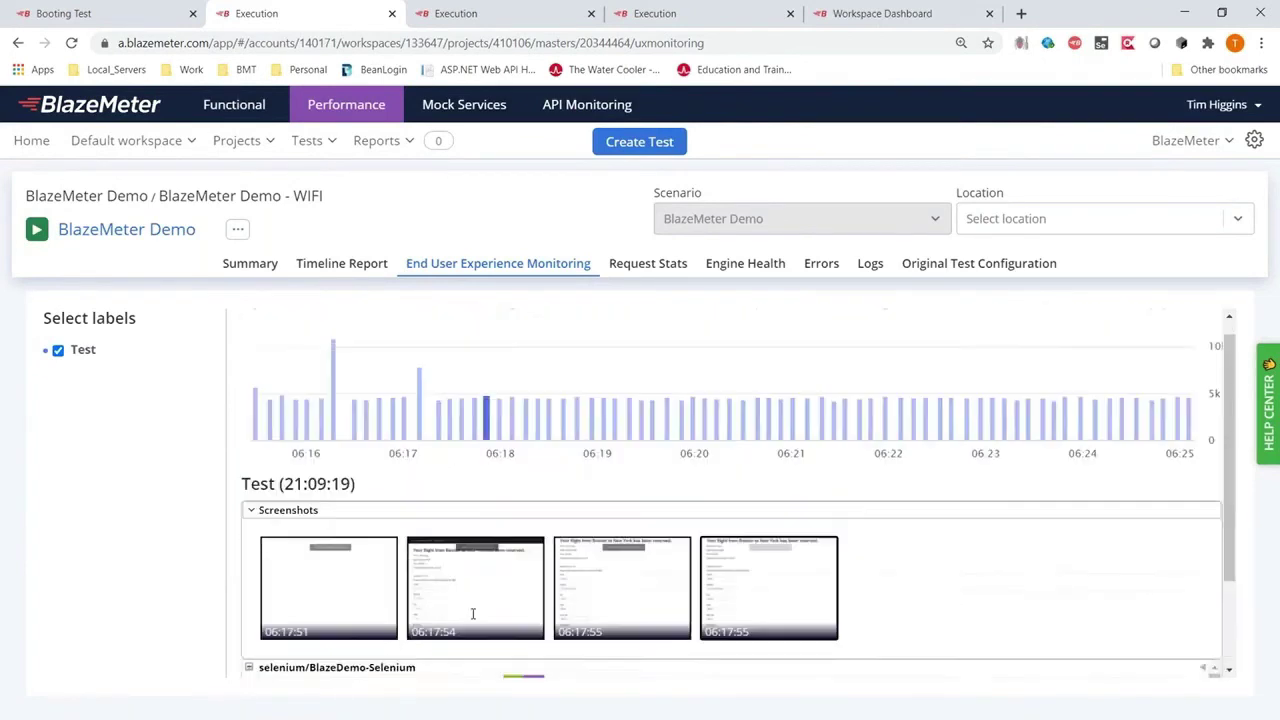
# Step: Select the slowest end user experience sample, just after 06:16, and enlarge the first screenshot in its second row
pyautogui.click(336, 390)
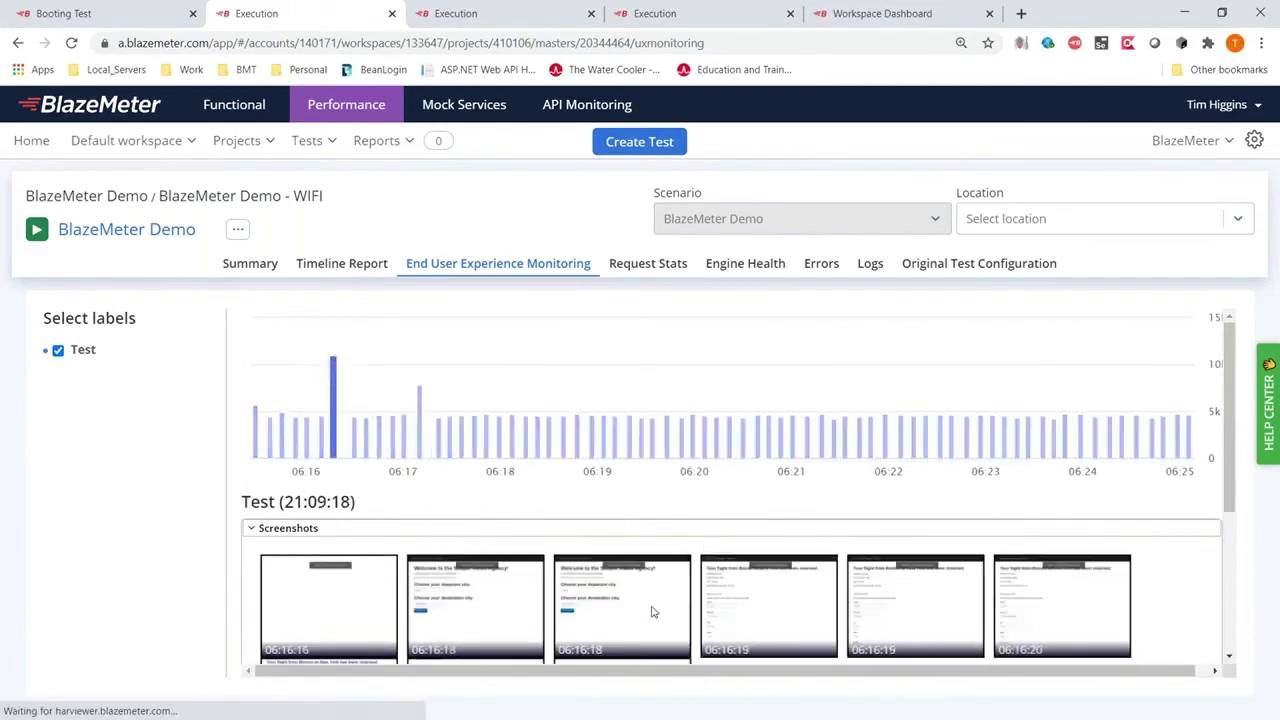
pyautogui.scroll(-3, 655, 600)
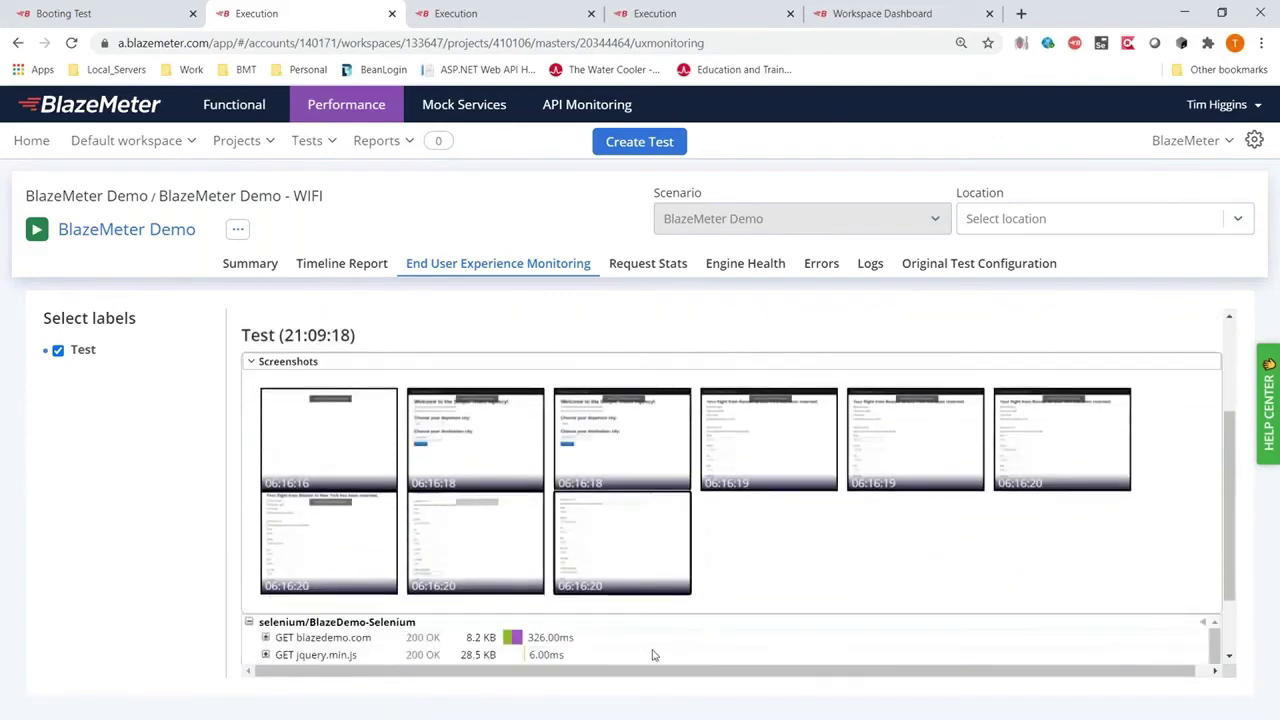
pyautogui.click(330, 560)
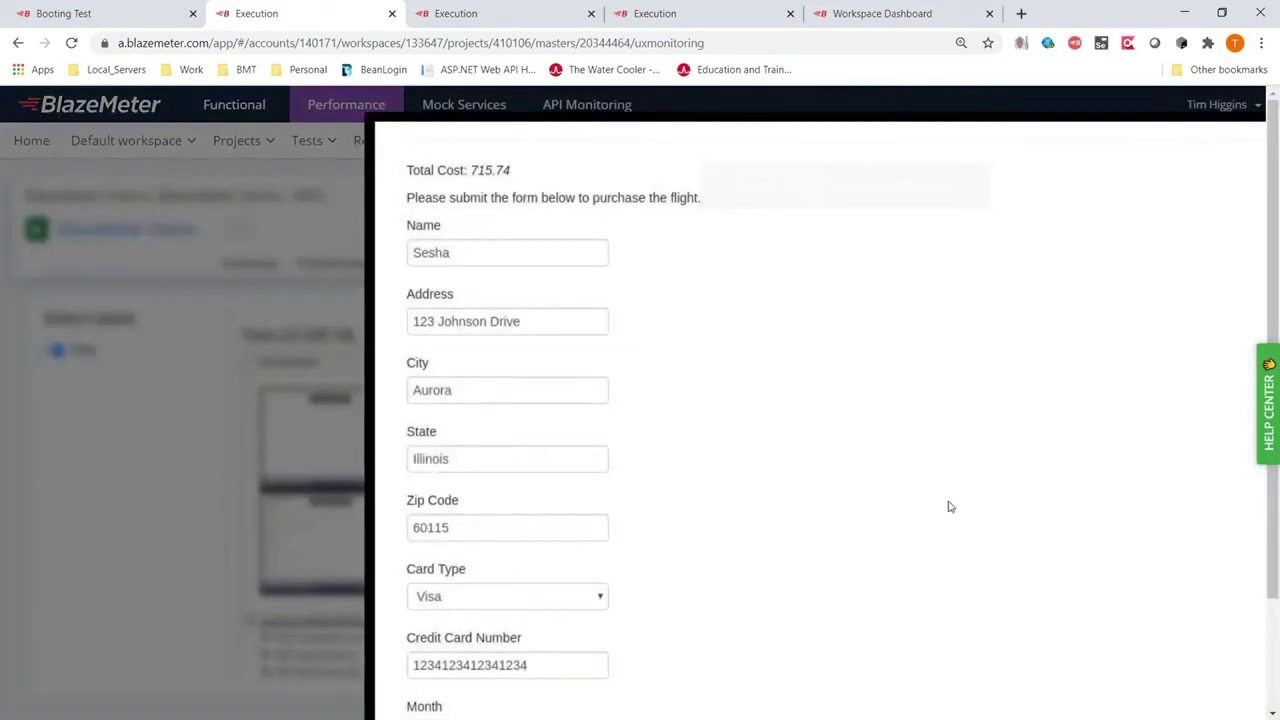
pyautogui.click(123, 501)
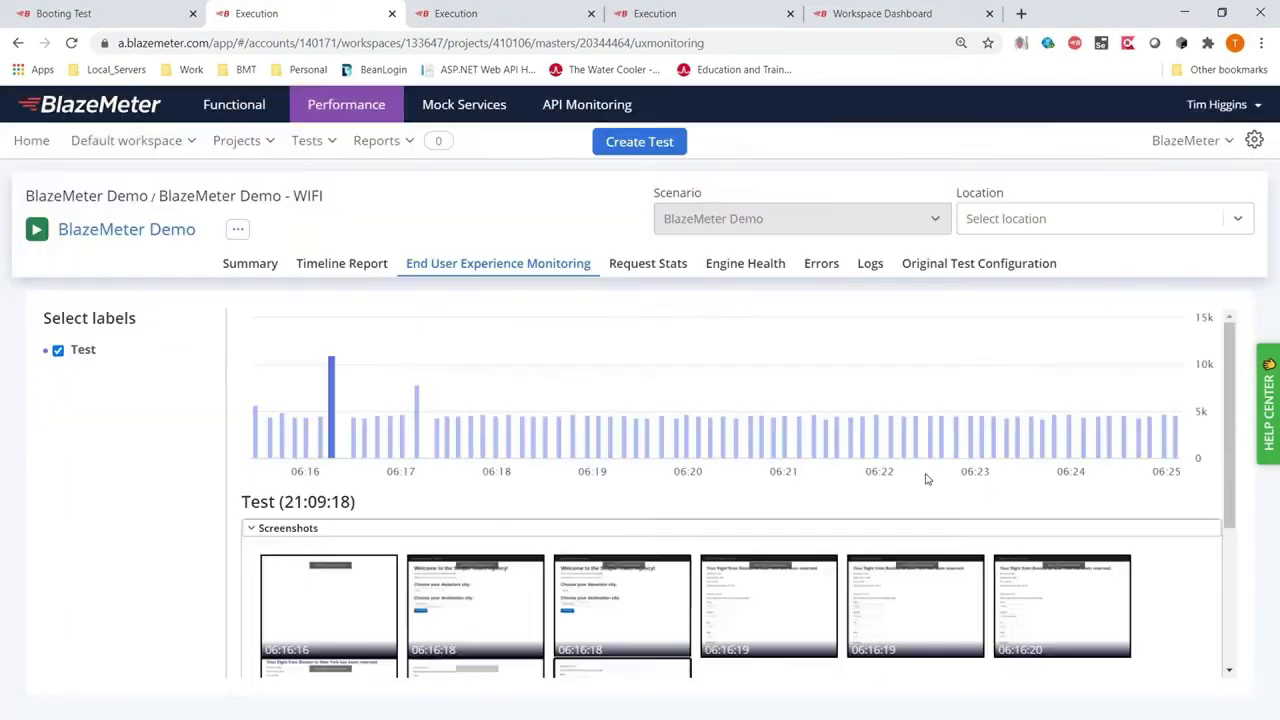
# Step: Examine the slowest sample's request waterfall from the first request down to the totals
pyautogui.scroll(-1, 603, 588)
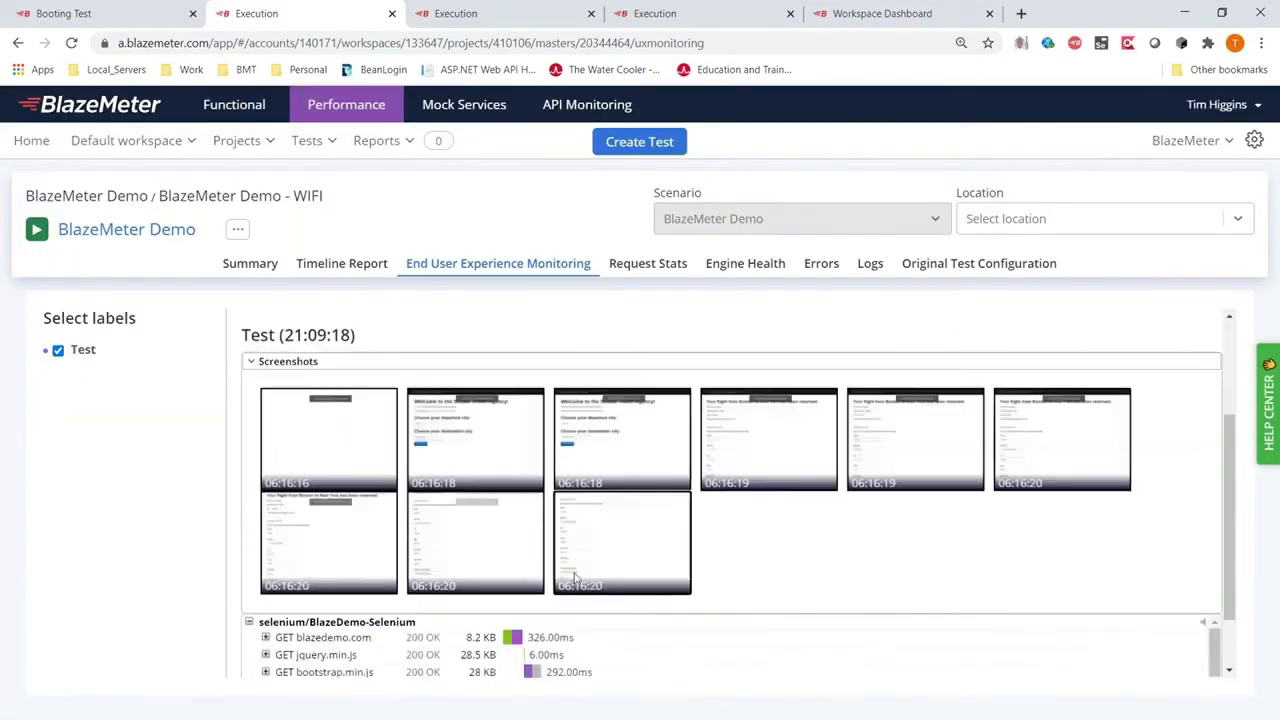
pyautogui.scroll(-1, 603, 588)
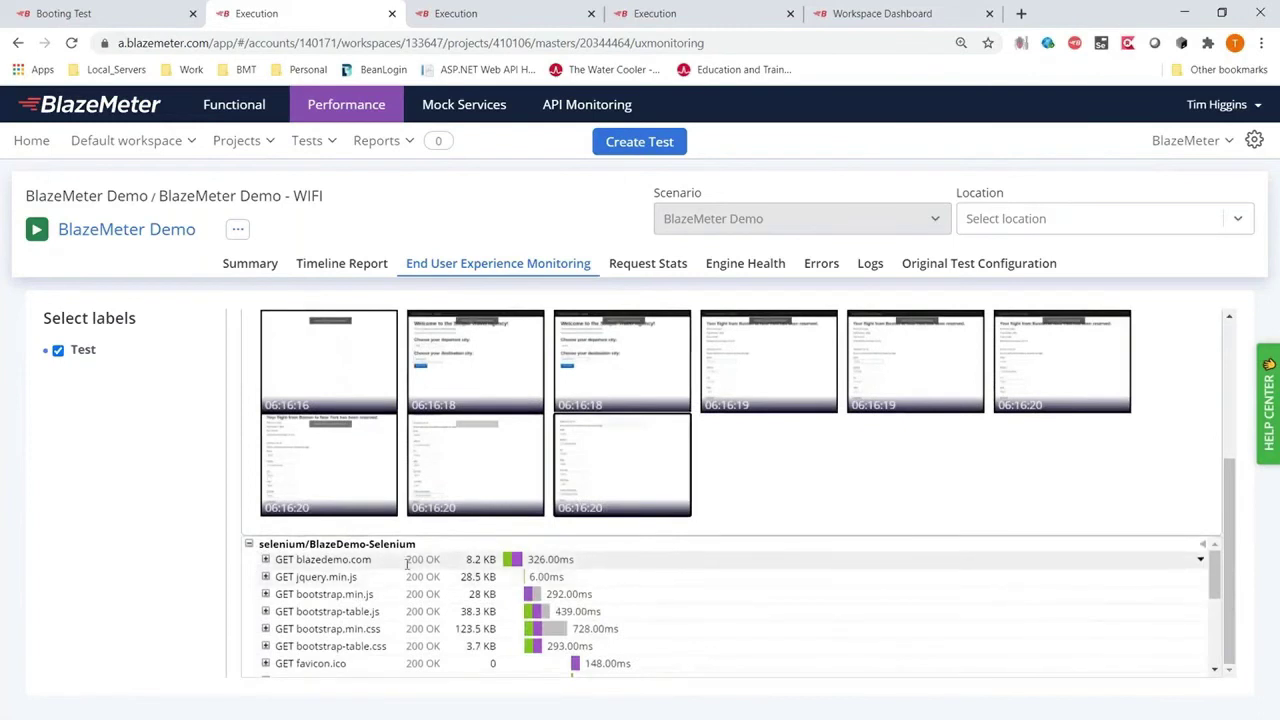
pyautogui.scroll(-5, 407, 563)
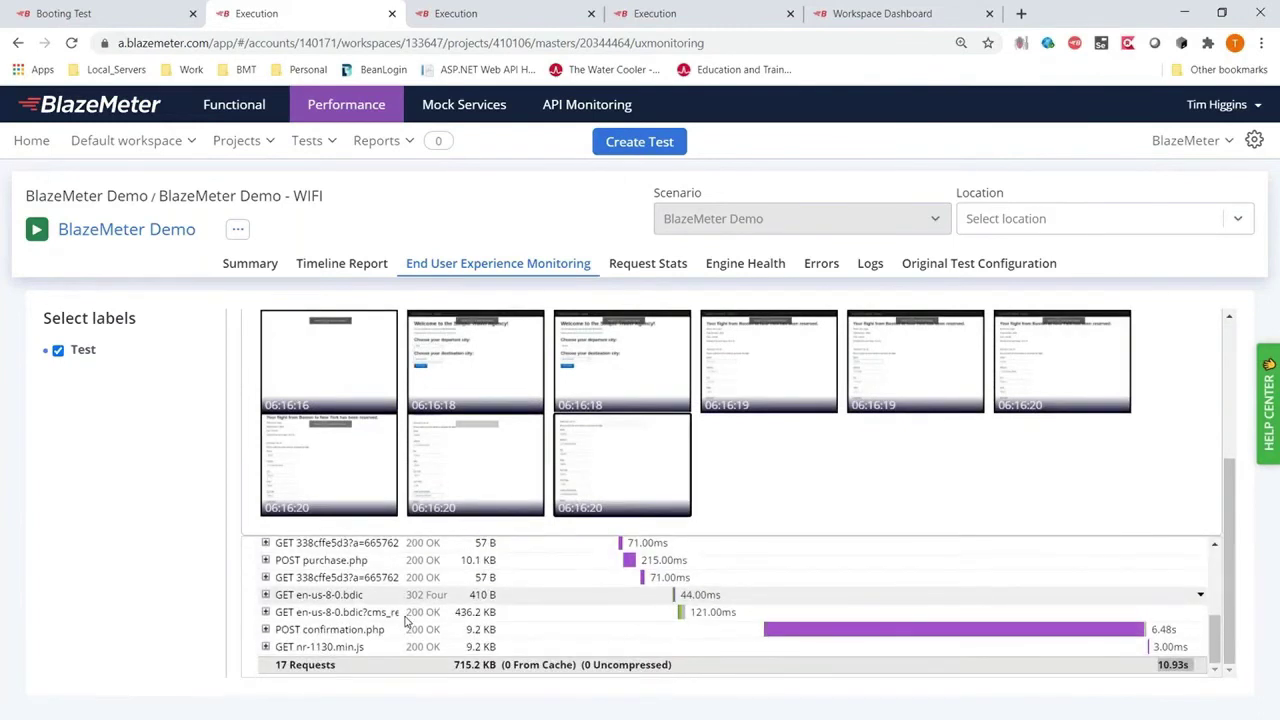
pyautogui.scroll(5, 407, 620)
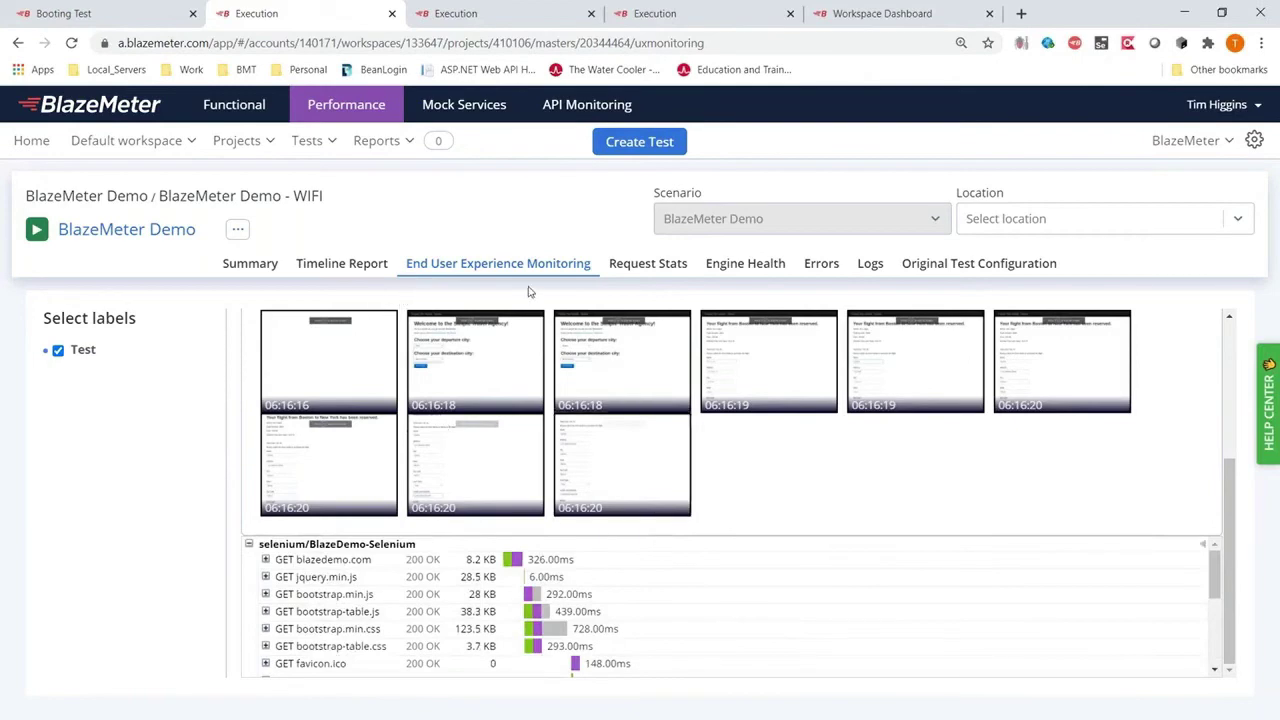
# Step: Download the BlazeMeter Demo request statistics as a CSV file, and check the exported data in Excel before closing it
pyautogui.click(643, 268)
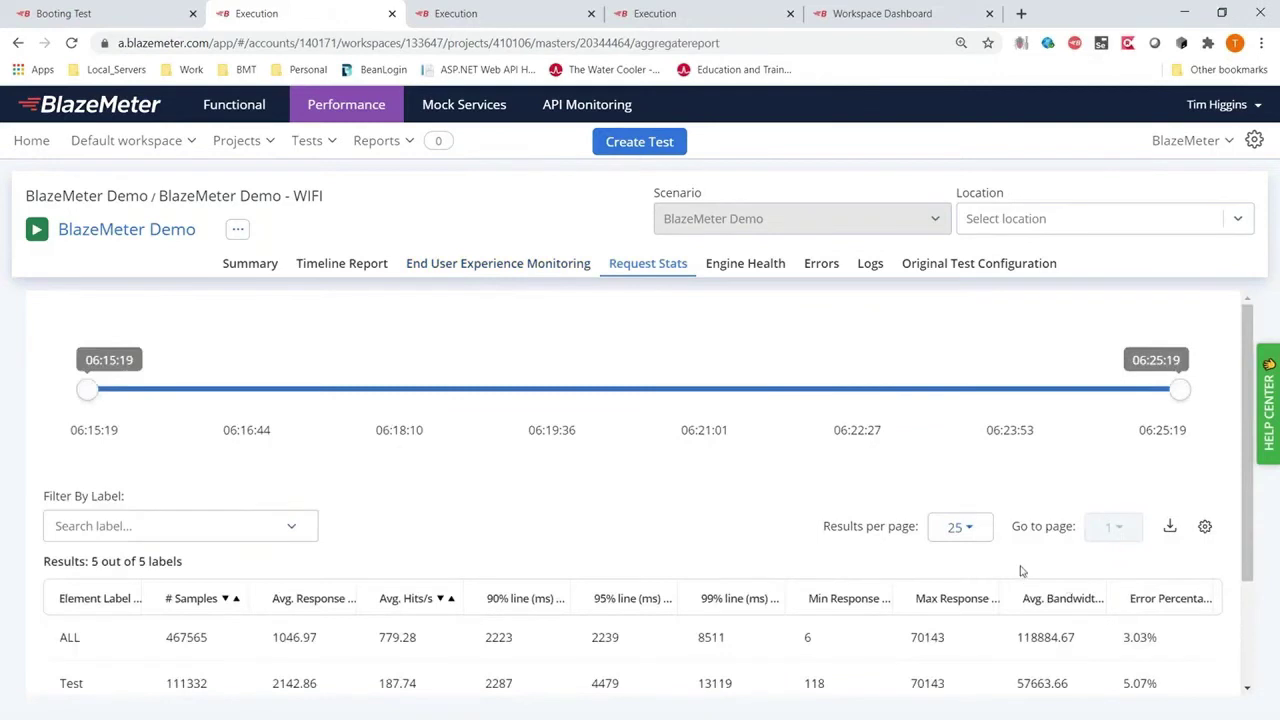
pyautogui.scroll(-3, 1024, 566)
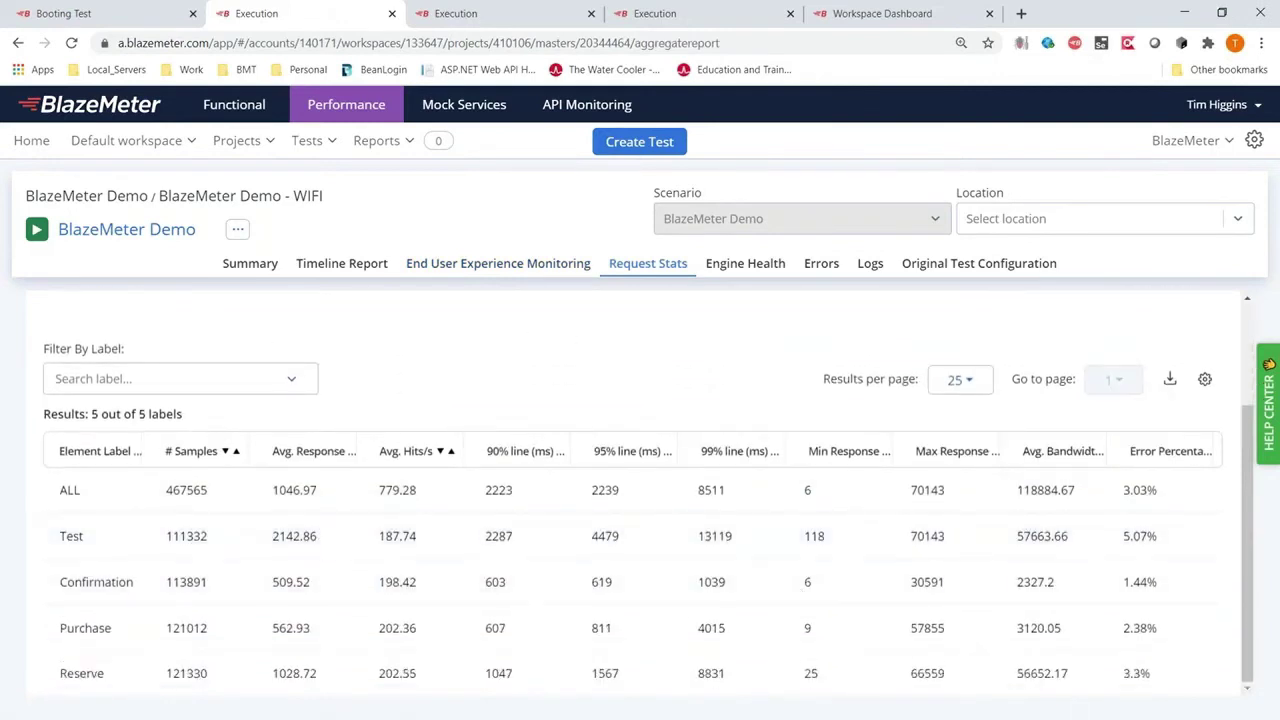
pyautogui.click(1169, 377)
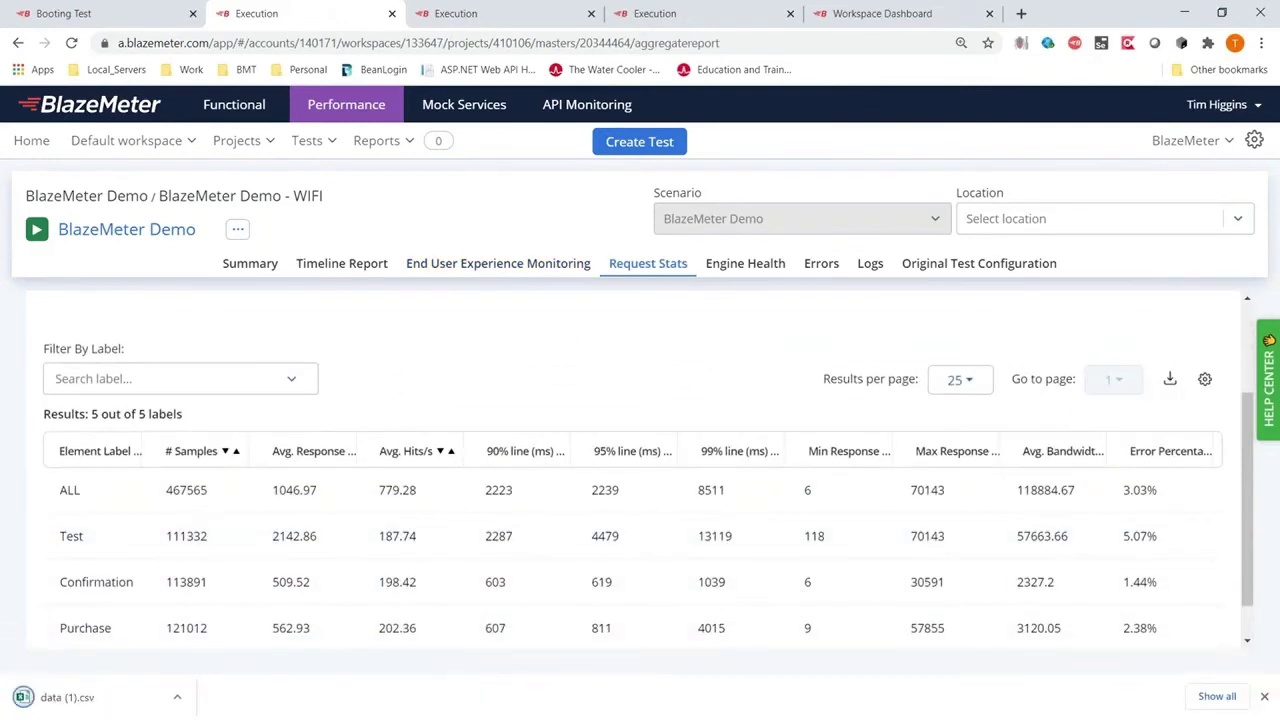
pyautogui.click(78, 697)
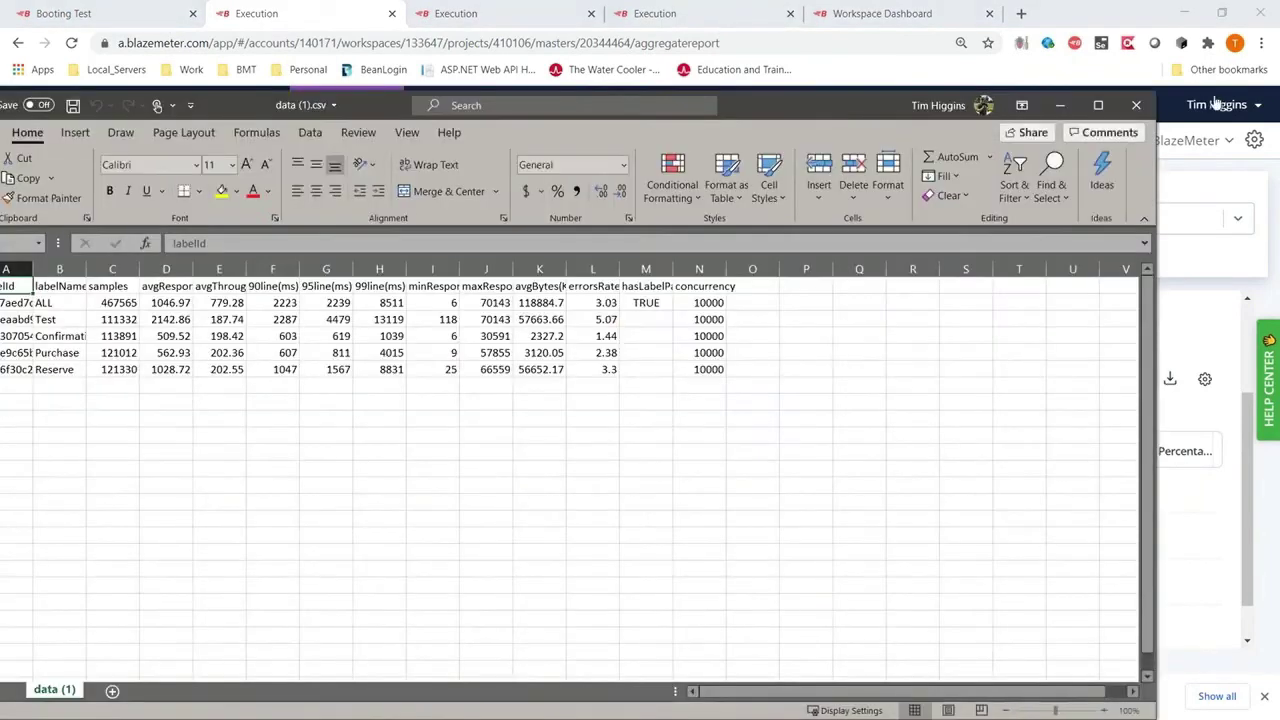
pyautogui.click(1136, 105)
pyautogui.click(638, 387)
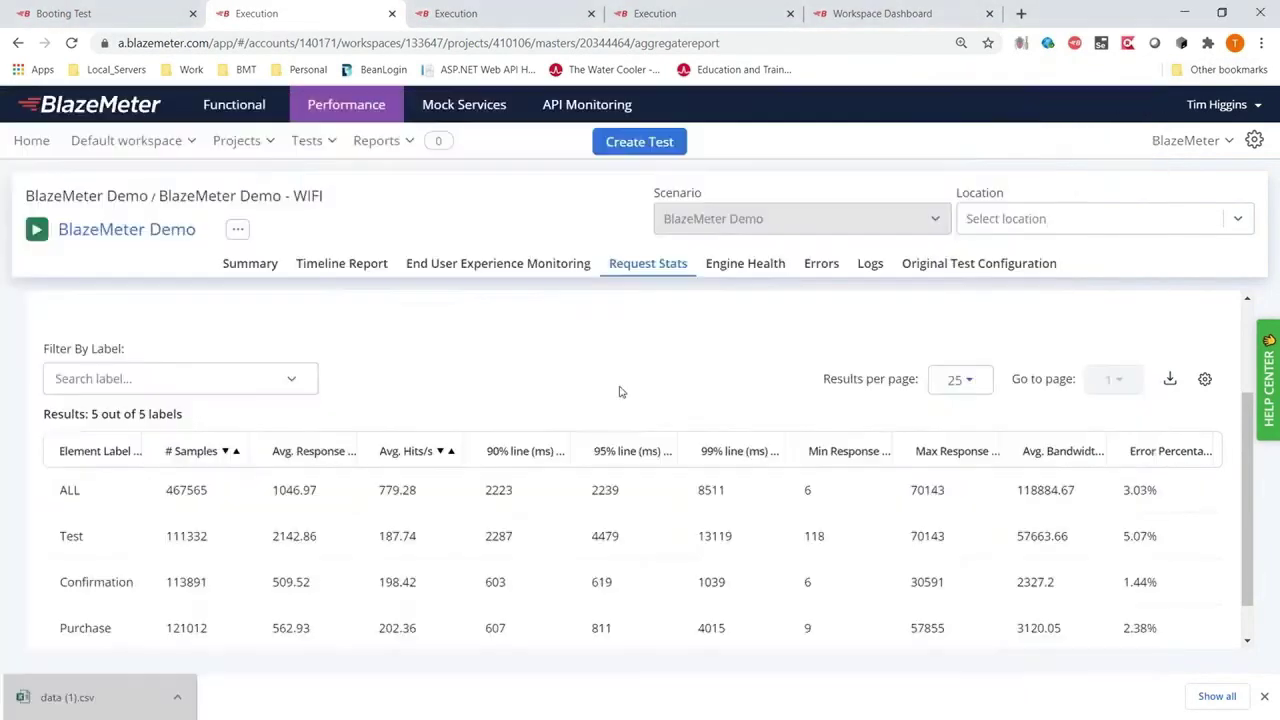
pyautogui.moveTo(92, 392)
pyautogui.mouseDown()
pyautogui.moveTo(314, 390)
pyautogui.moveTo(86, 392)
pyautogui.mouseUp()
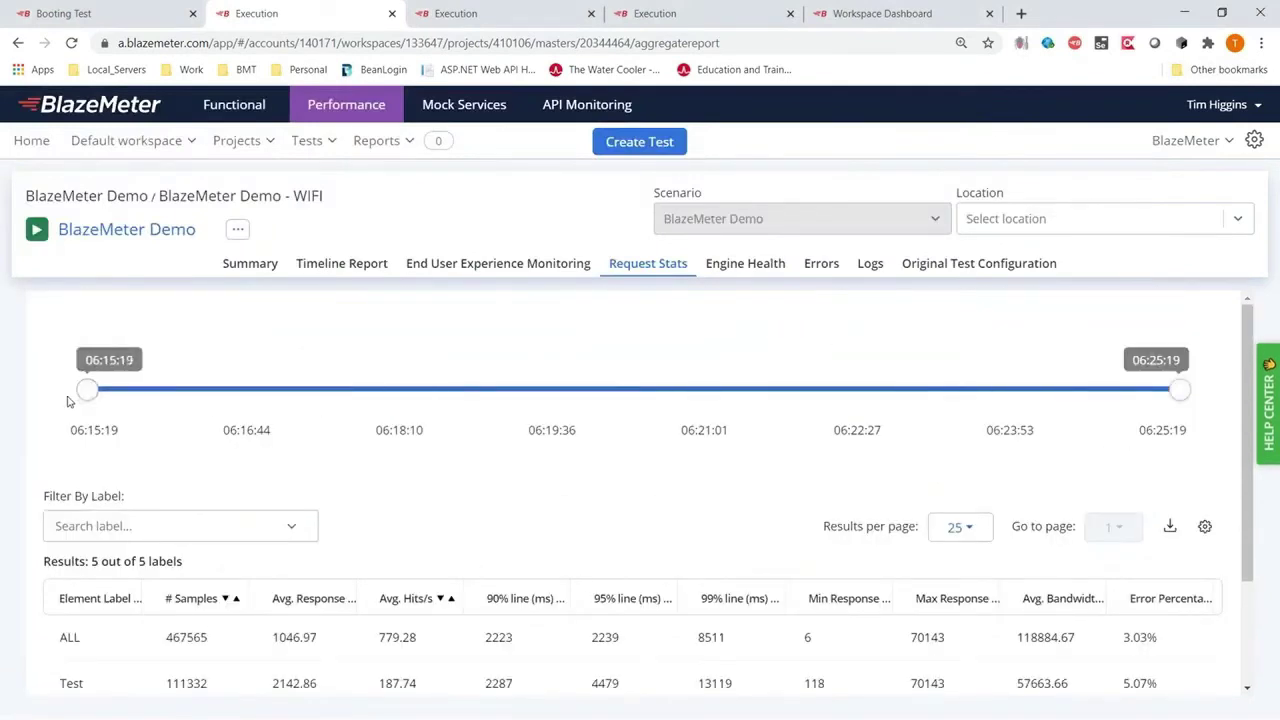
# Step: Review the engine health chart of the BlazeMeter Demo execution and its errors report grouped by label
pyautogui.click(778, 263)
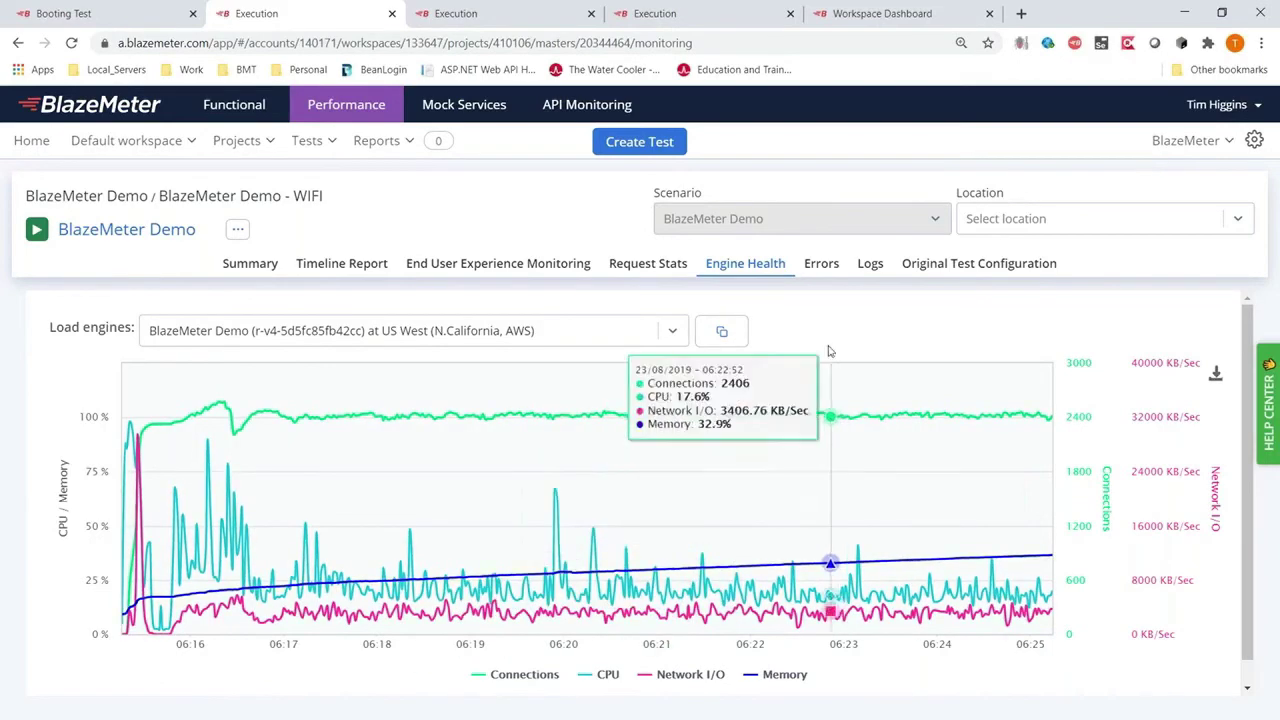
pyautogui.click(822, 266)
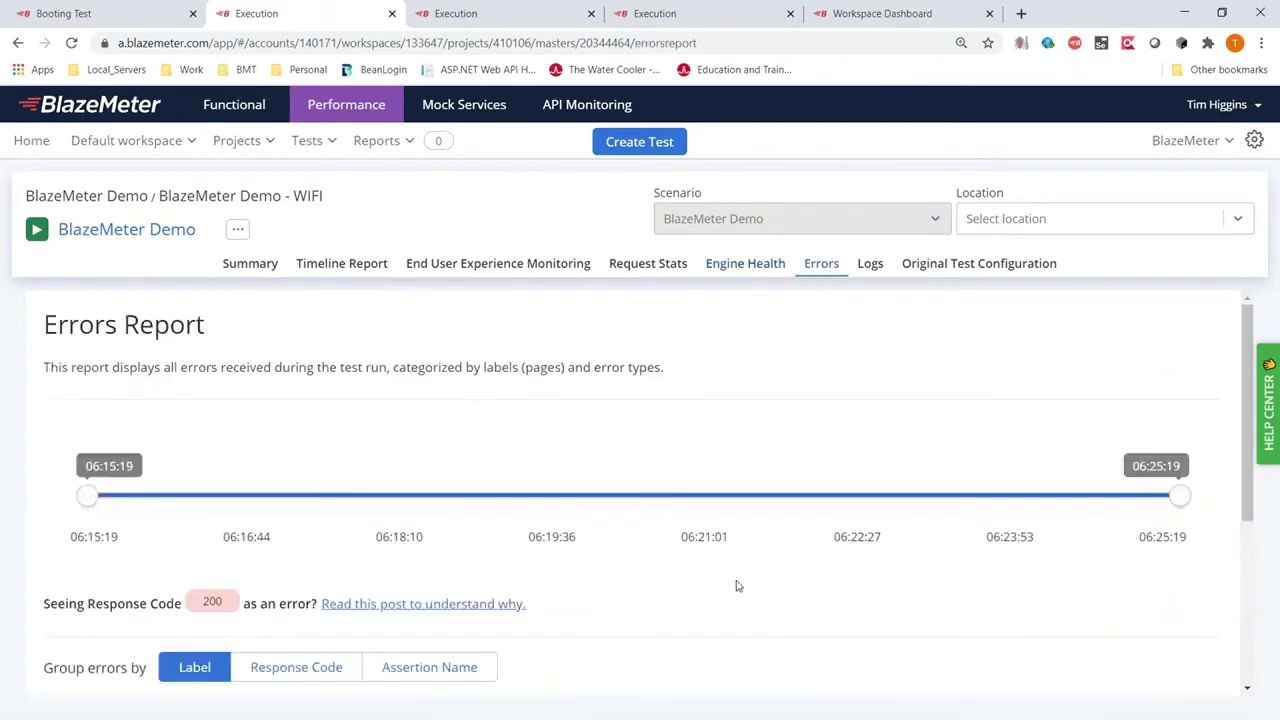
pyautogui.scroll(-2, 735, 586)
pyautogui.scroll(-1, 737, 586)
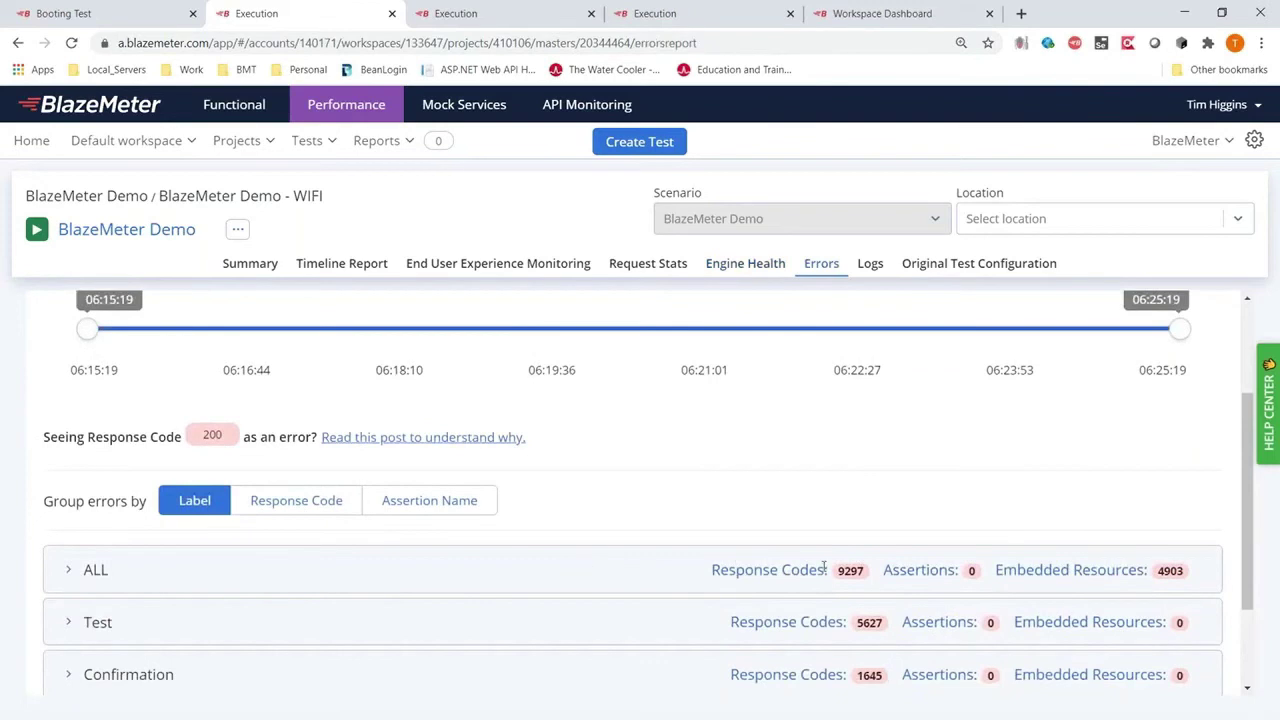
pyautogui.scroll(-1, 1140, 612)
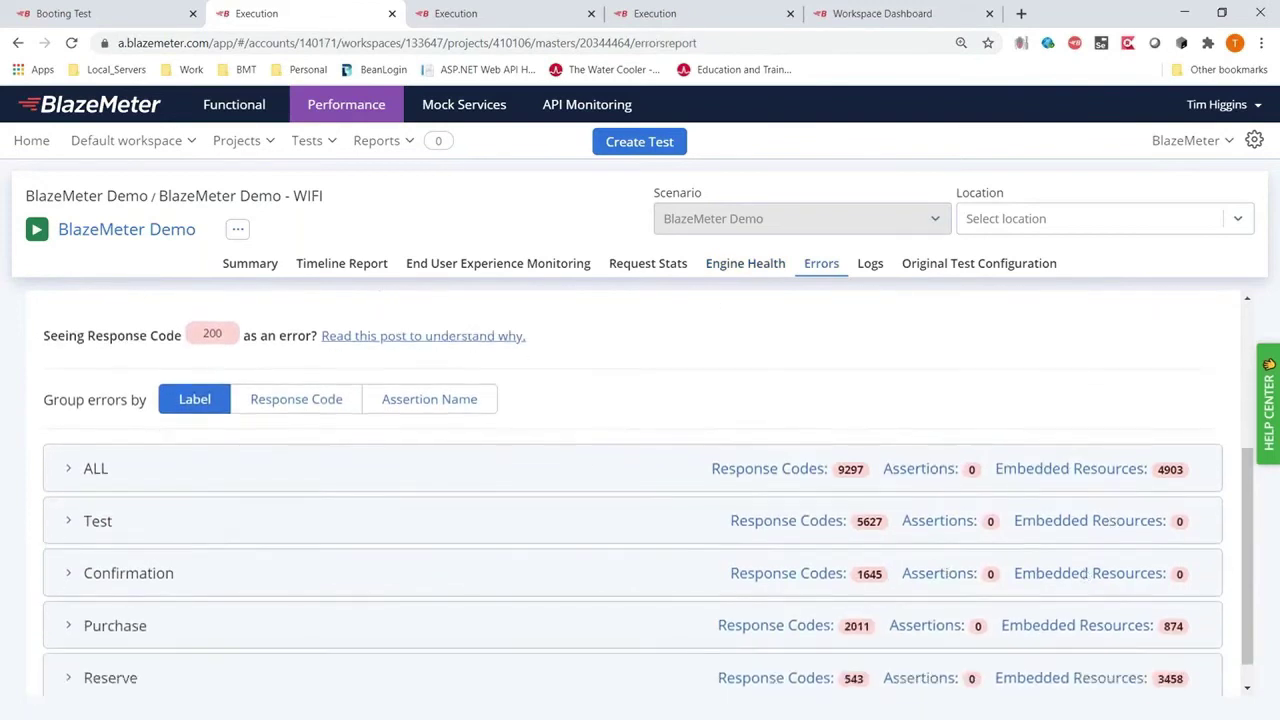
pyautogui.scroll(2, 420, 643)
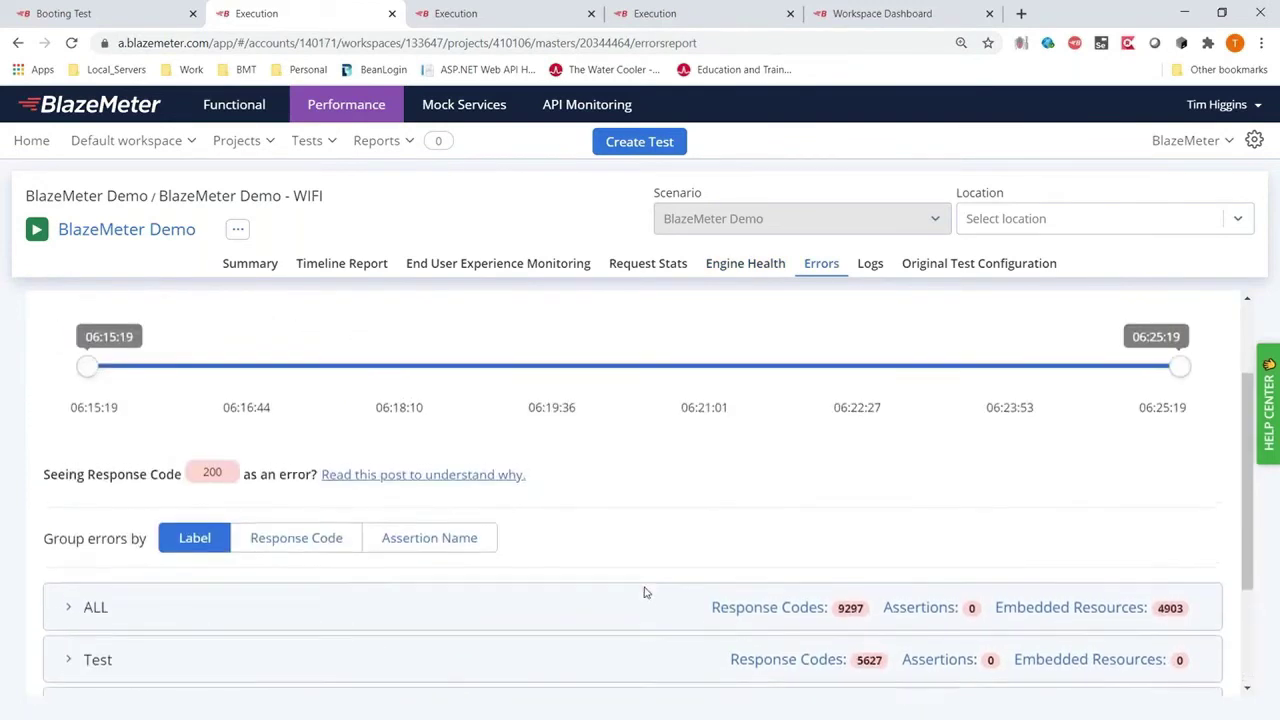
pyautogui.scroll(2, 643, 591)
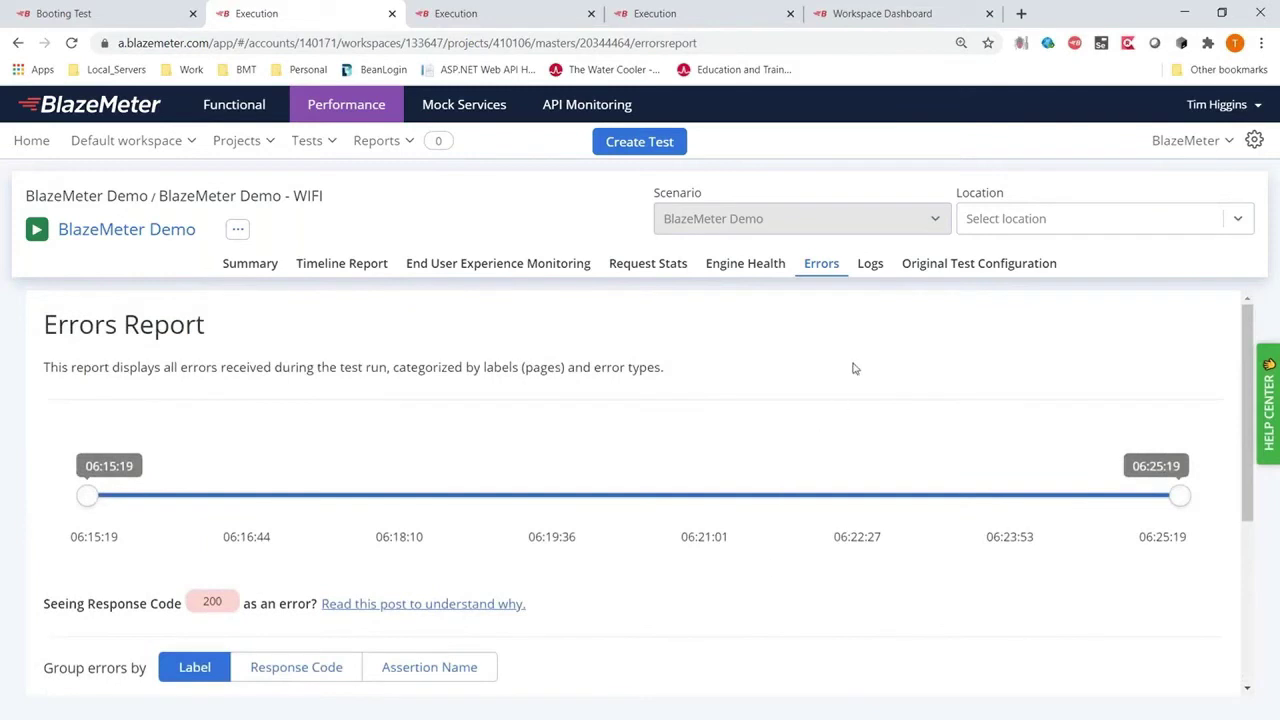
# Step: Check the BlazeMeter Demo execution's logs, and switch to the logs of the NewRelicMedSiteProd execution
pyautogui.click(869, 264)
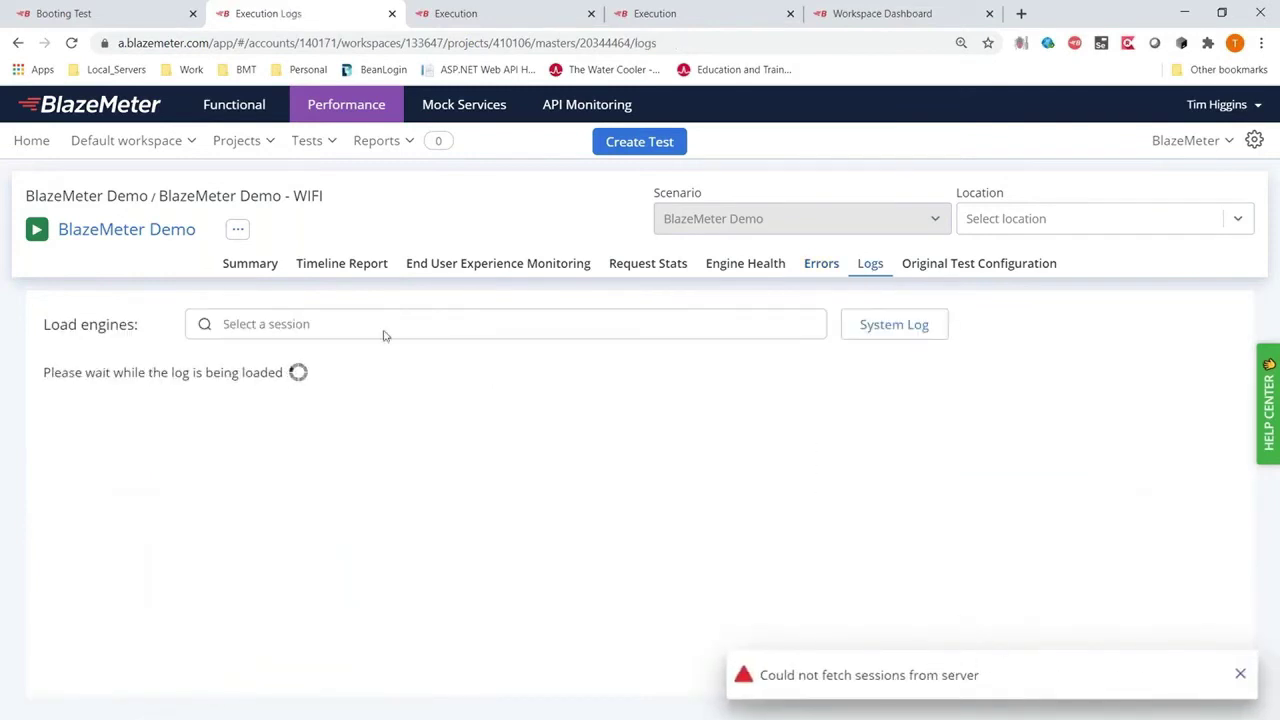
pyautogui.click(530, 16)
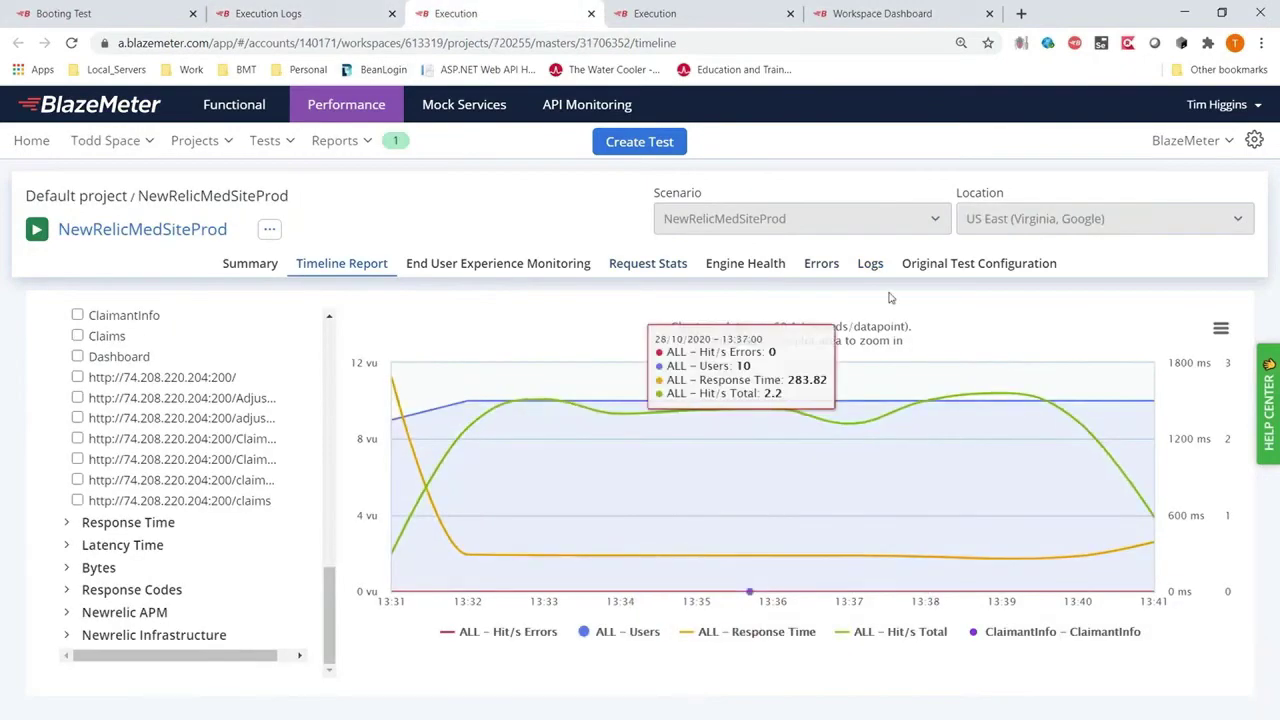
pyautogui.click(869, 265)
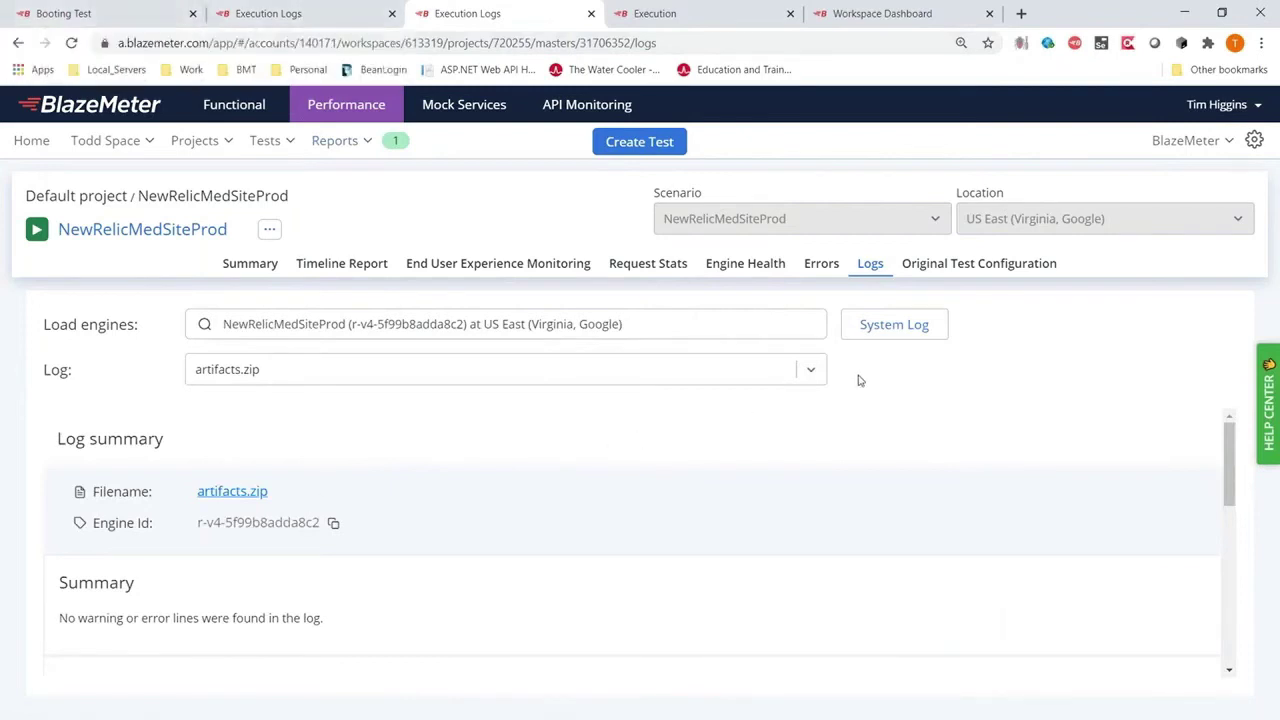
# Step: Check the errors report of the NewRelicMedSiteProd execution, and return to its artifacts.zip log summary
pyautogui.click(826, 266)
pyautogui.scroll(-1, 766, 520)
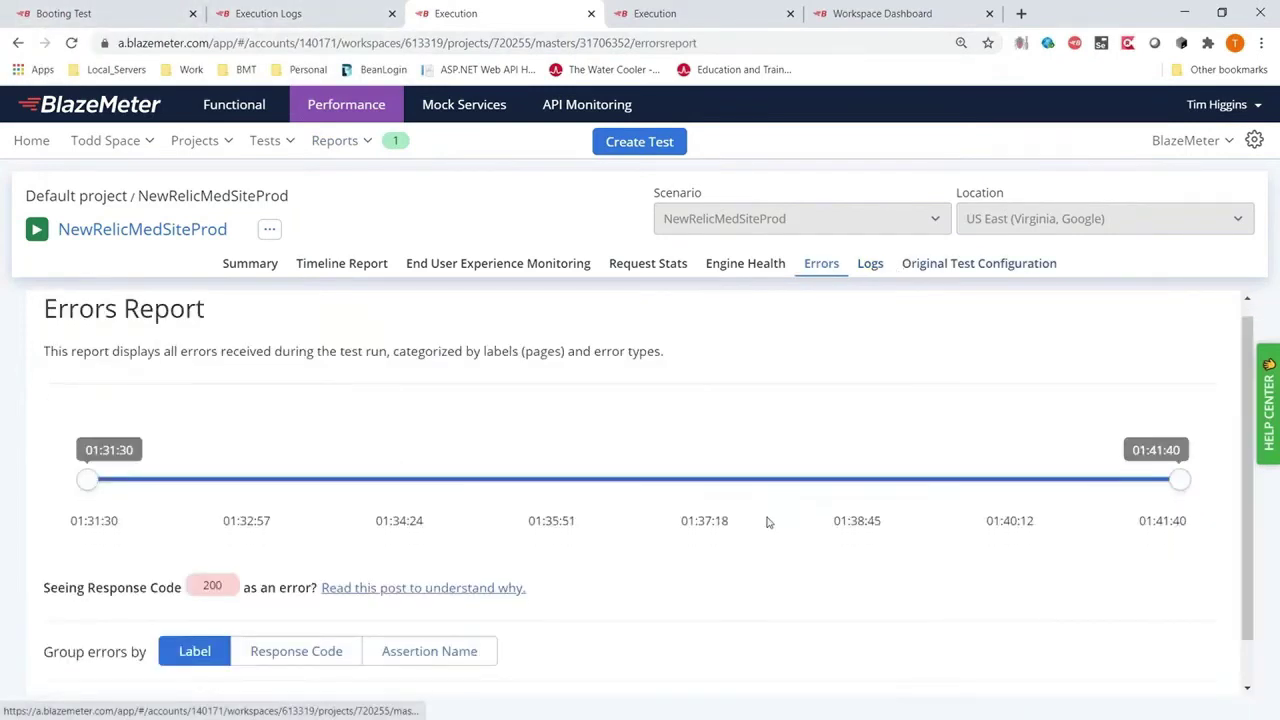
pyautogui.scroll(1, 700, 562)
pyautogui.scroll(-1, 580, 557)
pyautogui.moveTo(252, 660); pyautogui.dragTo(45, 660)
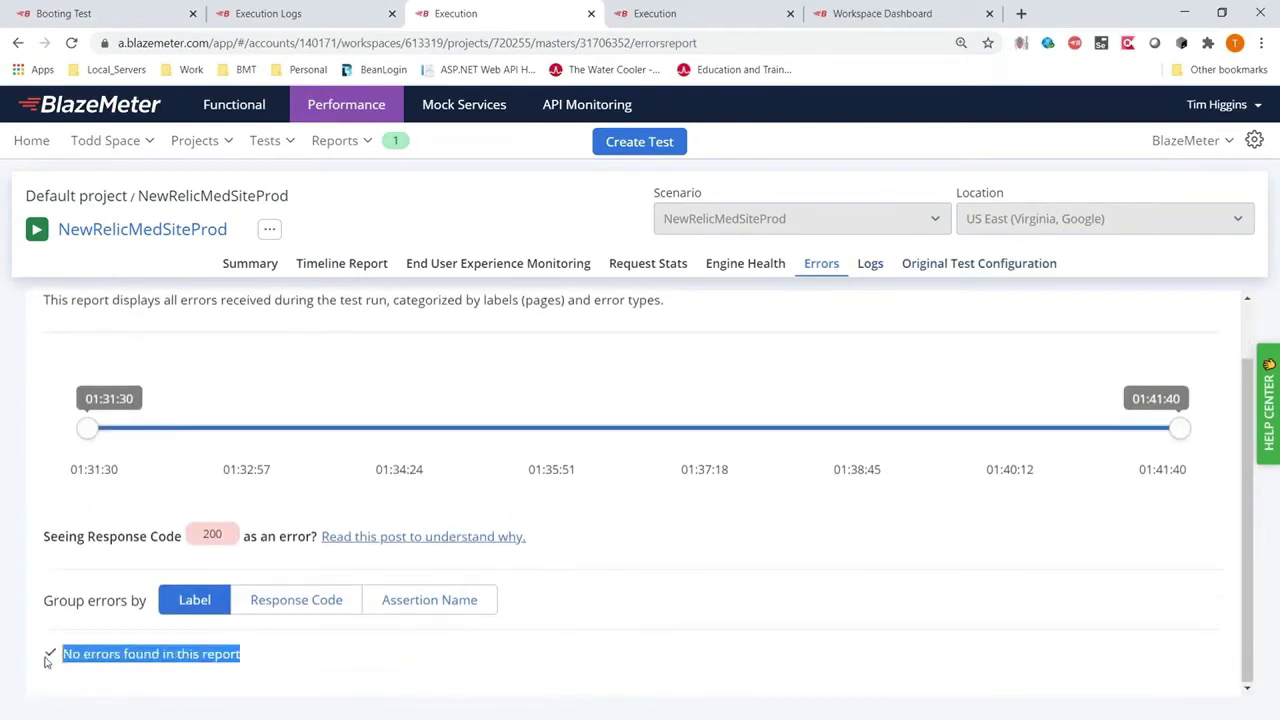
pyautogui.scroll(1, 786, 484)
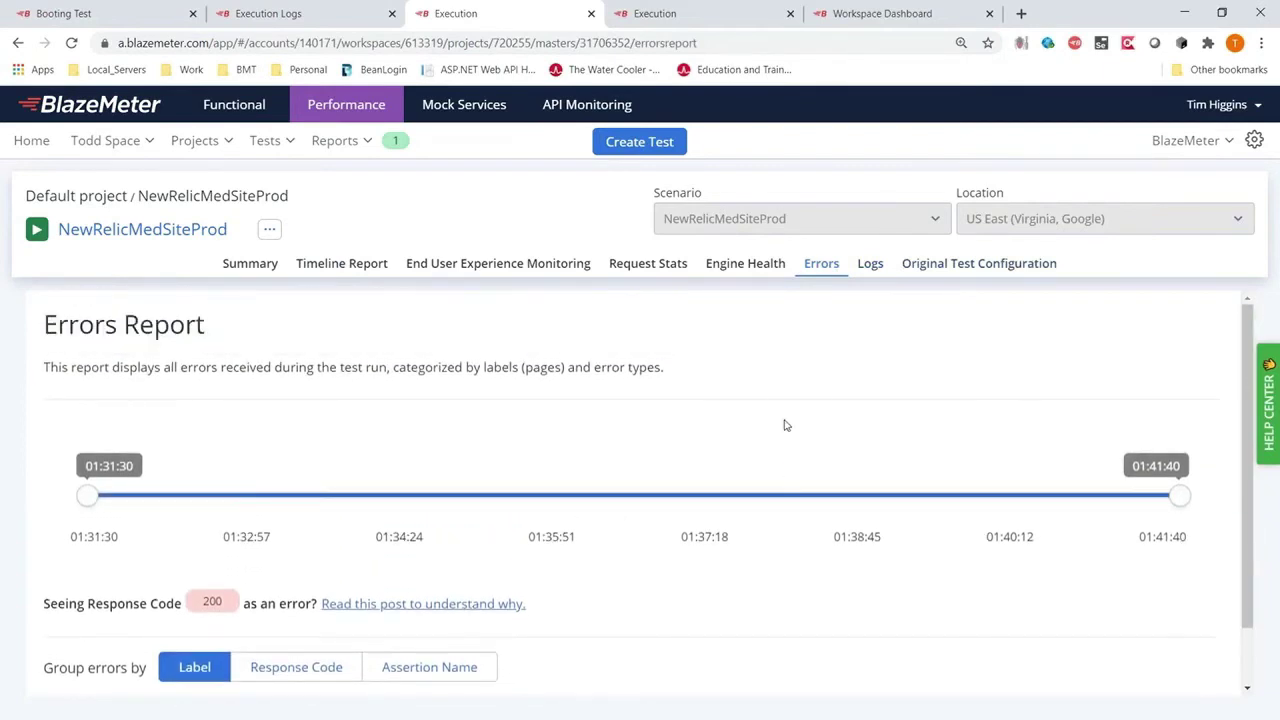
pyautogui.click(870, 266)
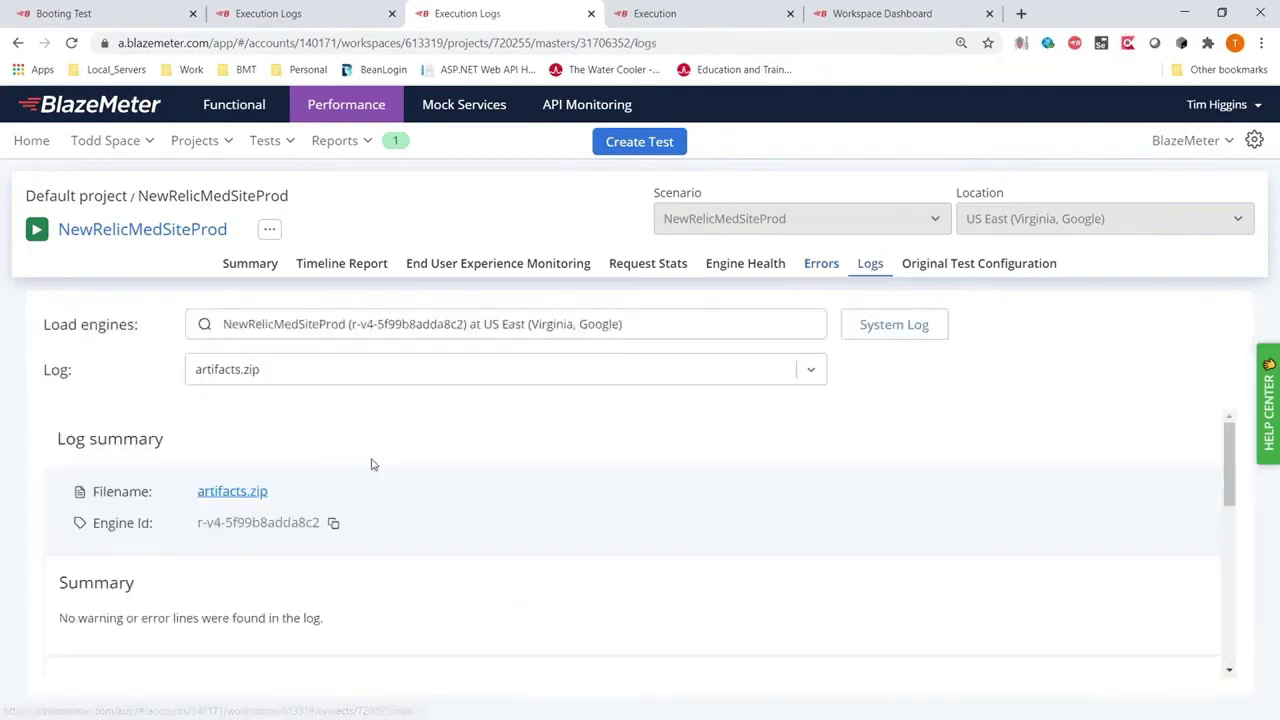
# Step: Check the jmeter.log summary of the NewRelicMedSiteProd execution, and review the first scenario's original configuration including its APM integration
pyautogui.click(818, 373)
pyautogui.click(589, 473)
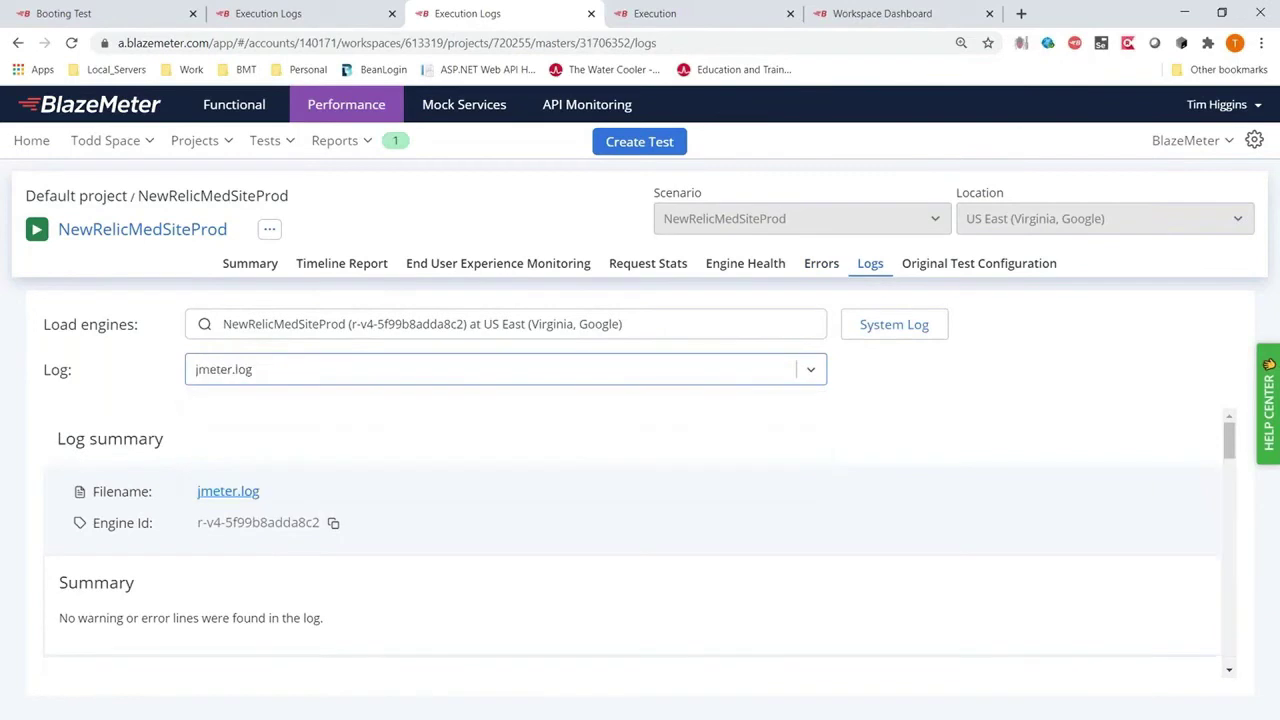
pyautogui.click(950, 265)
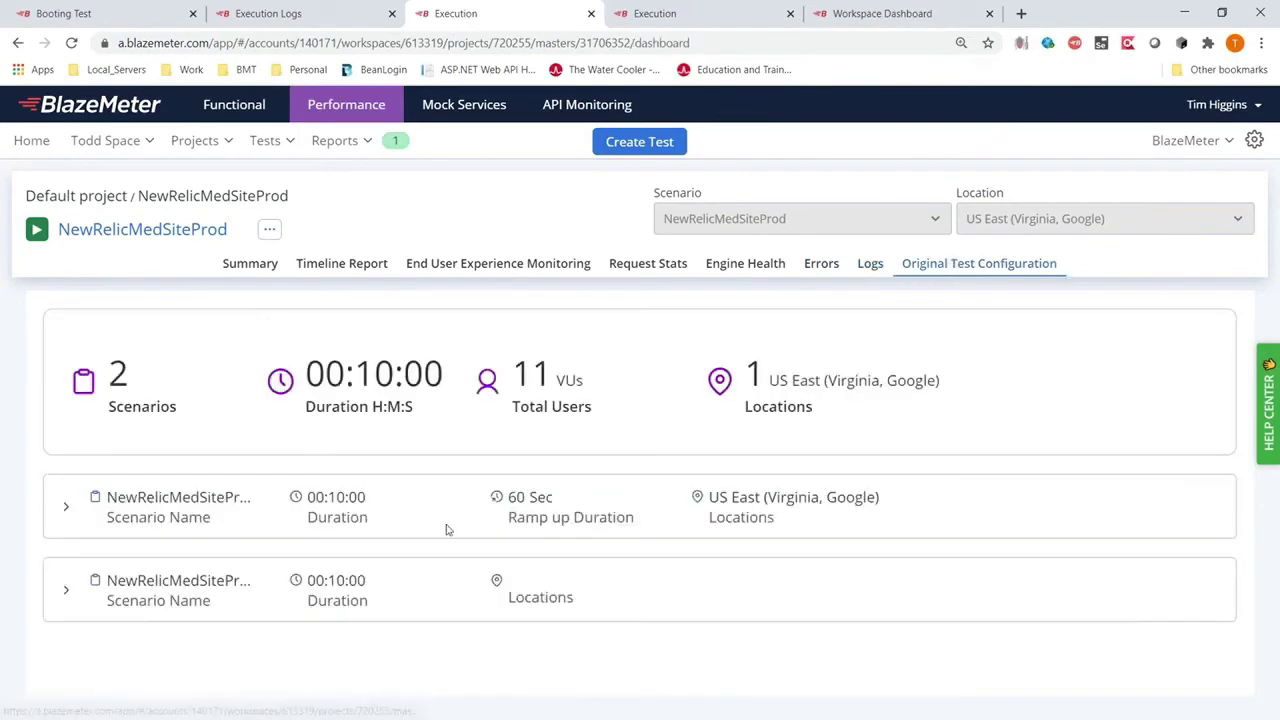
pyautogui.click(66, 508)
pyautogui.scroll(-2, 900, 640)
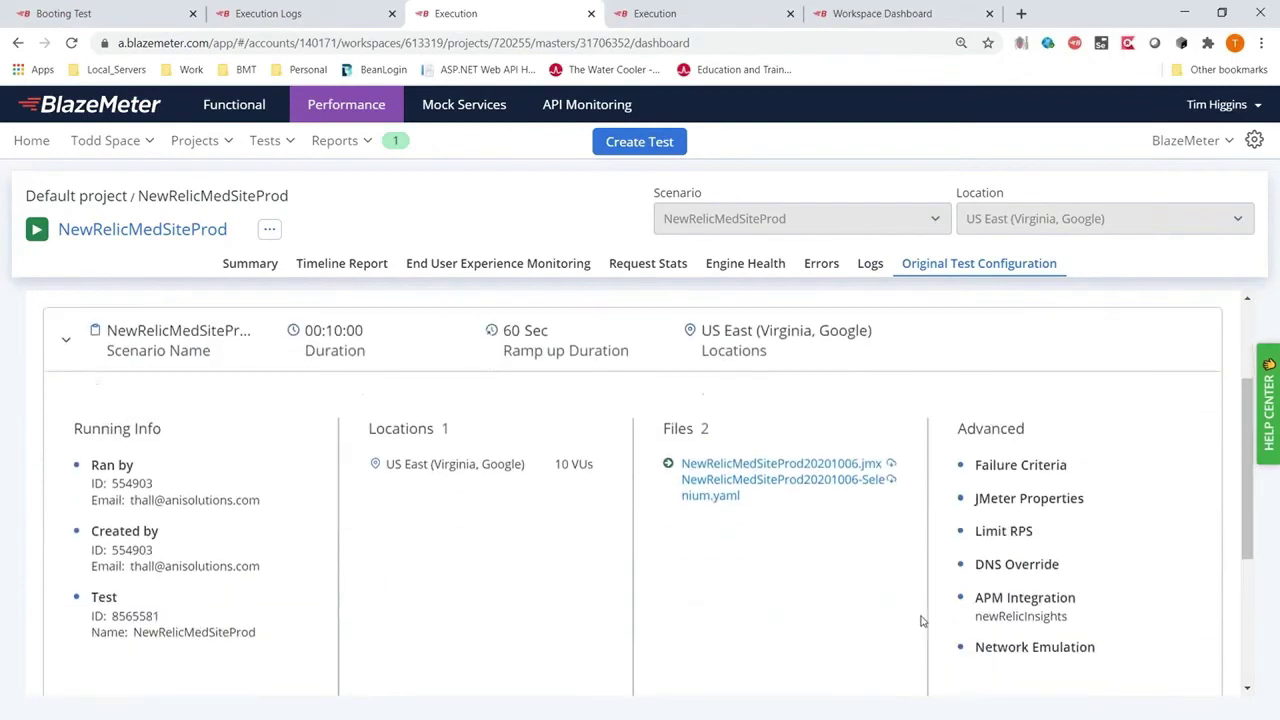
pyautogui.moveTo(1064, 617); pyautogui.dragTo(976, 601)
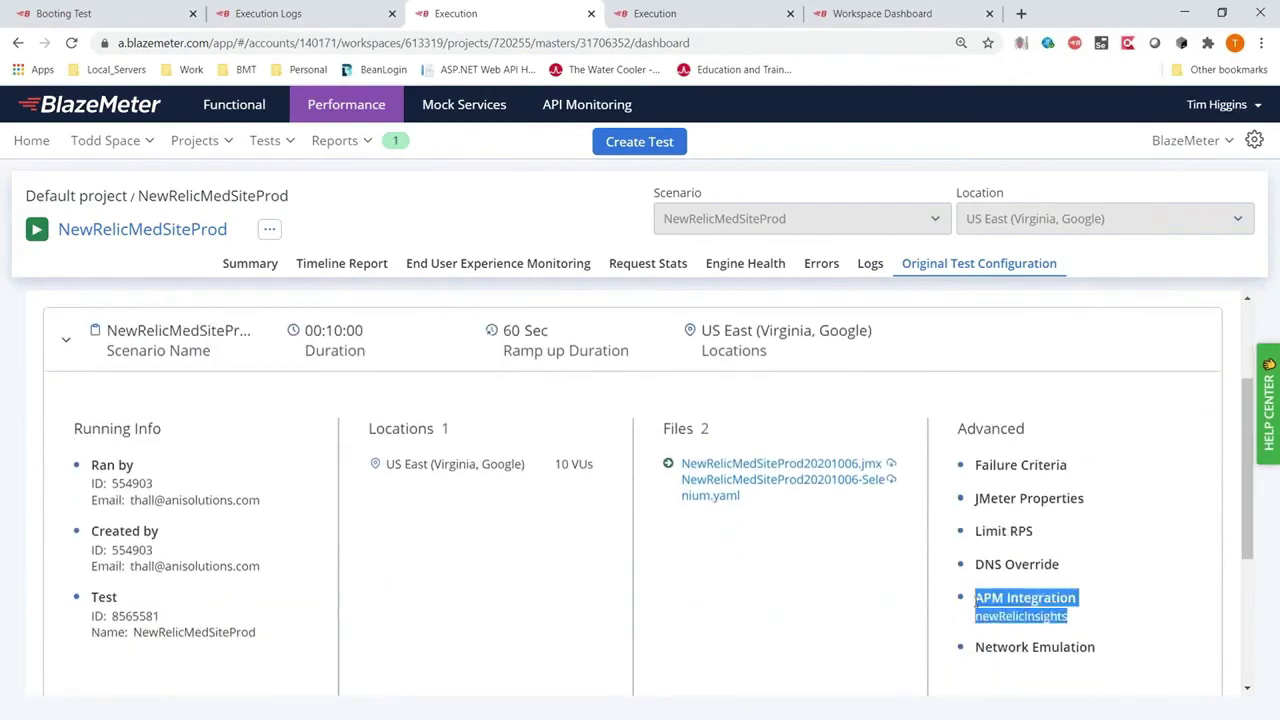
# Step: Inspect the second scenario's files and APM integration in the original test configuration, and collapse the first scenario's details
pyautogui.scroll(-3, 632, 616)
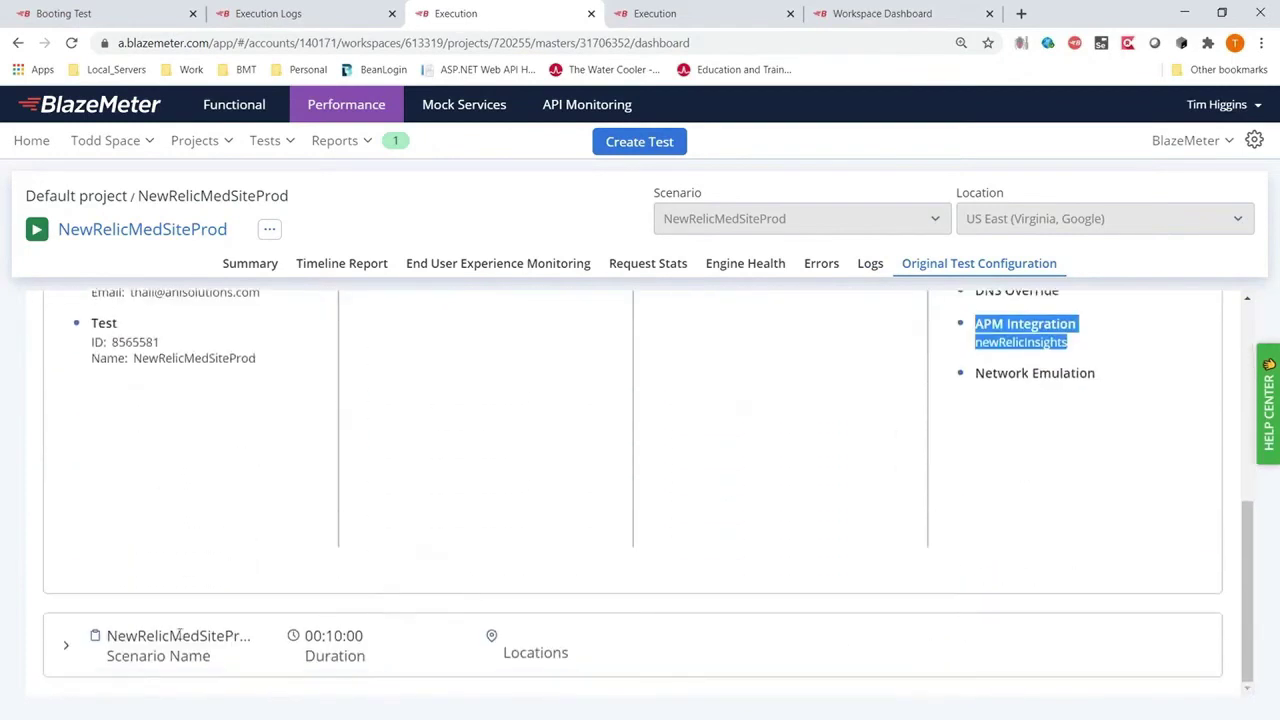
pyautogui.click(66, 647)
pyautogui.scroll(-5, 1091, 537)
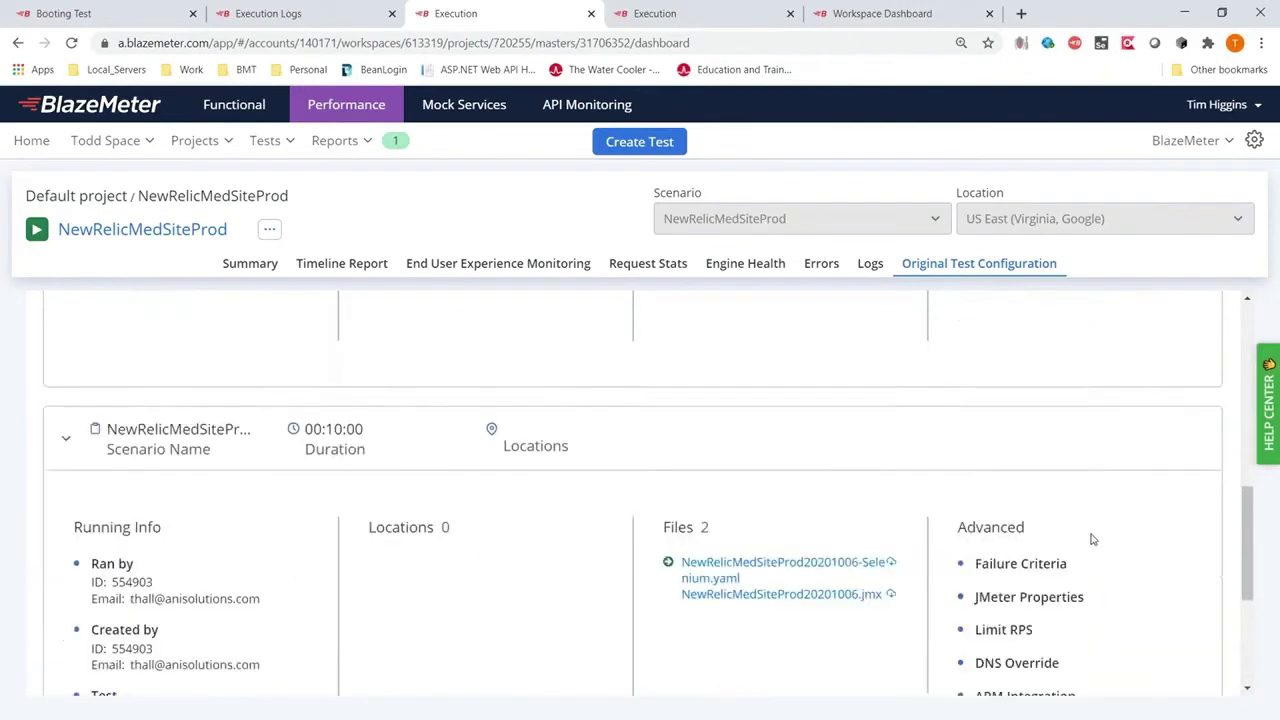
pyautogui.scroll(2, 1120, 517)
pyautogui.moveTo(1075, 590); pyautogui.dragTo(953, 578)
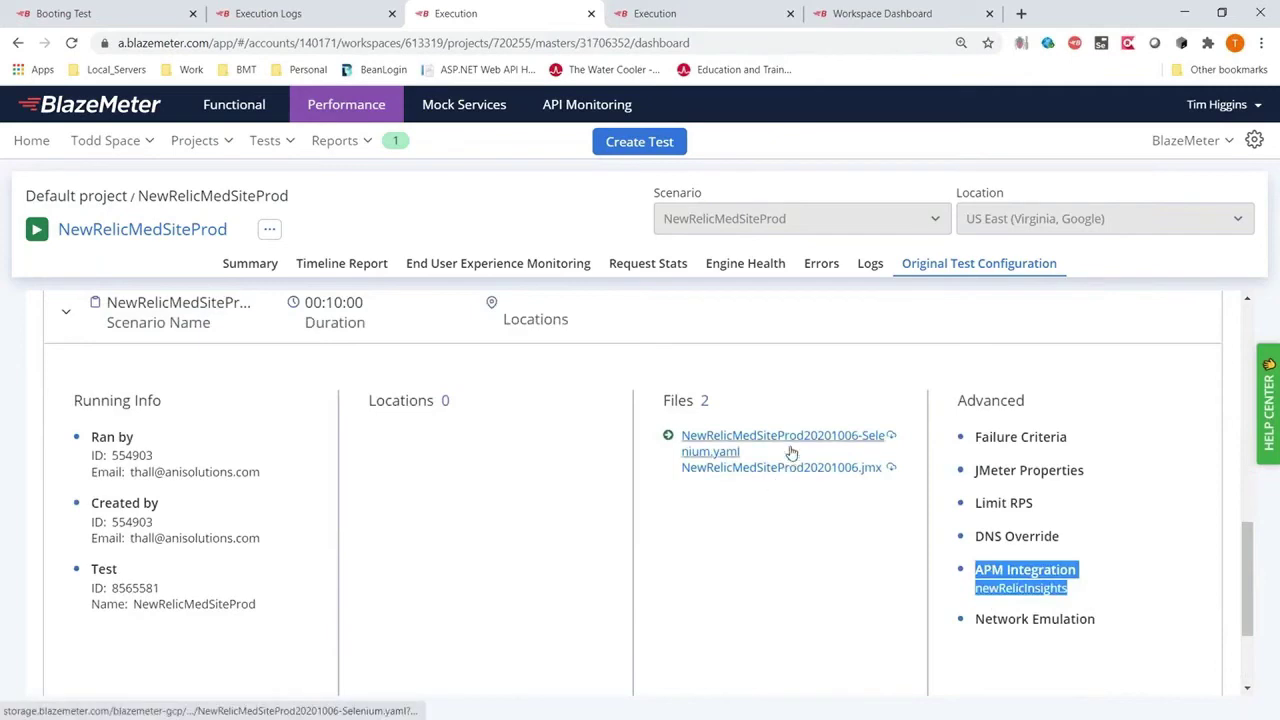
pyautogui.scroll(-3, 789, 514)
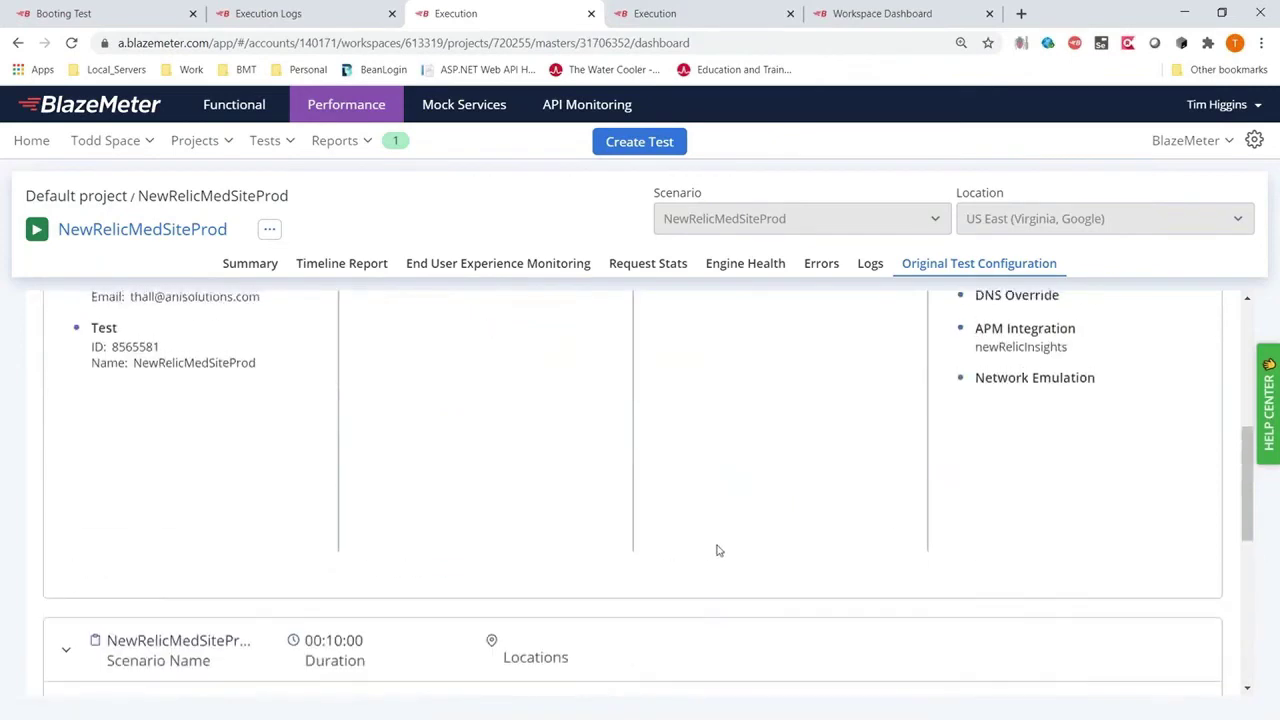
pyautogui.scroll(10, 717, 549)
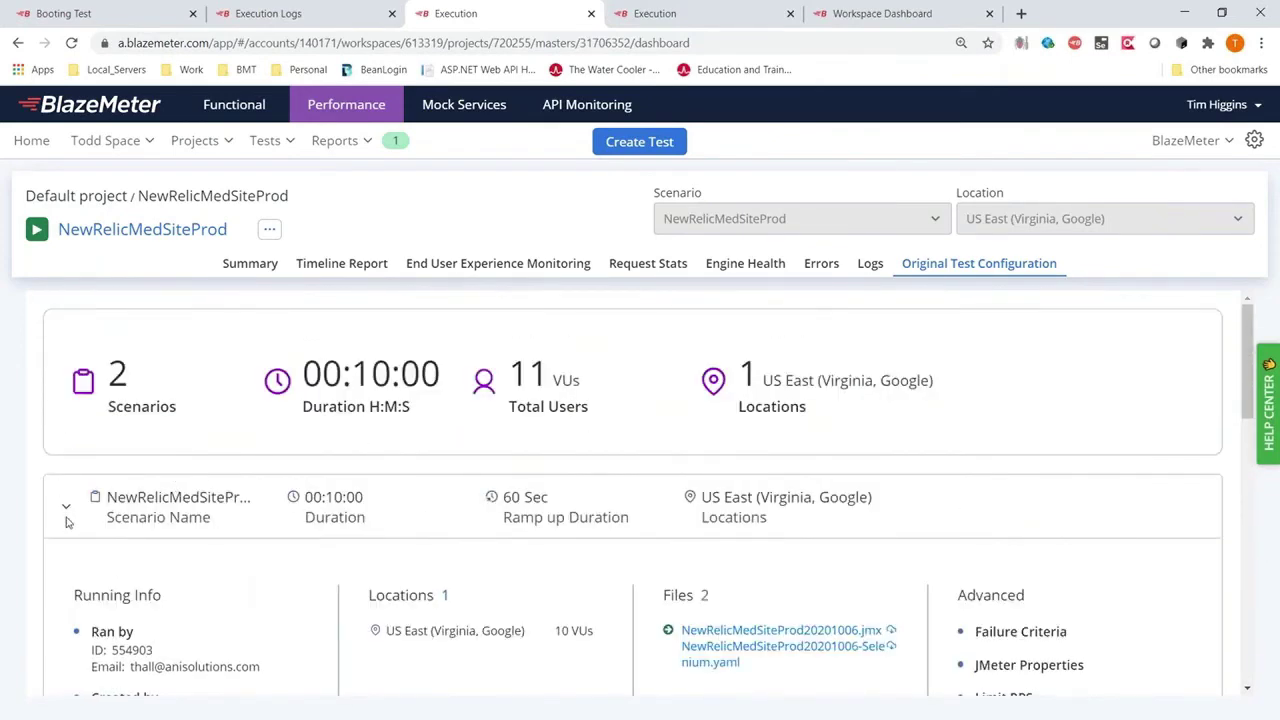
pyautogui.click(67, 510)
pyautogui.click(65, 589)
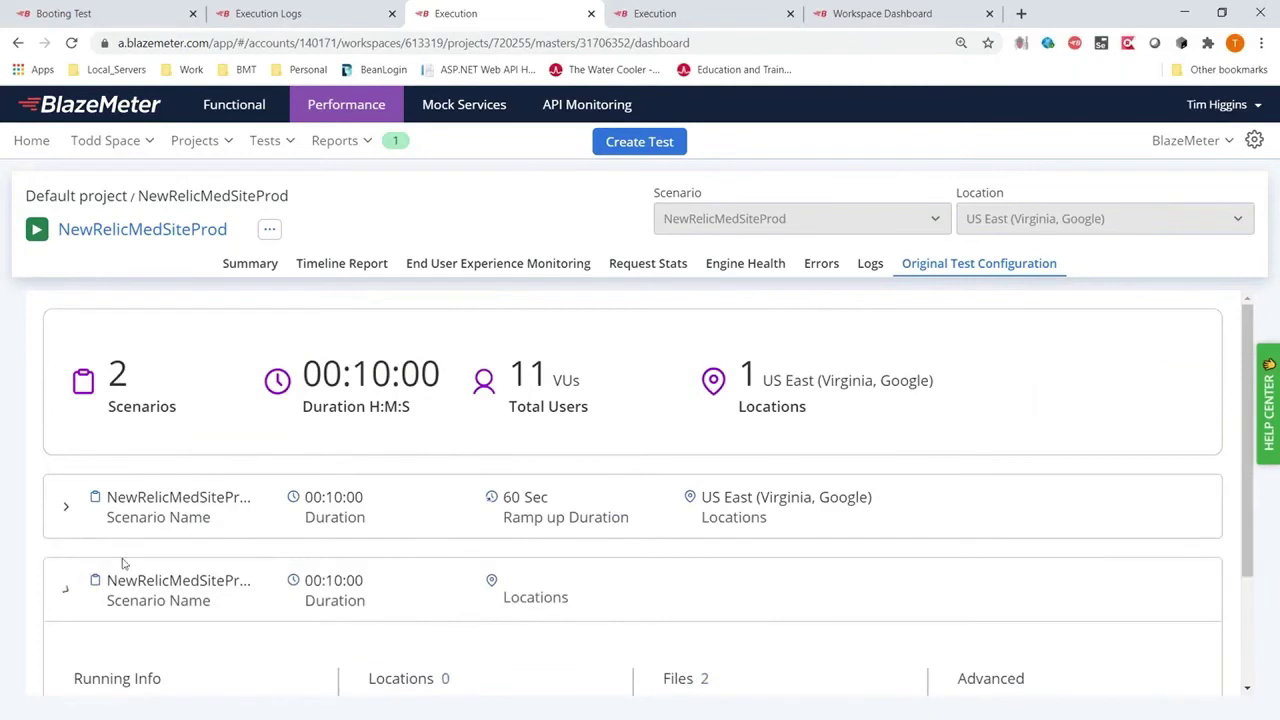
# Step: Open the timeline report and remove the ClaimantInfo end-user series and the Virtual Users ALL series from its chart
pyautogui.click(342, 263)
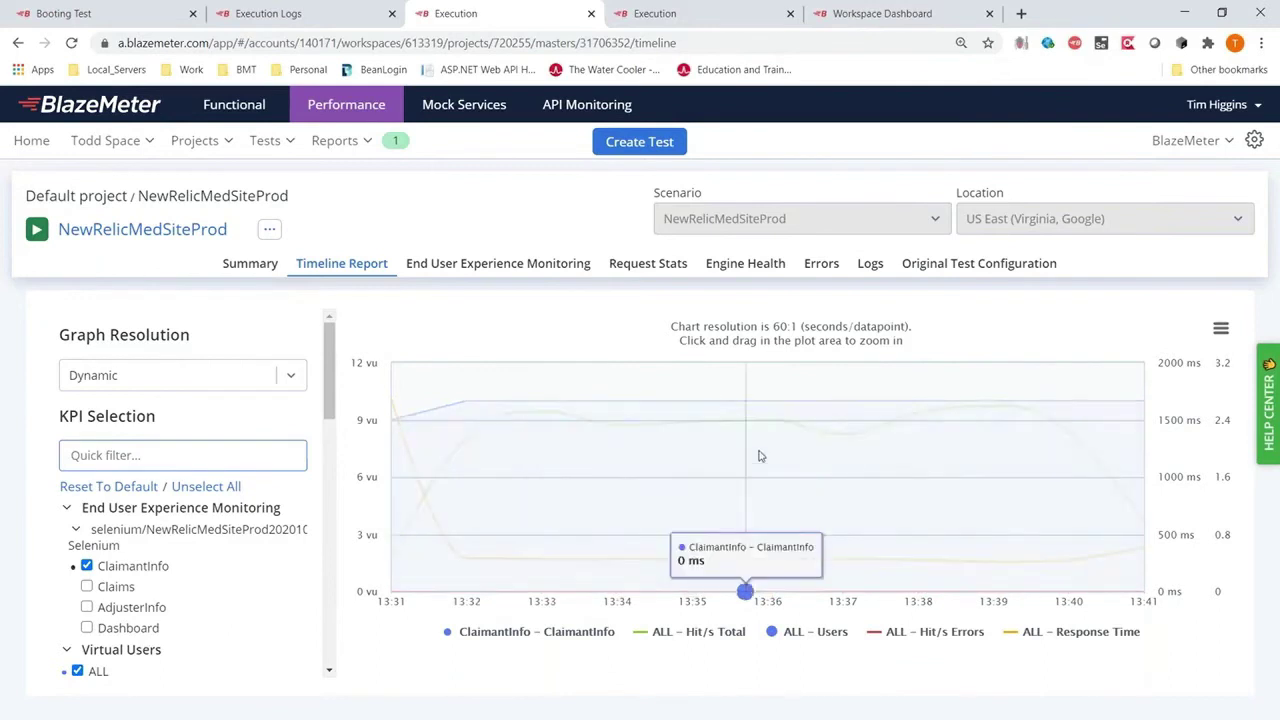
pyautogui.scroll(-1, 229, 577)
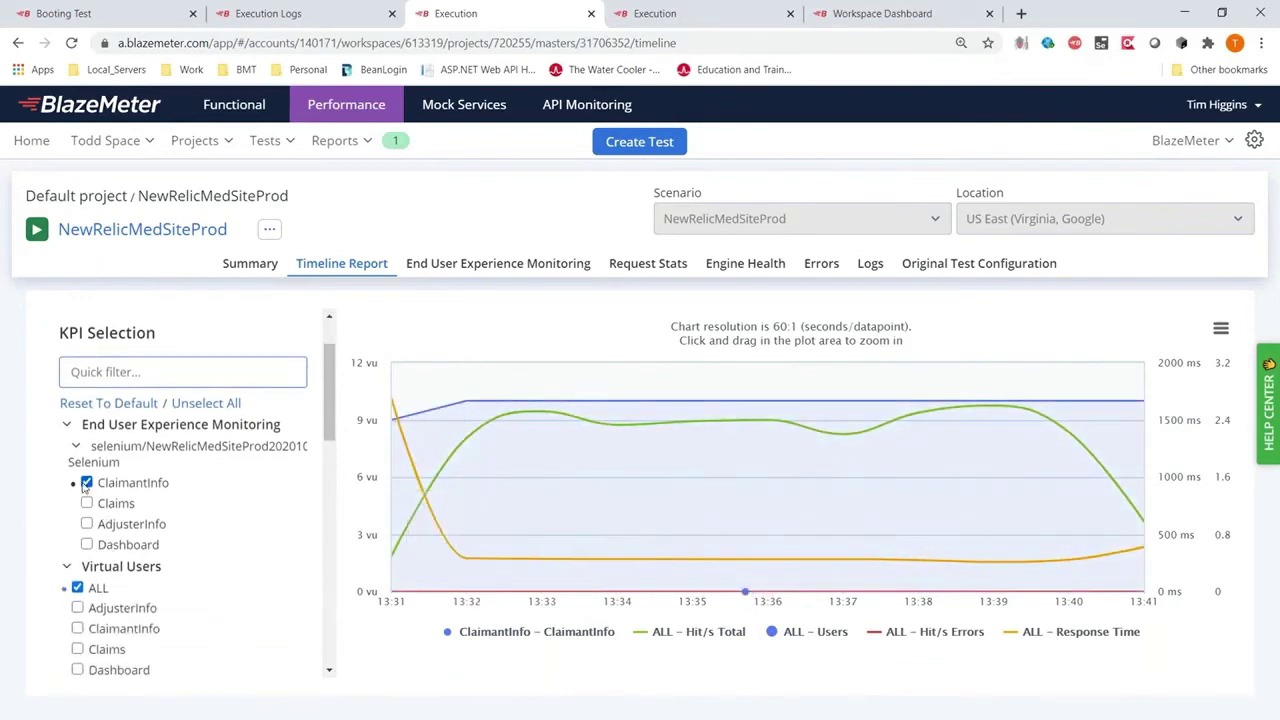
pyautogui.scroll(1, 102, 476)
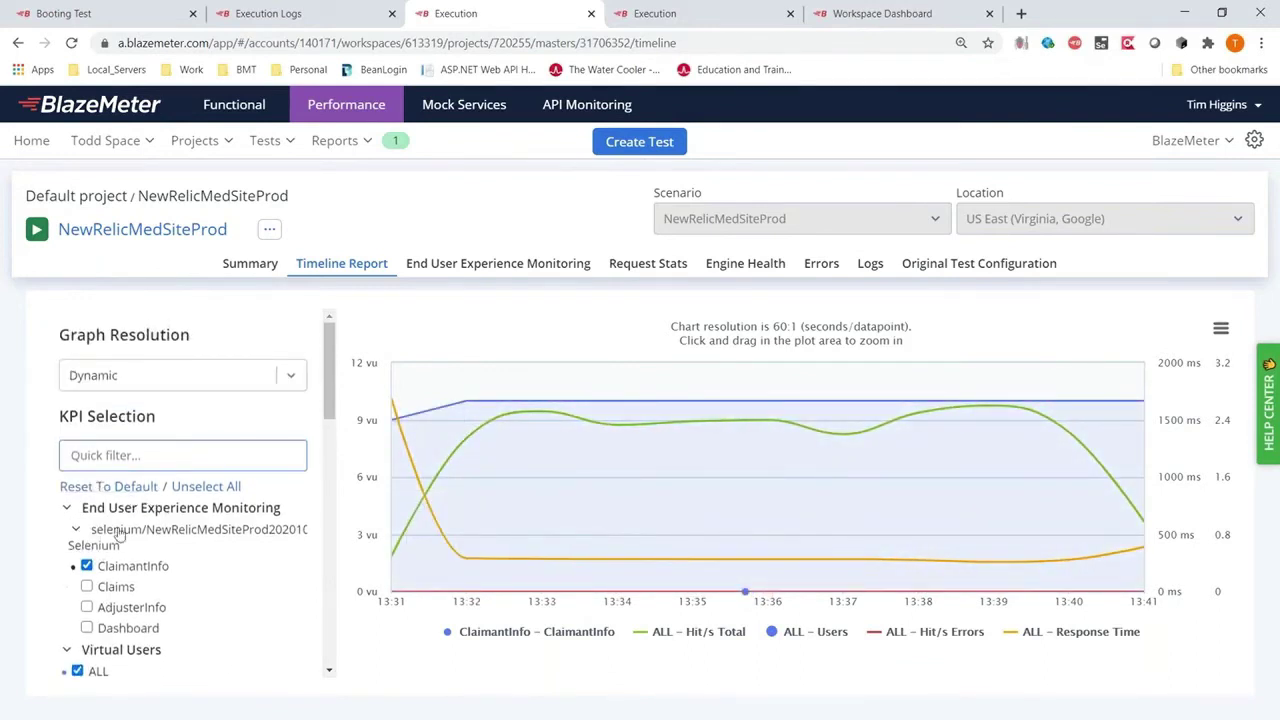
pyautogui.click(86, 566)
pyautogui.scroll(-2, 247, 556)
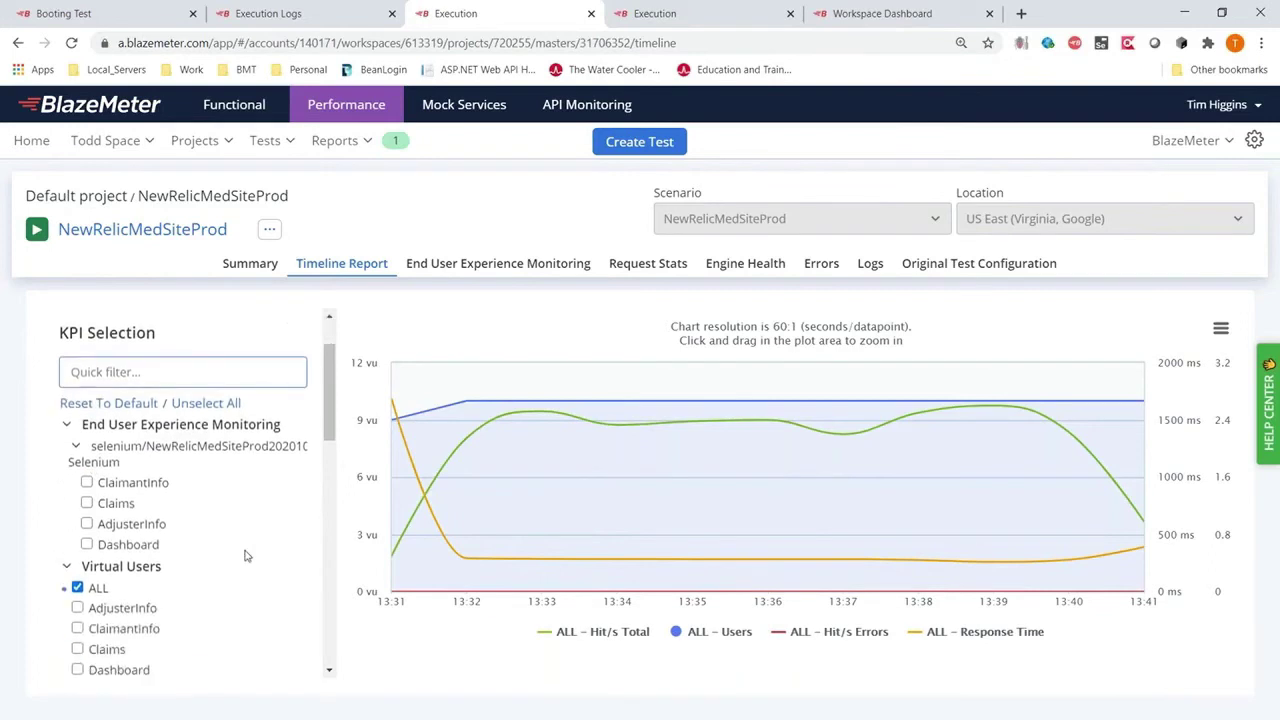
pyautogui.click(88, 508)
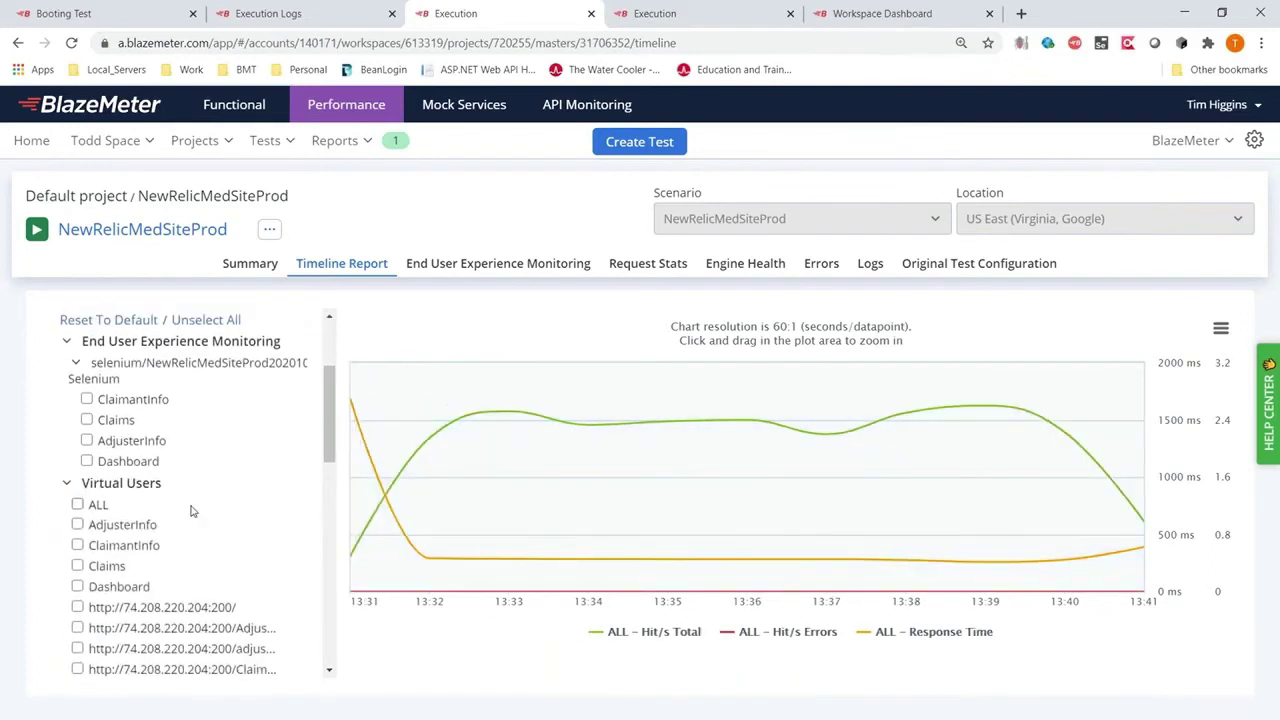
# Step: Examine the hits, errors and response time KPIs against the timeline chart, including the per-label Response Time options
pyautogui.scroll(-4, 135, 510)
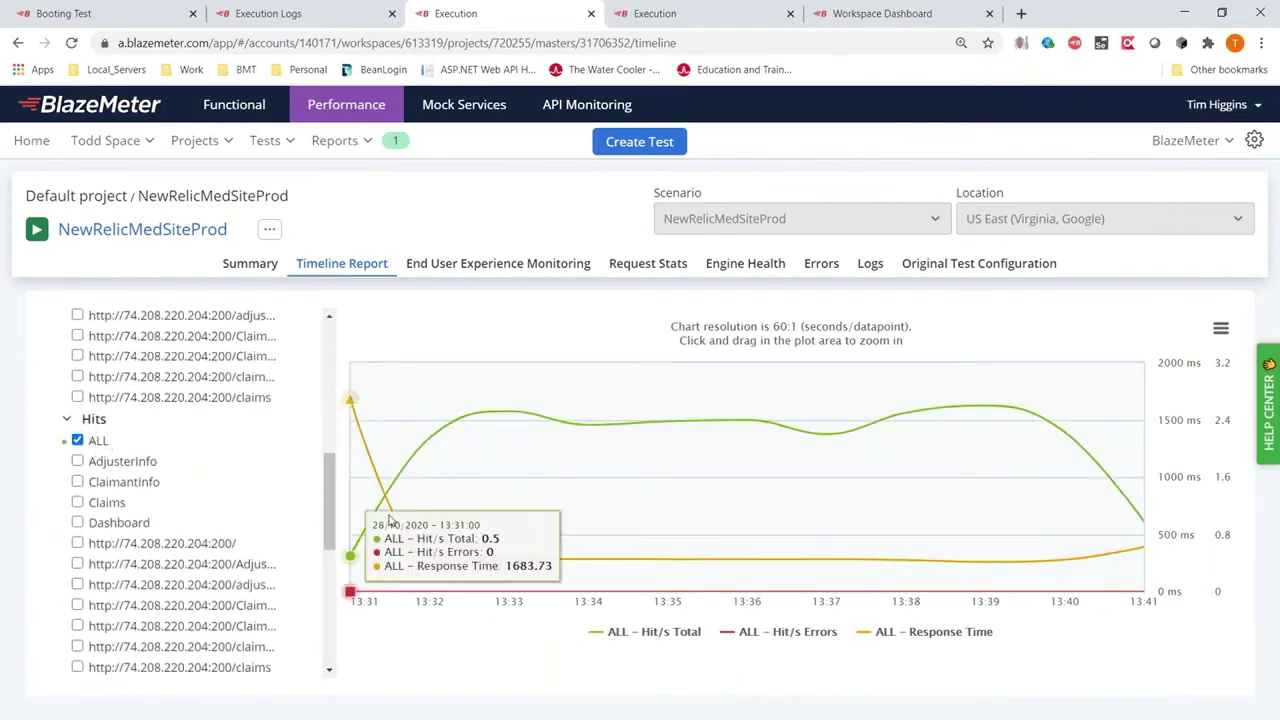
pyautogui.scroll(-2, 229, 575)
pyautogui.scroll(-2, 229, 575)
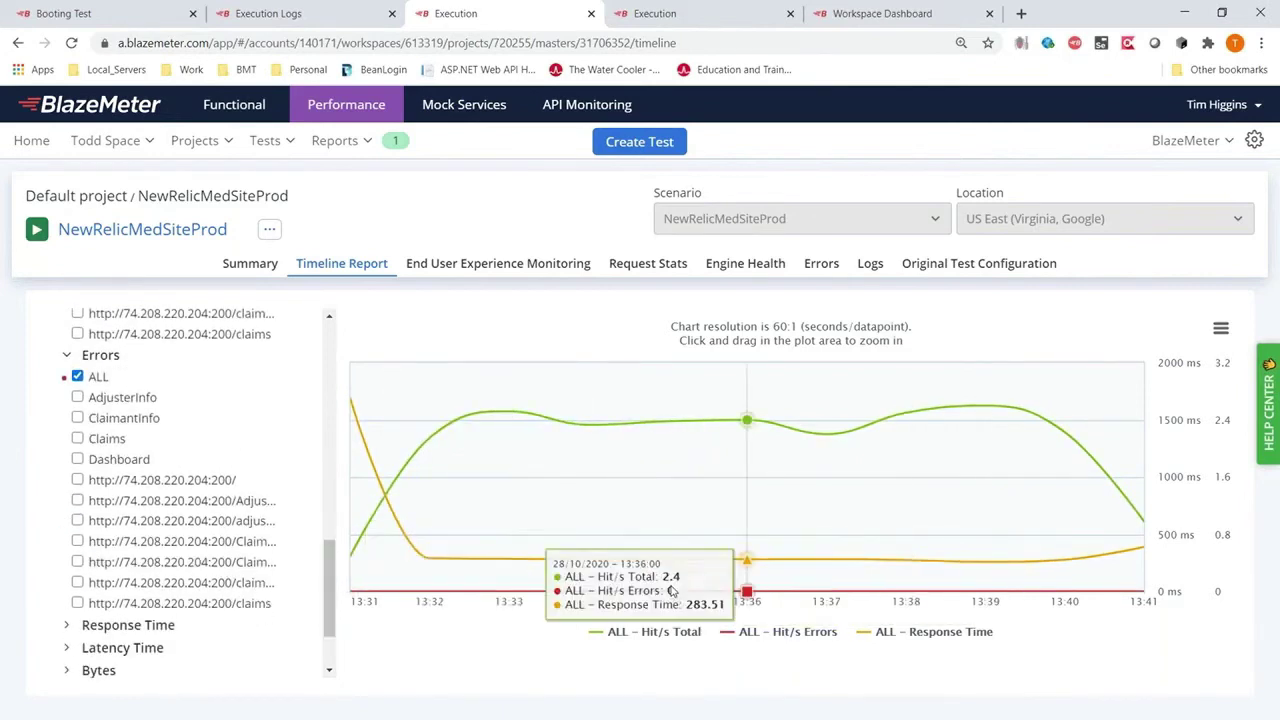
pyautogui.scroll(-2, 102, 540)
pyautogui.click(67, 523)
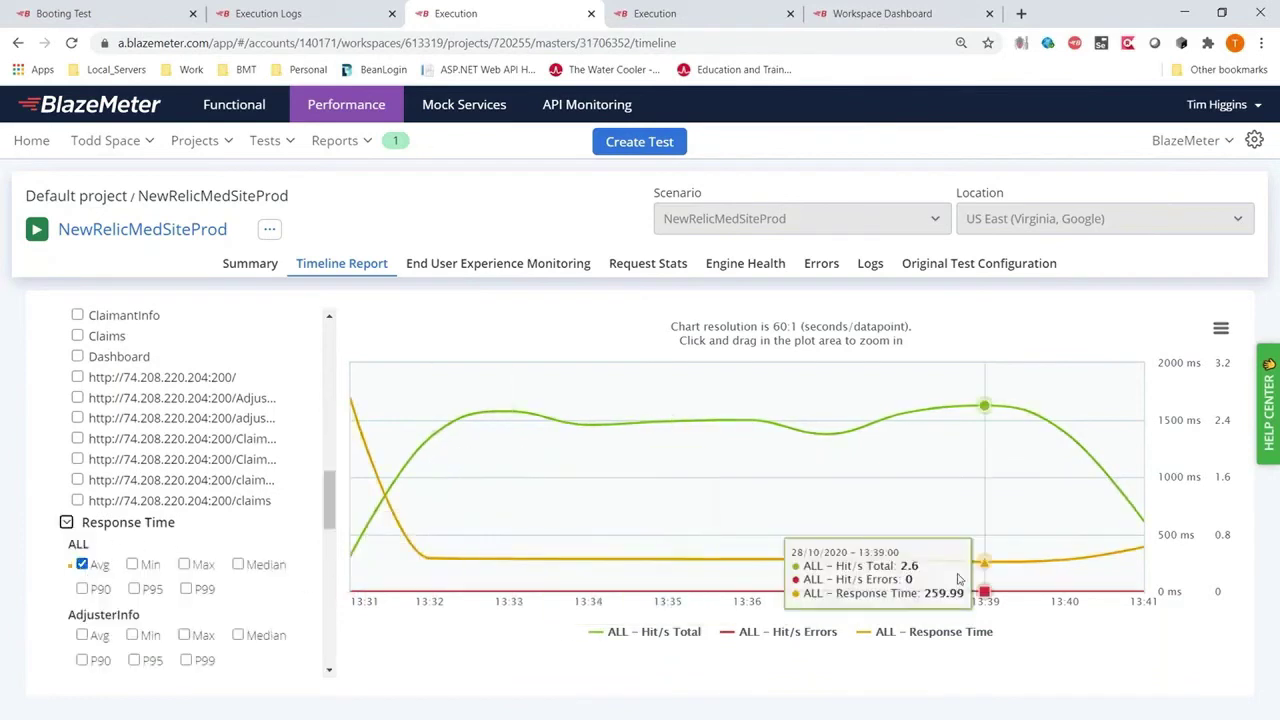
pyautogui.scroll(-6, 180, 490)
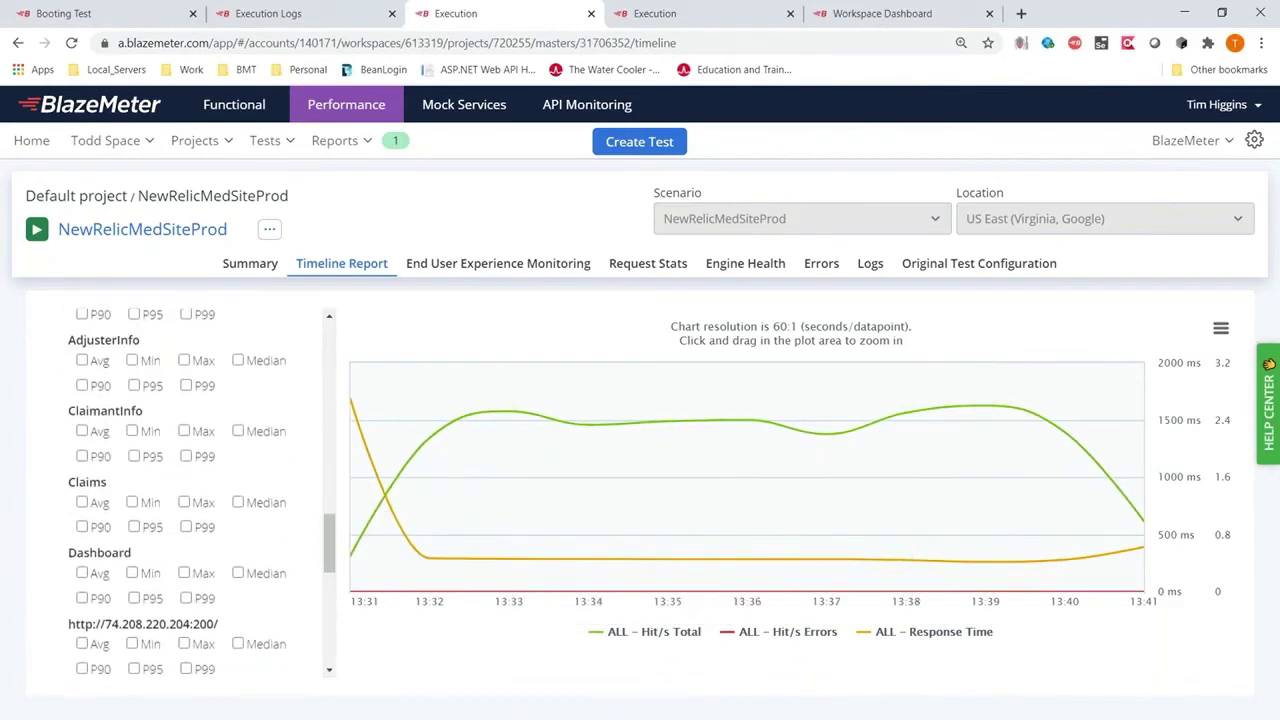
pyautogui.scroll(-3, 180, 560)
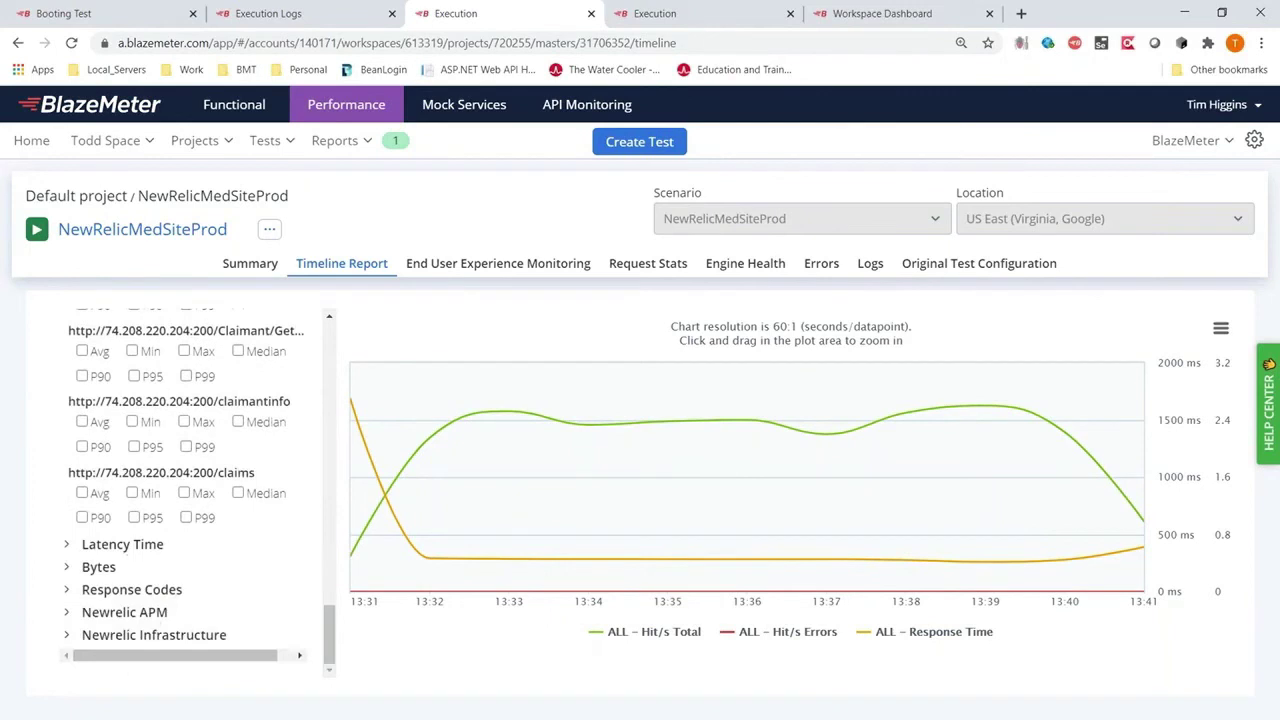
# Step: Expand the Newrelic APM metrics and view Datastore/all requests_per_minute and standard_deviation on the chart one at a time
pyautogui.click(125, 612)
pyautogui.scroll(-2, 150, 560)
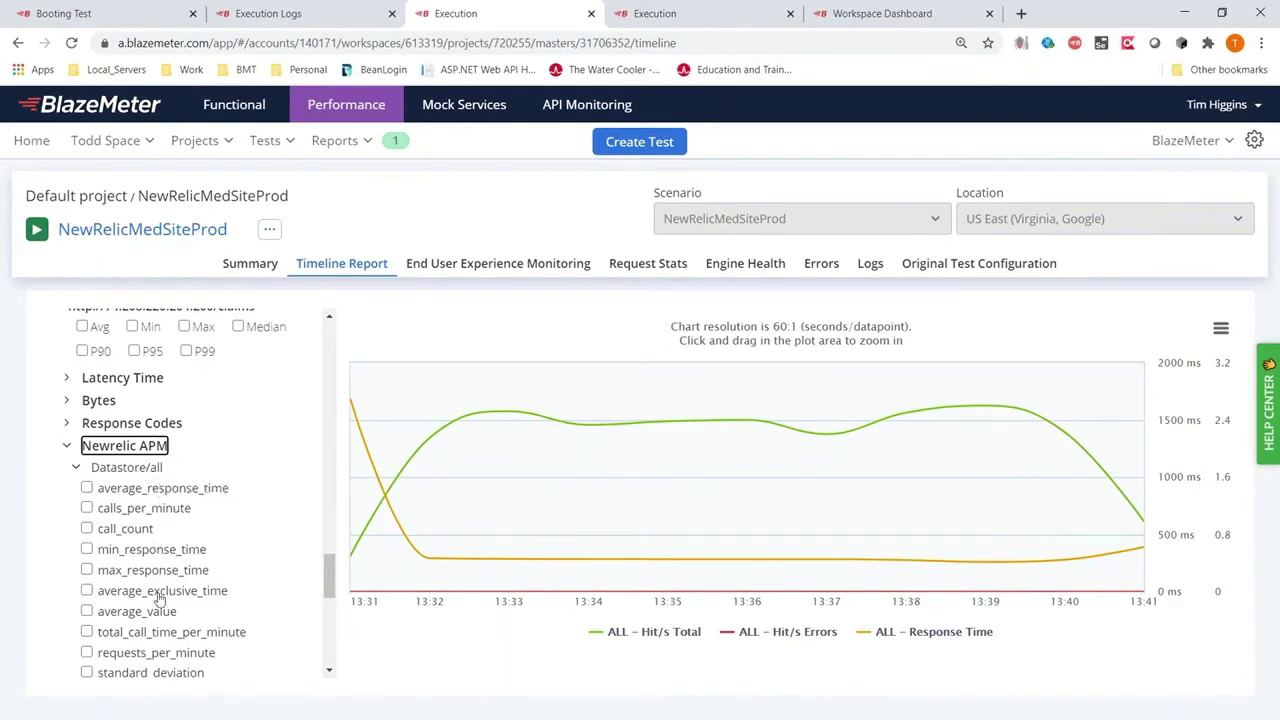
pyautogui.scroll(-2, 153, 621)
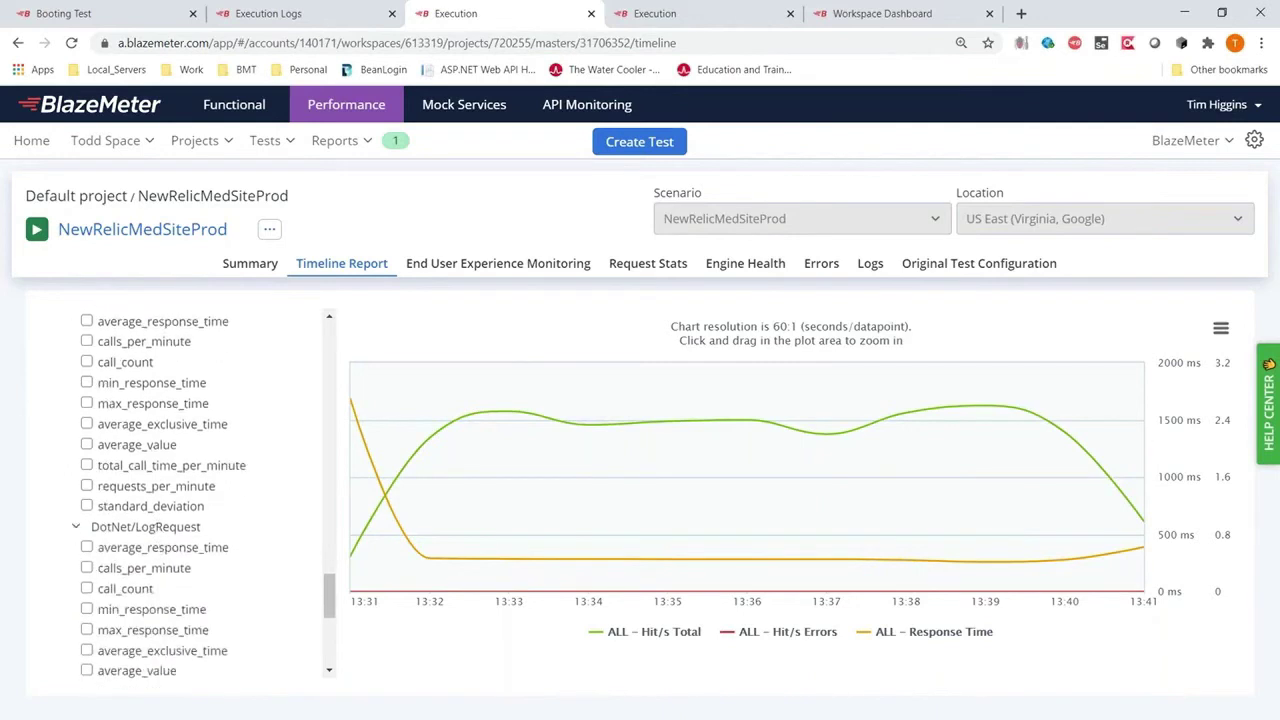
pyautogui.click(168, 489)
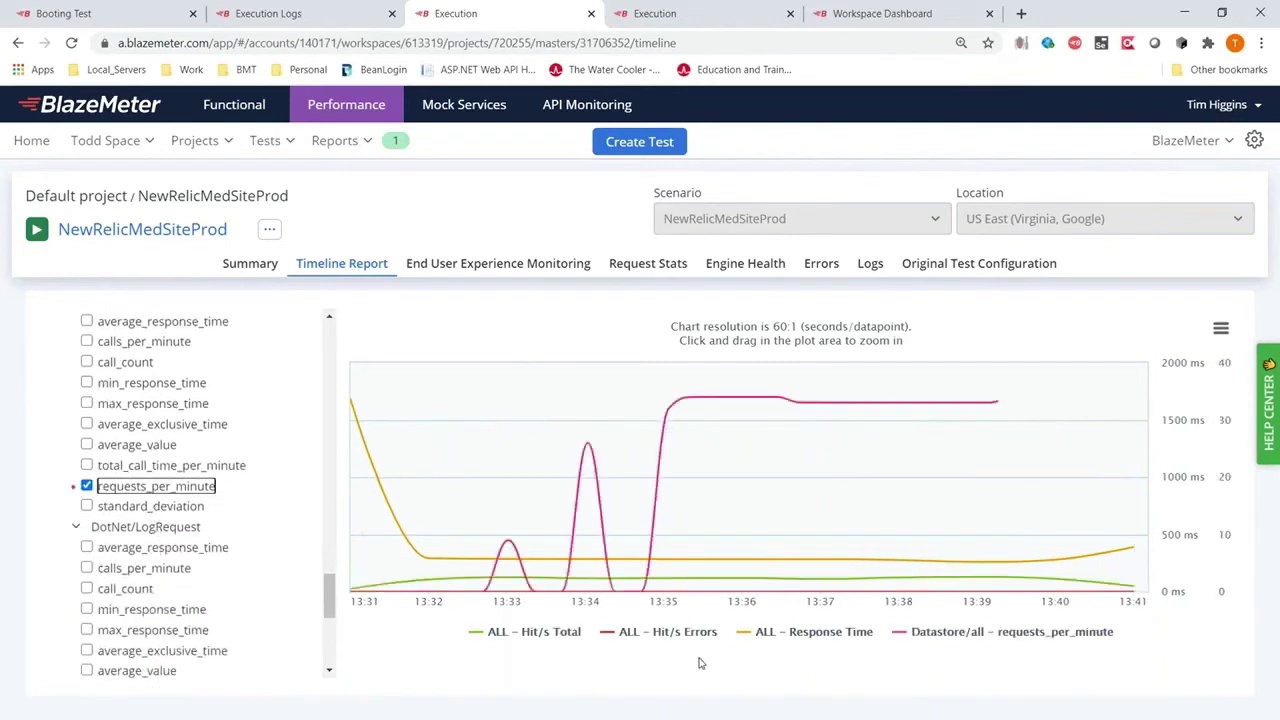
pyautogui.click(162, 488)
pyautogui.click(155, 507)
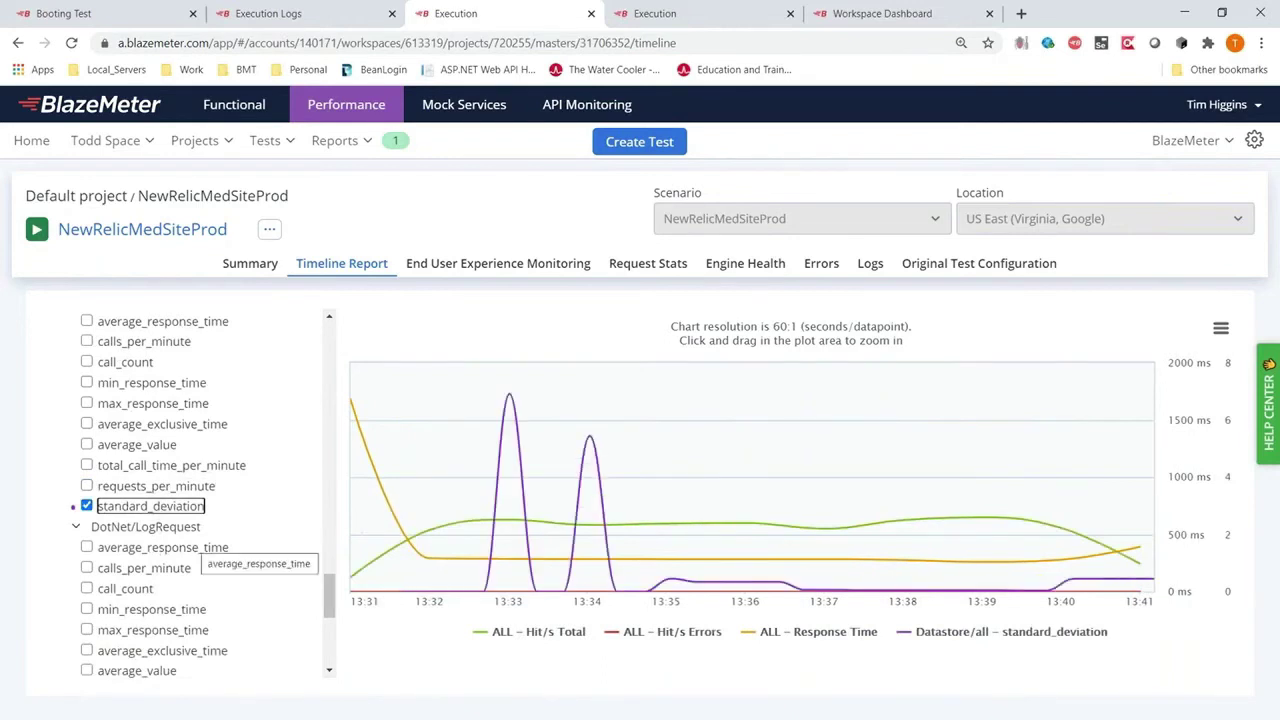
pyautogui.click(165, 510)
# Step: View the Datastore/all average_value, call_count and average_response_time metrics one at a time, clearing each from the chart
pyautogui.click(150, 450)
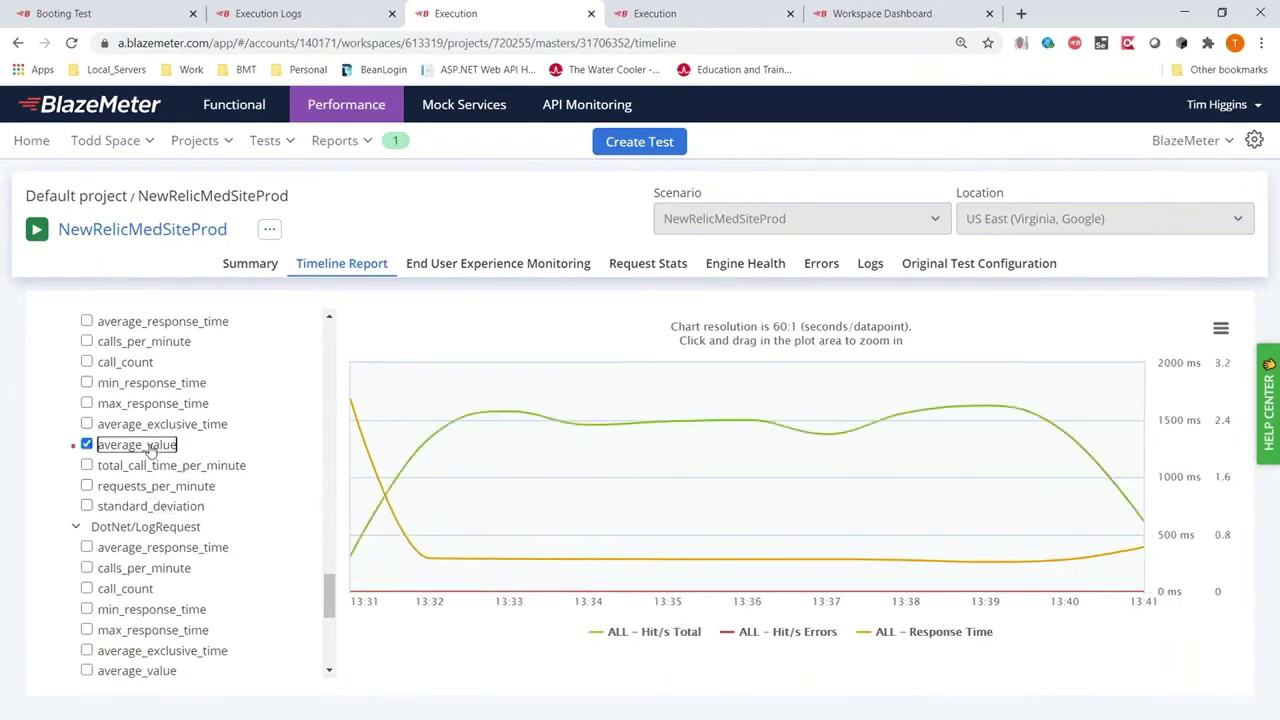
pyautogui.click(150, 450)
pyautogui.click(132, 364)
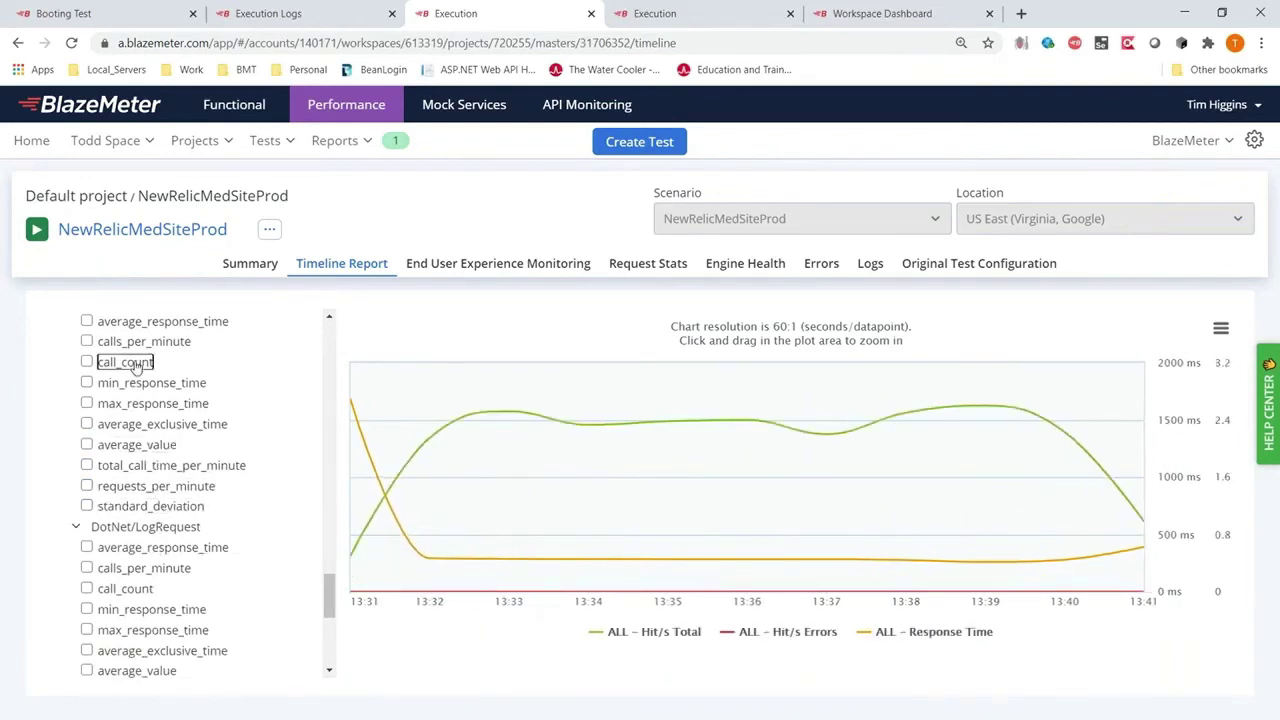
pyautogui.click(135, 364)
pyautogui.scroll(1, 170, 425)
pyautogui.click(188, 408)
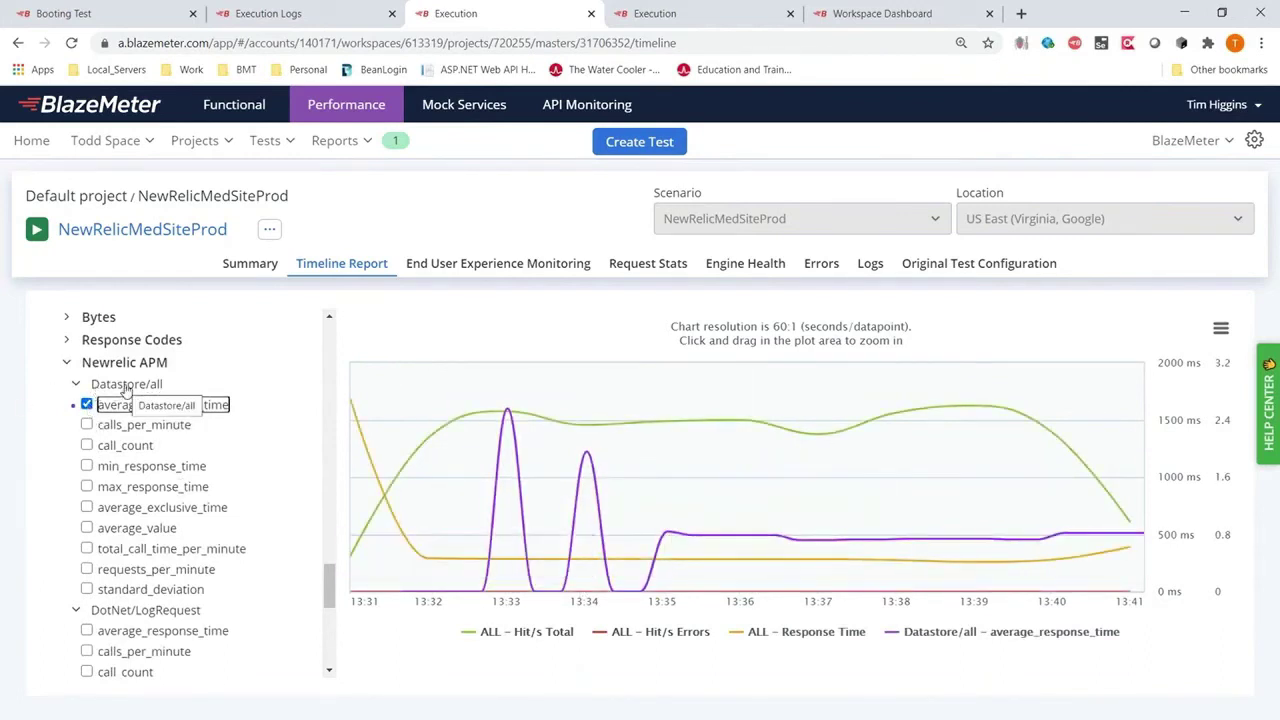
pyautogui.click(87, 405)
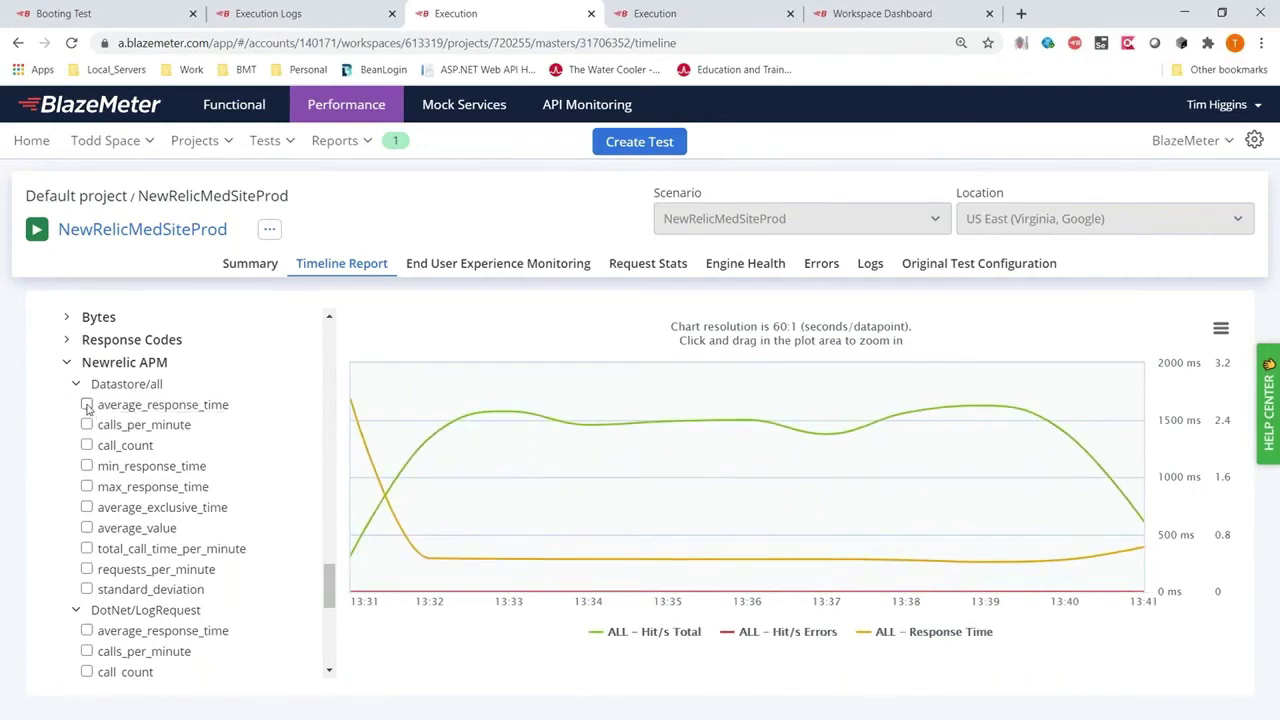
# Step: Inspect the Datastore/all call_count series on the timeline chart, and remove it again
pyautogui.scroll(-5, 120, 460)
pyautogui.scroll(3, 135, 487)
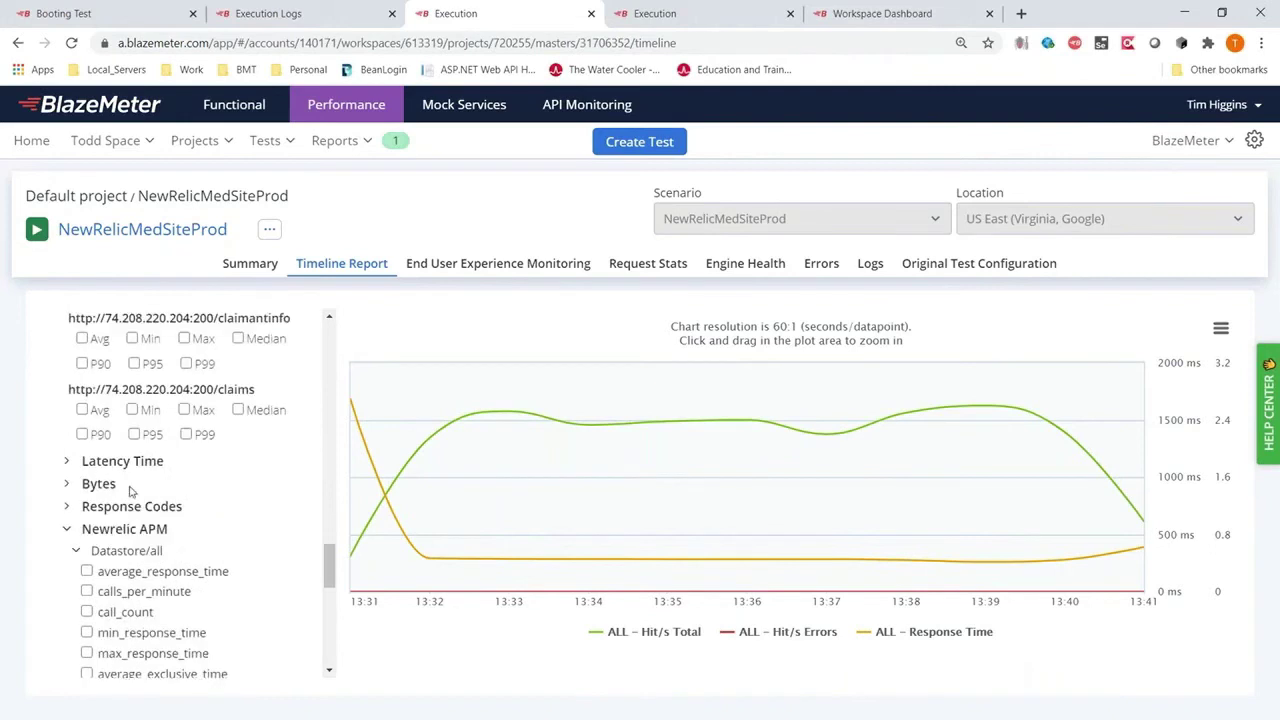
pyautogui.click(87, 613)
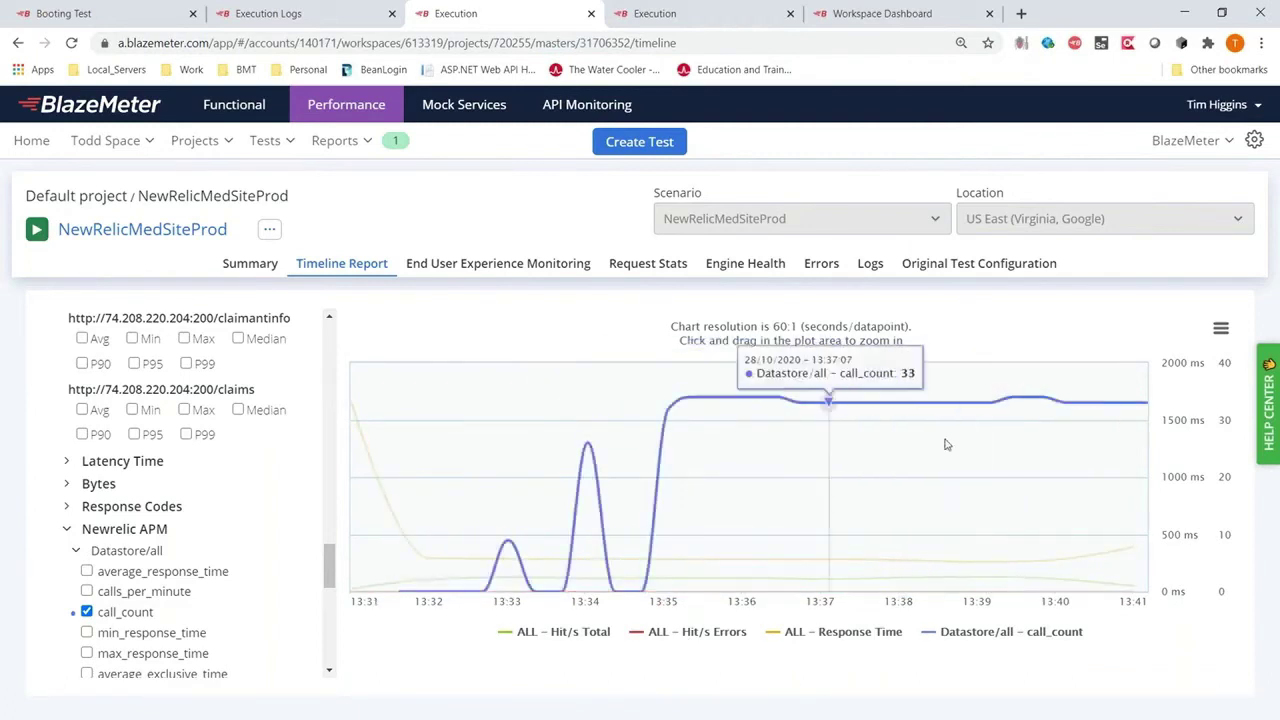
pyautogui.click(87, 611)
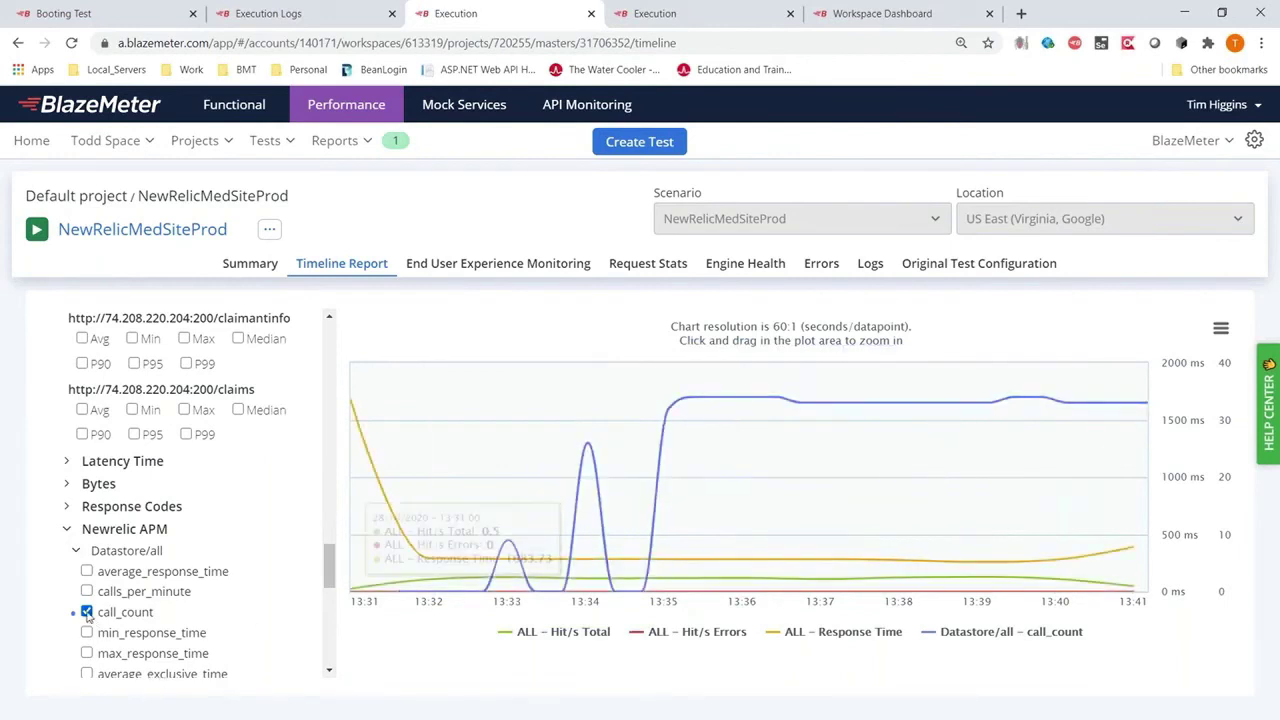
# Step: Plot the Datastore/all calls_per_minute and call_count metrics together on the timeline chart
pyautogui.scroll(-2, 222, 566)
pyautogui.scroll(-1, 222, 566)
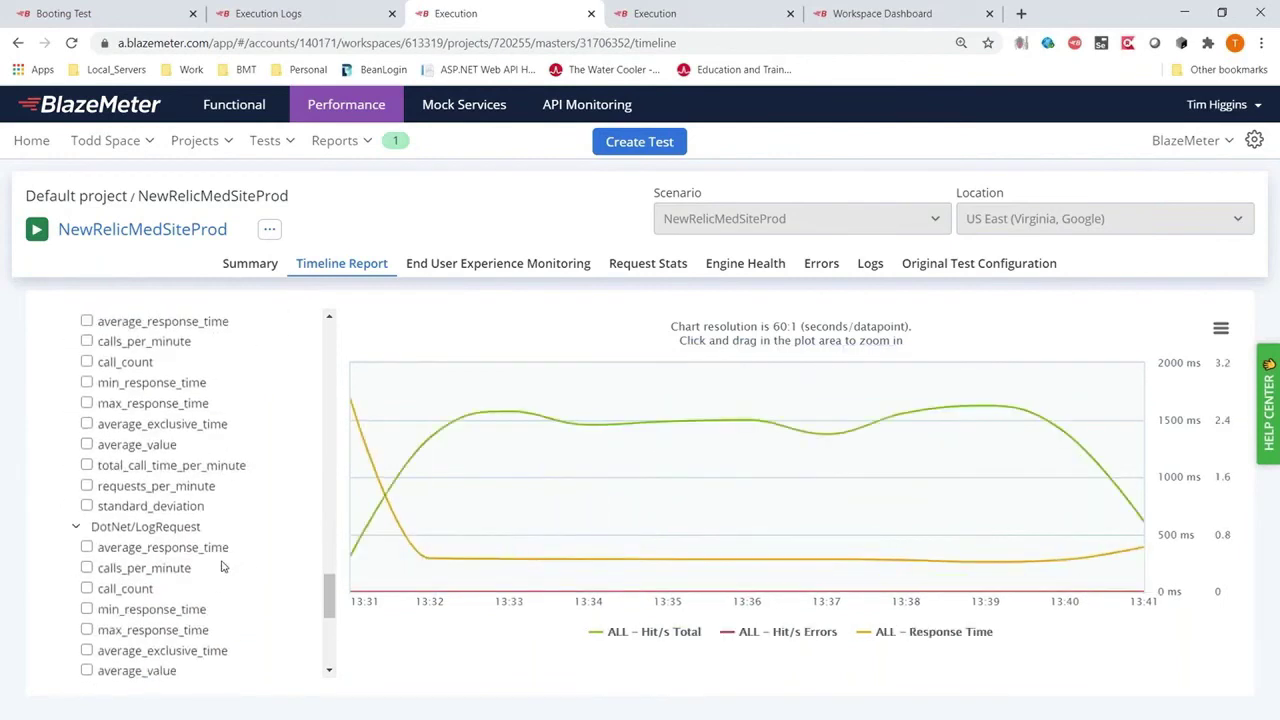
pyautogui.click(87, 341)
pyautogui.click(87, 362)
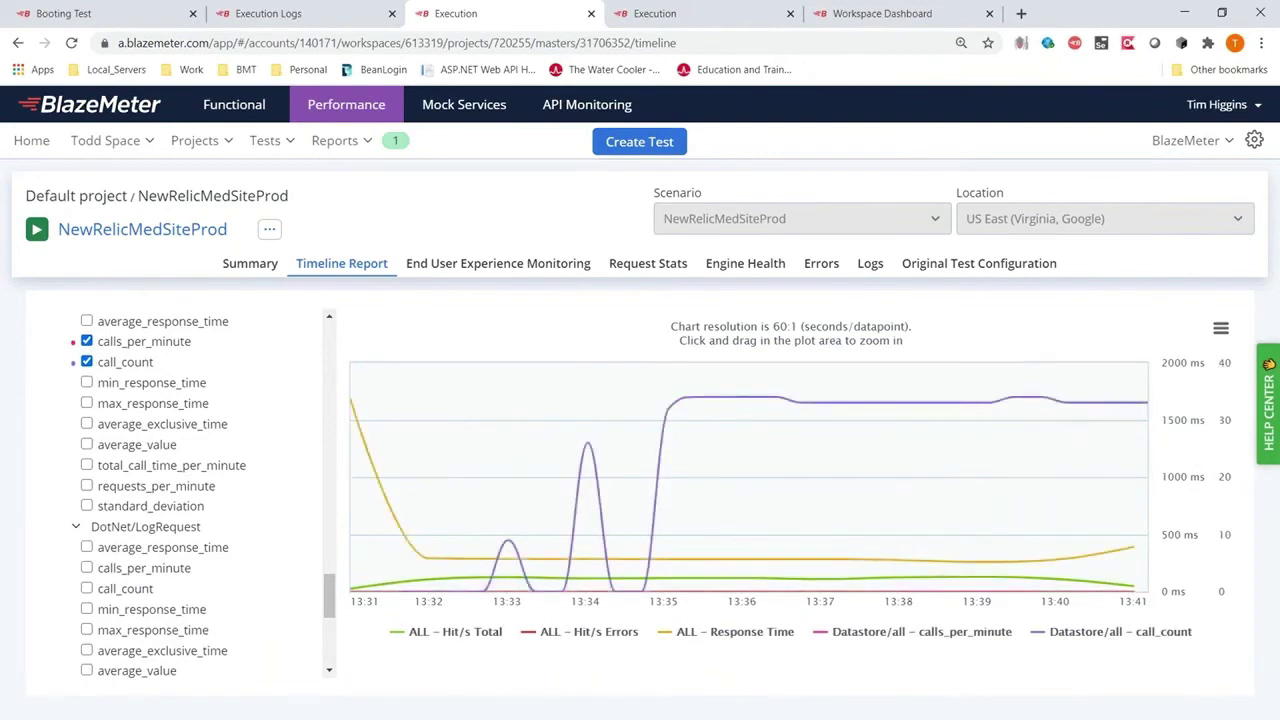
pyautogui.click(87, 362)
pyautogui.click(86, 342)
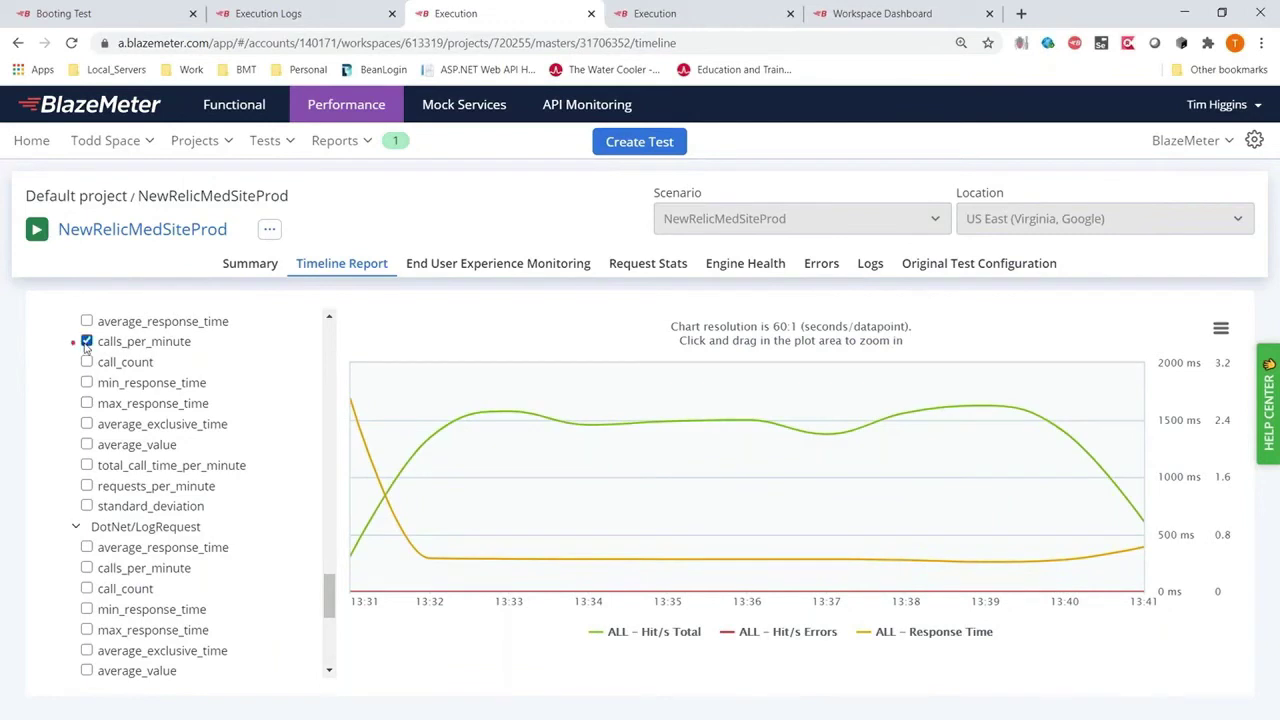
pyautogui.click(87, 362)
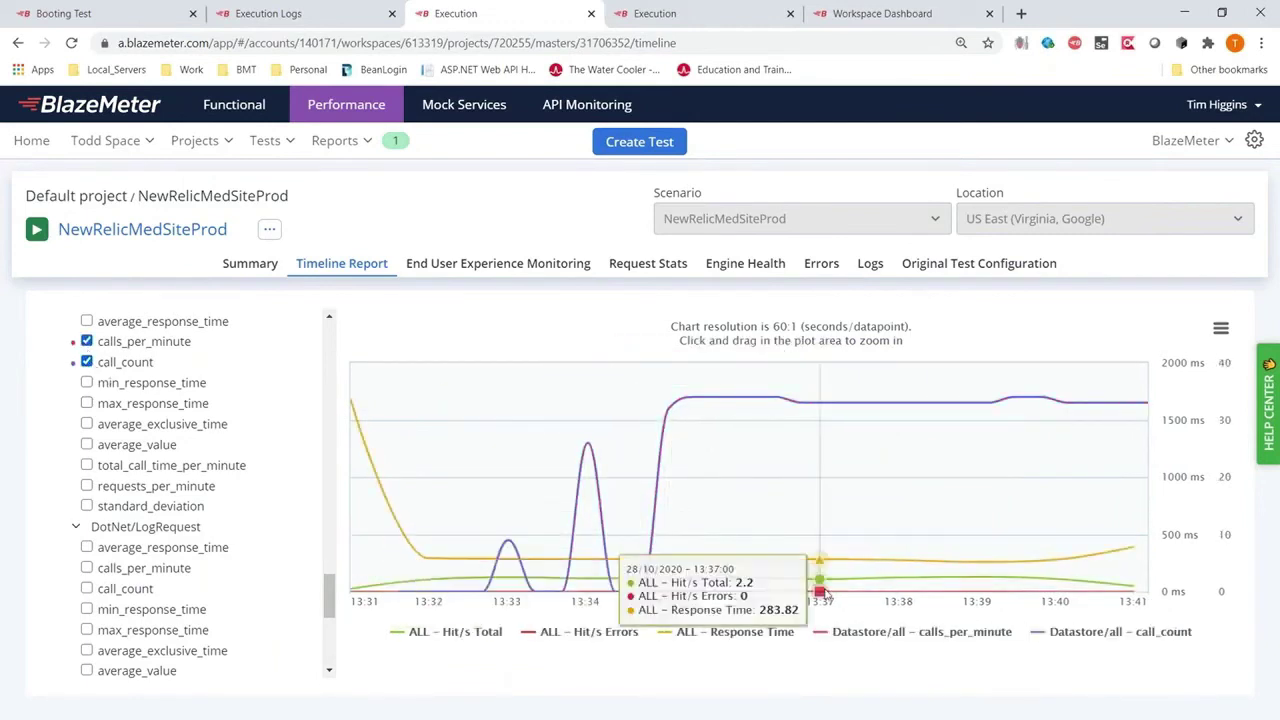
# Step: Clear the Datastore/all call_count and calls_per_minute metrics from the chart and expand the Newrelic Infrastructure group
pyautogui.click(86, 362)
pyautogui.click(86, 341)
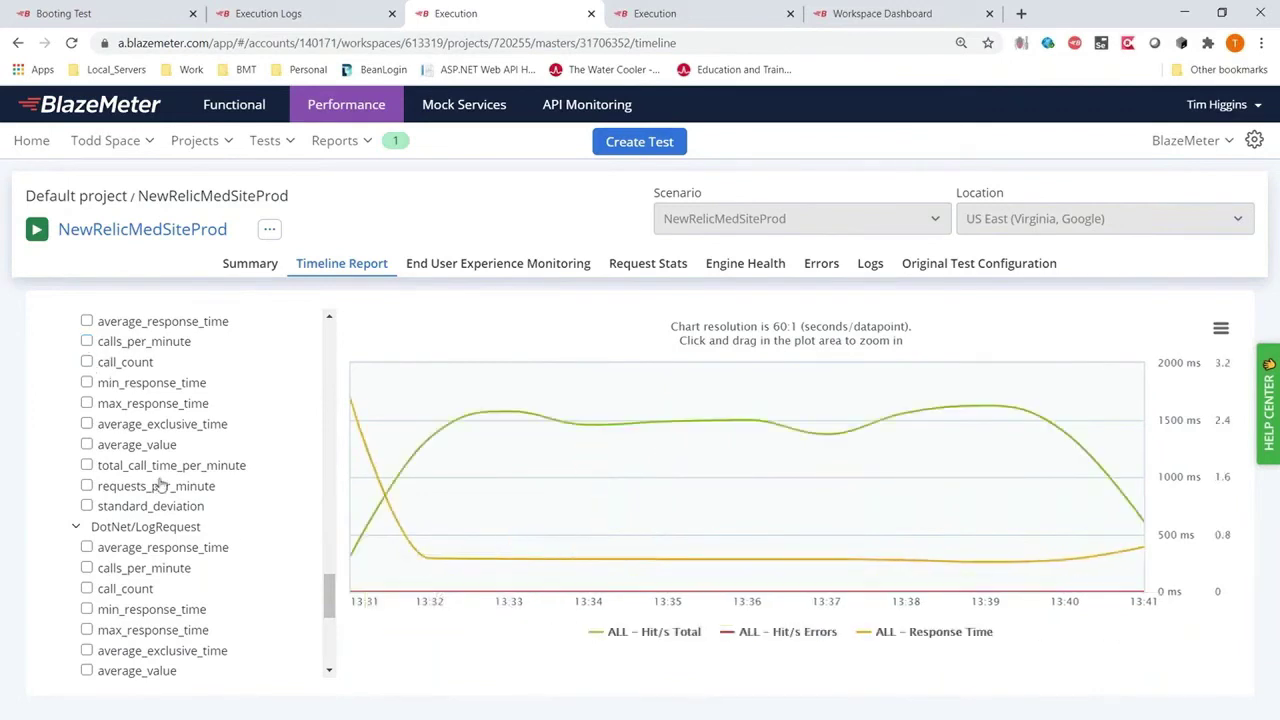
pyautogui.scroll(-3, 168, 619)
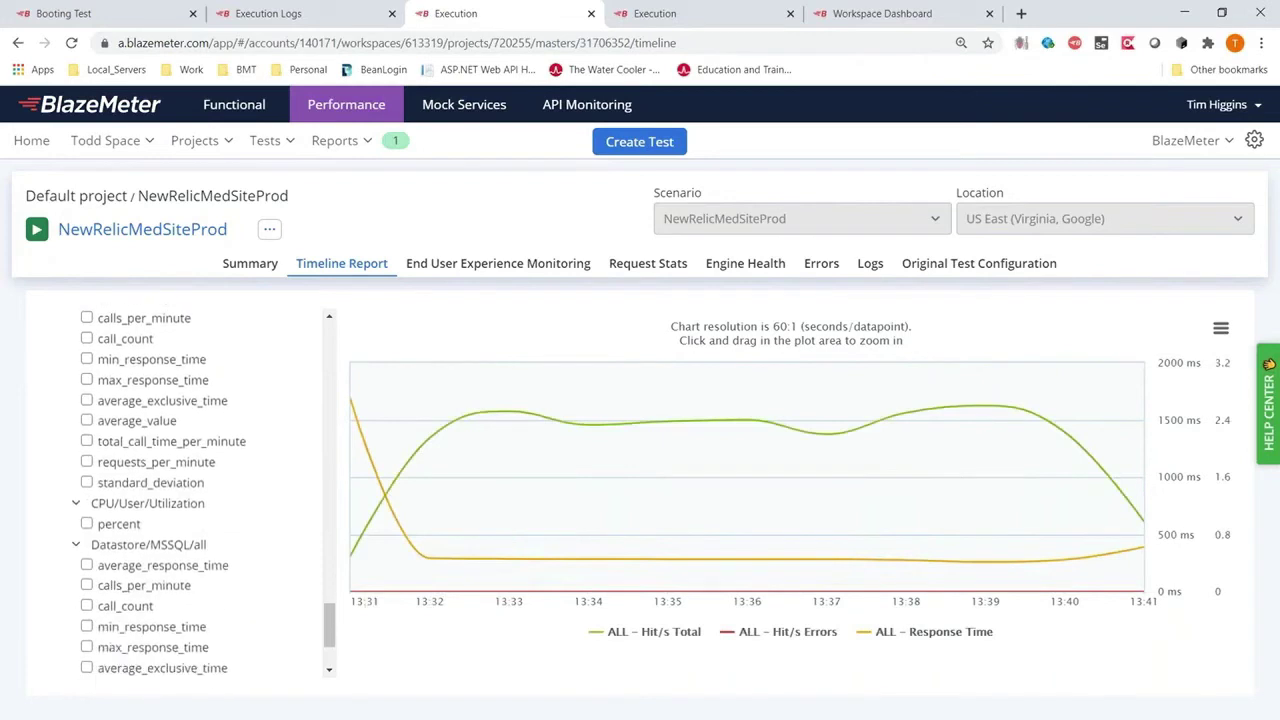
pyautogui.scroll(-1, 190, 570)
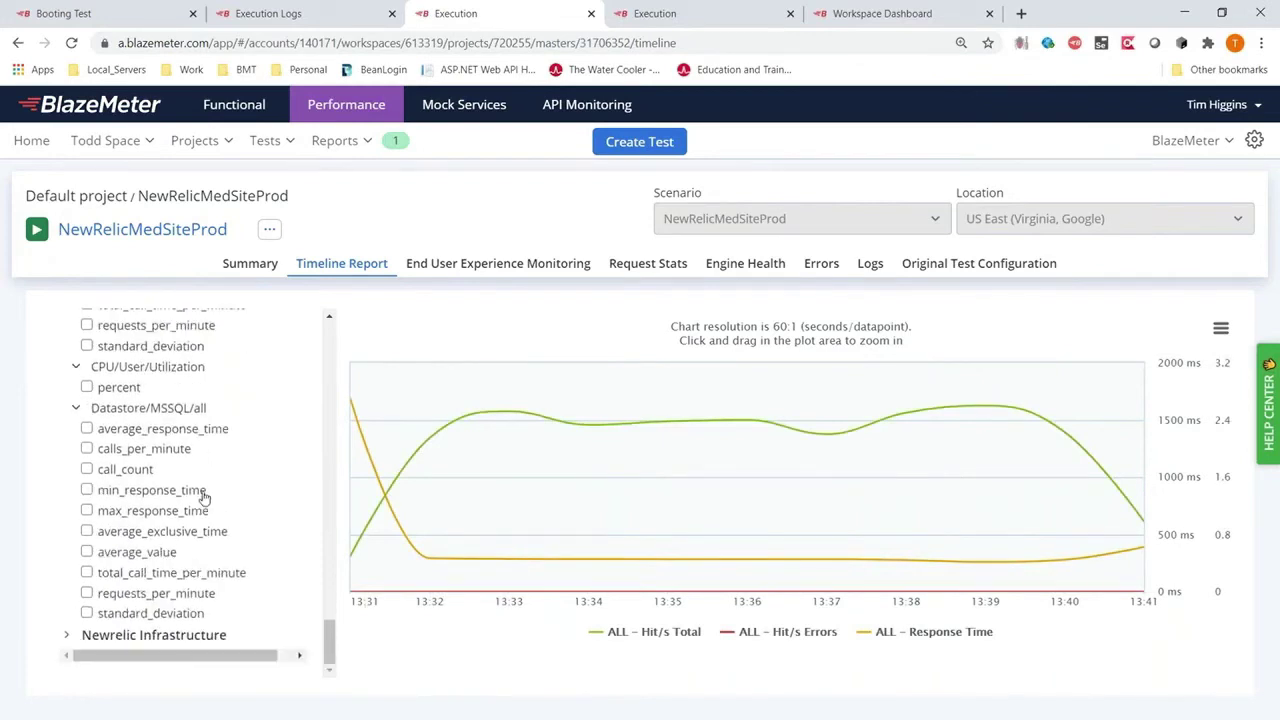
pyautogui.click(163, 636)
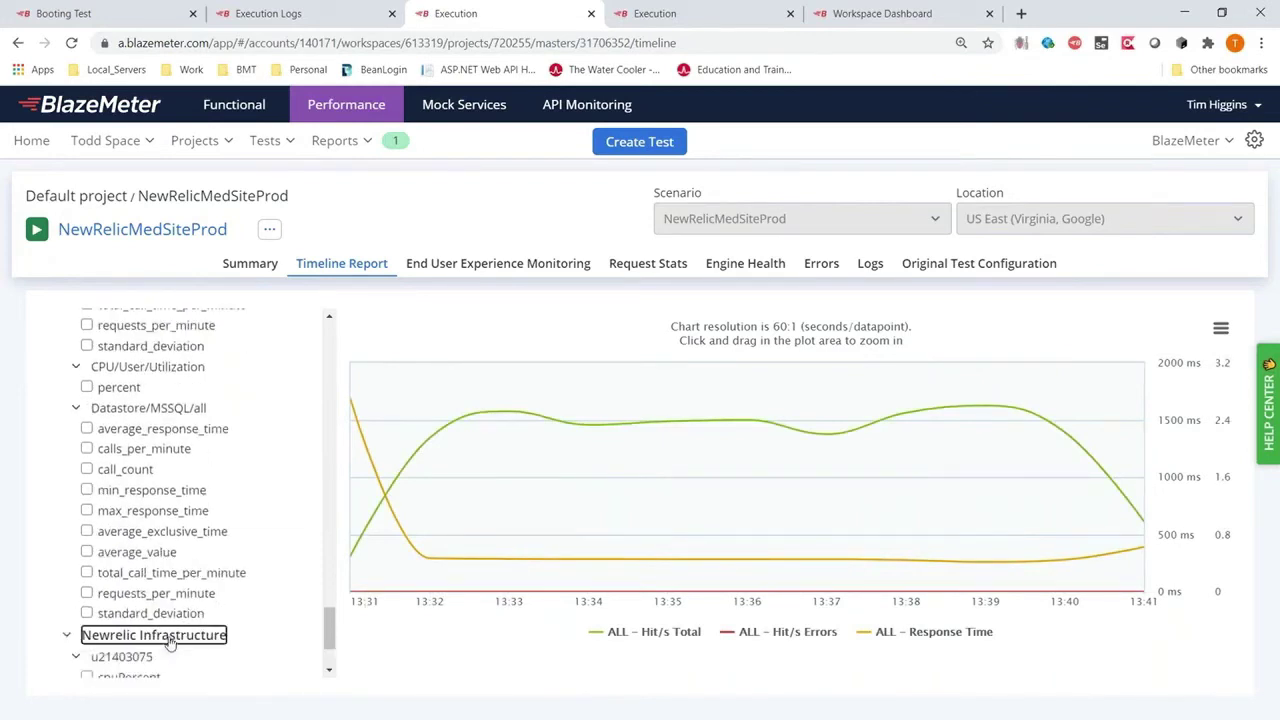
pyautogui.scroll(-2, 213, 615)
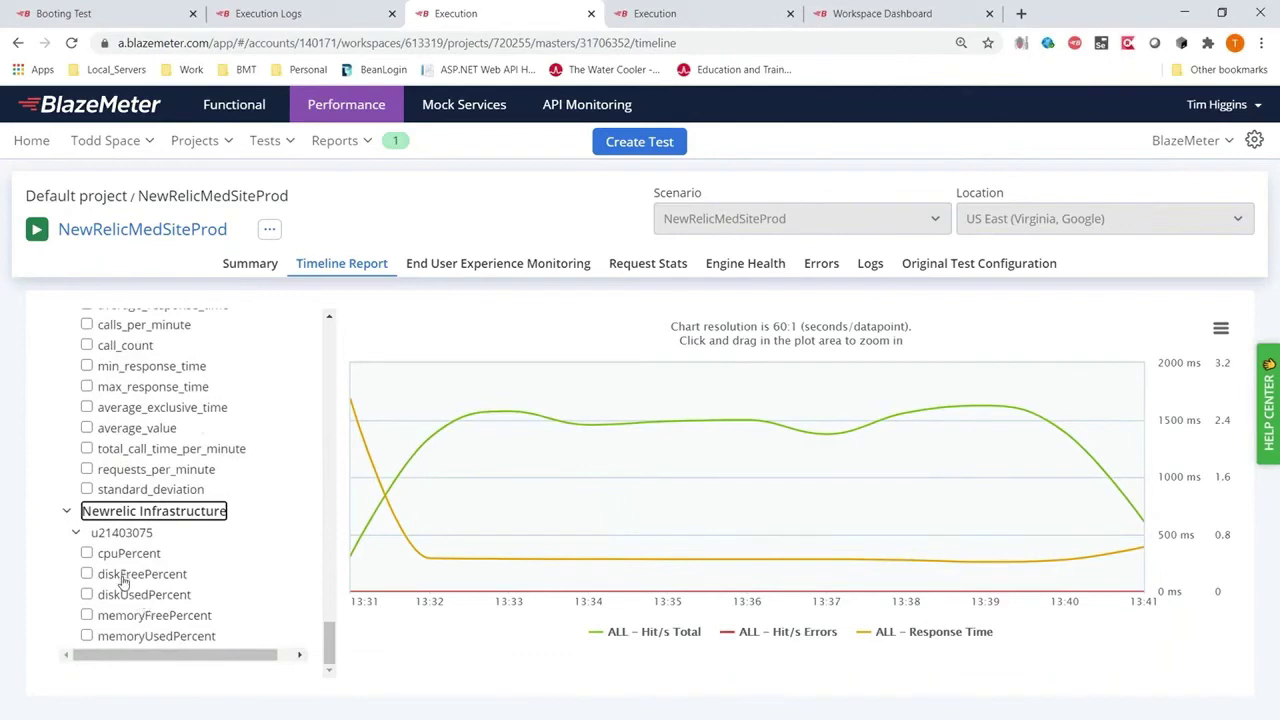
pyautogui.click(160, 578)
pyautogui.click(150, 596)
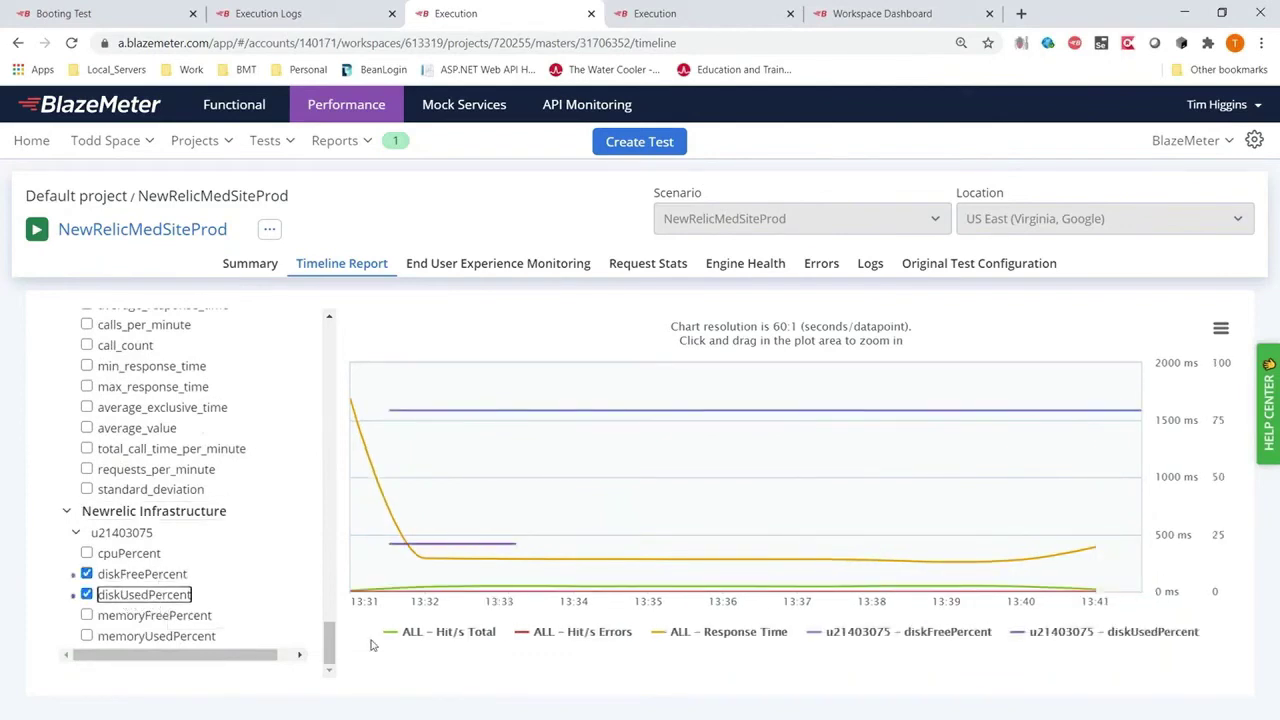
pyautogui.click(112, 595)
pyautogui.click(125, 578)
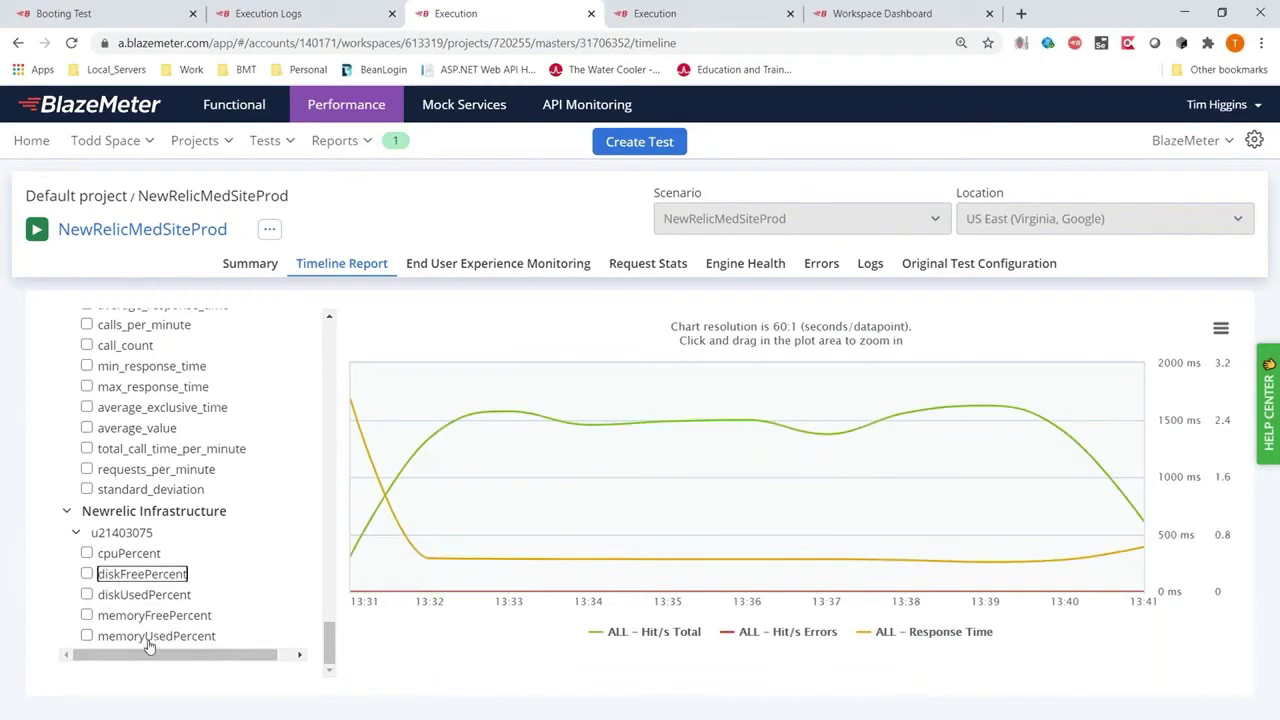
pyautogui.click(155, 615)
pyautogui.click(157, 636)
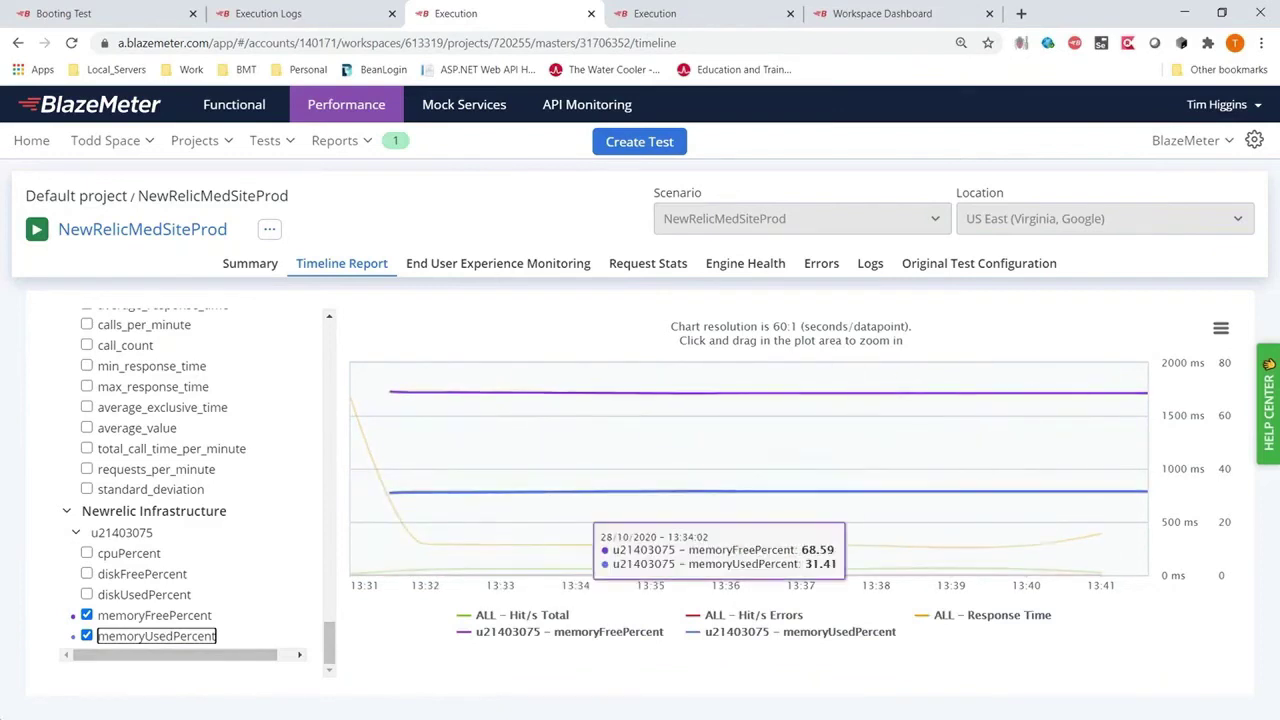
pyautogui.click(87, 636)
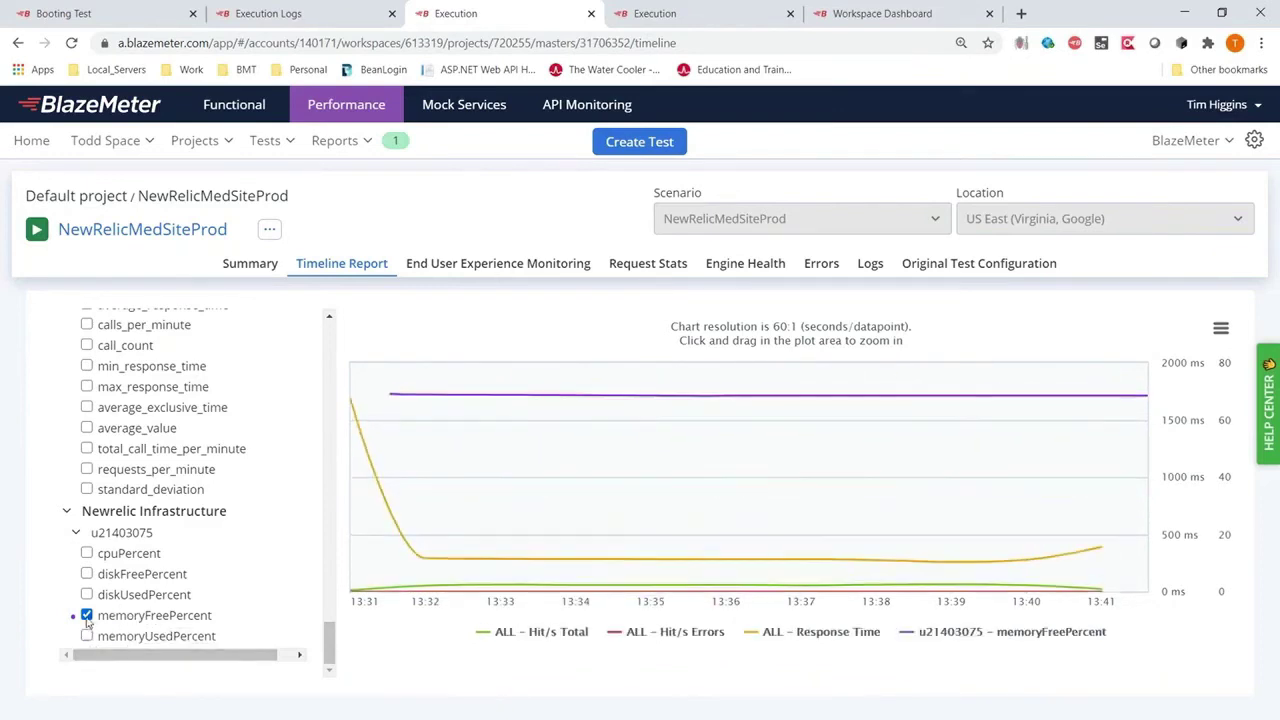
pyautogui.click(87, 615)
# Step: Collapse the Newrelic APM and Newrelic Infrastructure metric groups
pyautogui.scroll(5, 165, 555)
pyautogui.scroll(3, 167, 541)
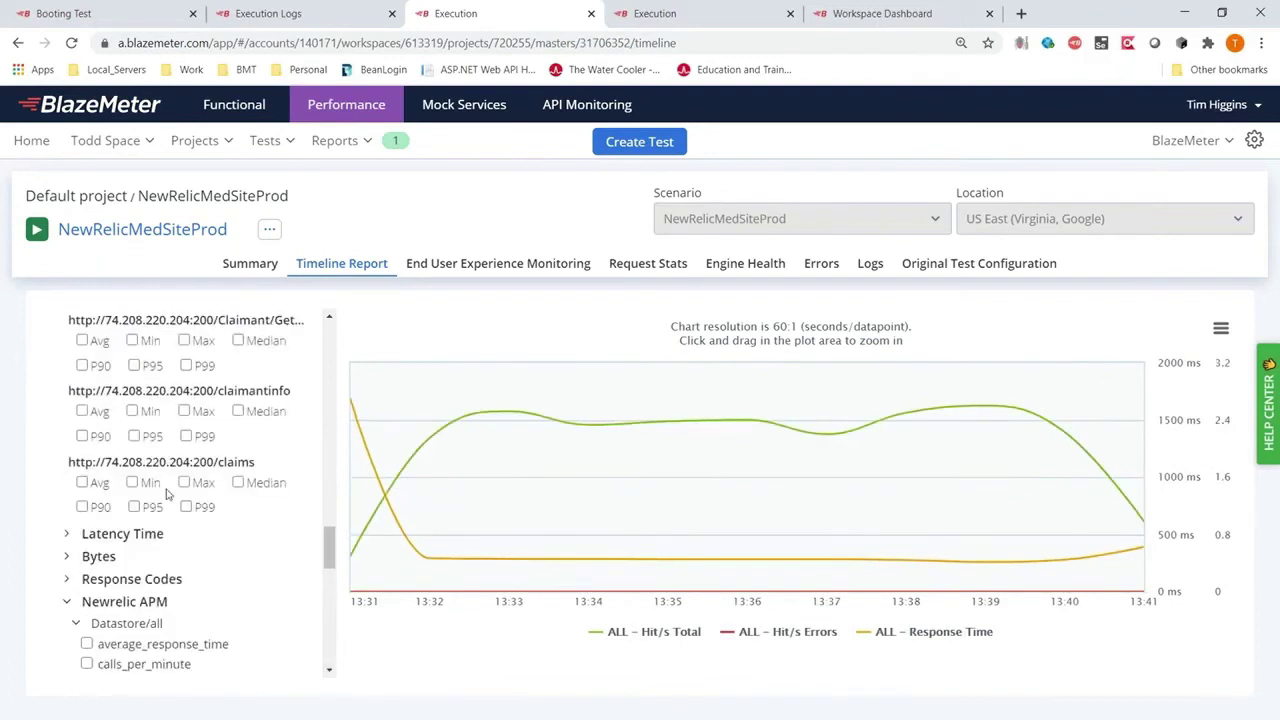
pyautogui.click(65, 606)
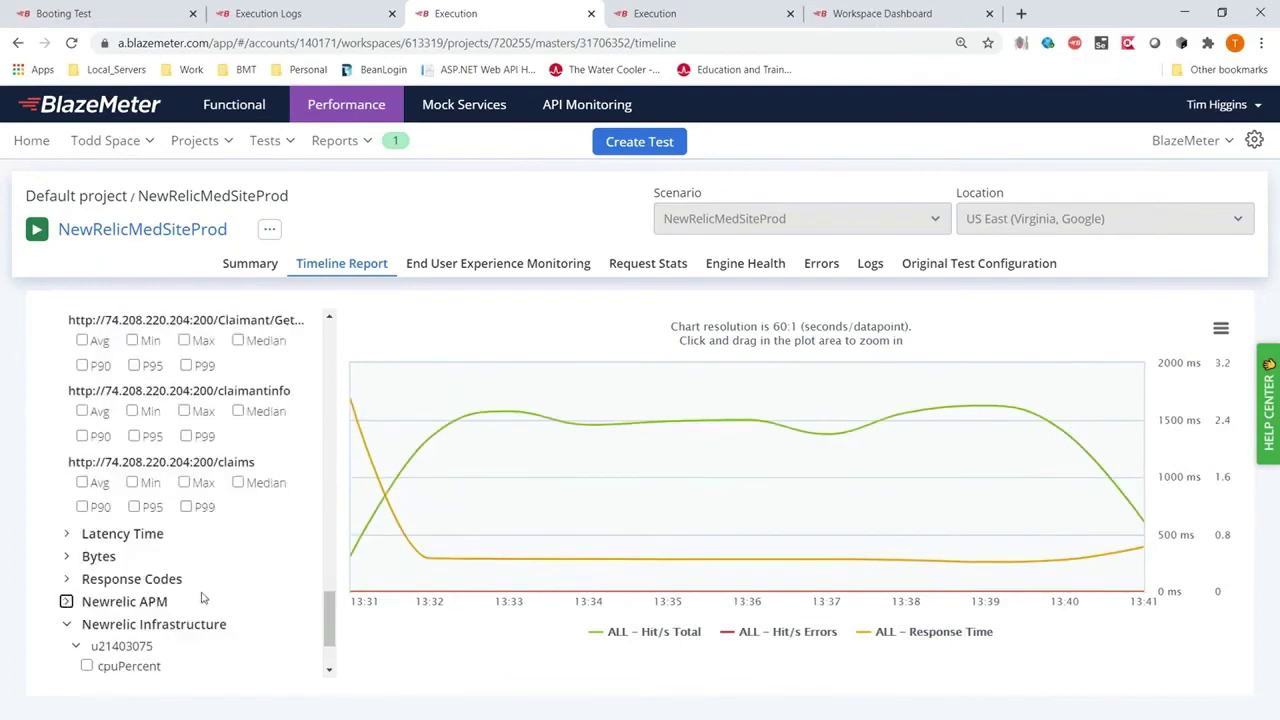
pyautogui.scroll(-1, 70, 560)
pyautogui.click(66, 512)
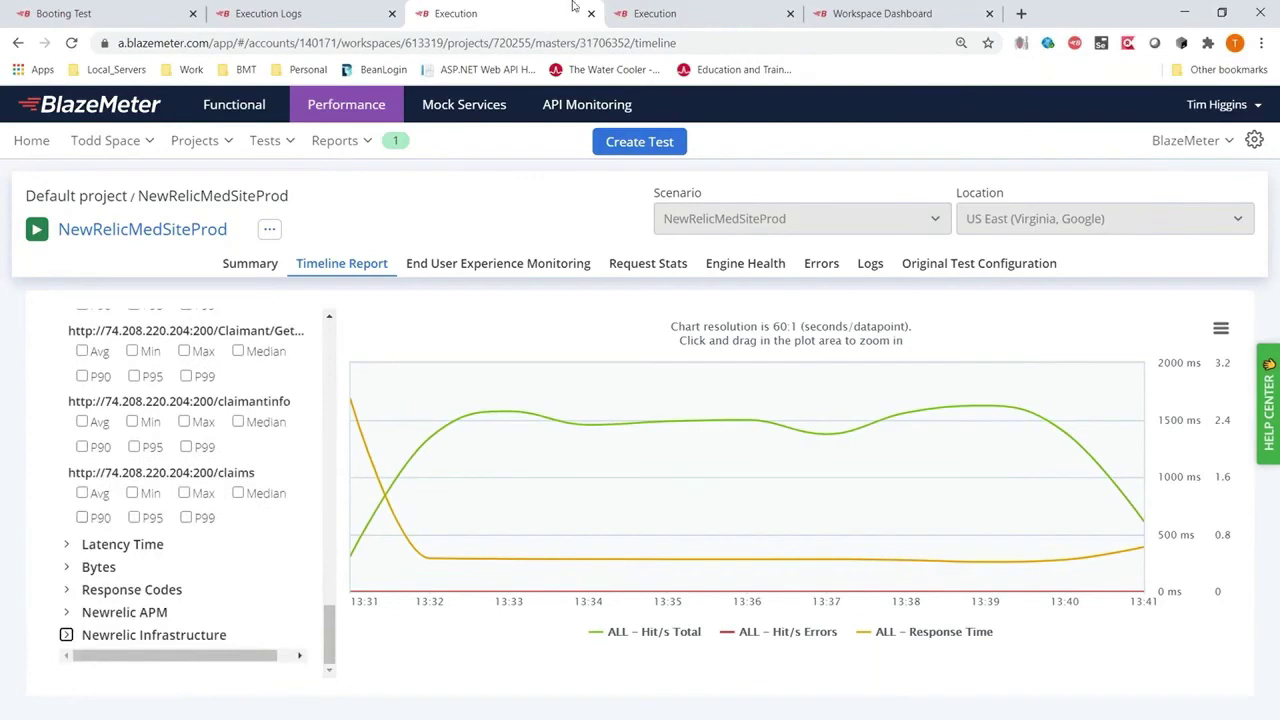
# Step: Switch to the DxApm Integration execution's timeline report and locate its DX APM metric group
pyautogui.click(705, 14)
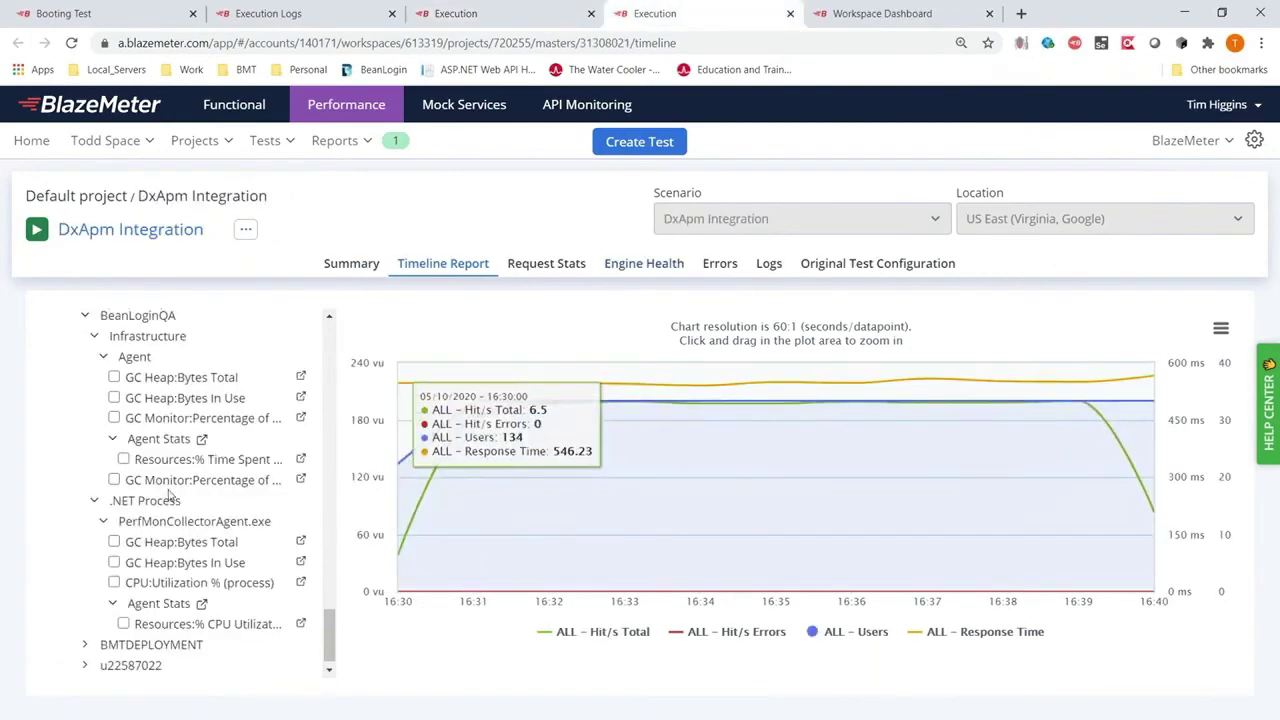
pyautogui.scroll(-1, 180, 487)
pyautogui.scroll(10, 166, 490)
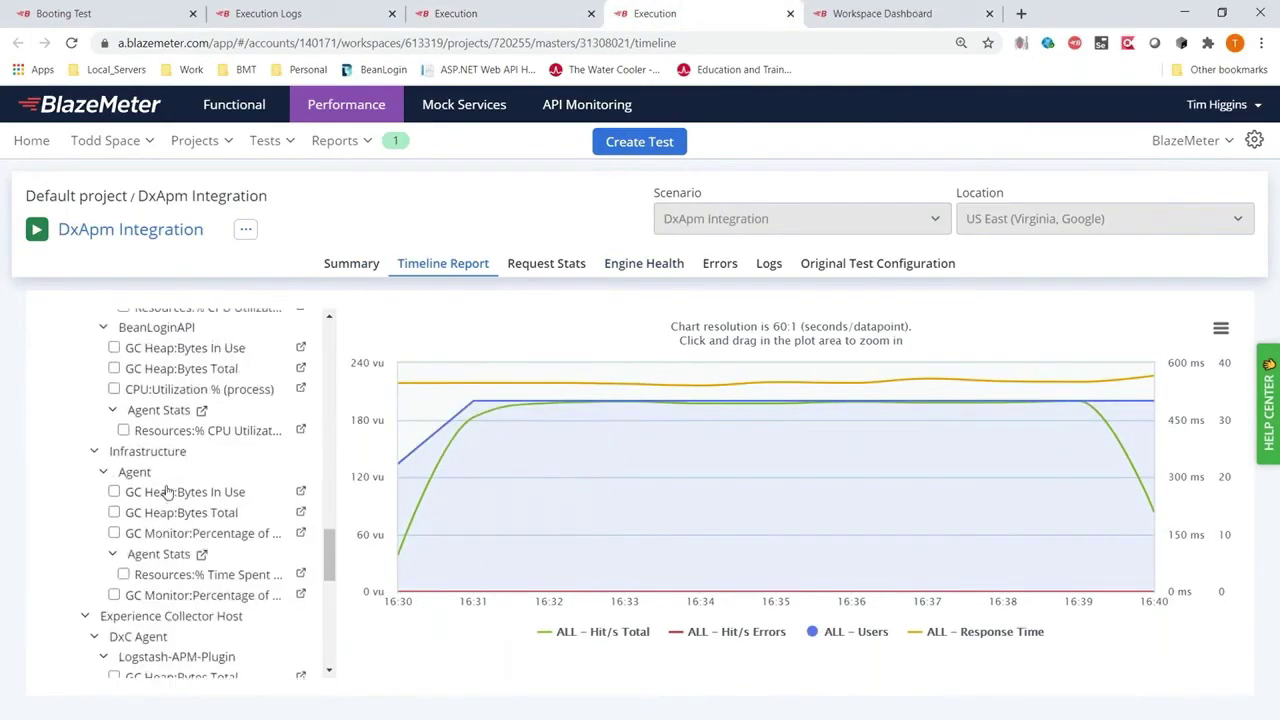
pyautogui.scroll(10, 168, 490)
pyautogui.scroll(-3, 132, 430)
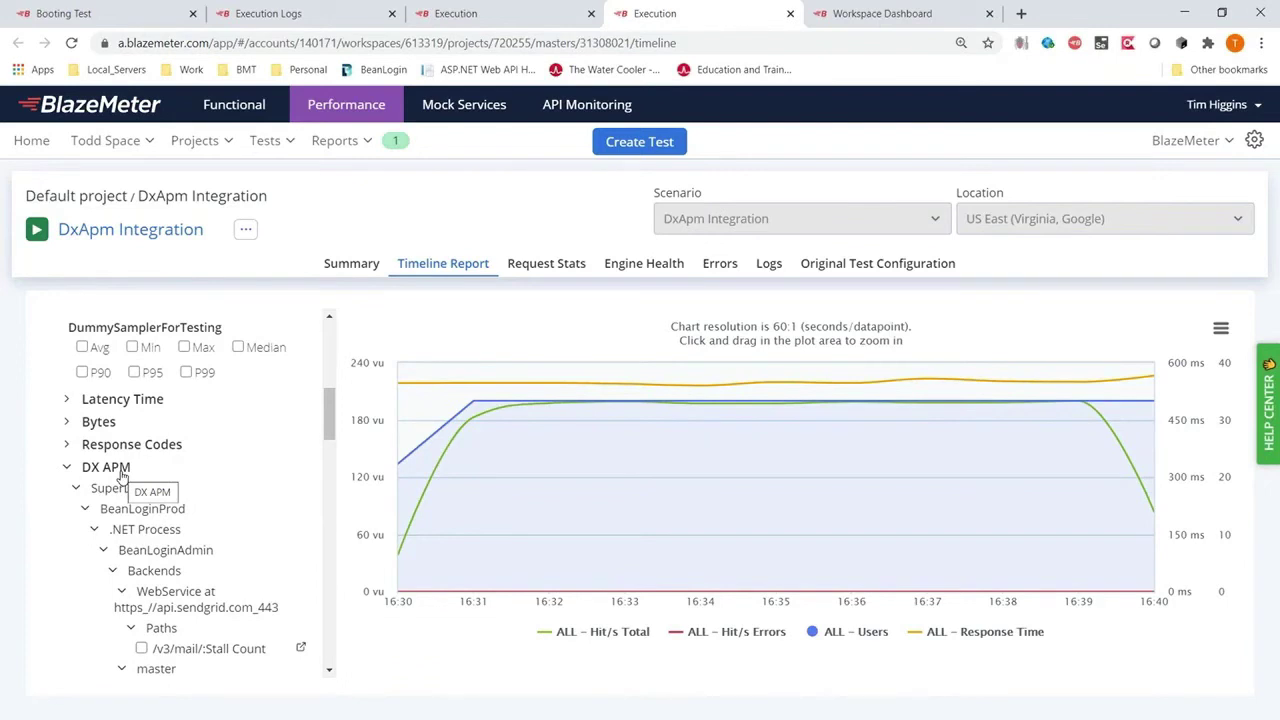
# Step: Collapse the api.sendgrid.com web service under BeanLoginAdmin's backends, and view the master IF DB_ID query on the chart before clearing it
pyautogui.scroll(-3, 120, 474)
pyautogui.click(220, 446)
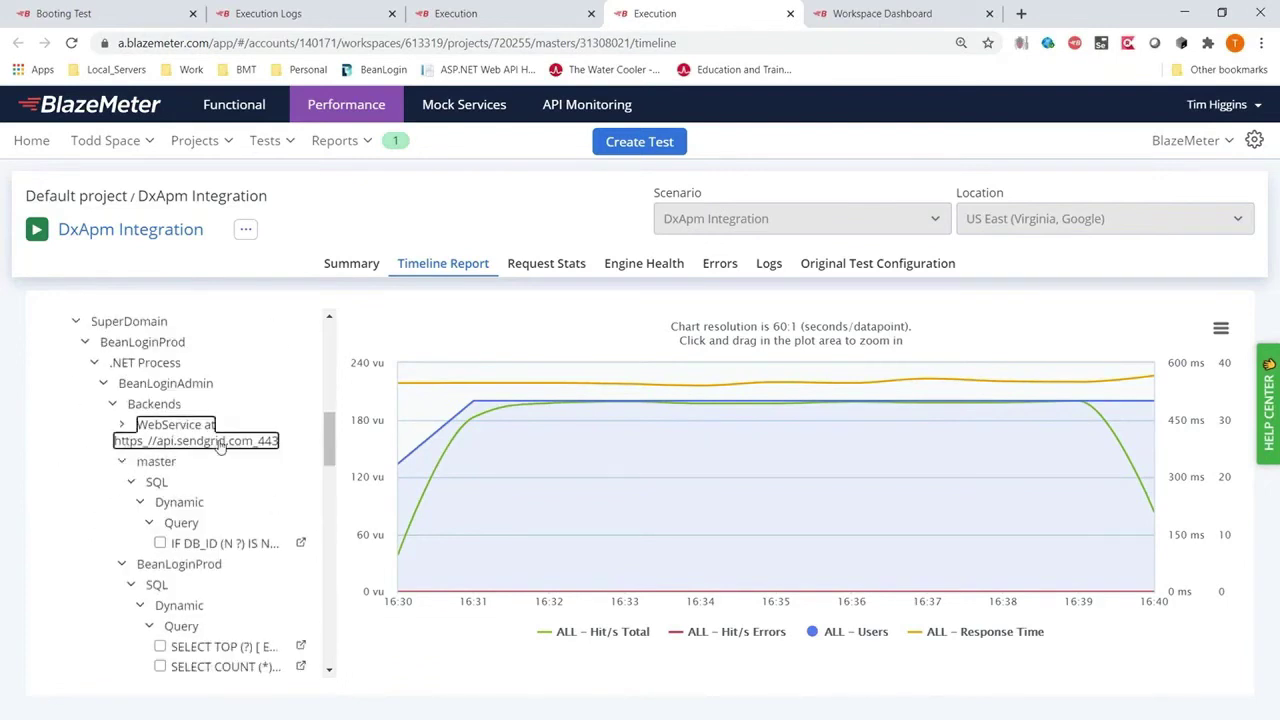
pyautogui.click(224, 545)
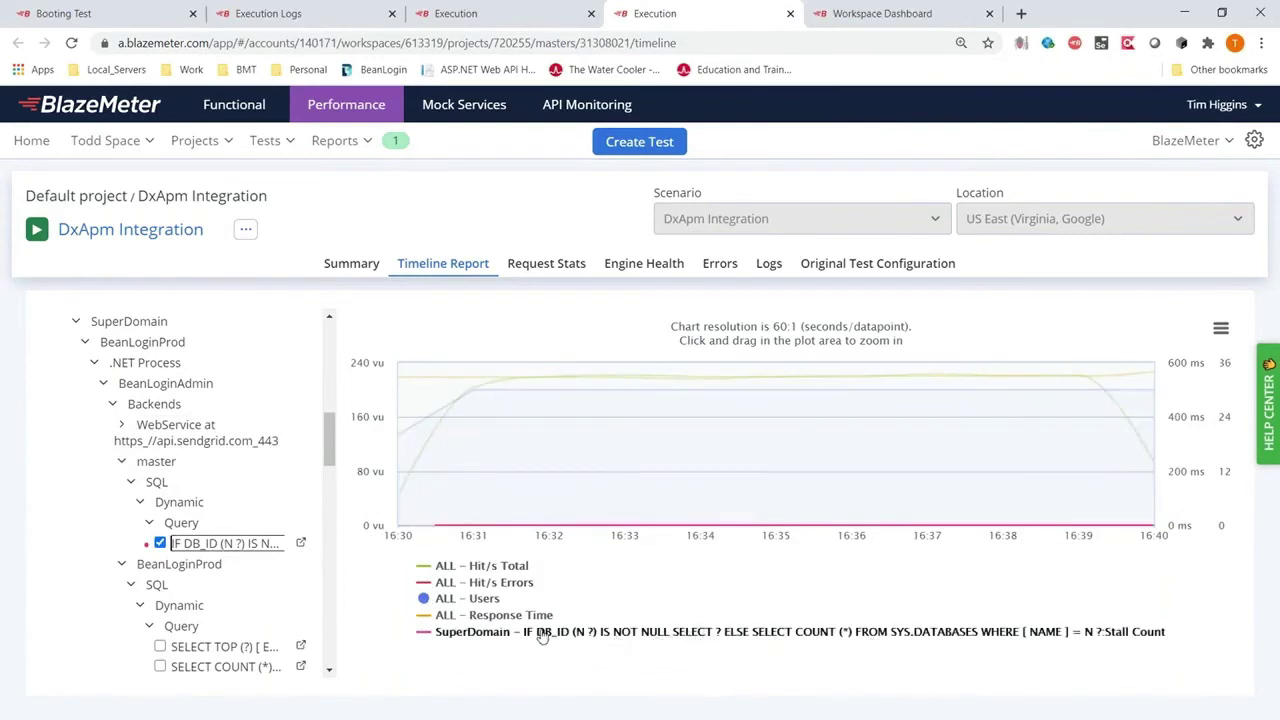
pyautogui.click(160, 543)
# Step: Plot BeanLoginProd's first SELECT TOP query on the chart and open that metric in DX Application Performance Management
pyautogui.scroll(-4, 155, 560)
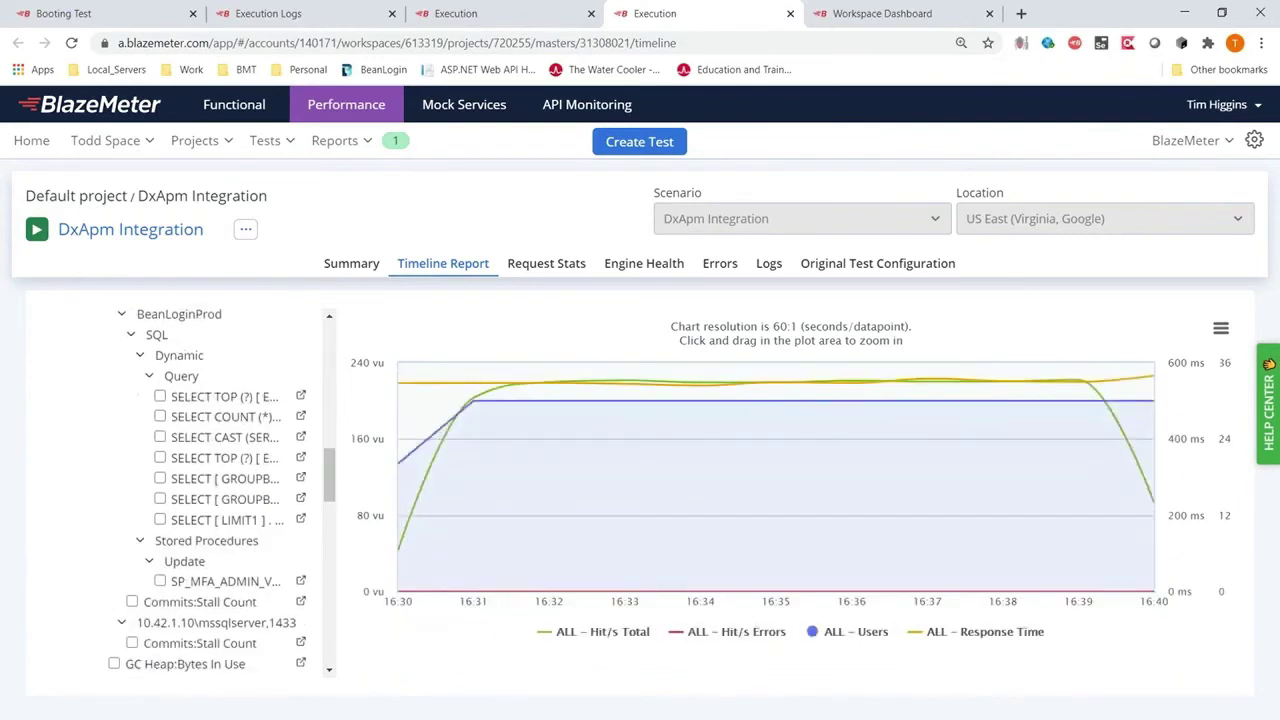
pyautogui.click(219, 399)
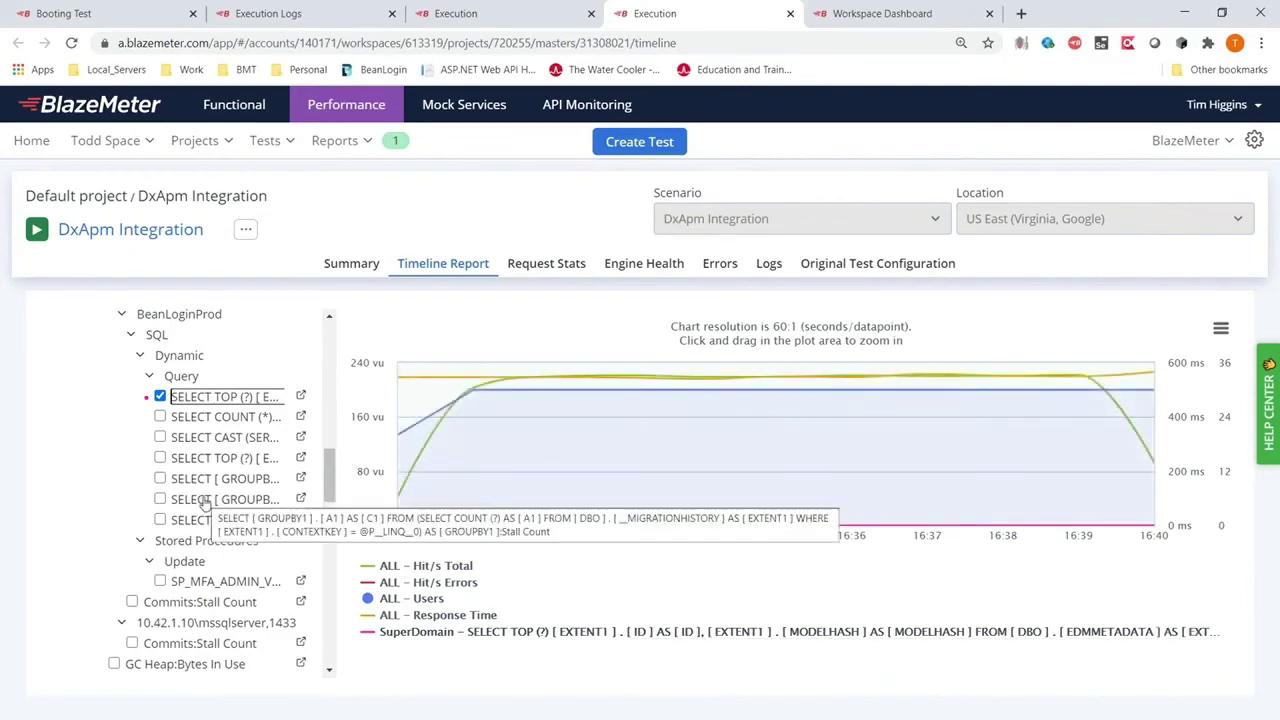
pyautogui.scroll(-3, 205, 502)
pyautogui.scroll(3, 210, 500)
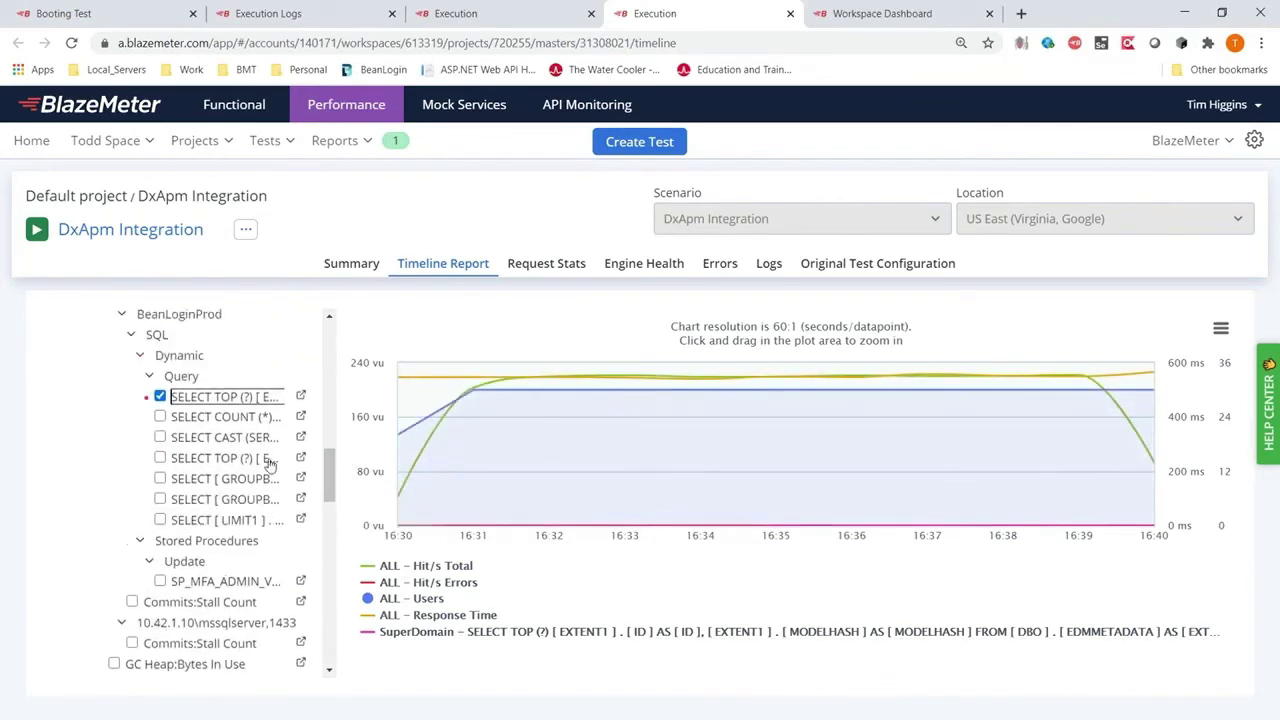
pyautogui.click(301, 398)
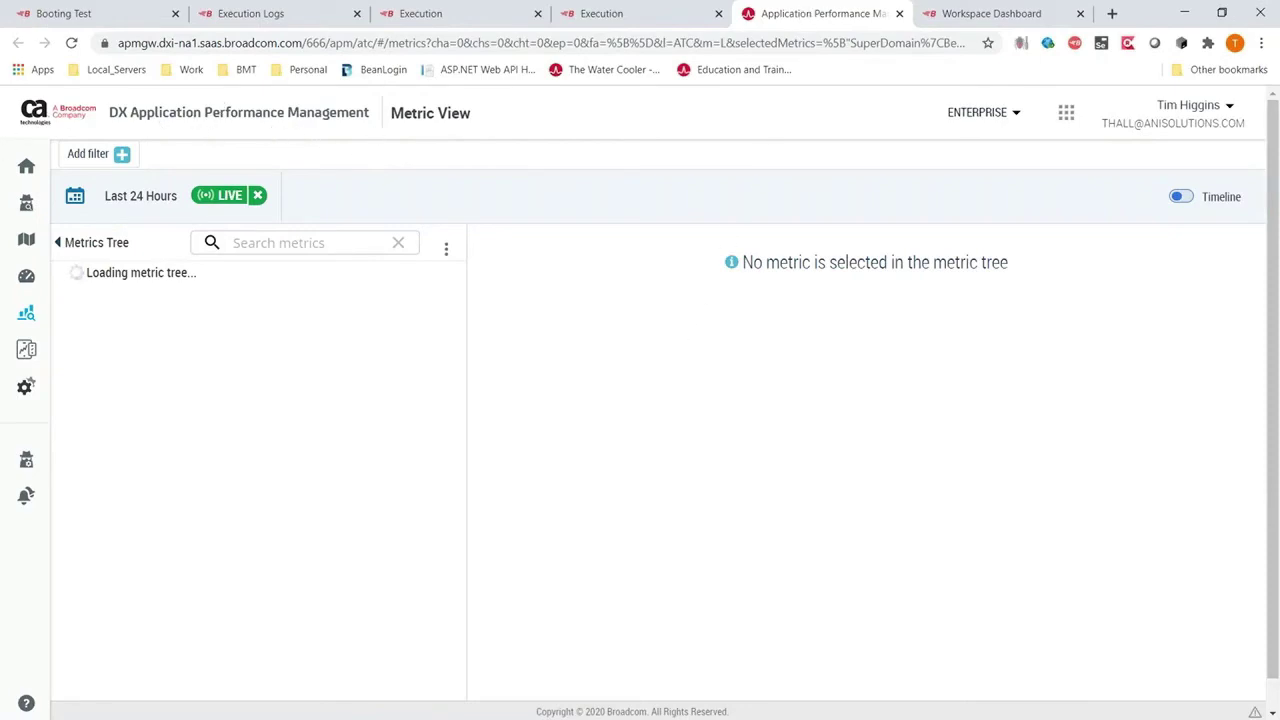
# Step: Move the DX APM Metric View out of this browser window and clear the SELECT TOP query from the timeline chart
pyautogui.moveTo(830, 14); pyautogui.dragTo(0, 275)
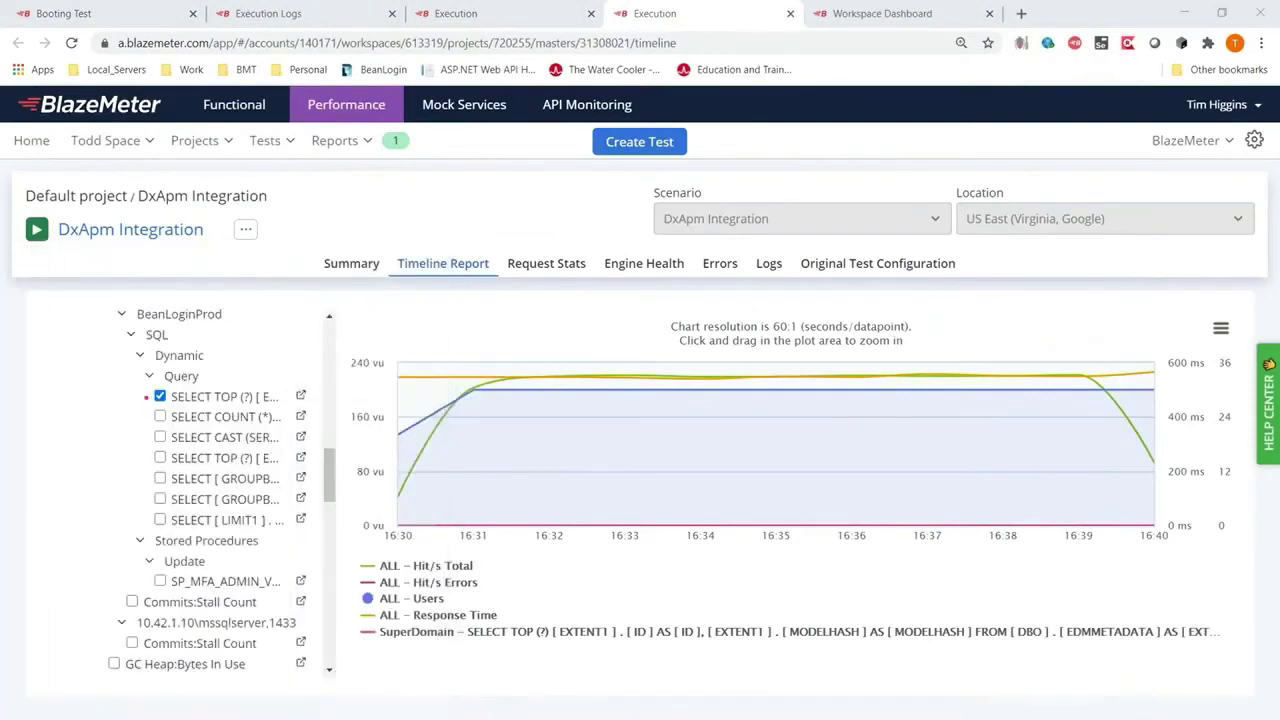
pyautogui.click(160, 397)
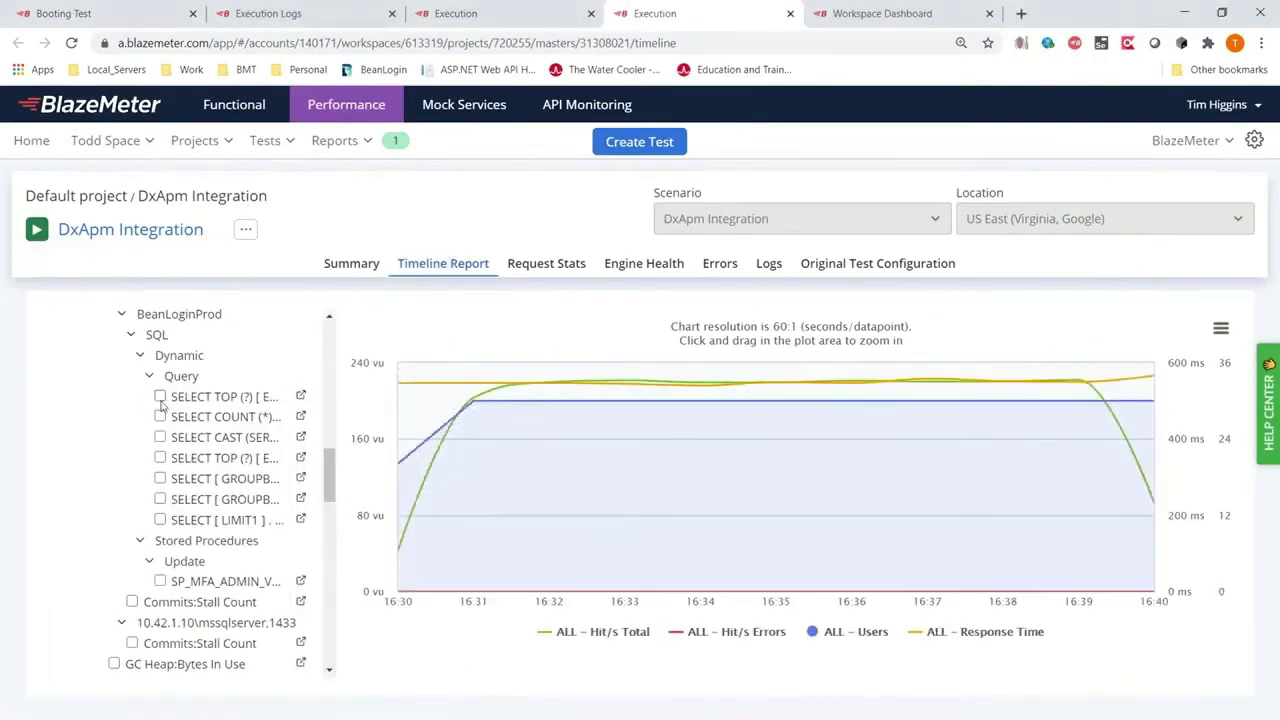
# Step: Compare BeanLoginAdmin's GC Heap:Bytes Total and GC Heap:Bytes In Use metrics on the timeline chart, and remove both again
pyautogui.scroll(-5, 220, 480)
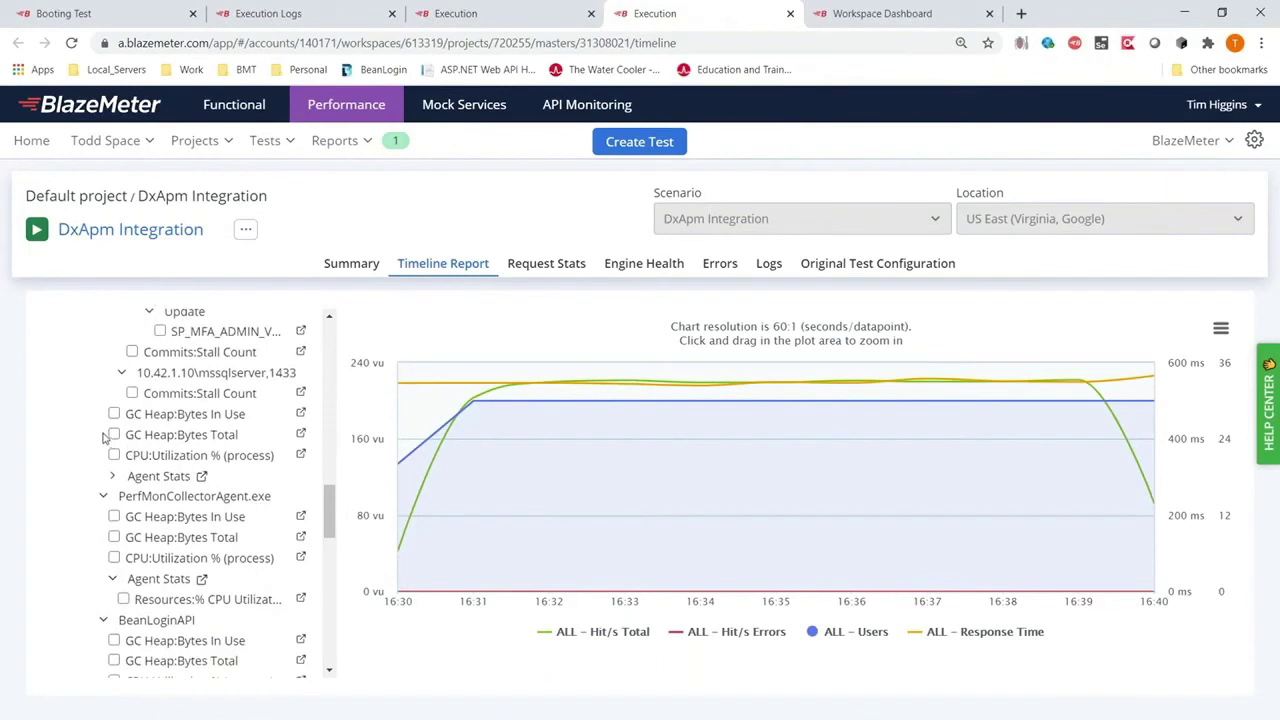
pyautogui.click(113, 434)
pyautogui.click(113, 413)
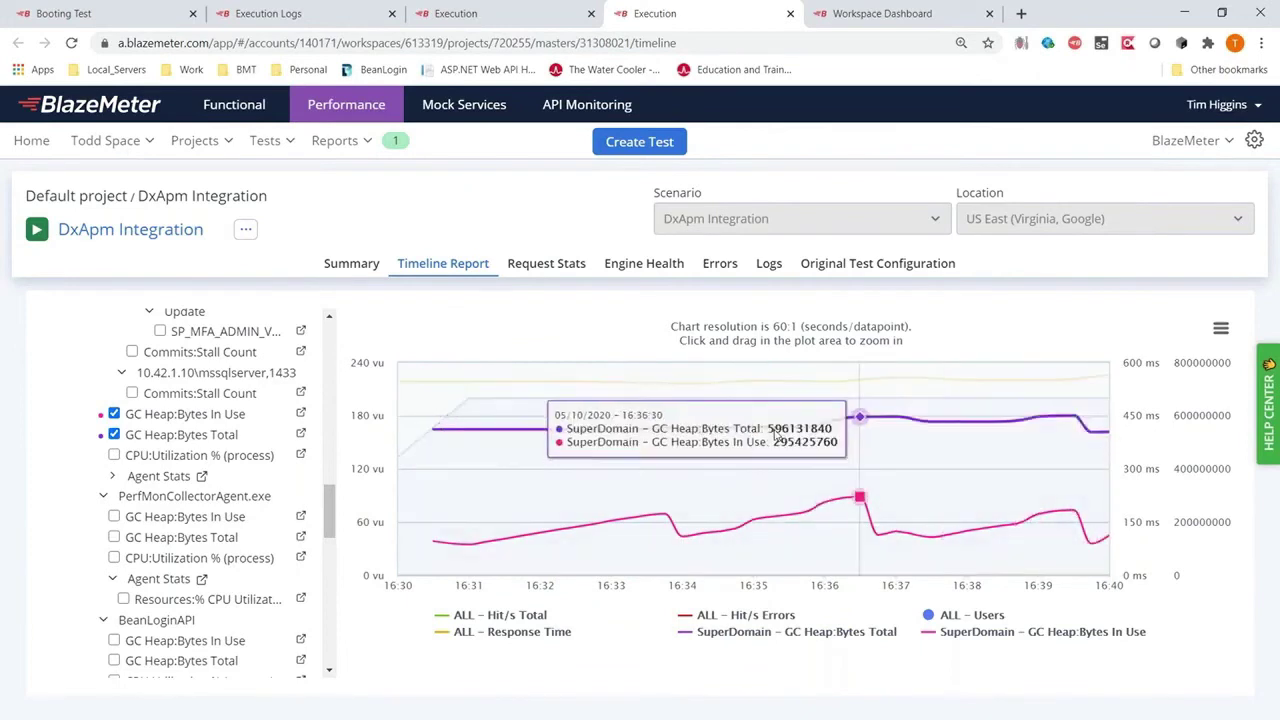
pyautogui.click(114, 434)
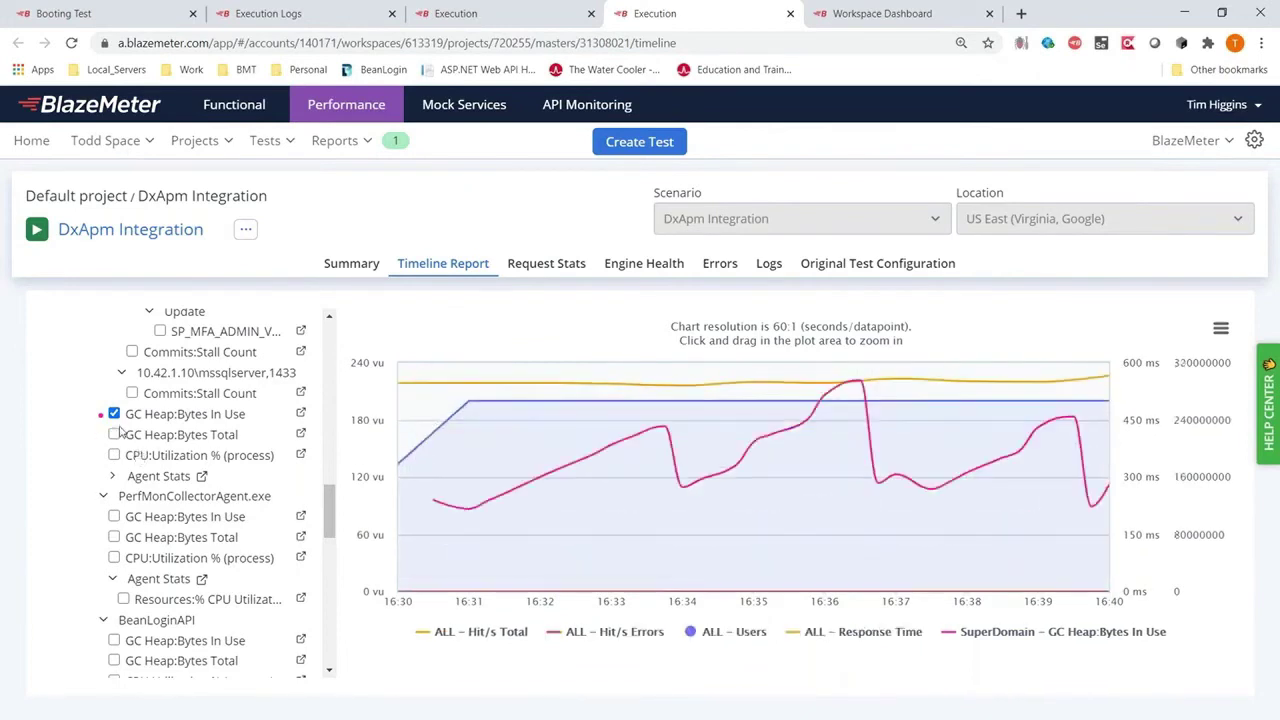
pyautogui.click(114, 414)
# Step: Look through the remaining DX APM metrics from BeanLoginAPI down to the BeanLoginQA host
pyautogui.scroll(-4, 157, 500)
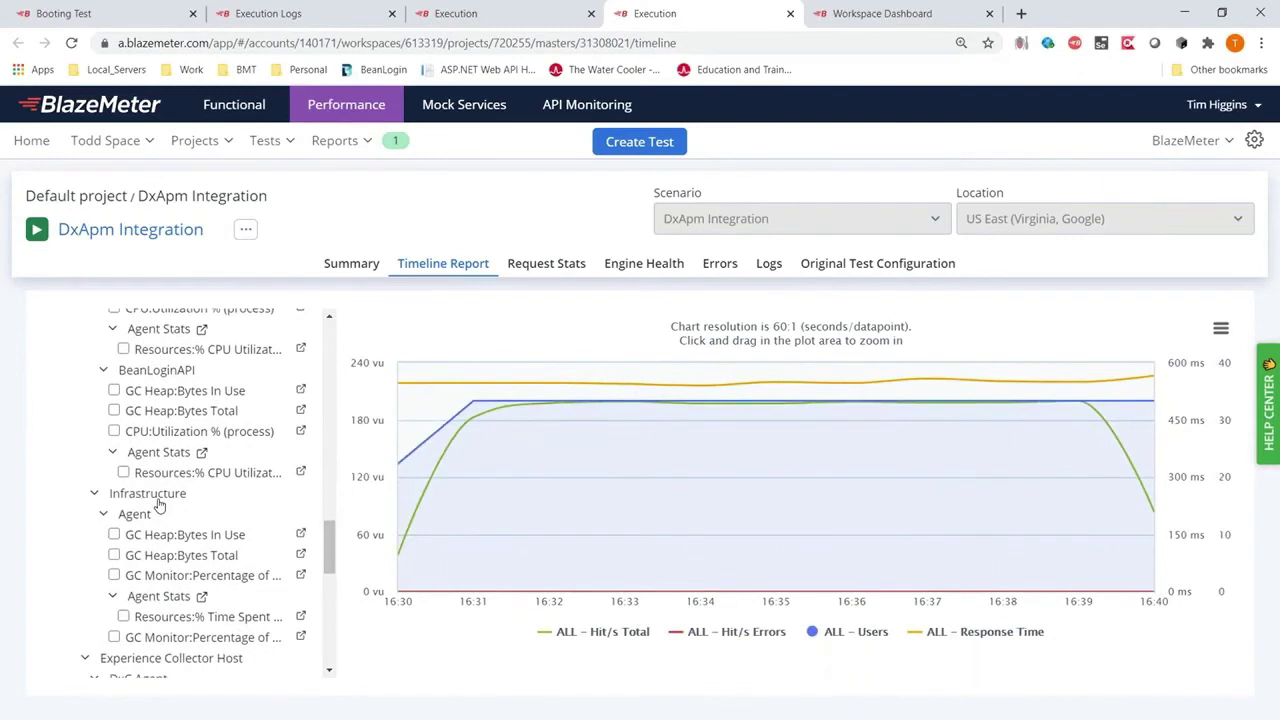
pyautogui.scroll(-2, 157, 503)
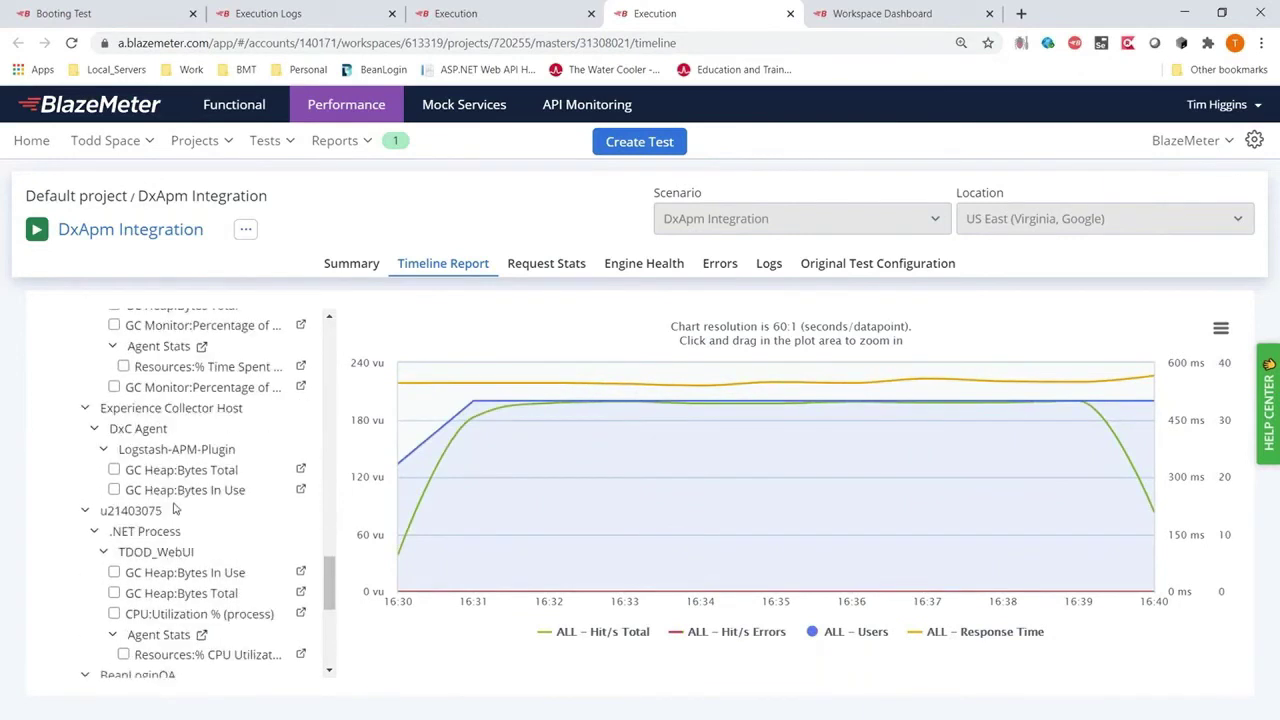
pyautogui.scroll(-4, 176, 510)
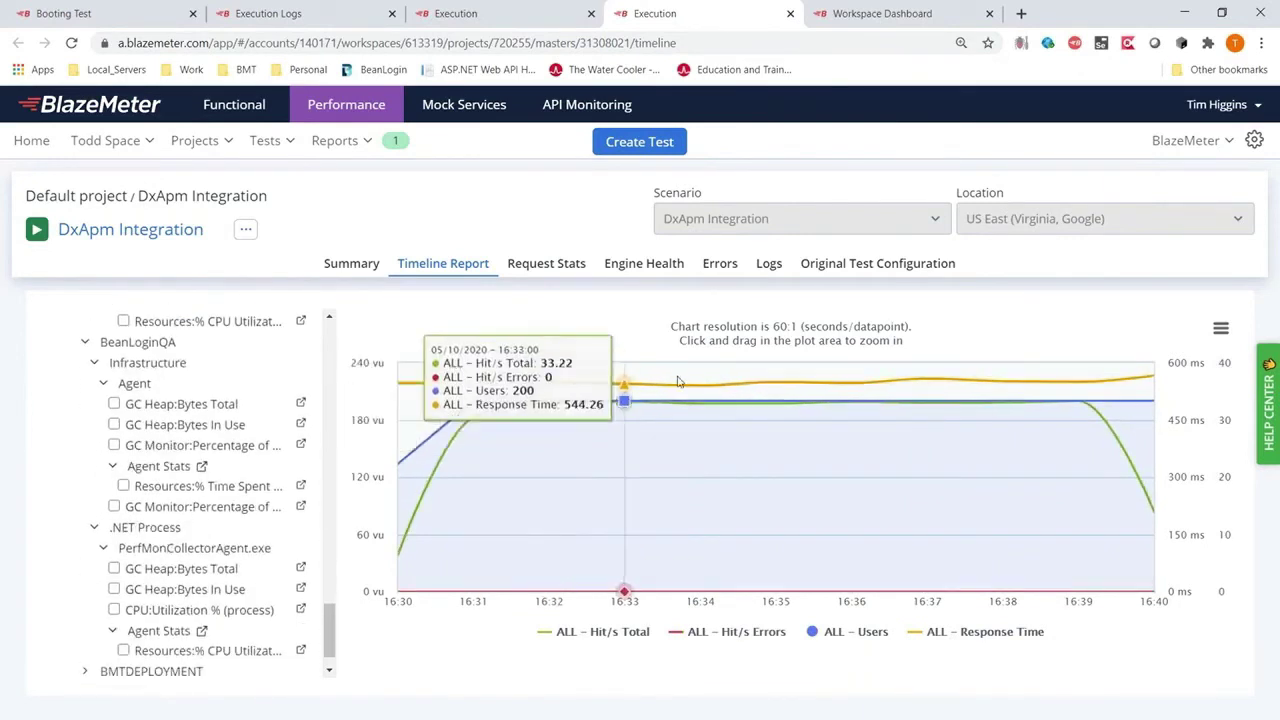